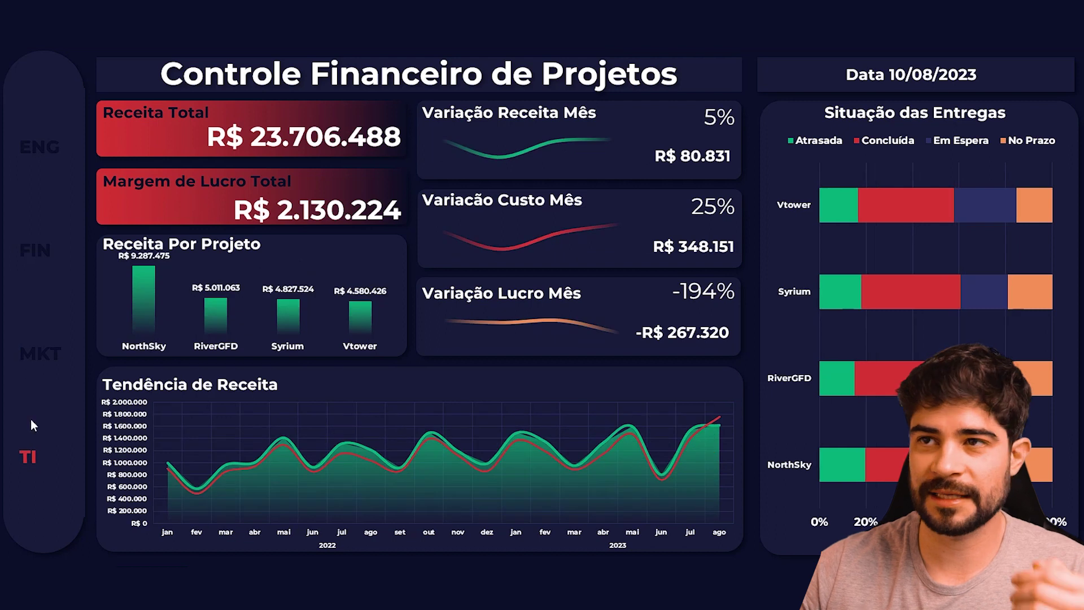
Switch the finished dashboard between the ENG, FIN, MKT and TI departments and examine how its cards and charts respond.
click(33, 355)
click(32, 252)
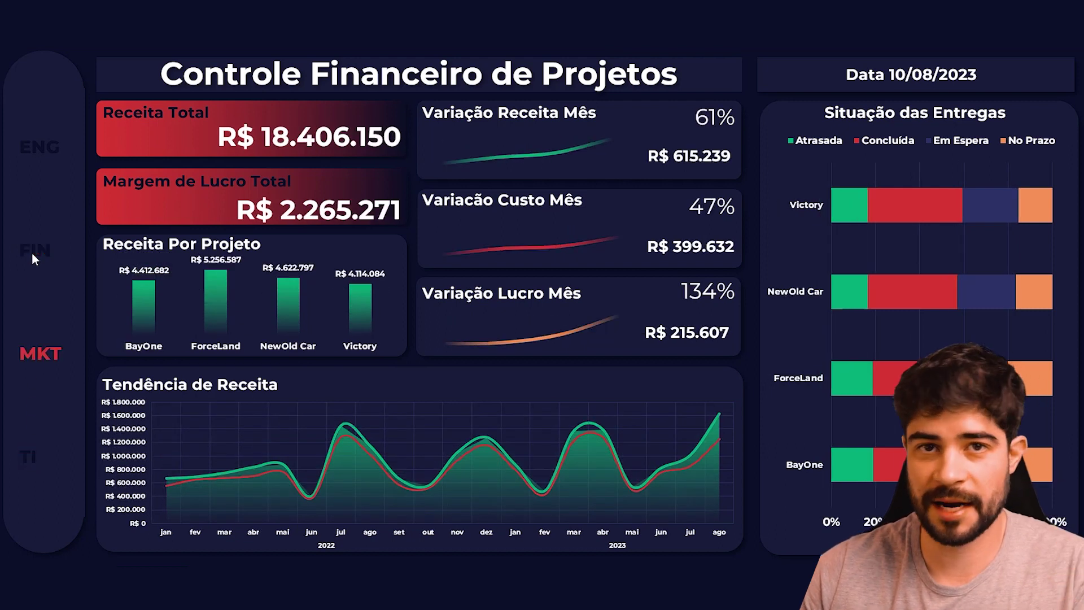
click(27, 151)
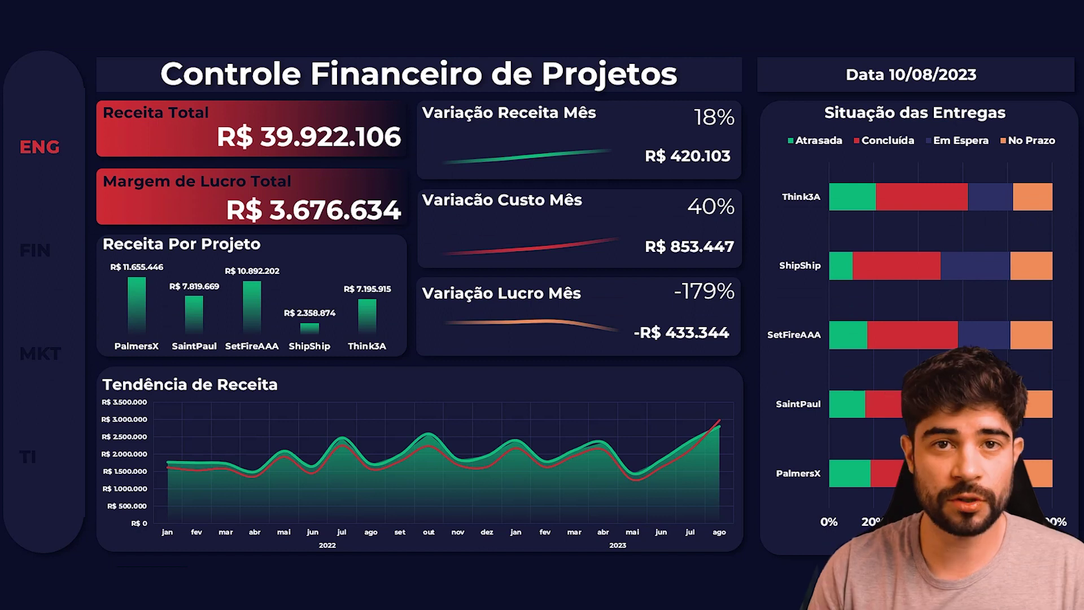
click(40, 249)
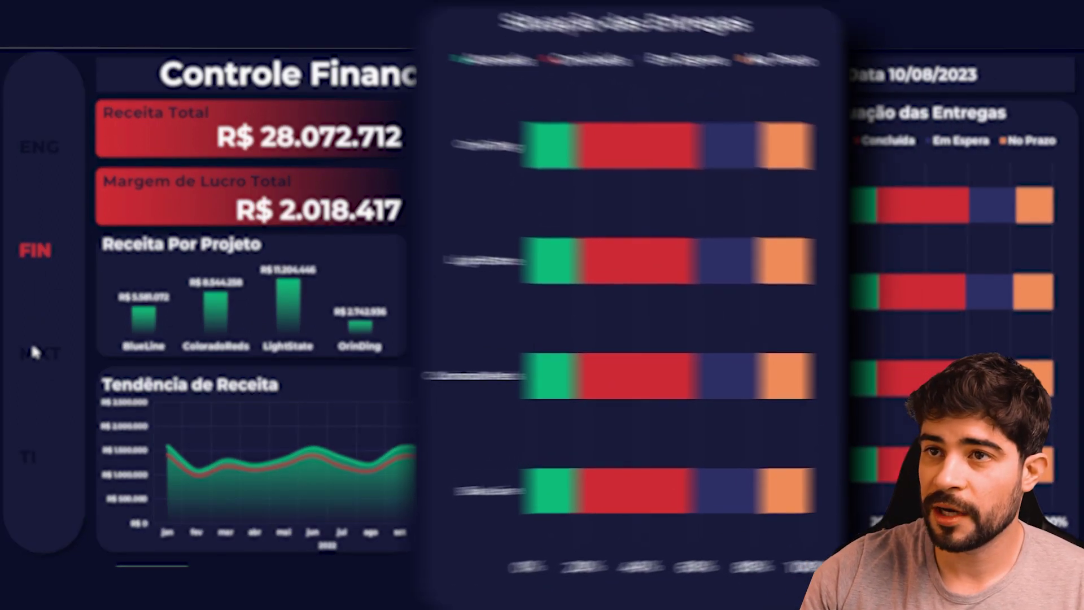
click(35, 353)
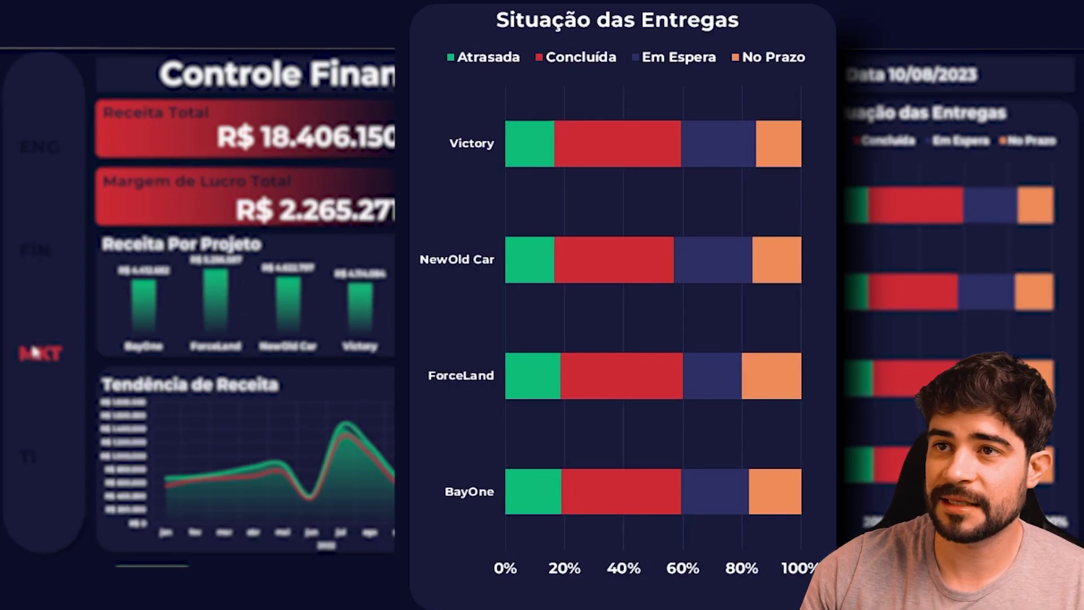
click(21, 457)
click(34, 156)
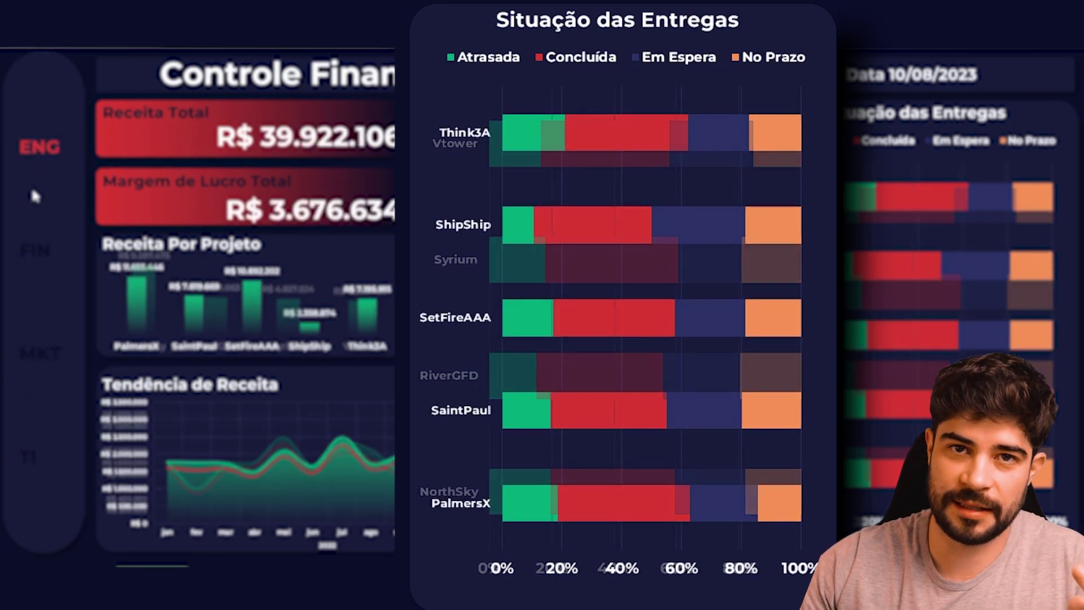
click(35, 251)
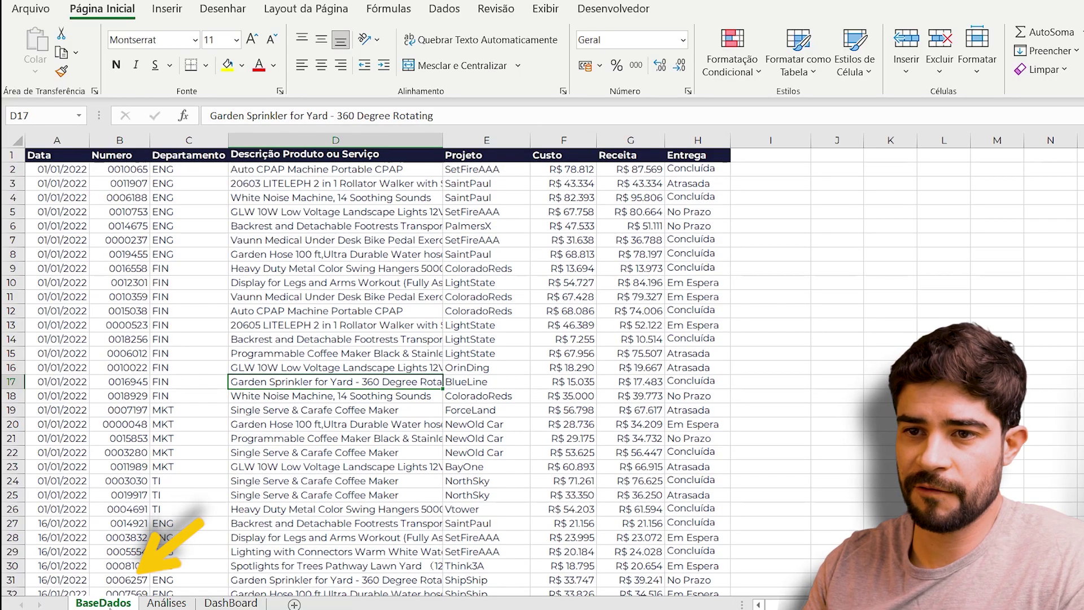
Convert the BaseDados range A1:H2006 into a table, with its first row as headers.
click(277, 324)
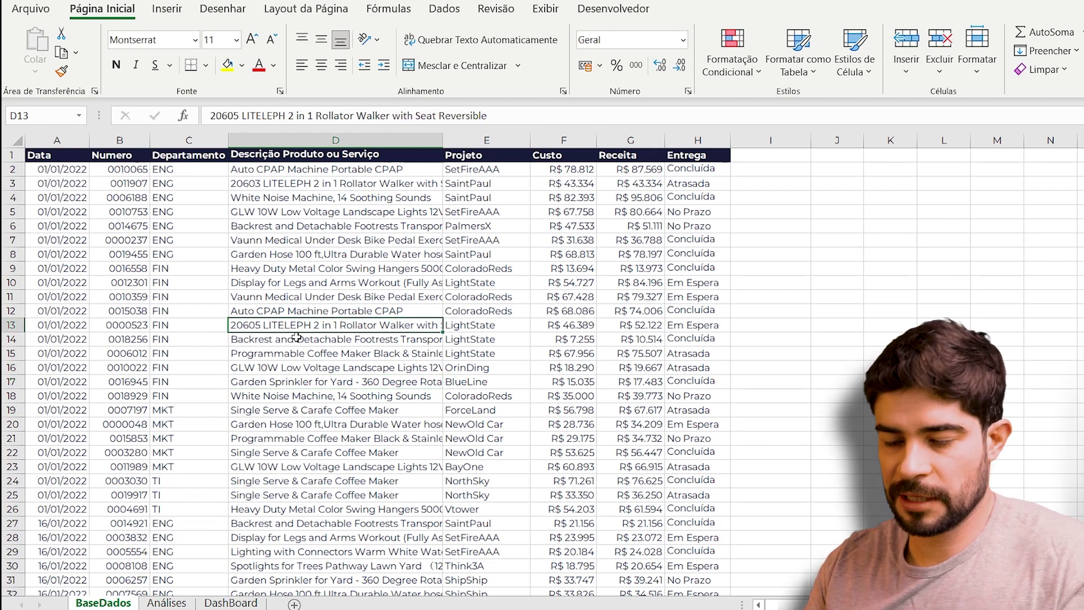
key(ctrl+t)
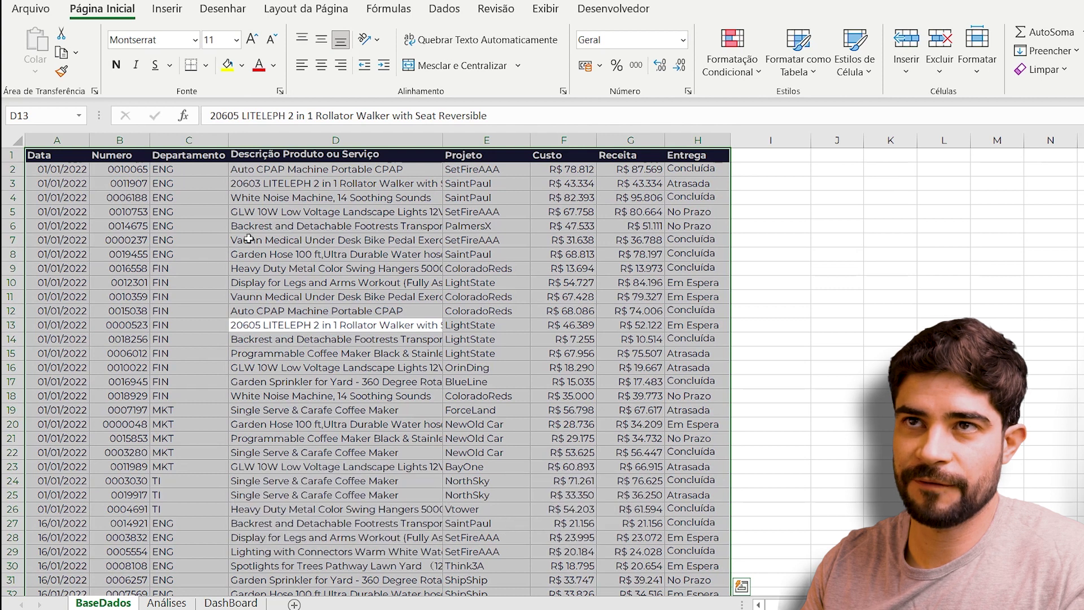
click(170, 13)
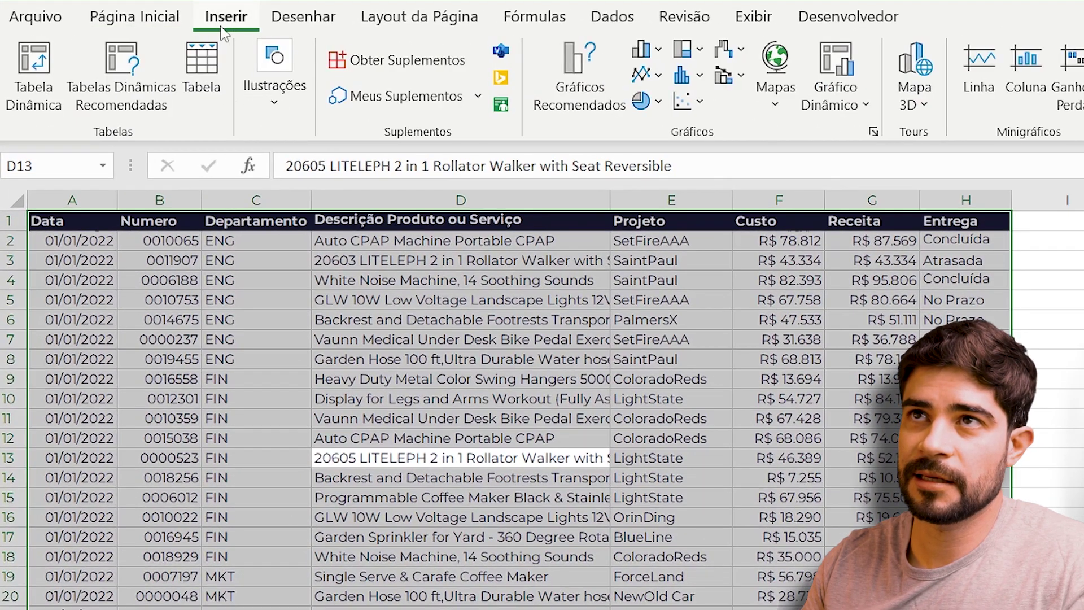
click(202, 72)
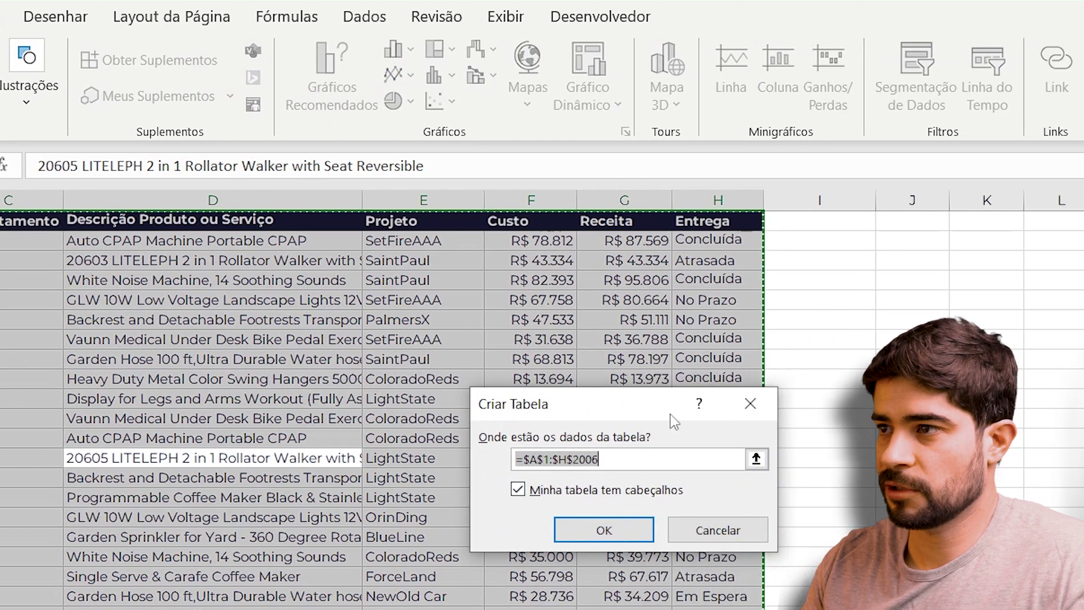
click(591, 532)
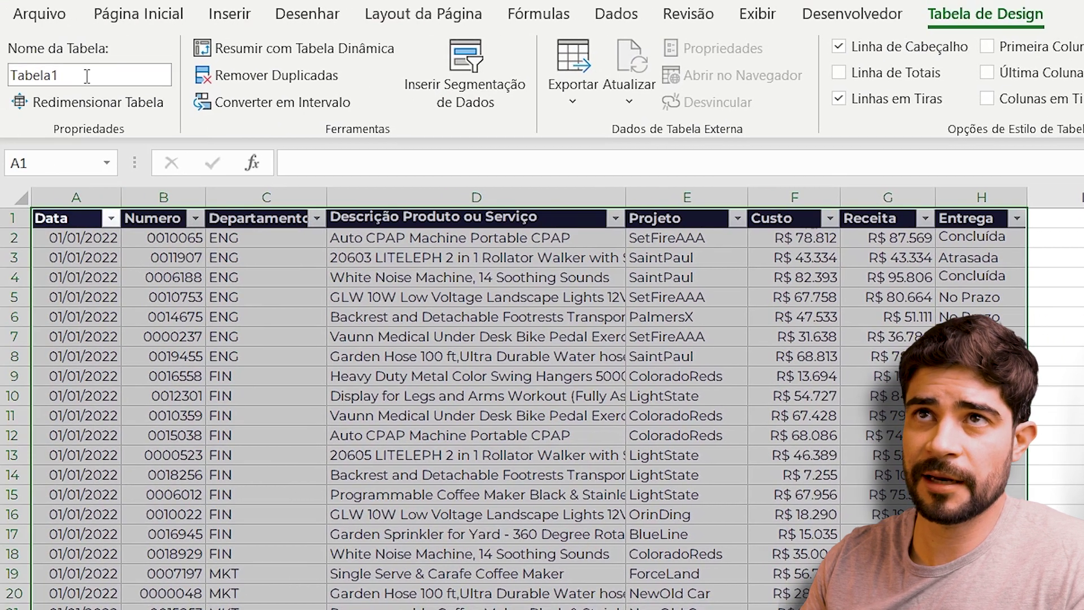
Rename the data table as basededados.
click(87, 76)
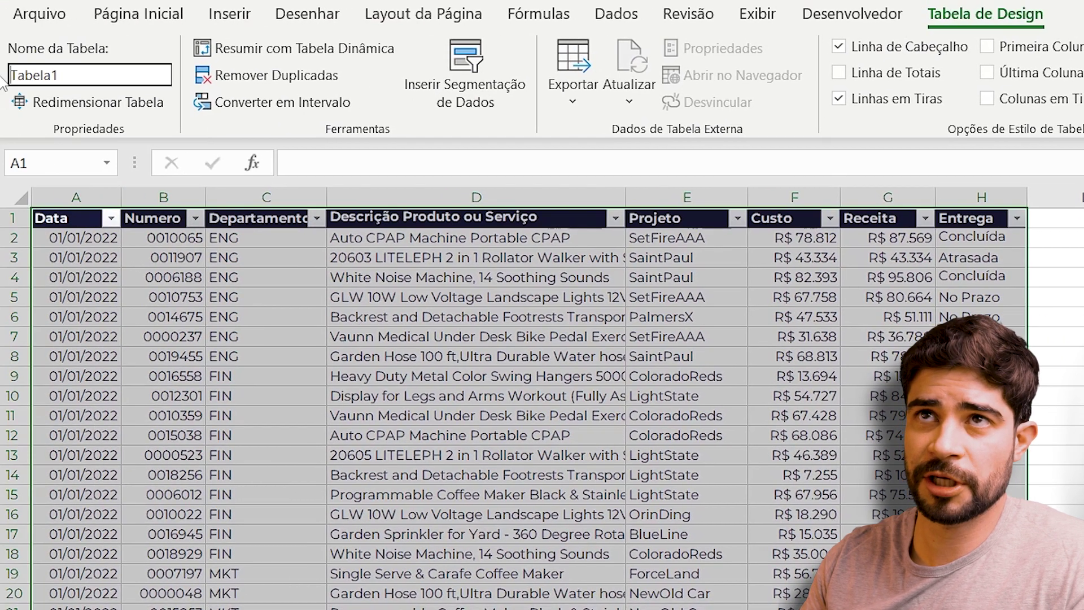
text(base)
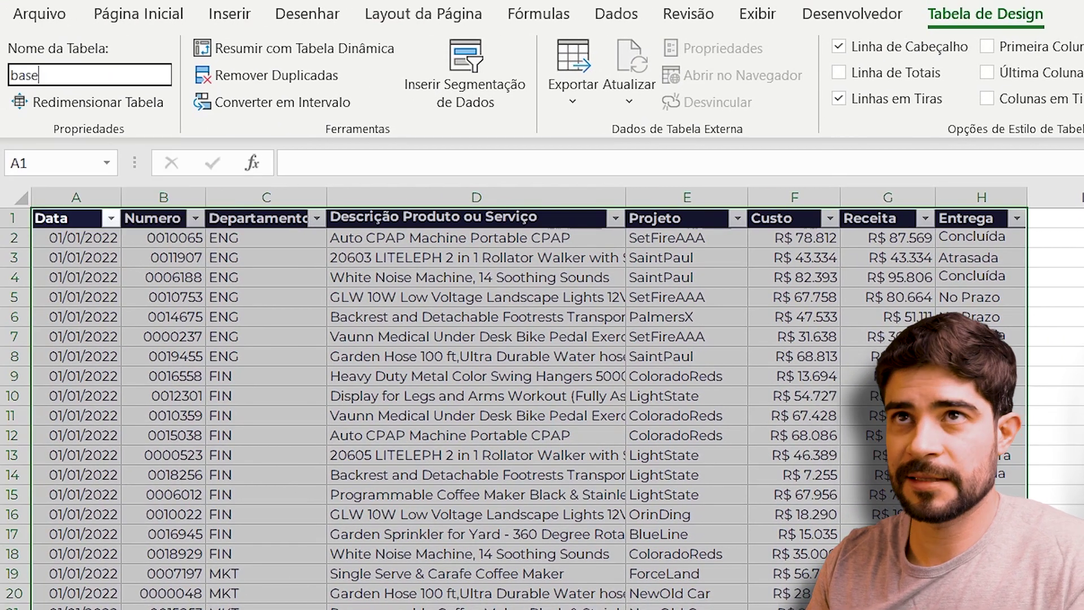
text(dedados)
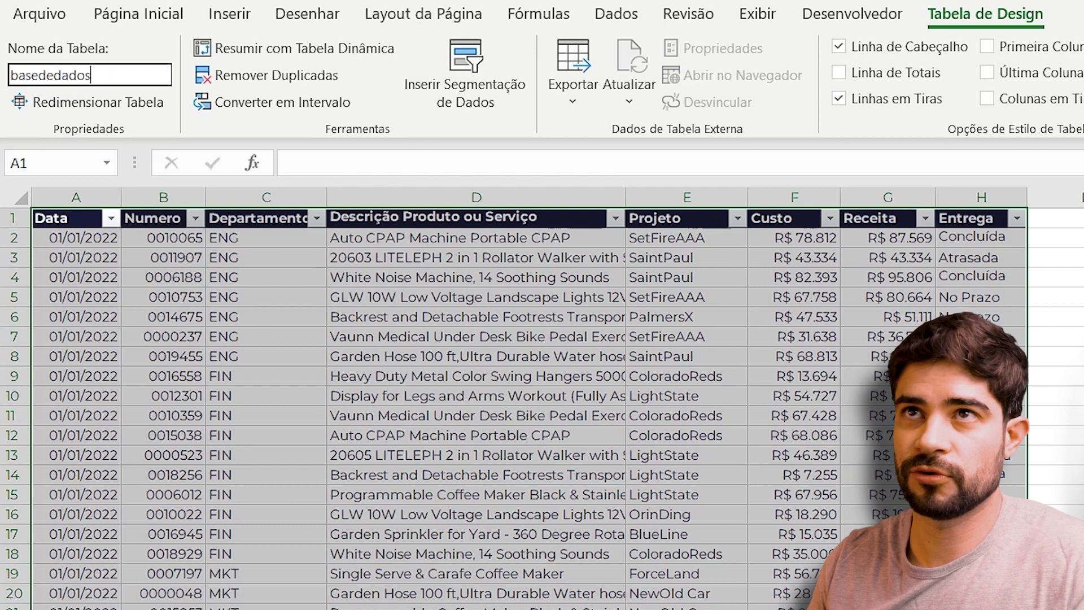
click(164, 316)
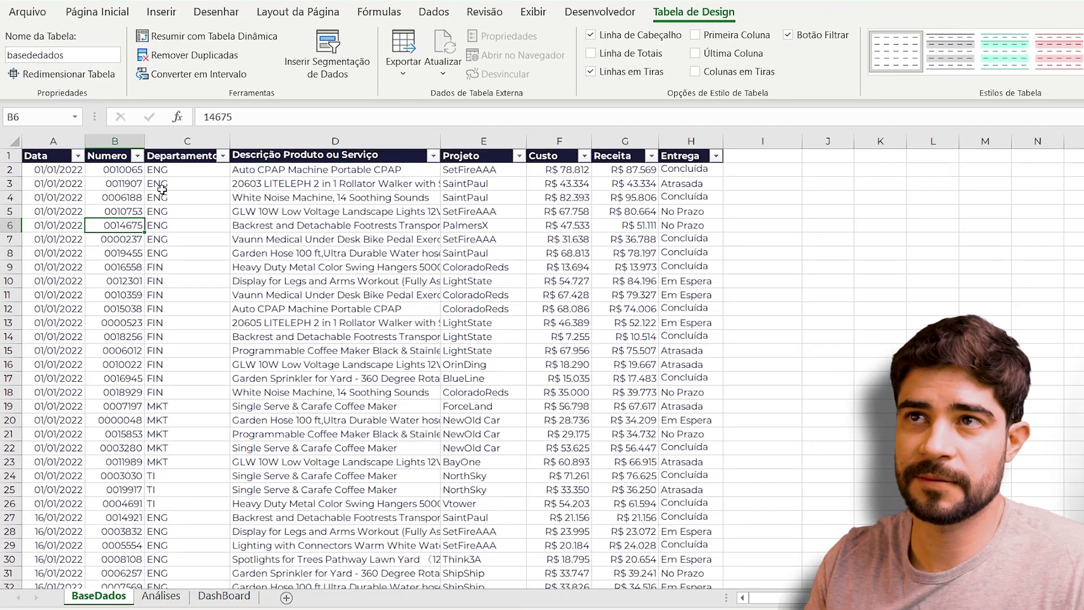
Create a pivot table from basededados at cell A3 of the Análises sheet, under Análise Departamento x Receita.
click(179, 602)
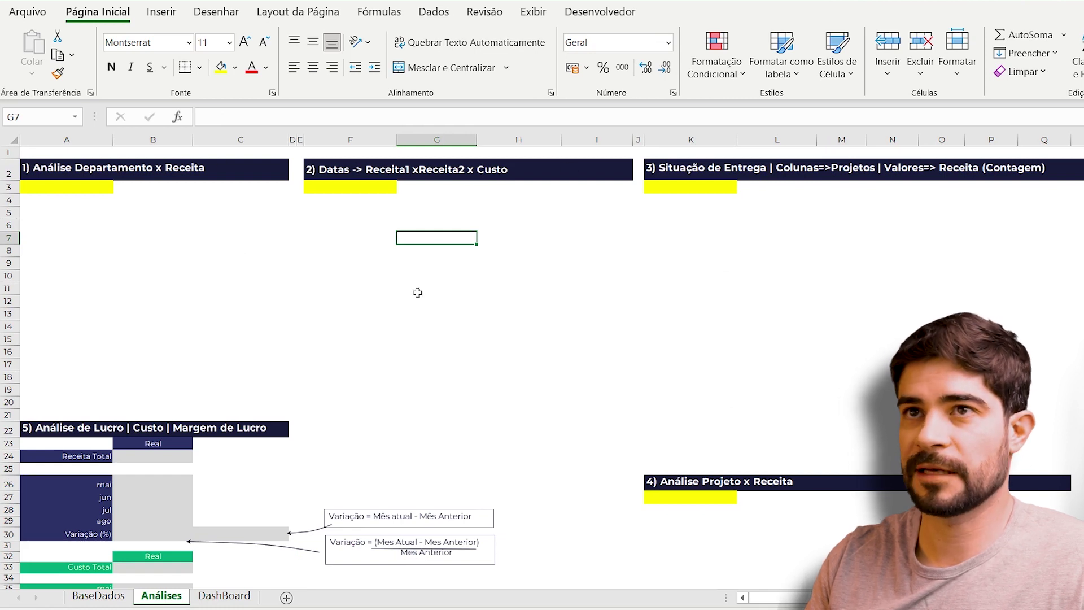
click(109, 212)
click(64, 186)
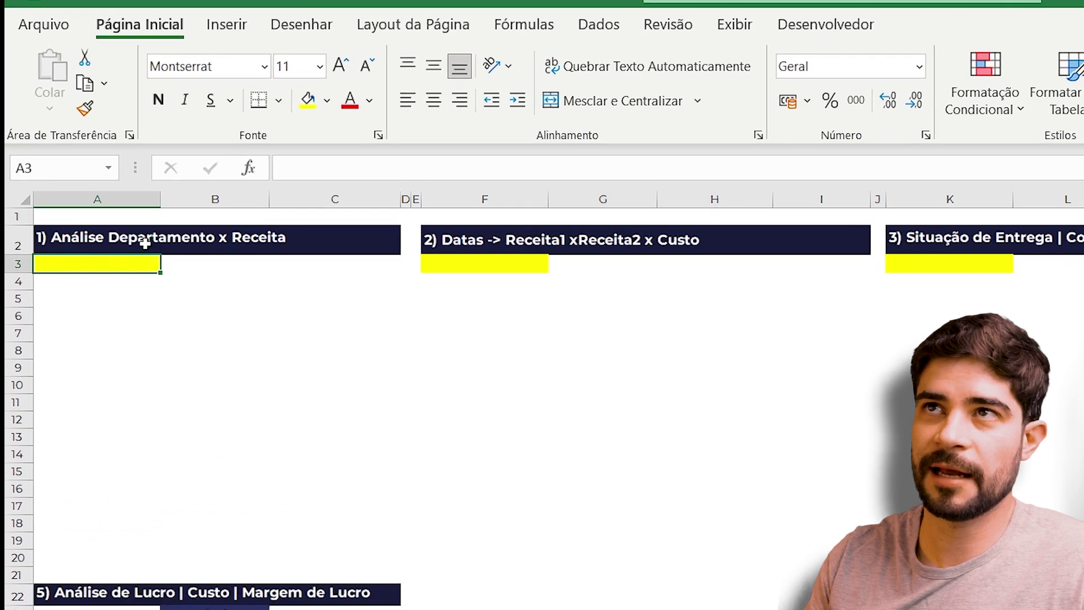
click(225, 30)
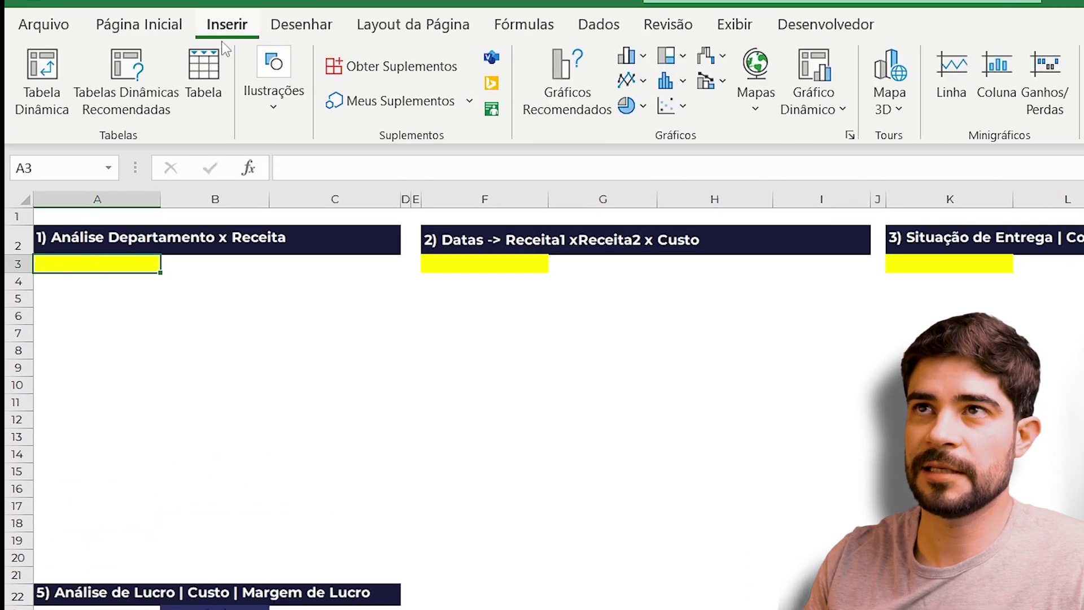
click(64, 111)
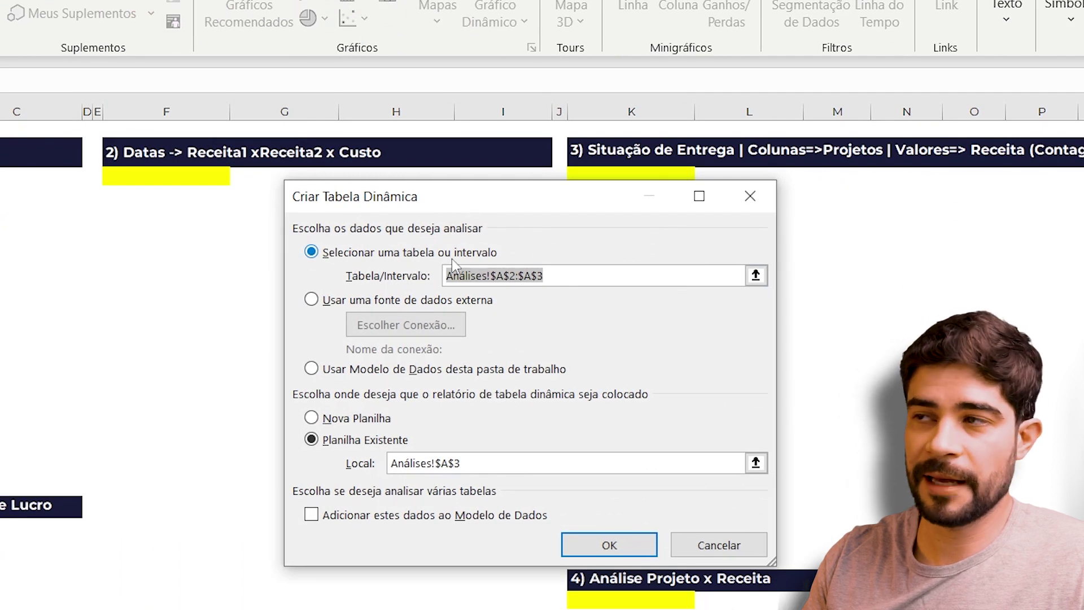
drag(545, 273, 437, 271)
key(BackSpace)
text(basededados)
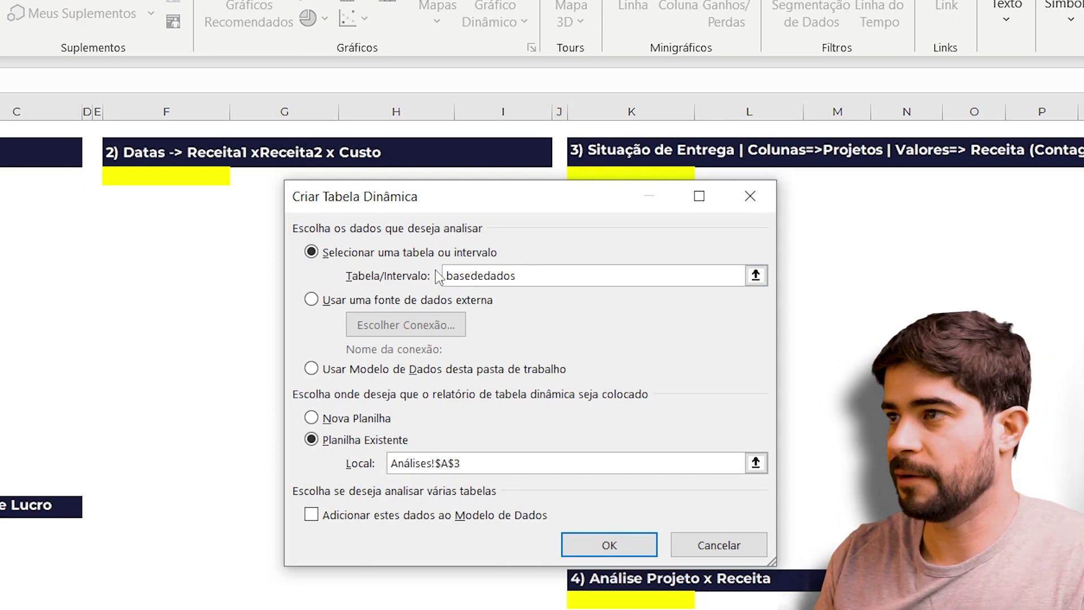
click(609, 543)
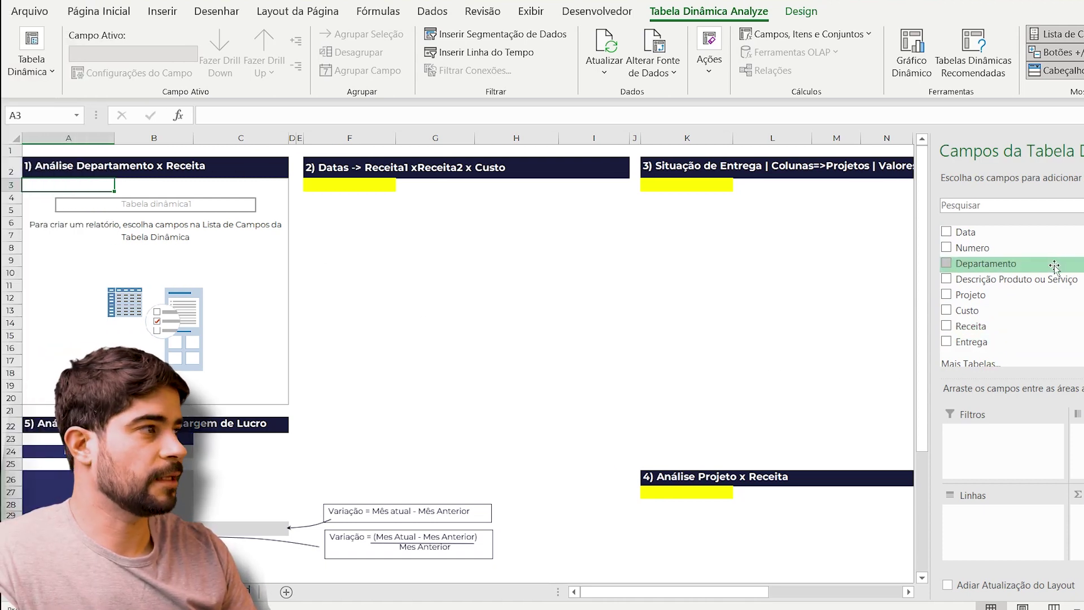
Set Departamento as the rows and Receita as the summed values of the pivot table in section 1.
drag(934, 266, 960, 525)
drag(885, 525, 884, 517)
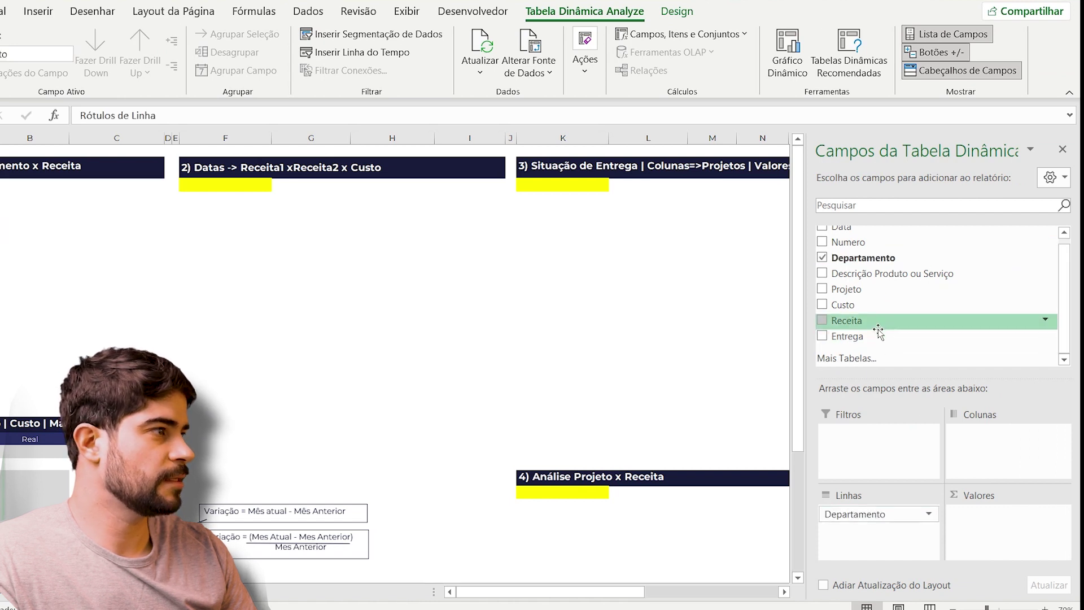
drag(859, 322, 985, 521)
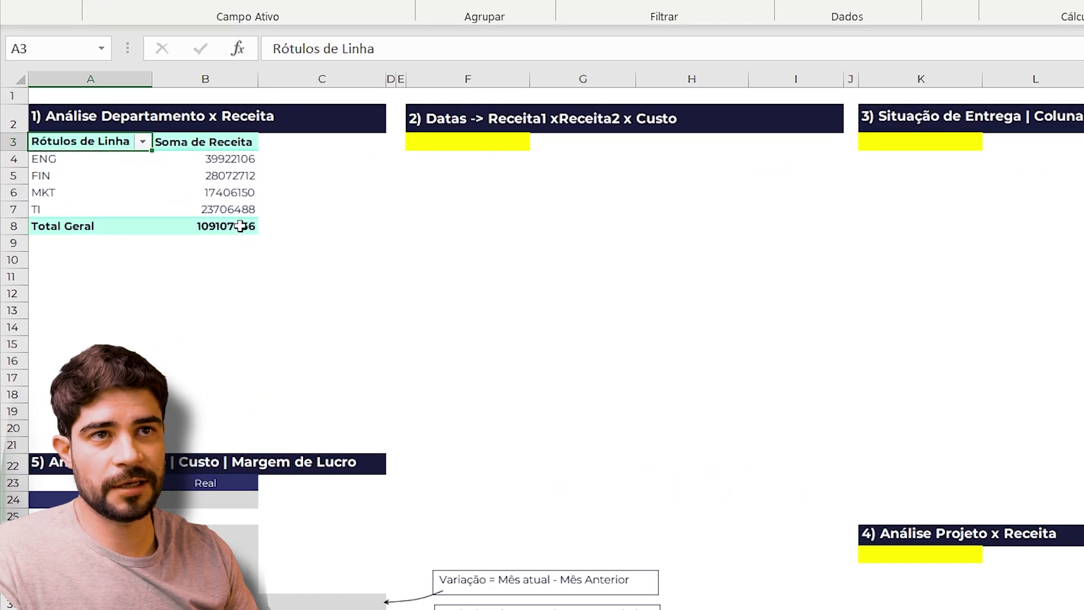
drag(182, 247, 70, 248)
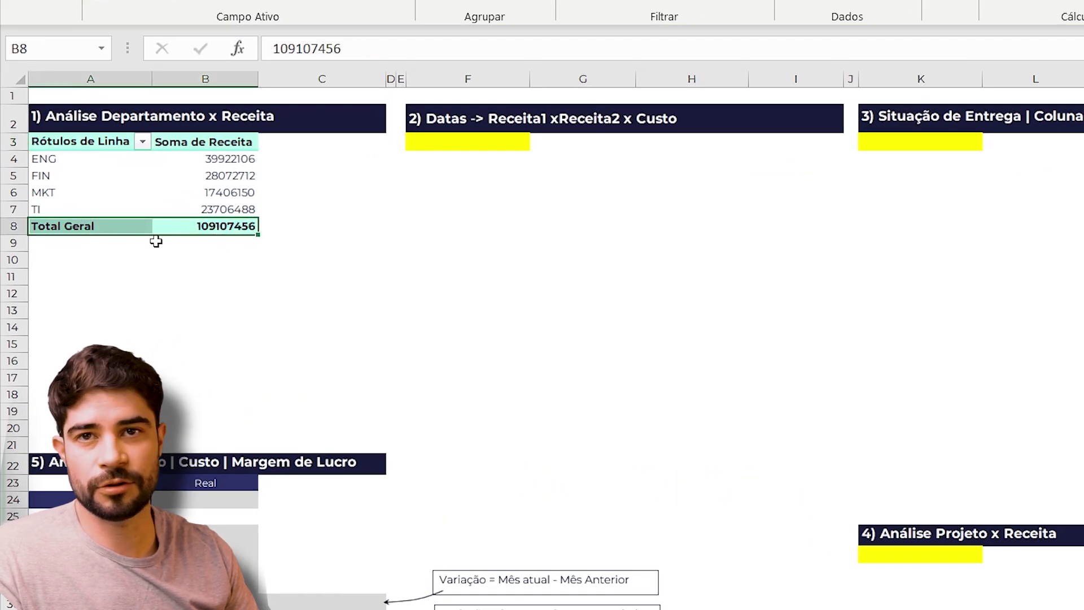
drag(54, 159, 250, 209)
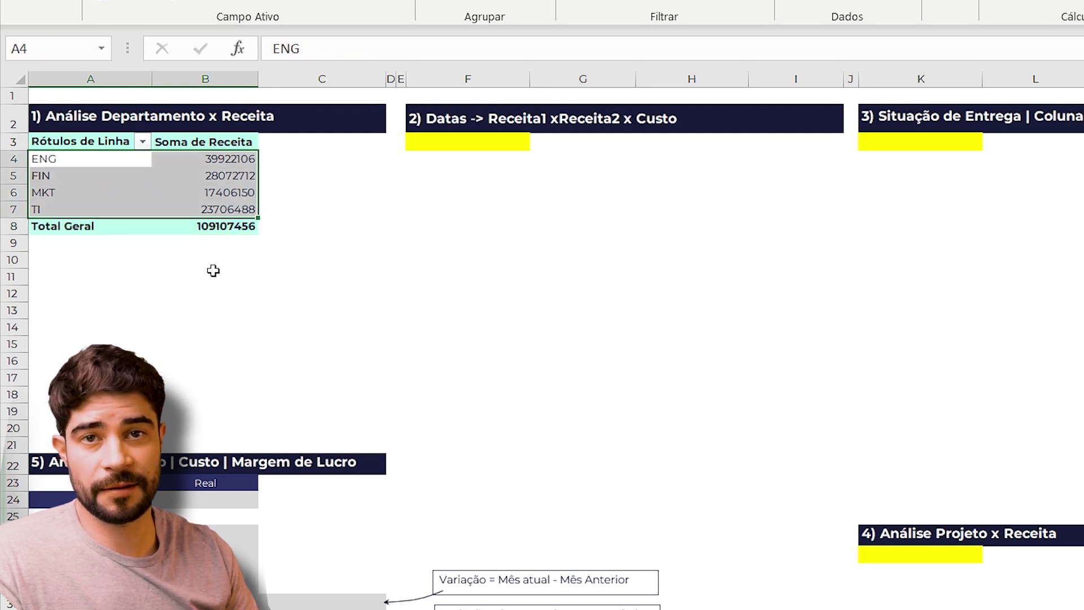
click(392, 244)
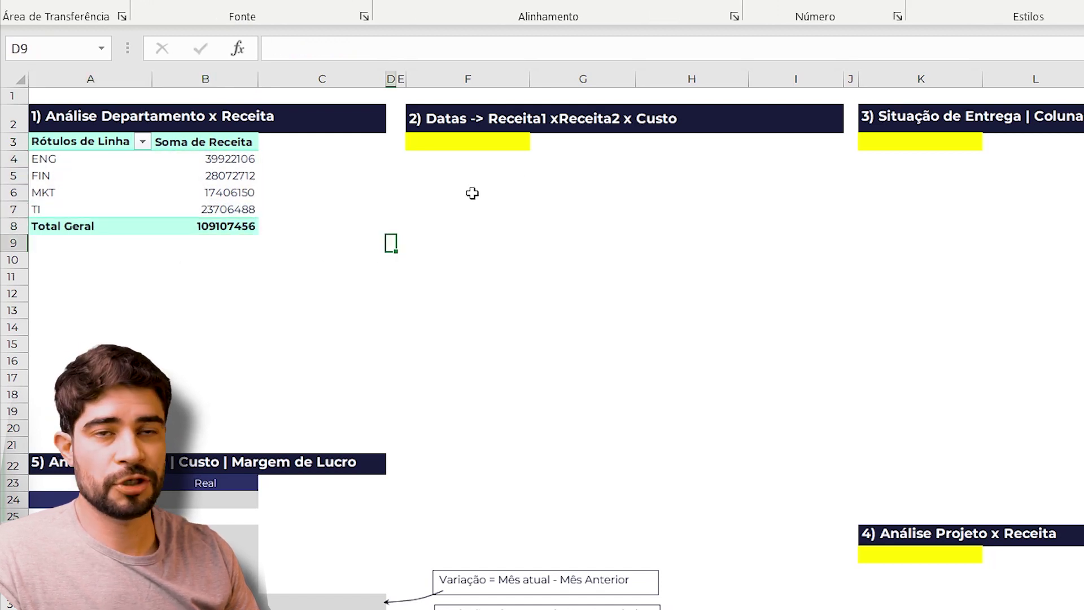
Create a second pivot table from basededados at cell F3 of the Análises sheet, under the Datas heading.
click(470, 144)
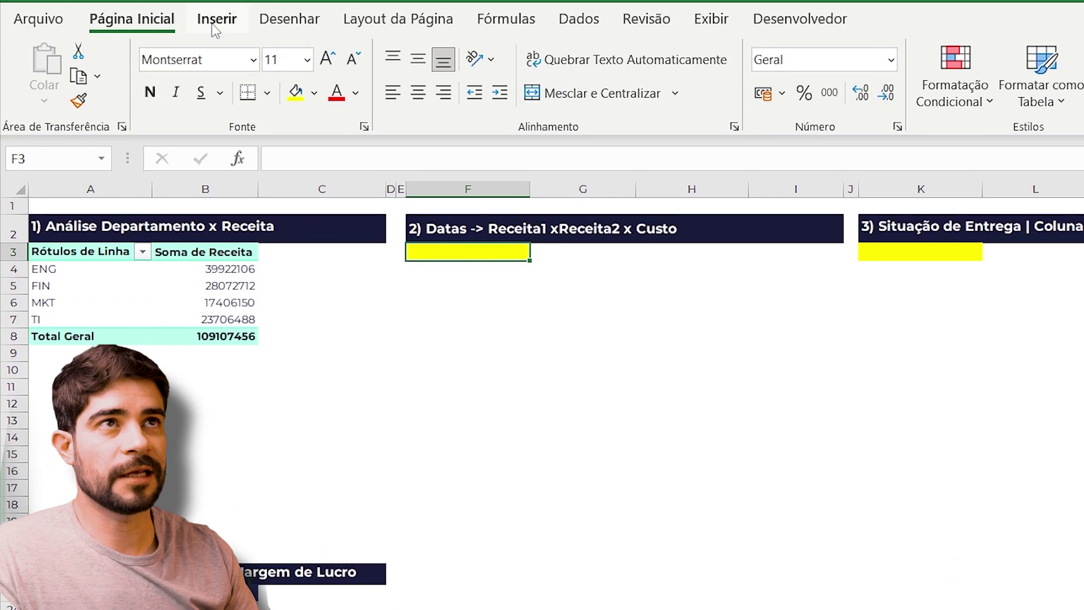
click(215, 13)
click(37, 71)
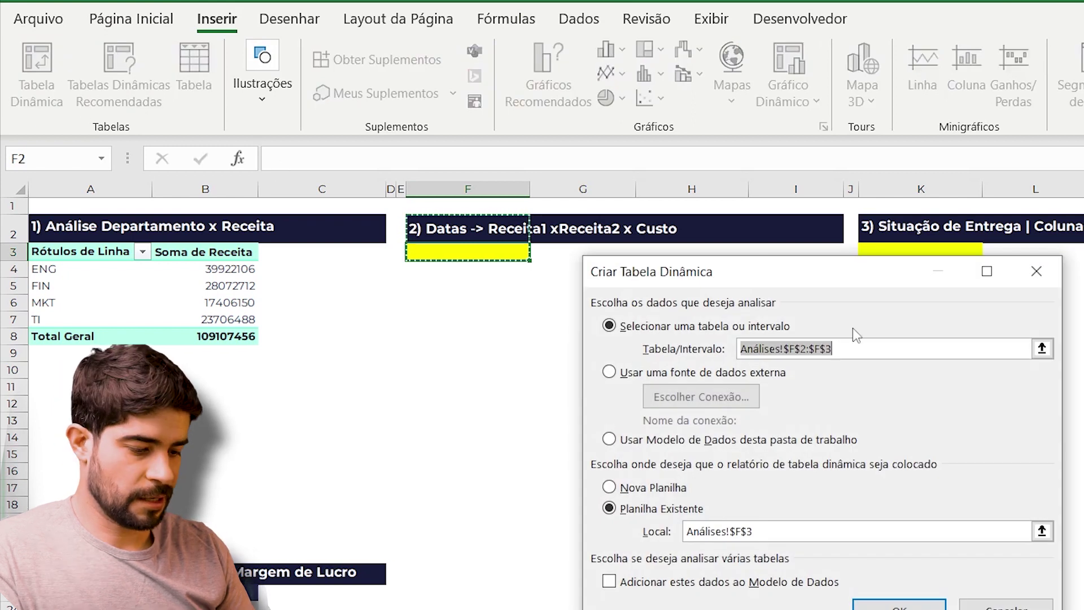
text(base)
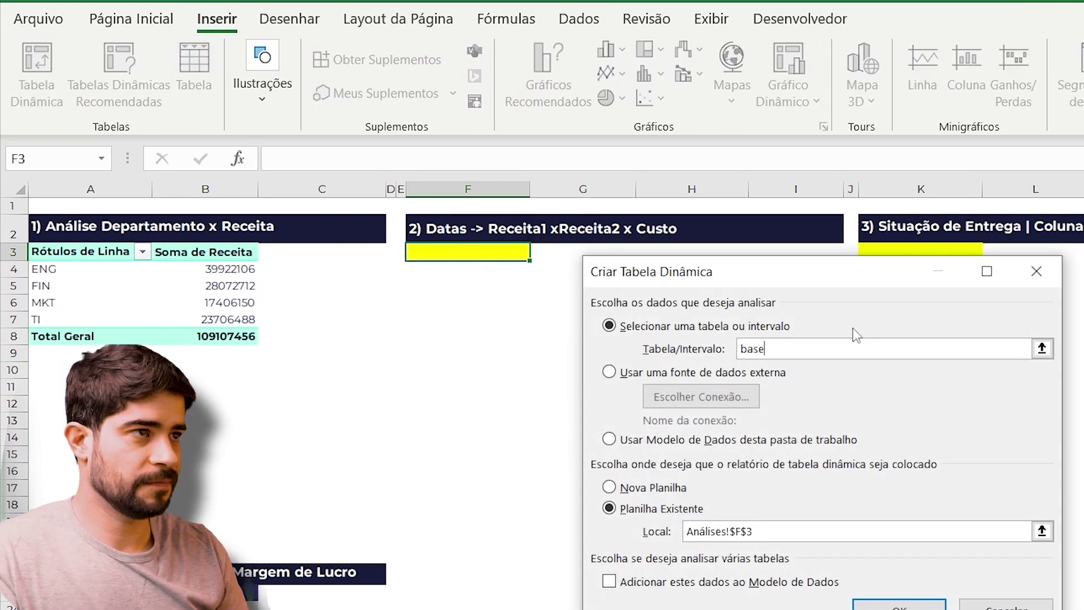
text(dedados)
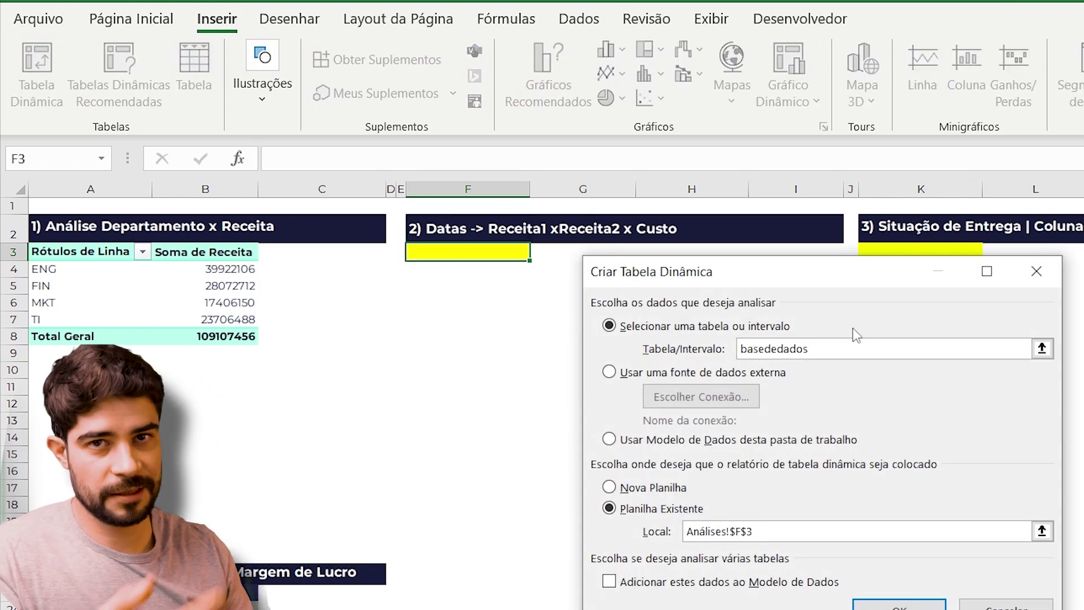
key(Return)
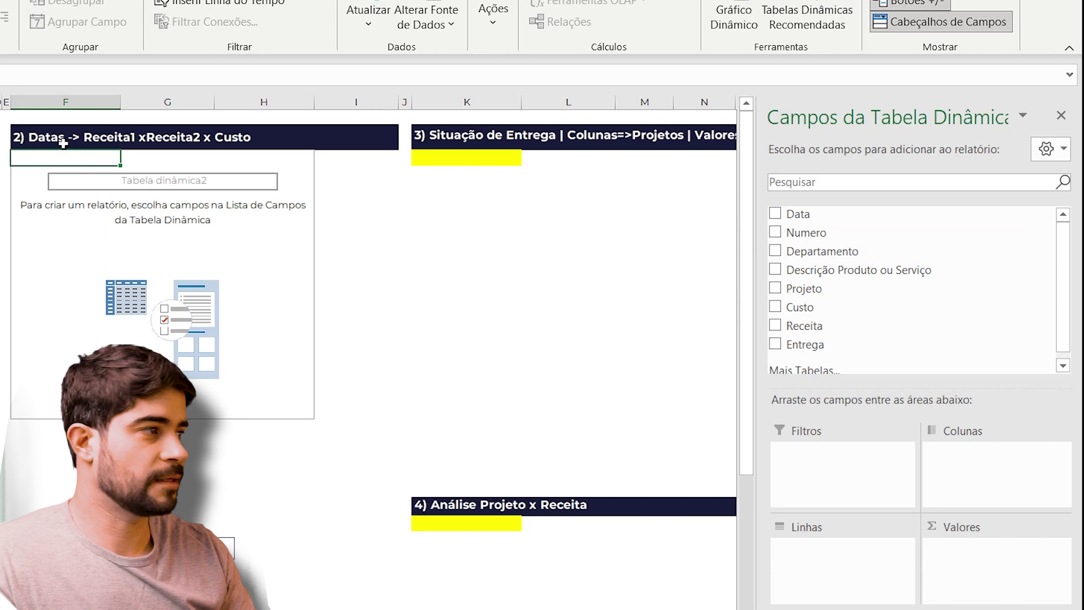
Add Data to the rows of the section 2 pivot table and remove Trimestres, keeping Anos and Data.
drag(799, 214, 825, 575)
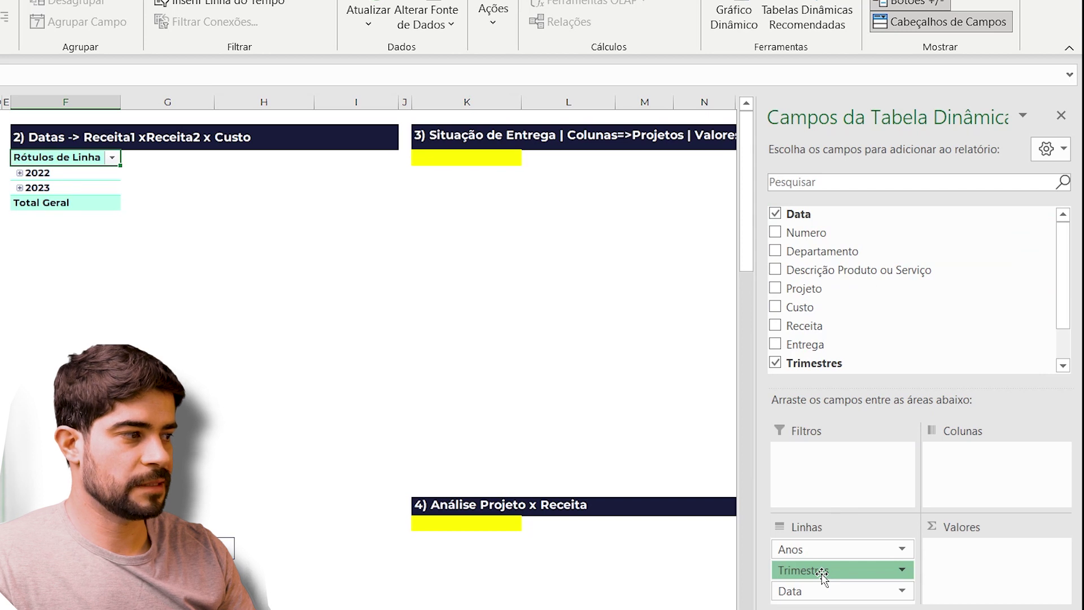
drag(822, 575, 879, 322)
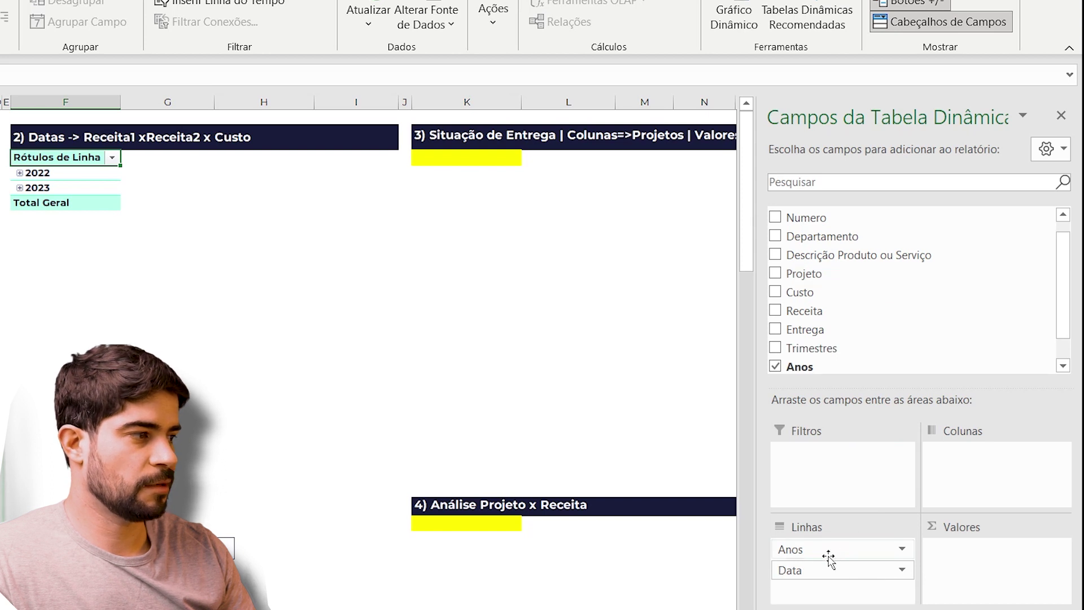
drag(825, 570, 707, 295)
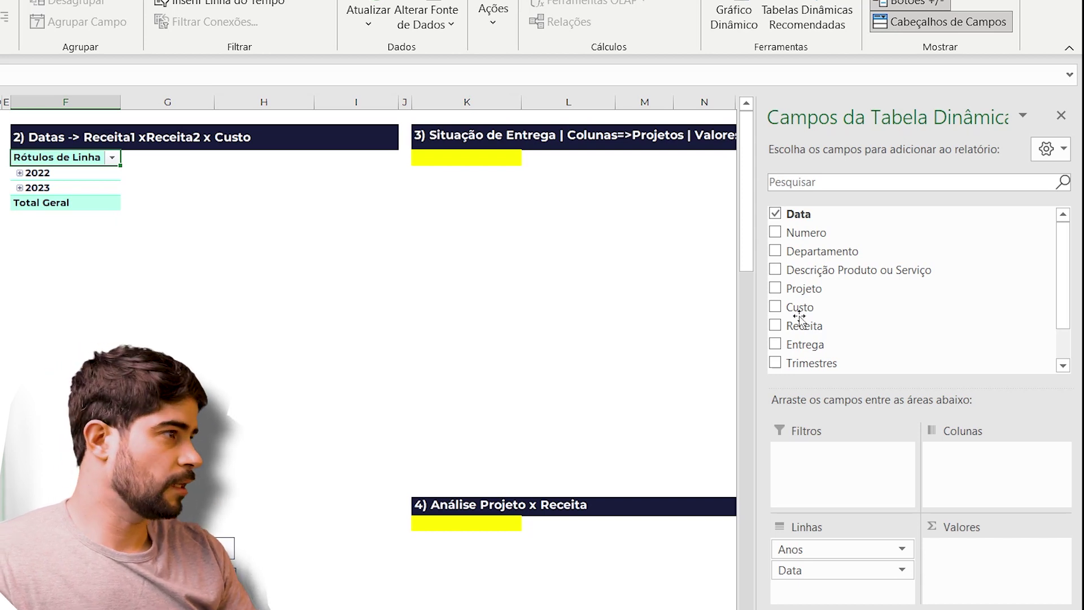
Add Receita twice and Custo once as summed values in the section 2 pivot table.
drag(823, 332, 986, 597)
drag(809, 282, 967, 582)
drag(816, 263, 963, 583)
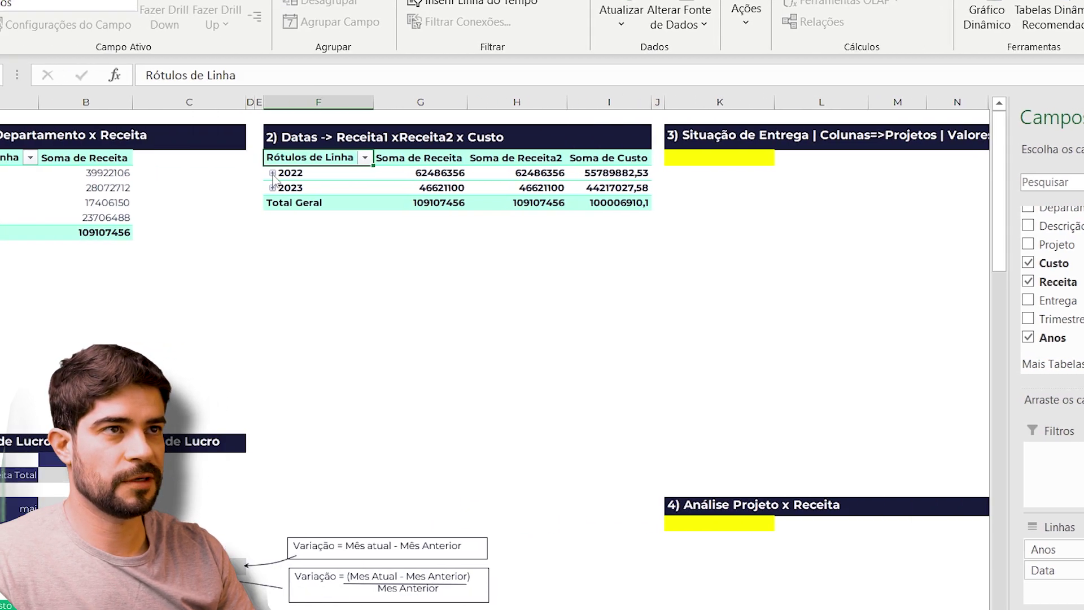
Expand the years 2022 and 2023 in the section 2 pivot table to show their individual months.
click(272, 173)
click(272, 366)
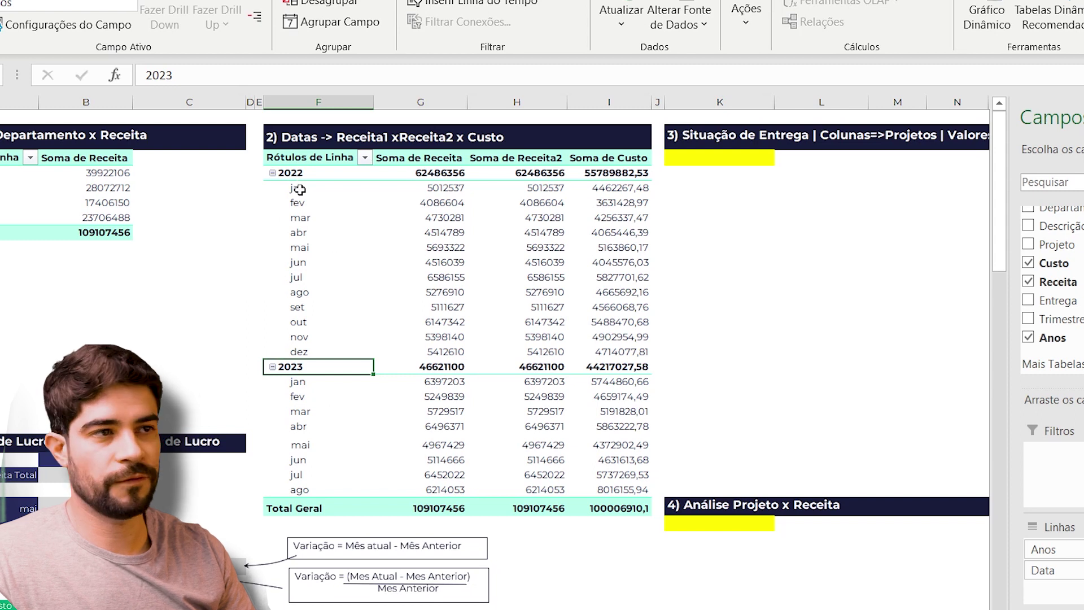
click(447, 510)
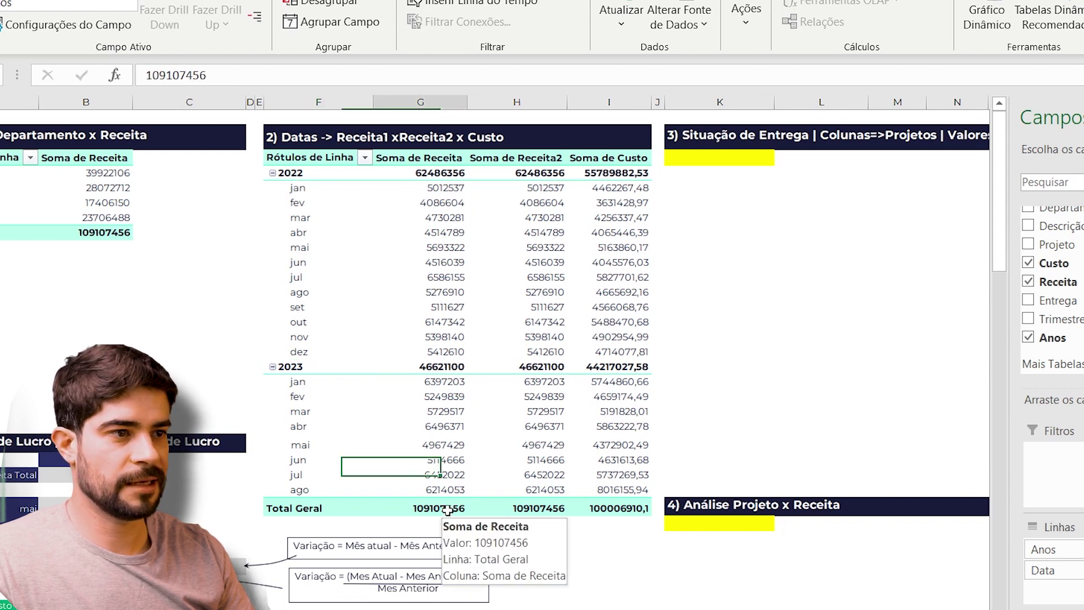
click(113, 236)
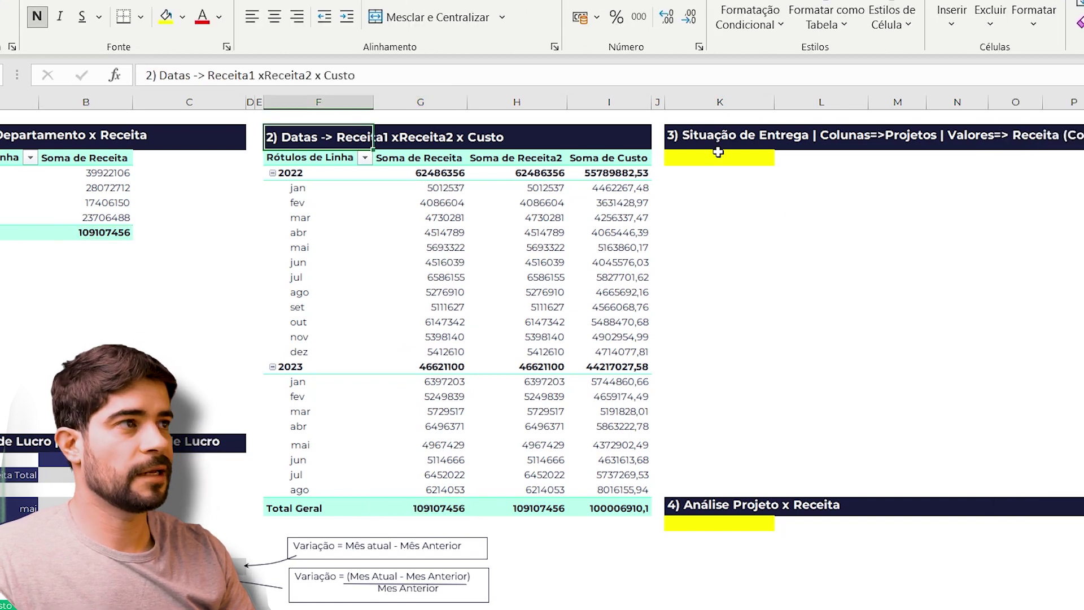
Create a third pivot table from basededados at cell K3 of the Análises sheet, under the Situação de Entrega heading.
mouse_move(651, 166)
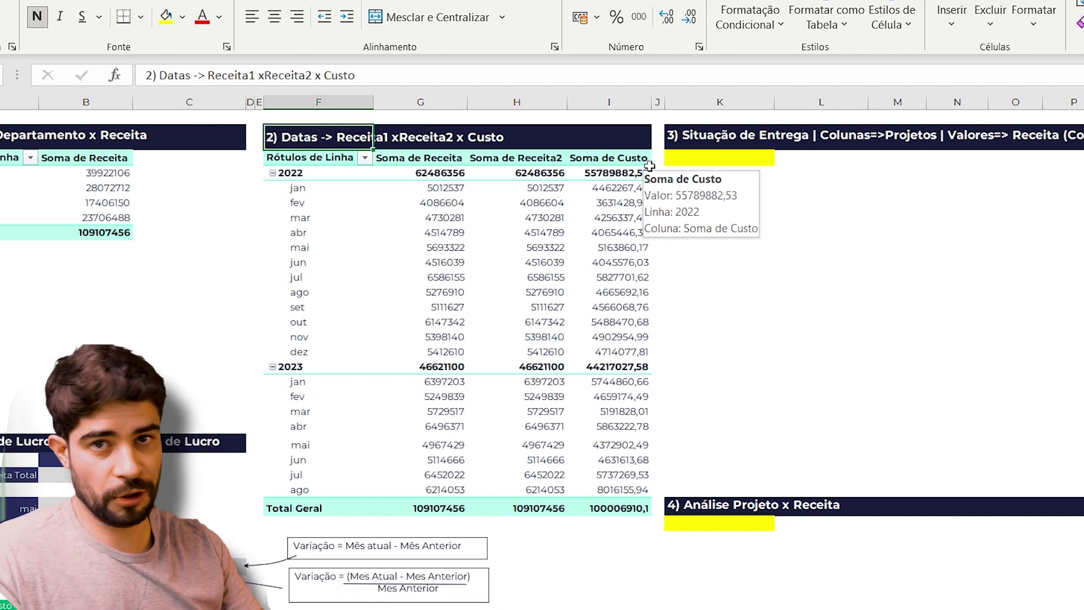
click(703, 159)
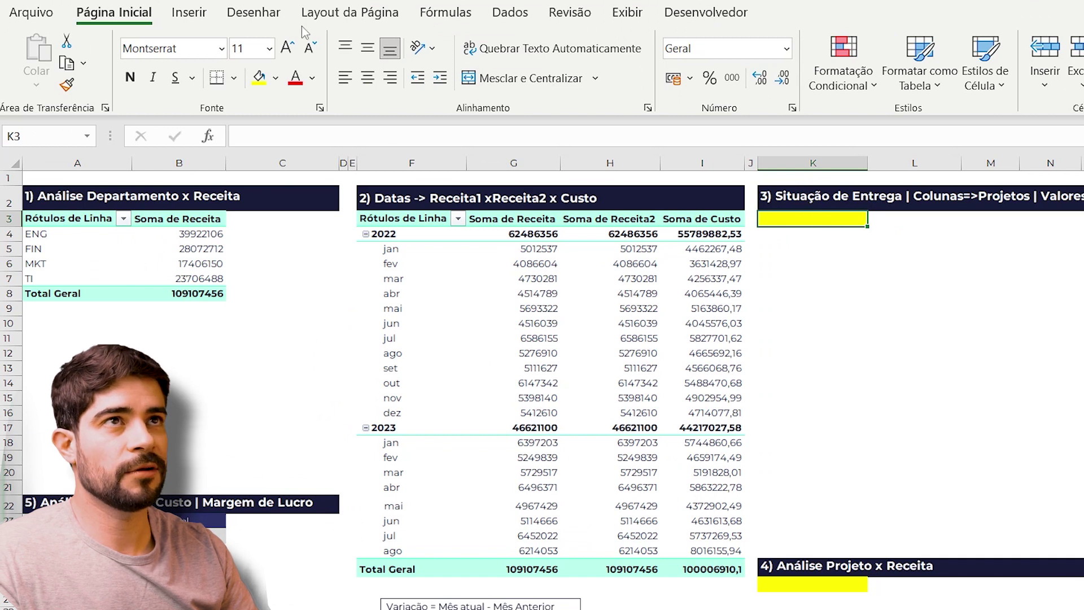
click(190, 13)
click(29, 62)
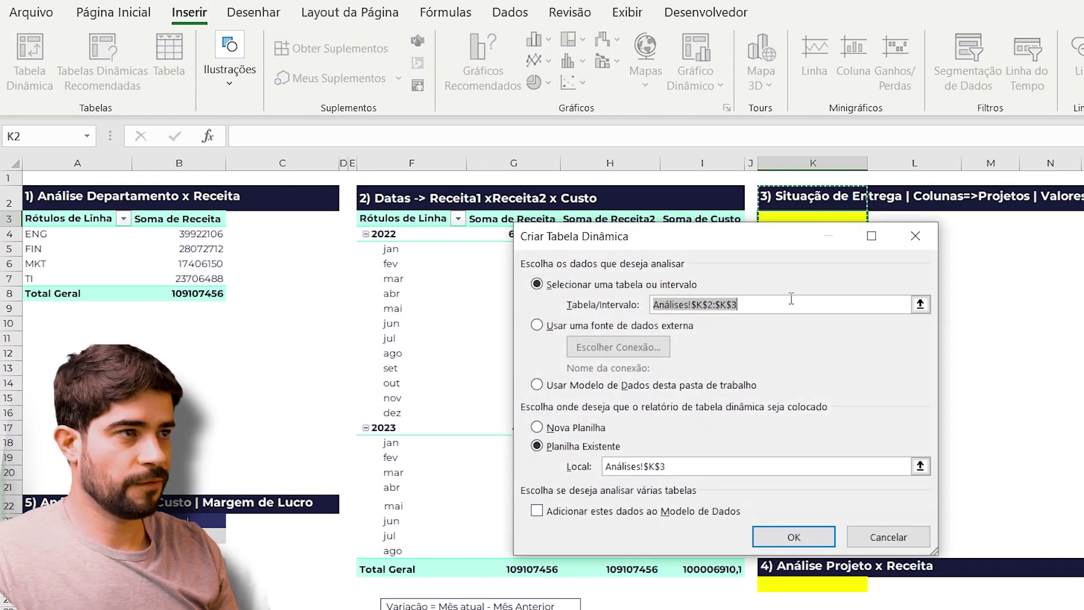
key(BackSpace)
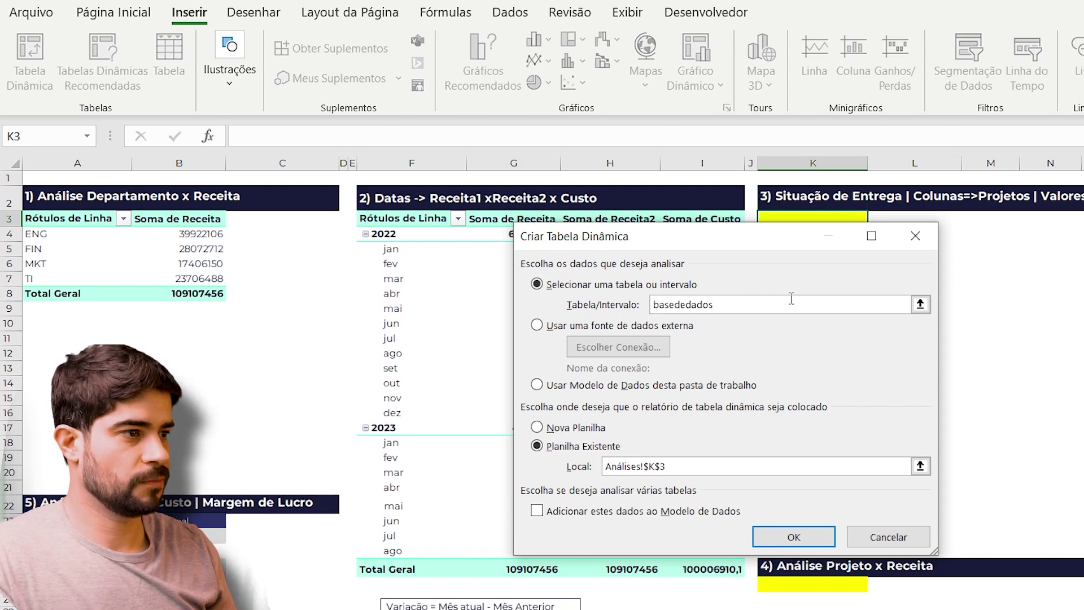
key(Return)
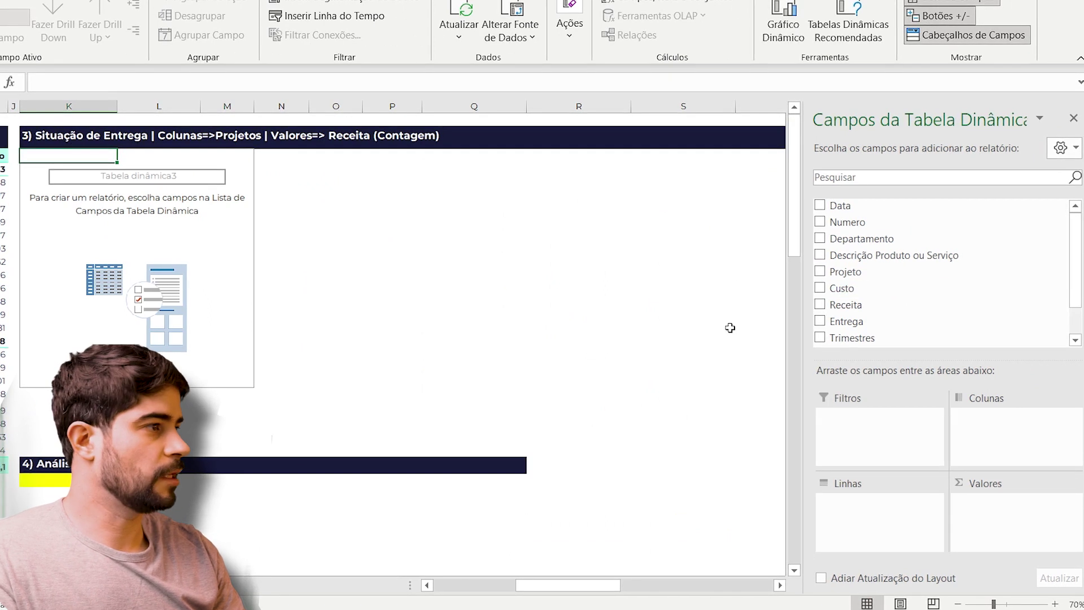
Set Entrega as the columns, Projeto as the rows and Receita as the values of the section 3 pivot table.
scroll(831, 291, down, 1)
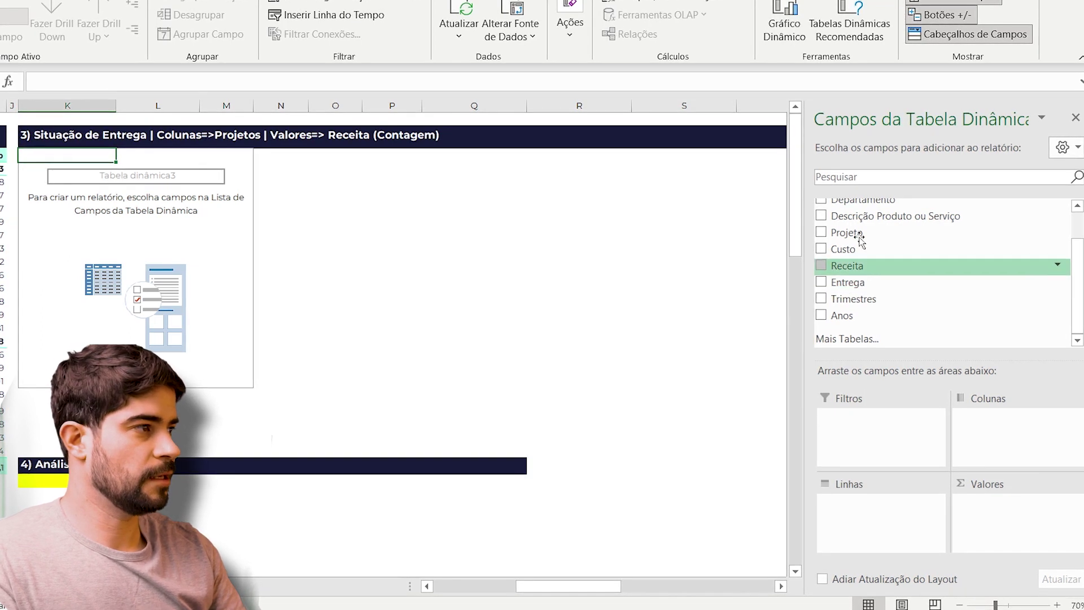
drag(864, 282, 989, 429)
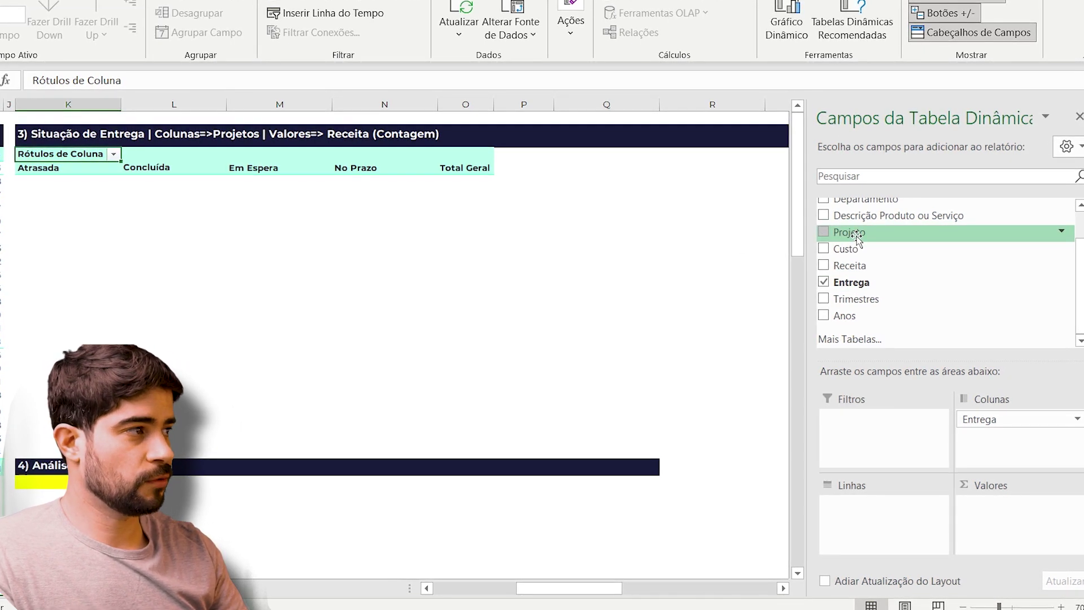
drag(858, 234, 886, 524)
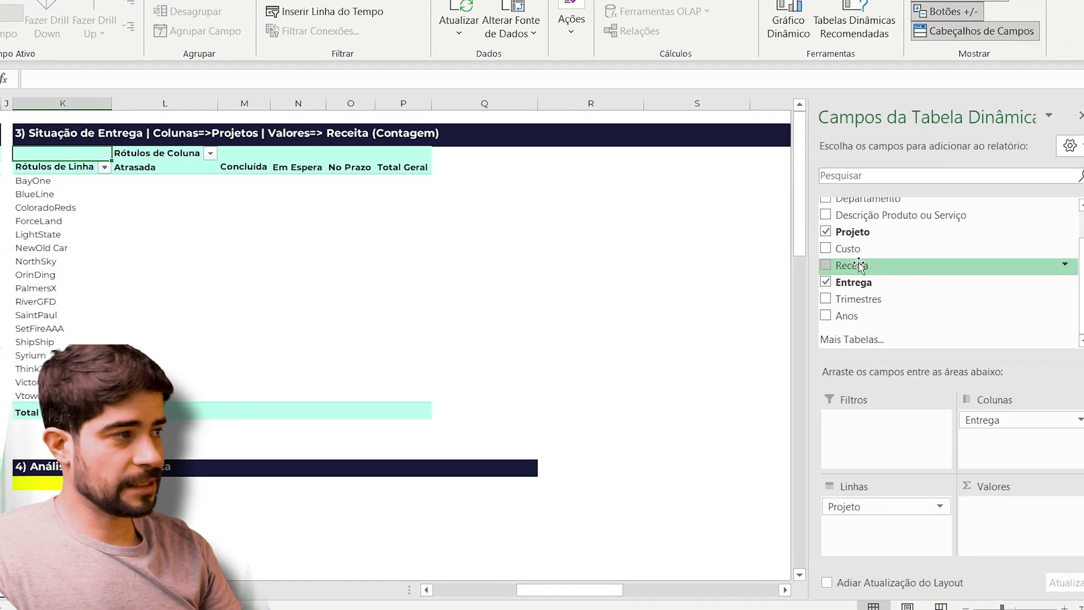
drag(853, 270, 1005, 518)
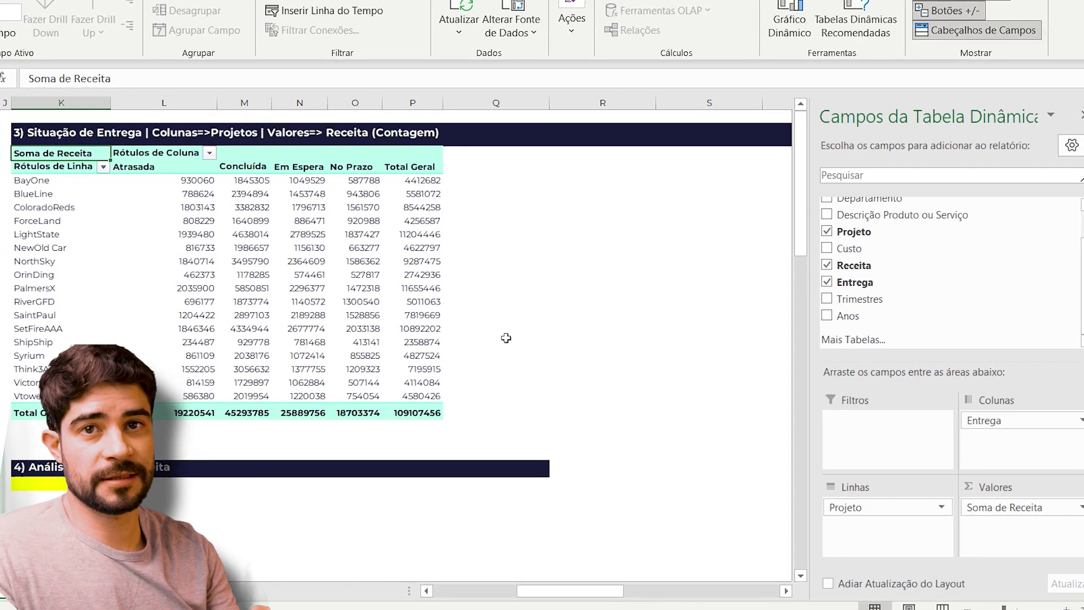
Summarize the Receita values of the section 3 pivot table by Contagem.
click(1081, 509)
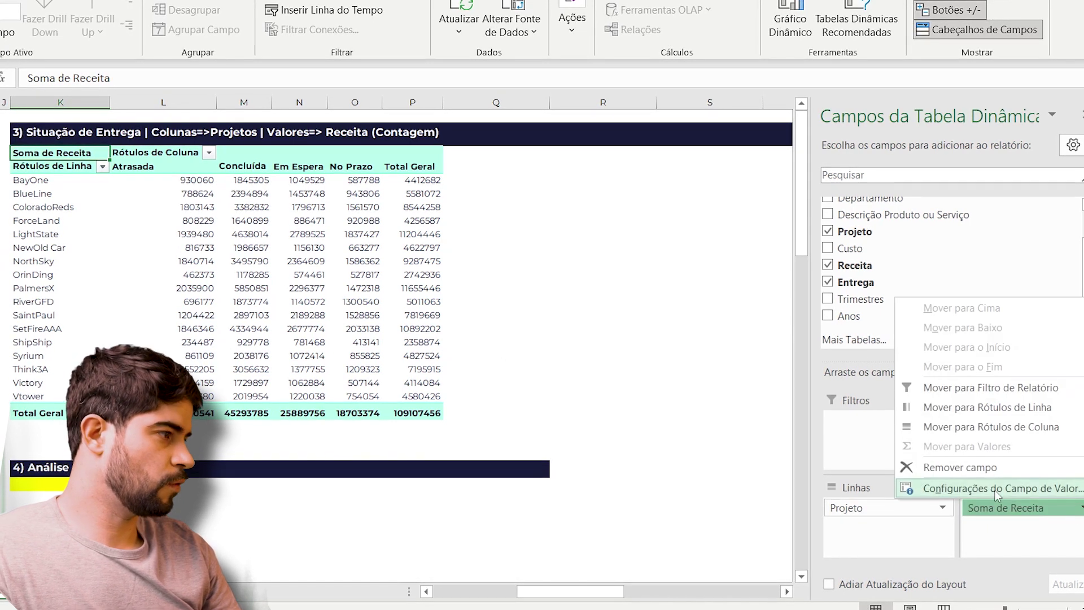
click(997, 489)
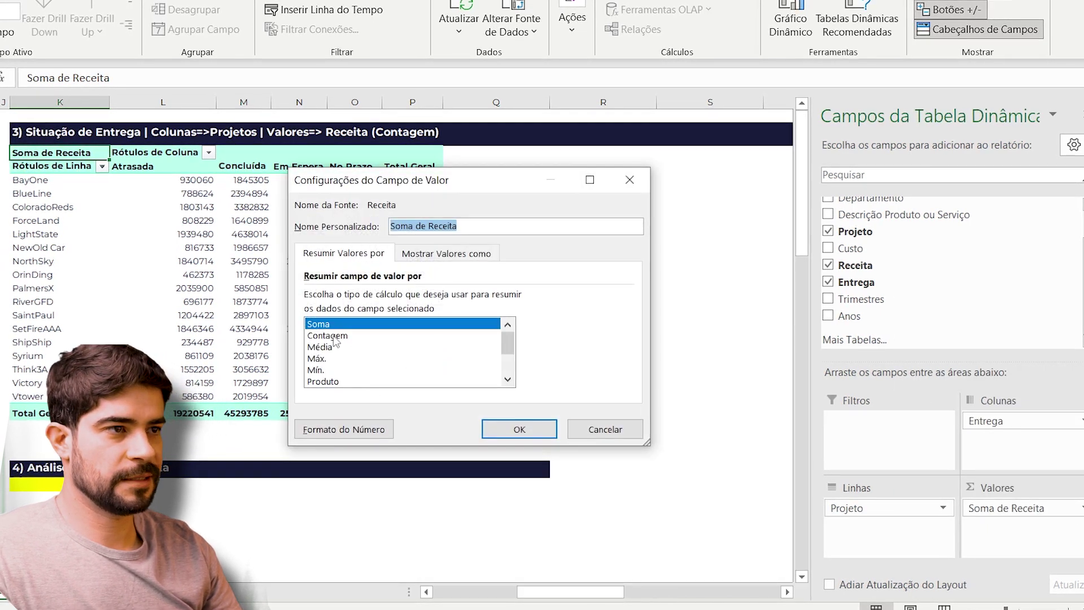
click(340, 335)
click(519, 429)
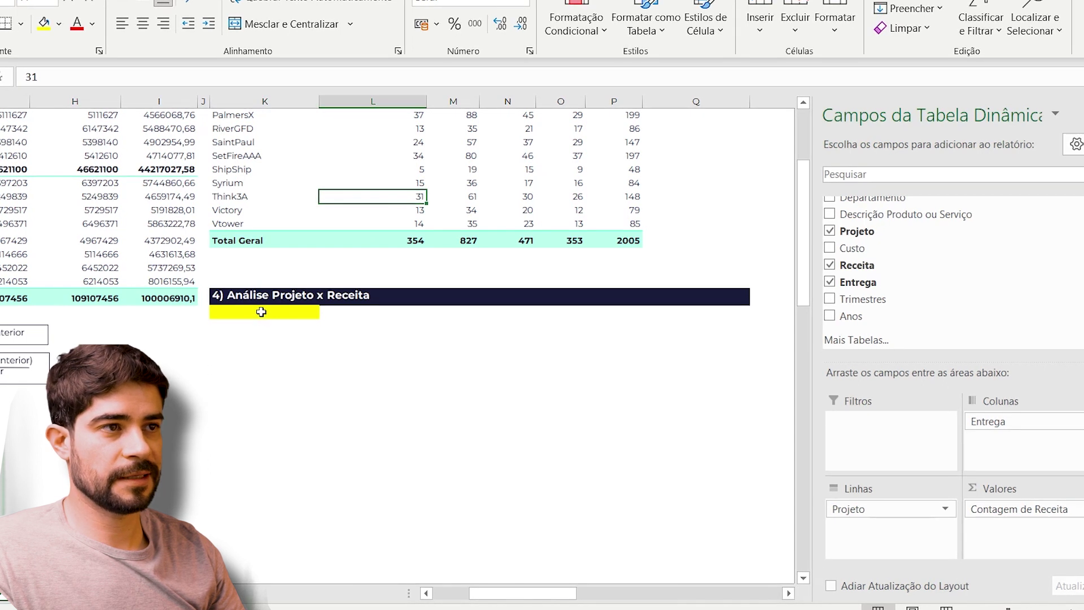
Create a fourth pivot table from basededados at cell K27, under the Análise Projeto x Receita heading.
click(261, 312)
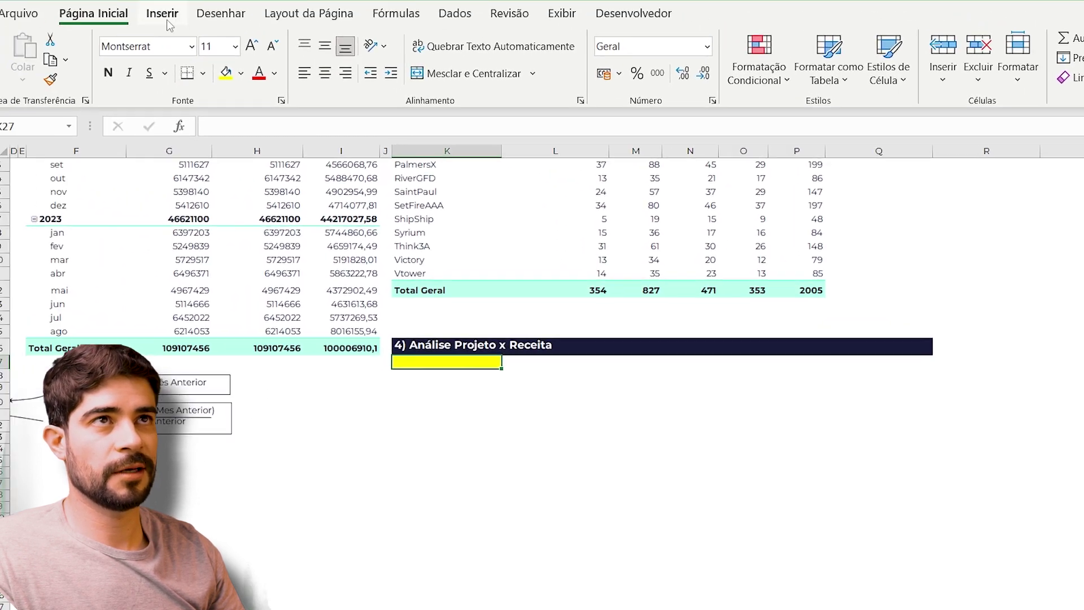
click(0, 0)
click(0, 12)
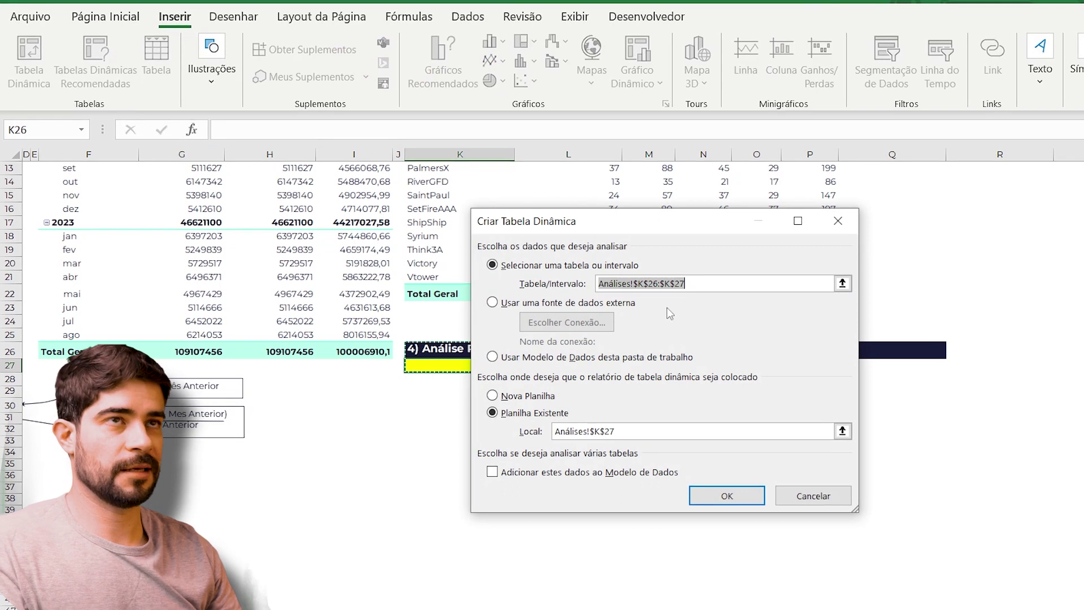
text(basededadso)
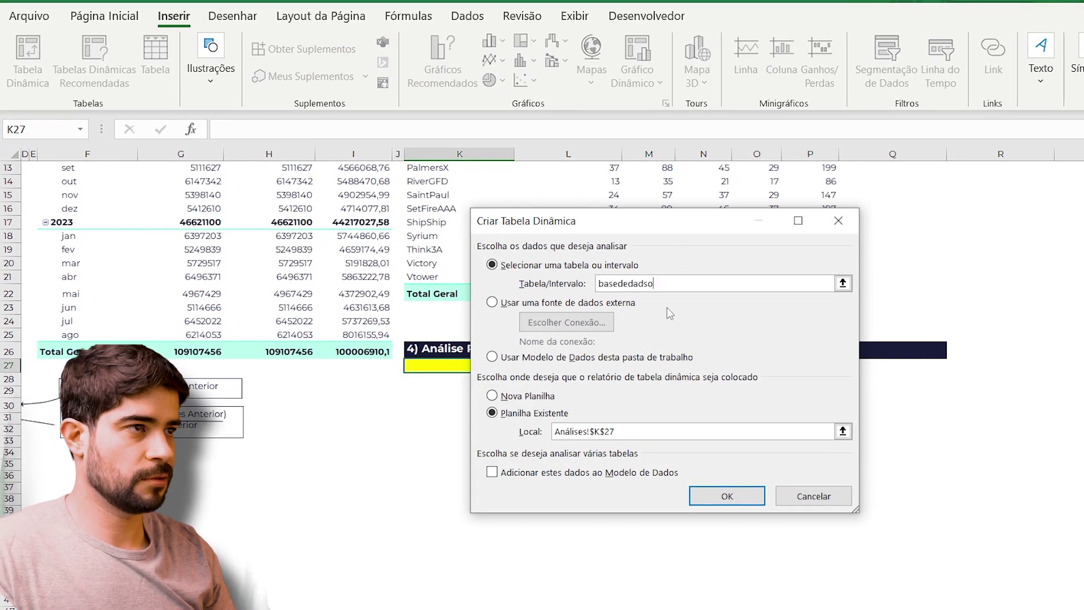
key(Return)
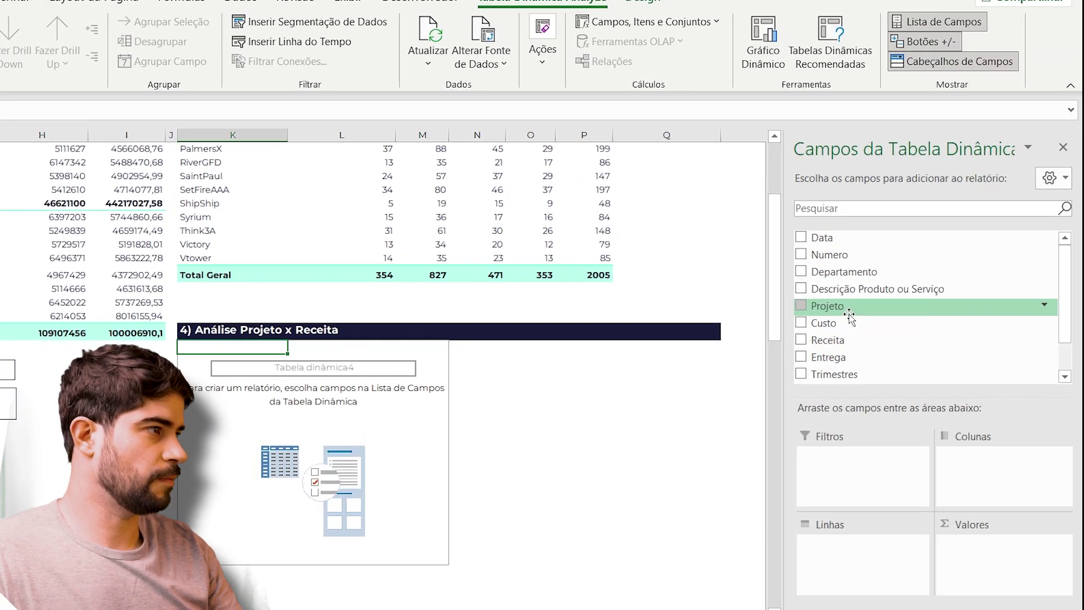
Set Projeto as the rows and Receita as the summed values of the section 4 pivot table.
click(850, 310)
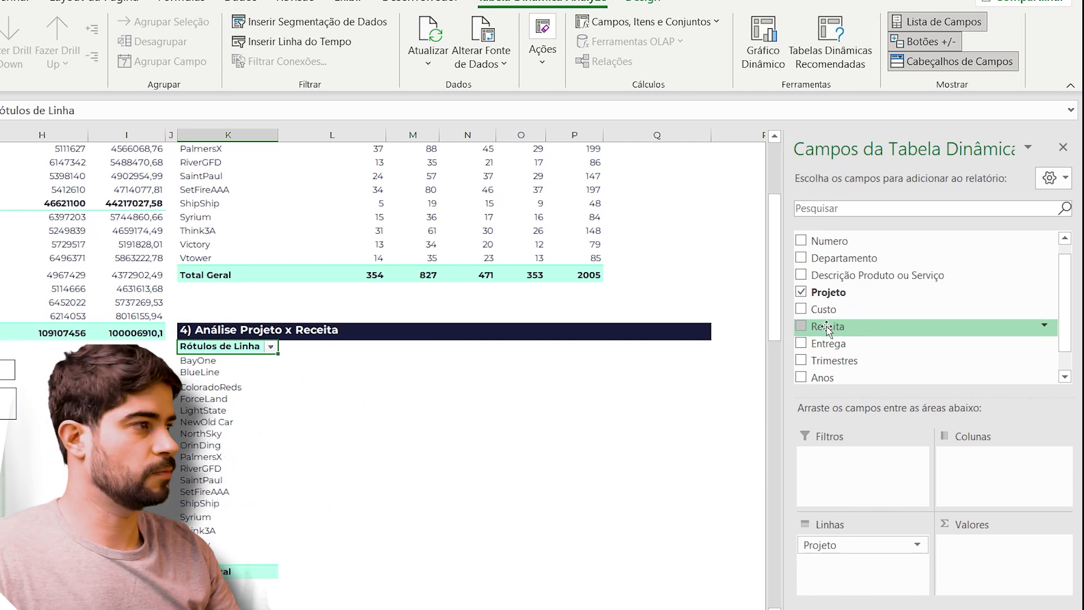
drag(828, 329, 982, 548)
scroll(211, 516, up, 4)
drag(633, 608, 611, 608)
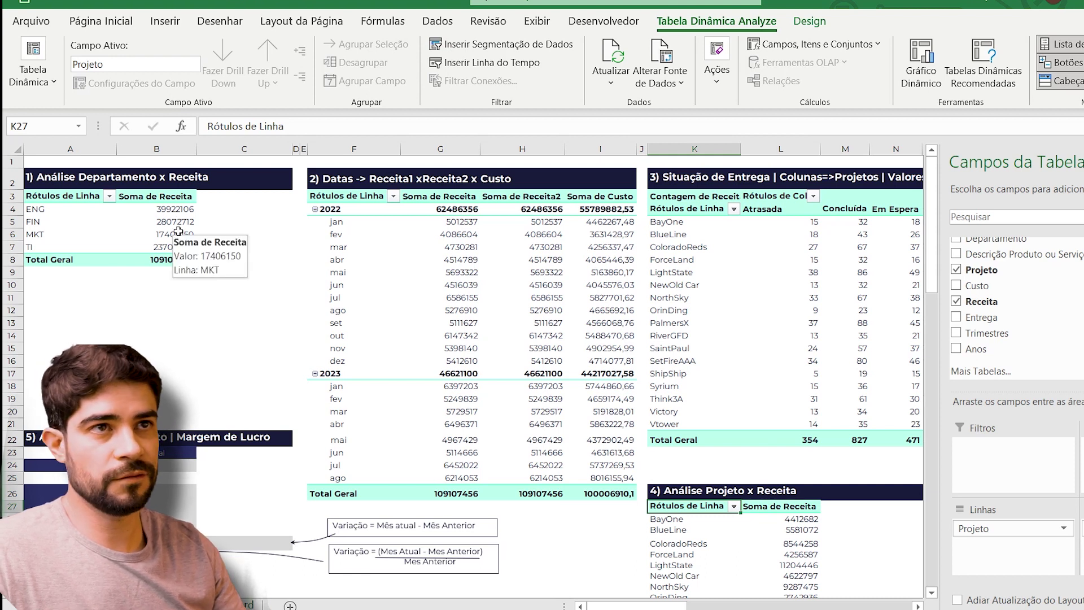
Format the Receita and Custo values in the section 1, 2 and 4 pivot tables as Moeda in R$ with 0 decimal places.
drag(179, 212, 184, 263)
key(ctrl)
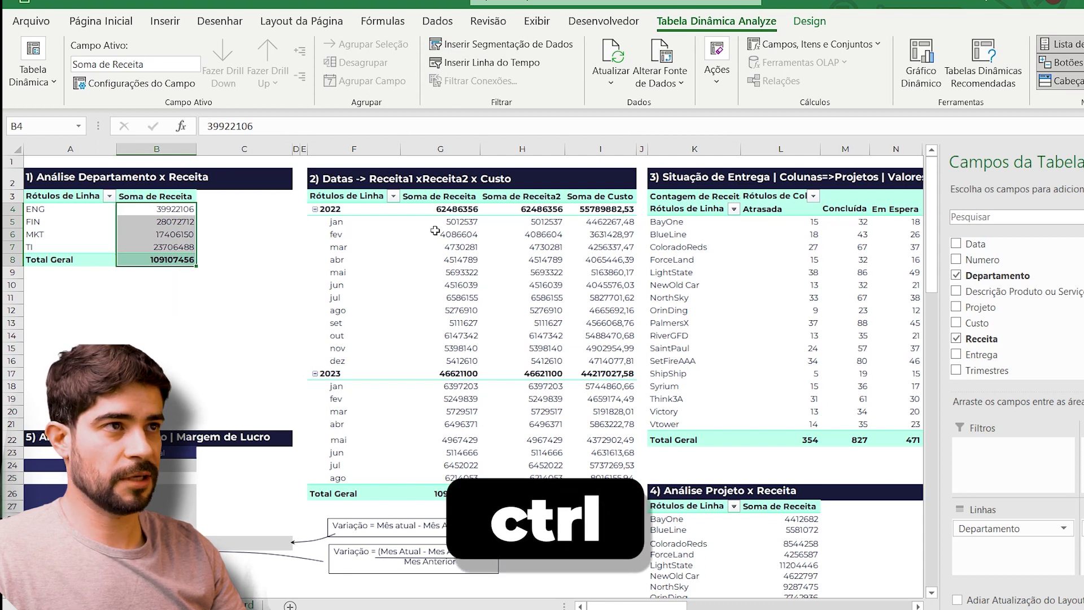
drag(448, 213, 604, 484)
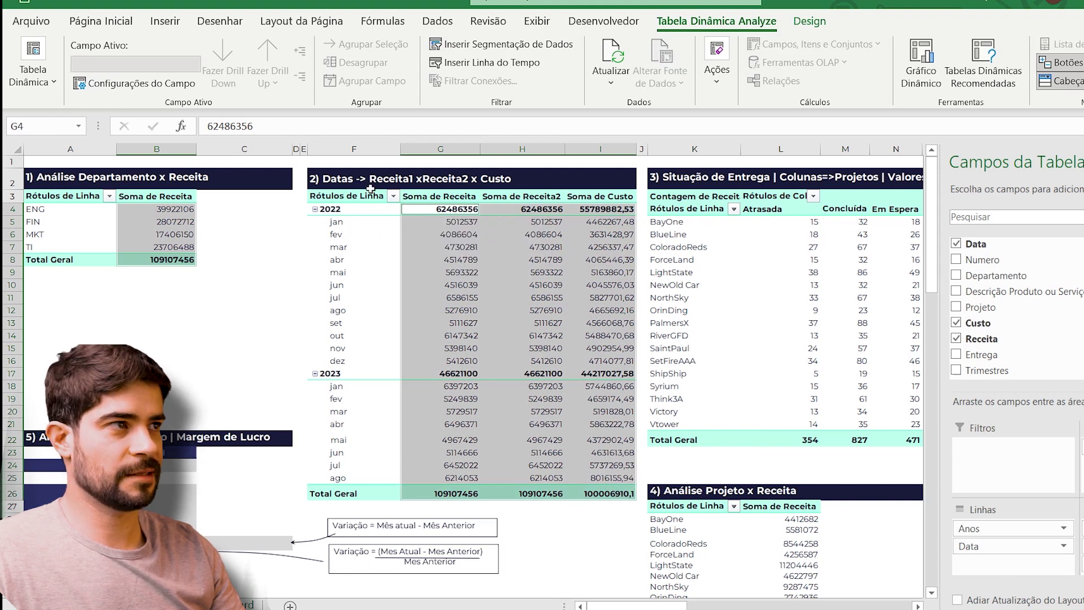
scroll(590, 315, right, 3)
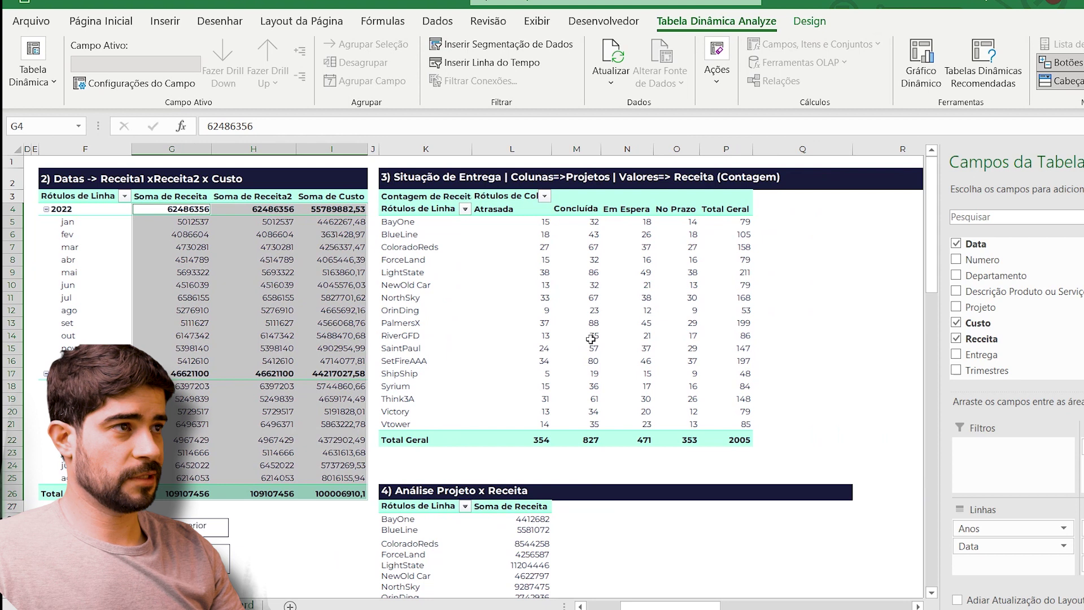
mouse_move(537, 255)
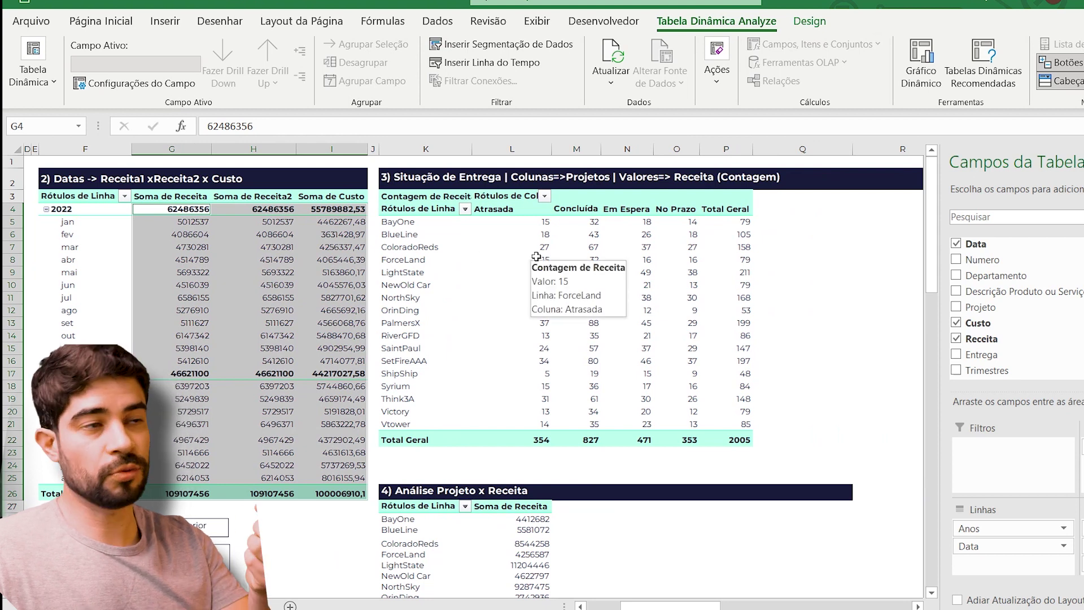
drag(532, 518, 532, 598)
drag(672, 607, 636, 607)
drag(932, 310, 933, 272)
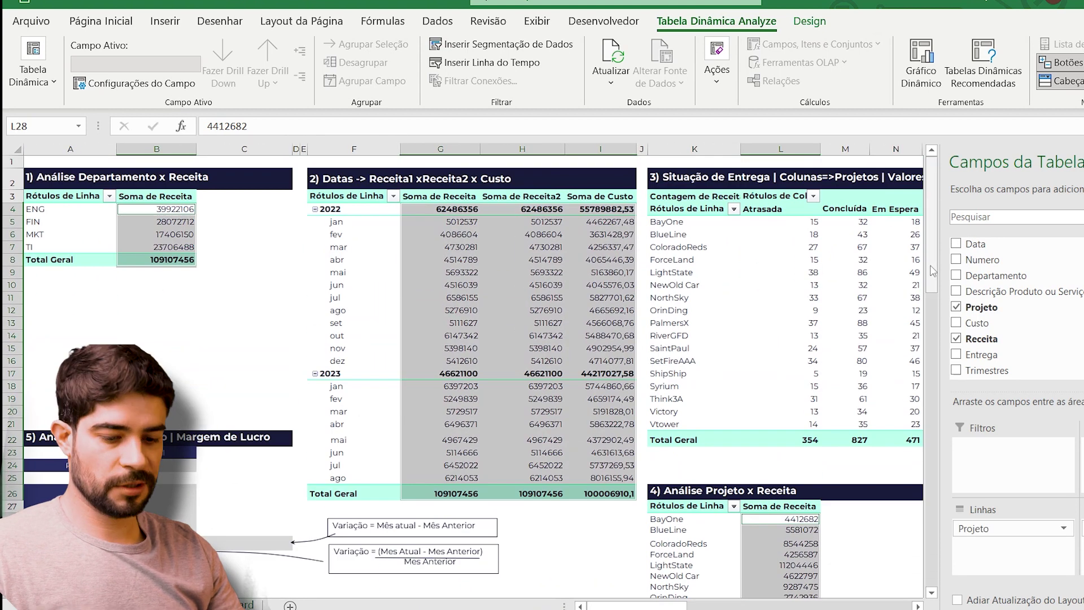
key(ctrl+1)
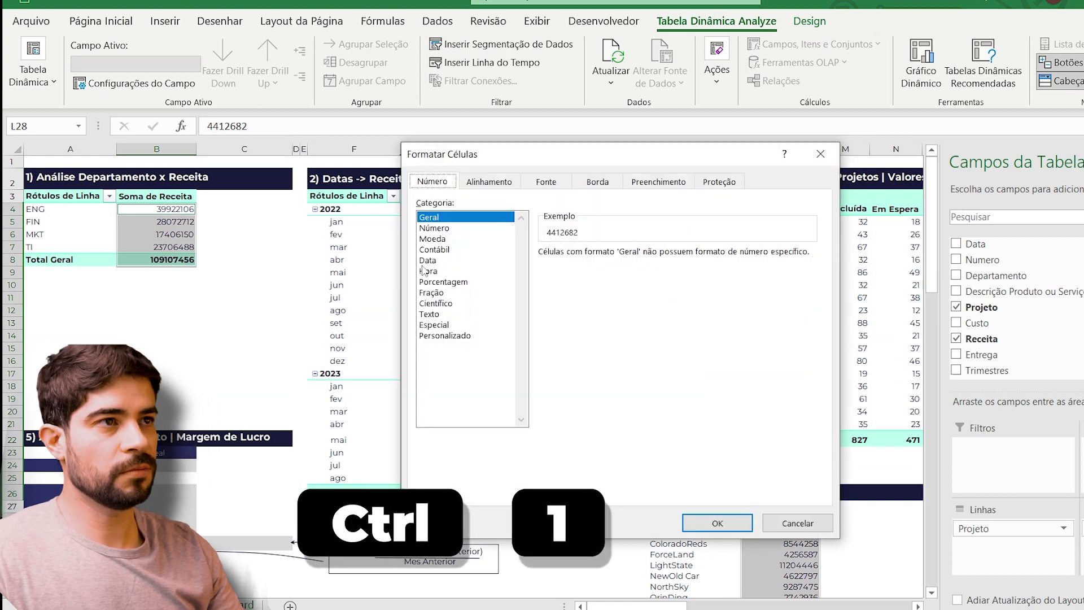
click(432, 239)
click(651, 258)
click(651, 257)
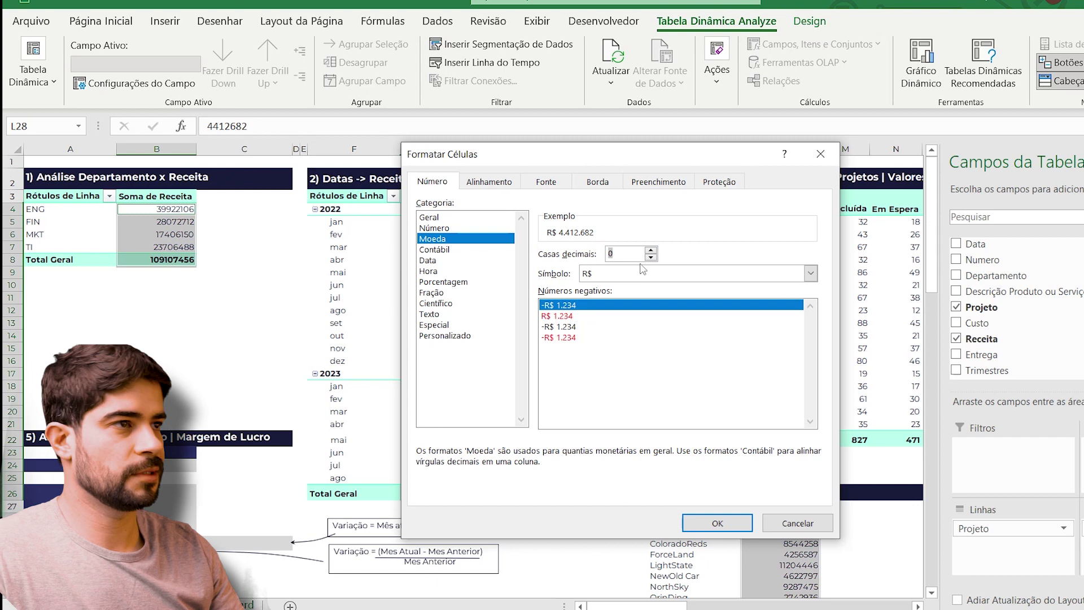
key(Return)
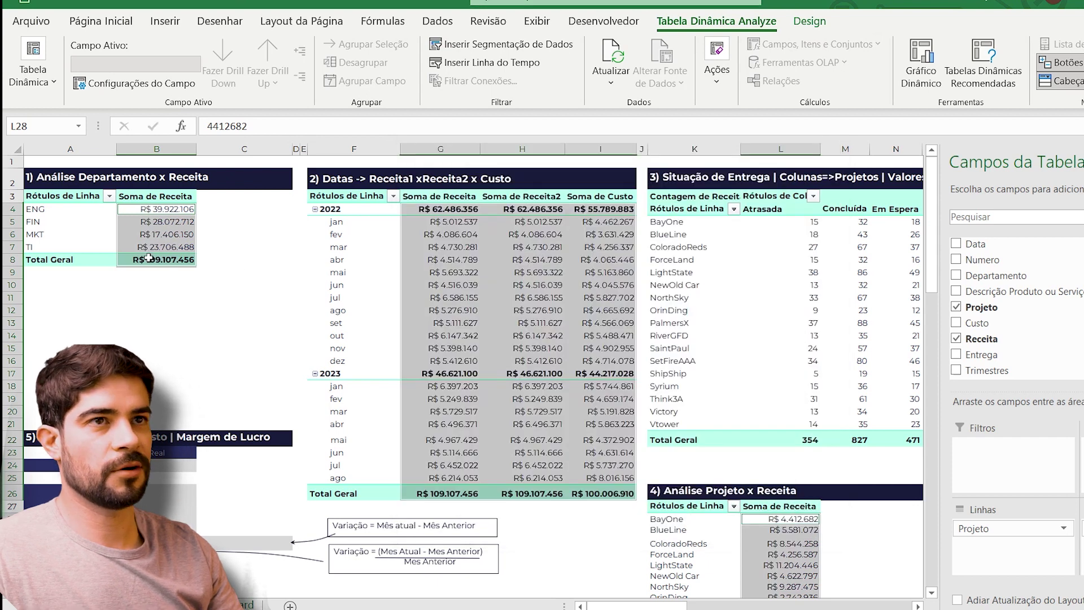
click(179, 296)
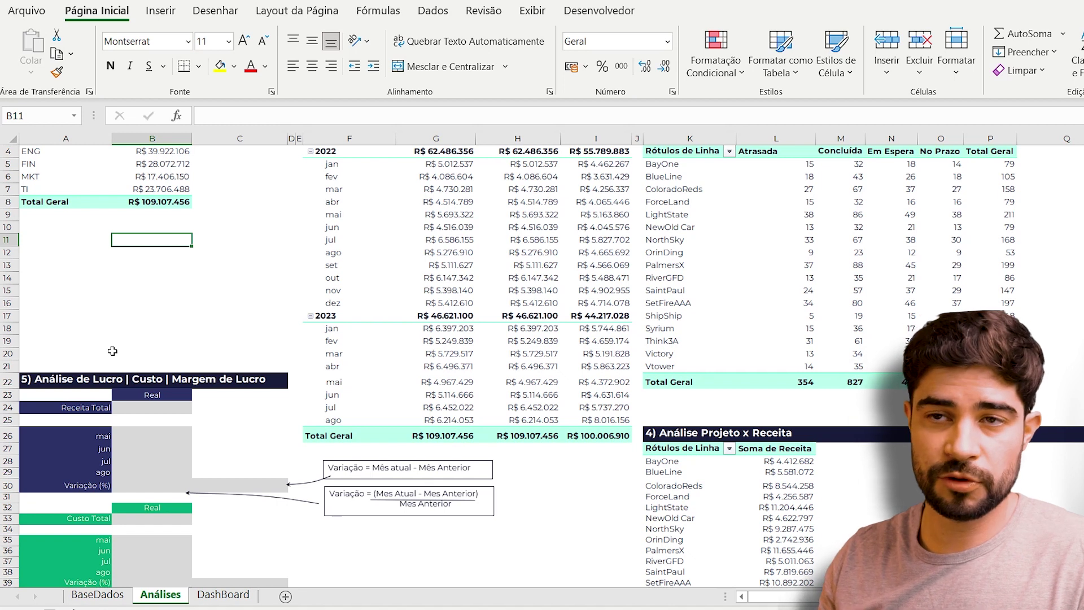
Link the Receita Total cell B24 to the Total Geral of Soma de Receita in the section 2 pivot table.
click(177, 405)
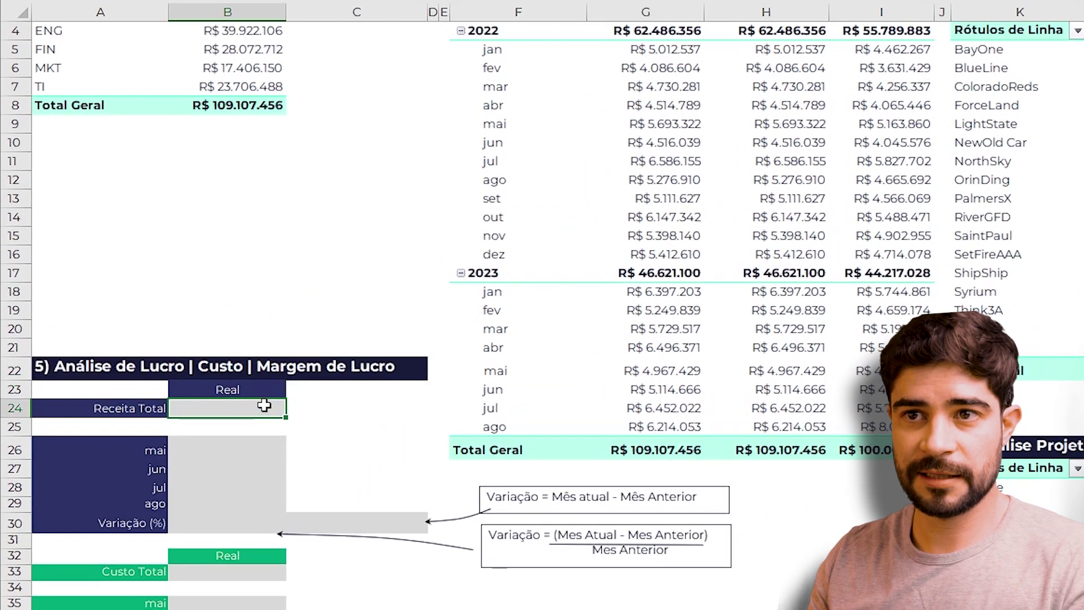
text(=)
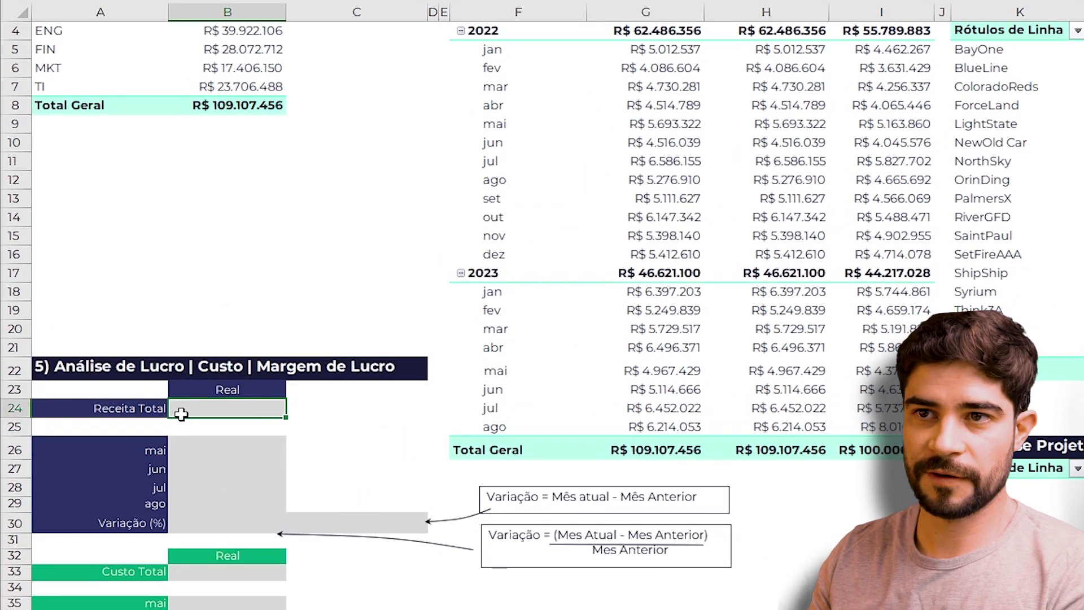
scroll(655, 215, up, 2)
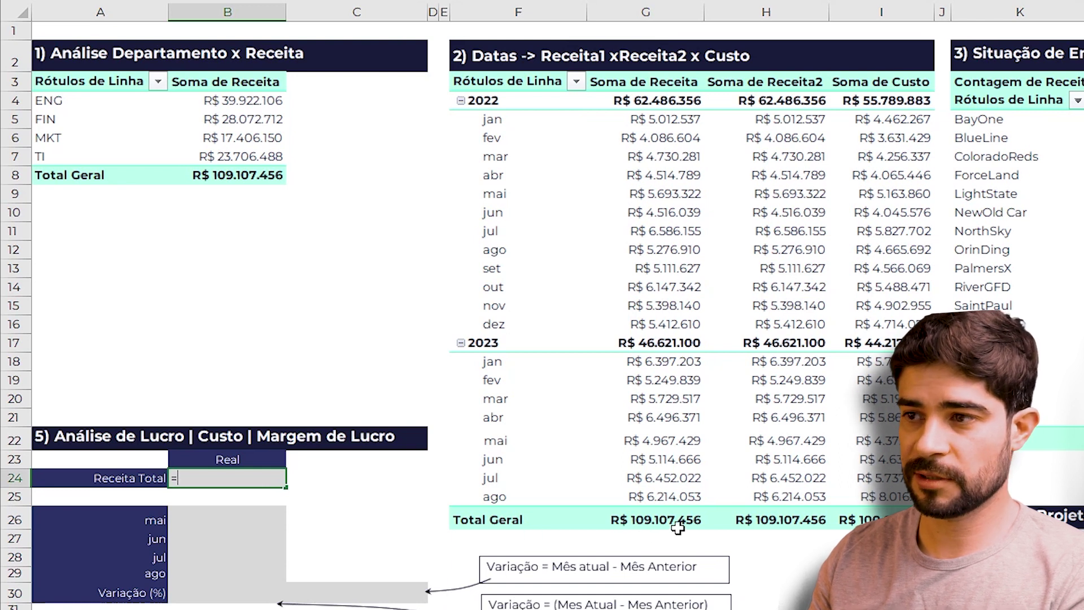
scroll(654, 526, down, 1)
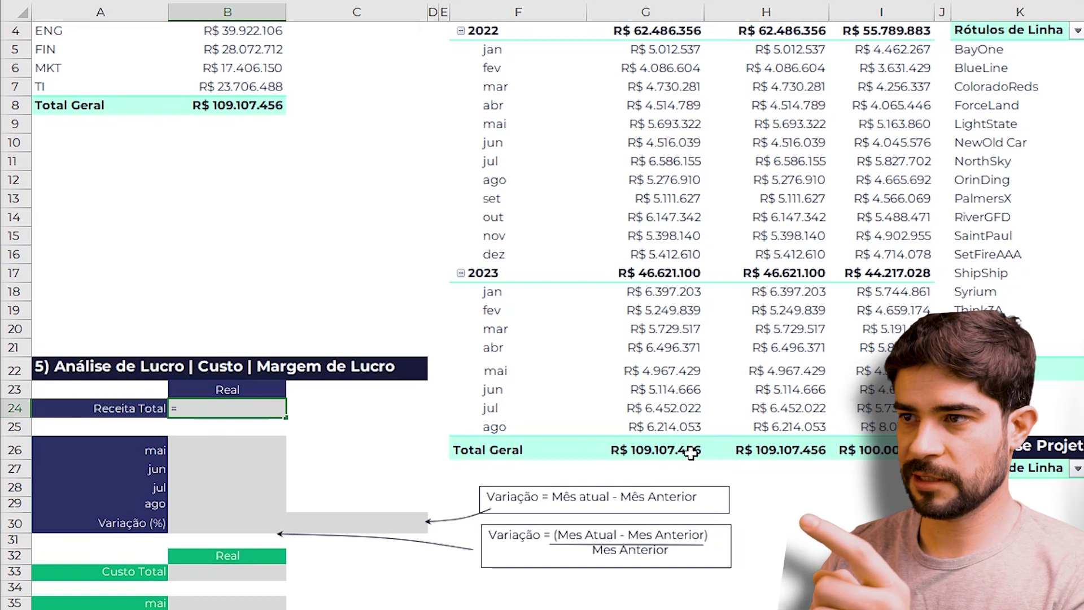
click(650, 449)
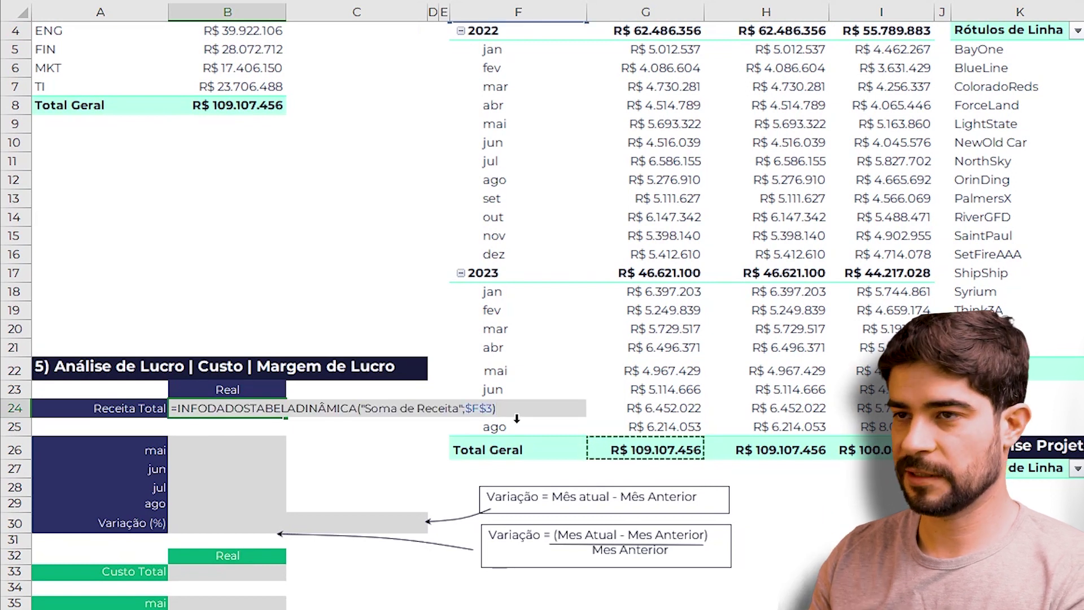
key(Return)
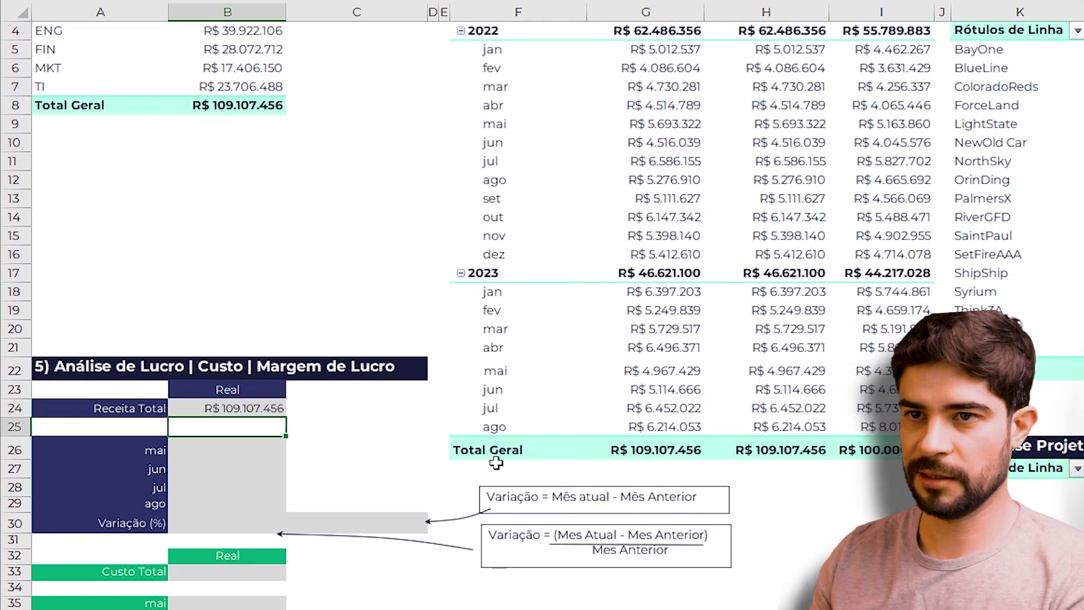
Link the mai and jun revenue cells B26 and B27 to the May and June 2023 Soma de Receita values in the section 2 pivot table.
click(226, 446)
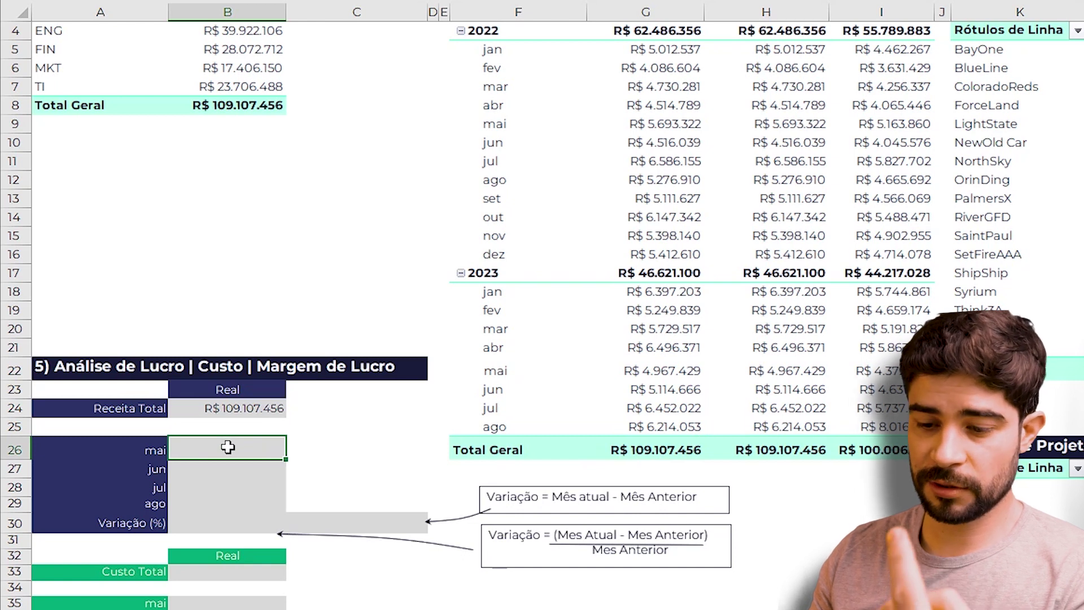
text(=)
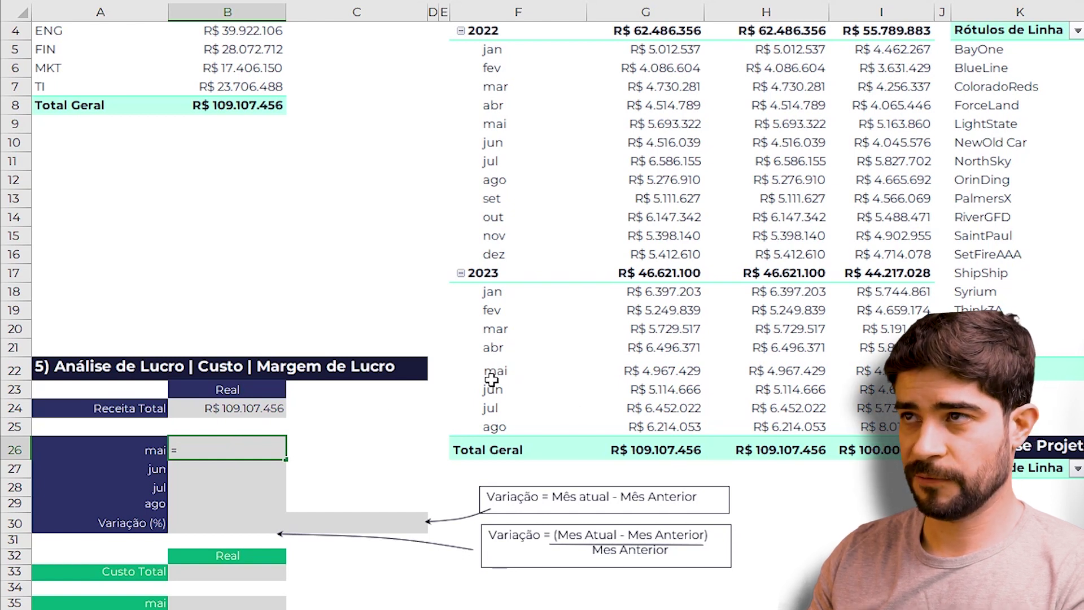
scroll(713, 78, up, 1)
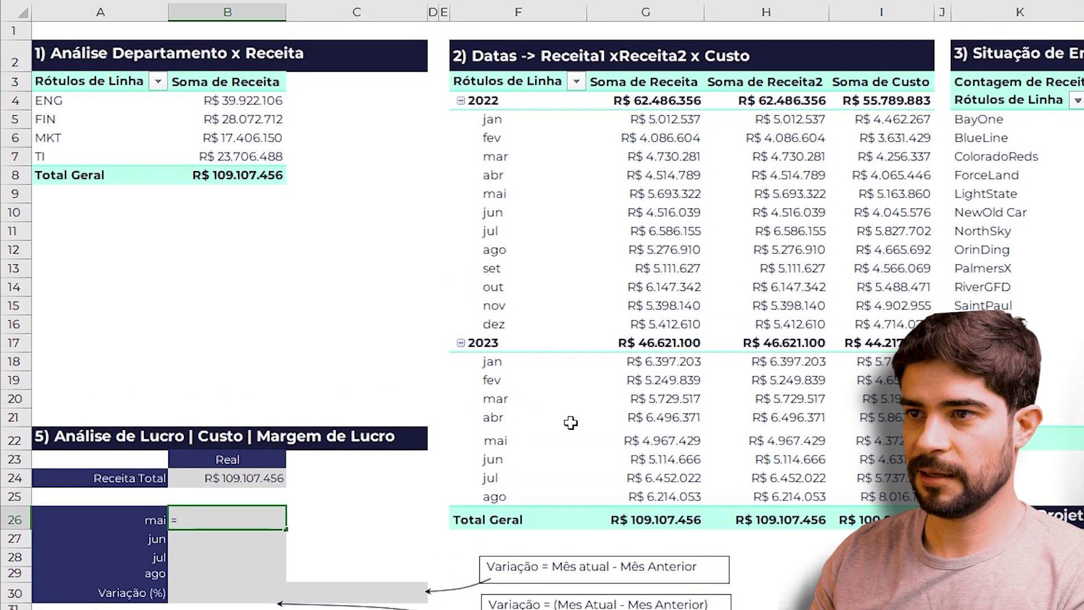
click(635, 442)
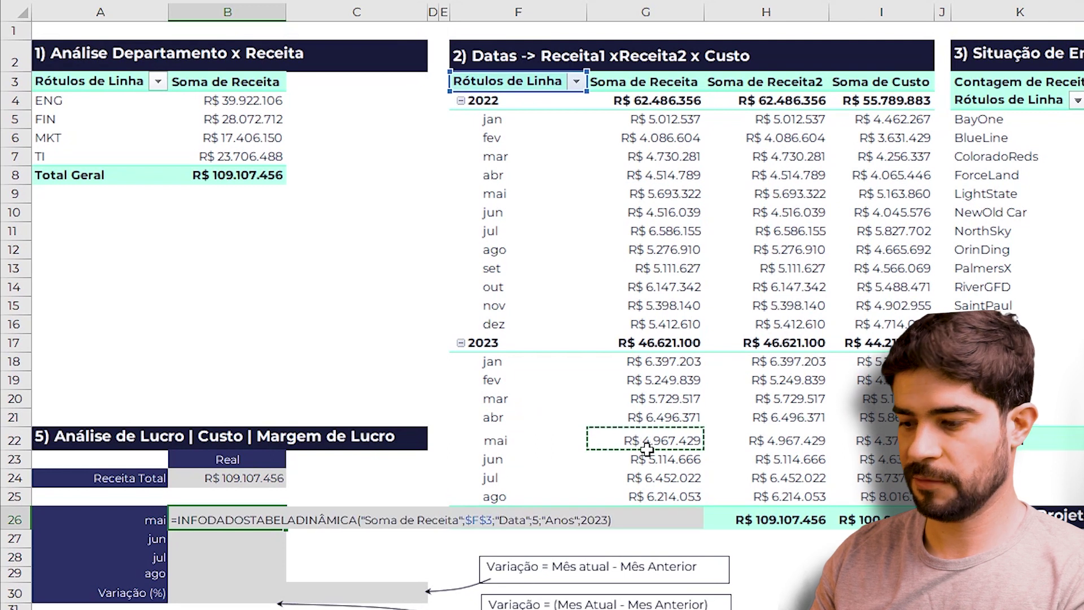
key(Return)
scroll(643, 455, down, 1)
text(=)
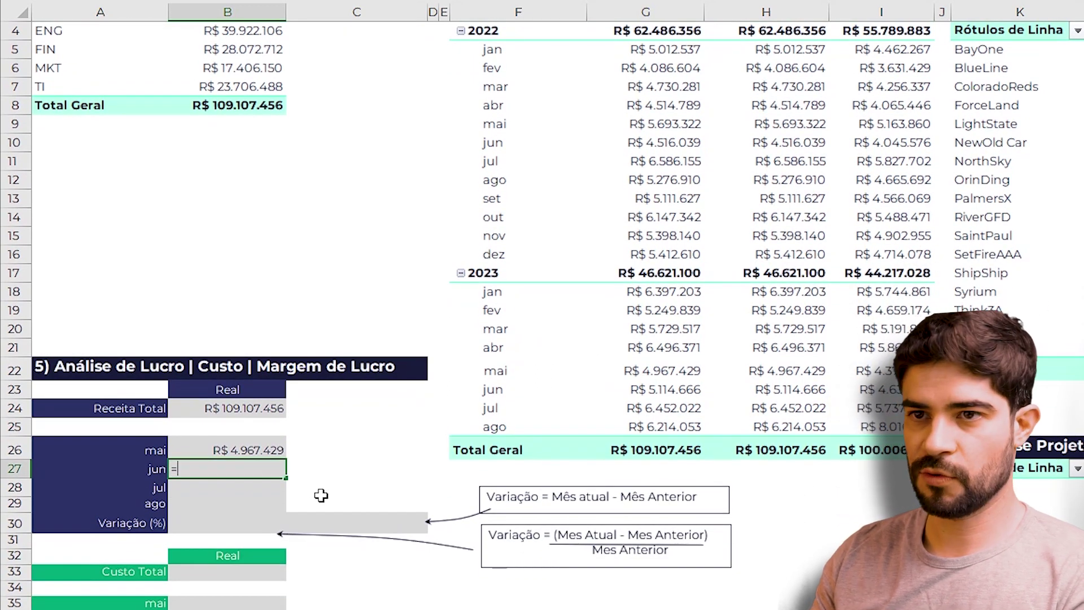
click(639, 389)
key(Return)
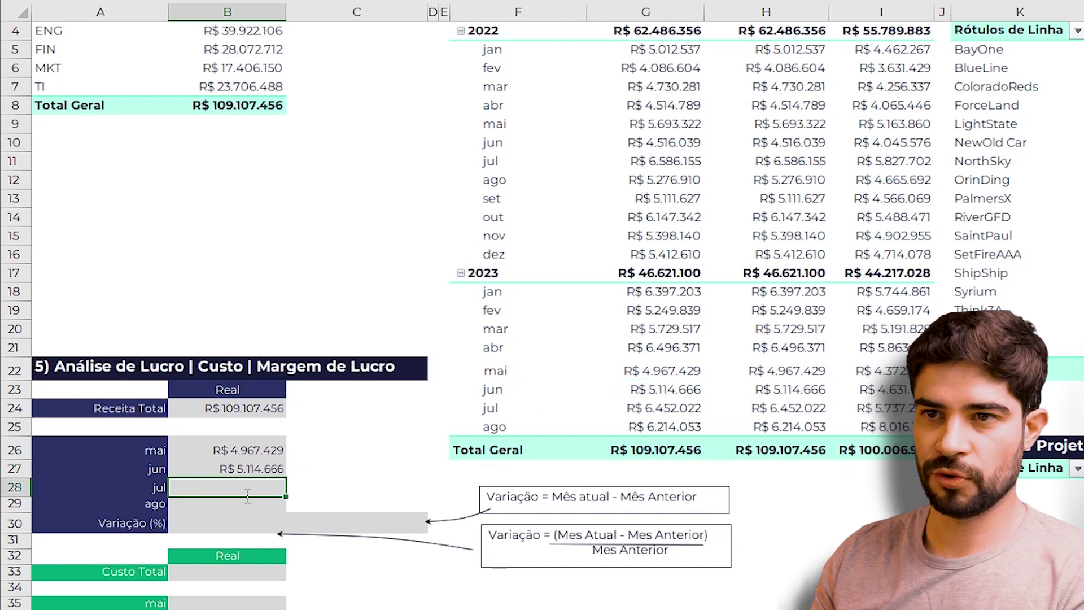
Link the jul and ago revenue cells B28 and B29 to the July and August 2023 Soma de Receita values in the section 2 pivot table.
text(=)
click(662, 405)
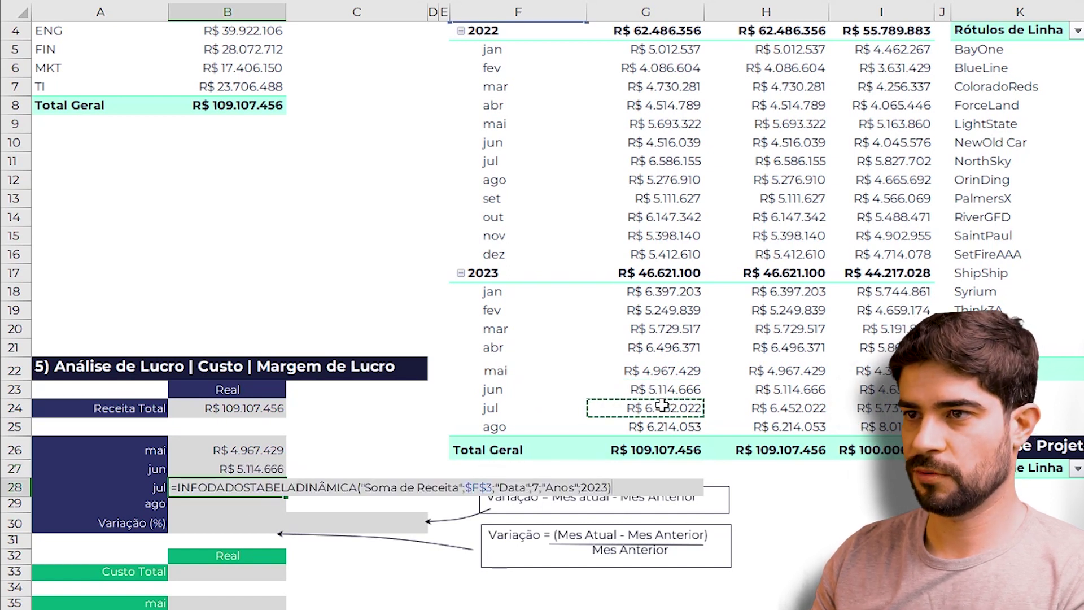
key(Return)
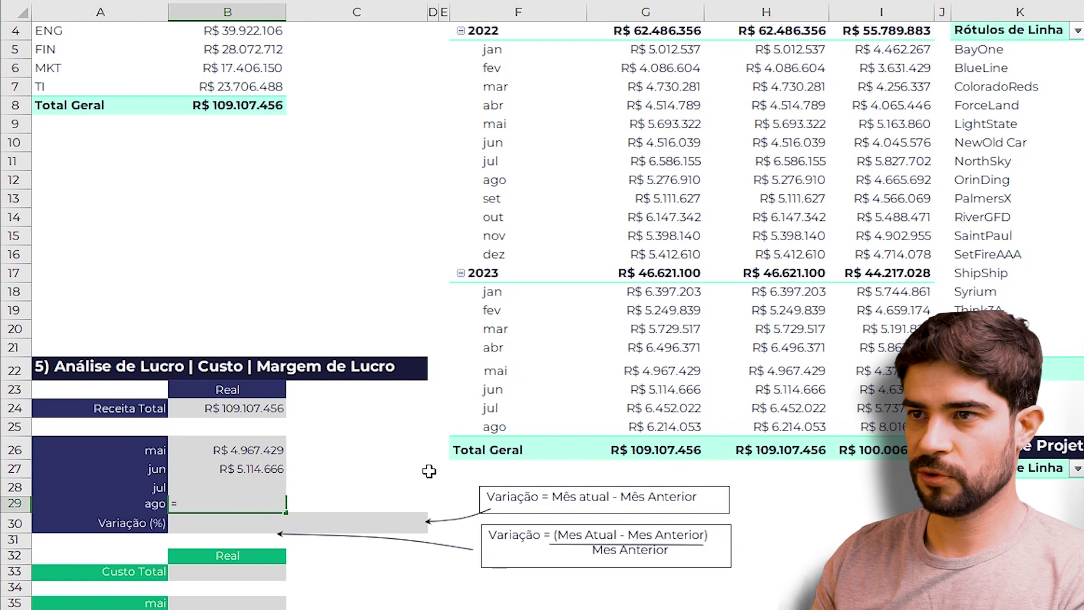
click(621, 428)
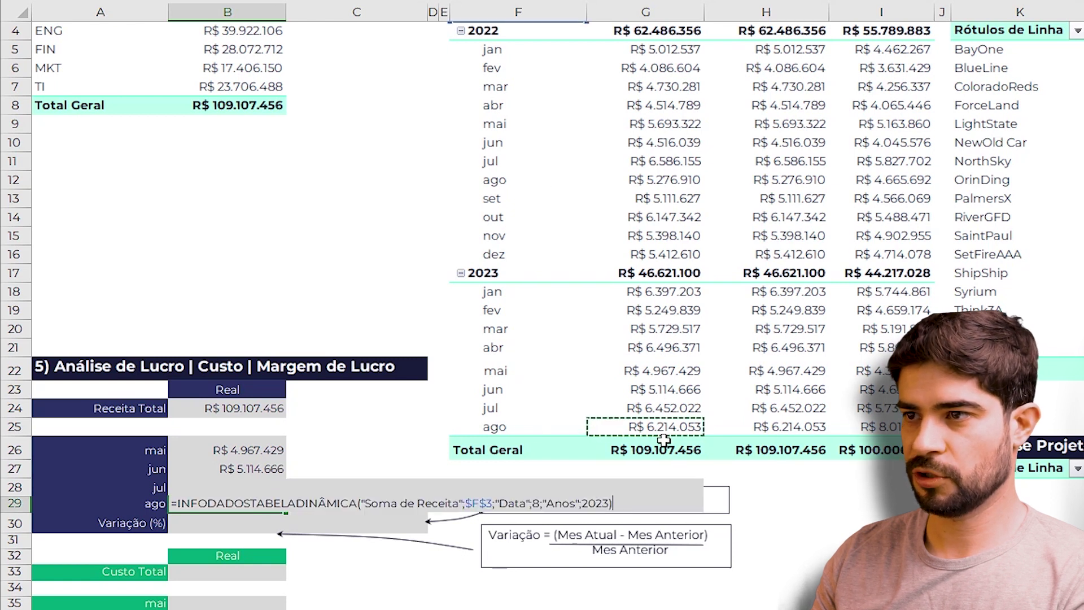
key(Return)
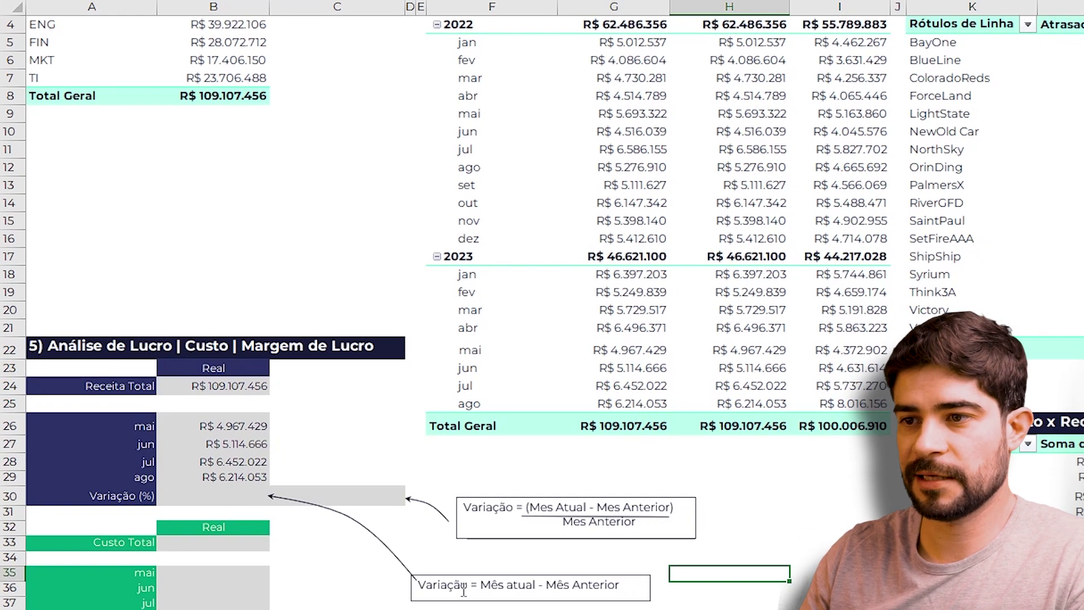
Calculate the absolute revenue variation from July to August in cell B30 with the formula =B29-B28.
click(233, 497)
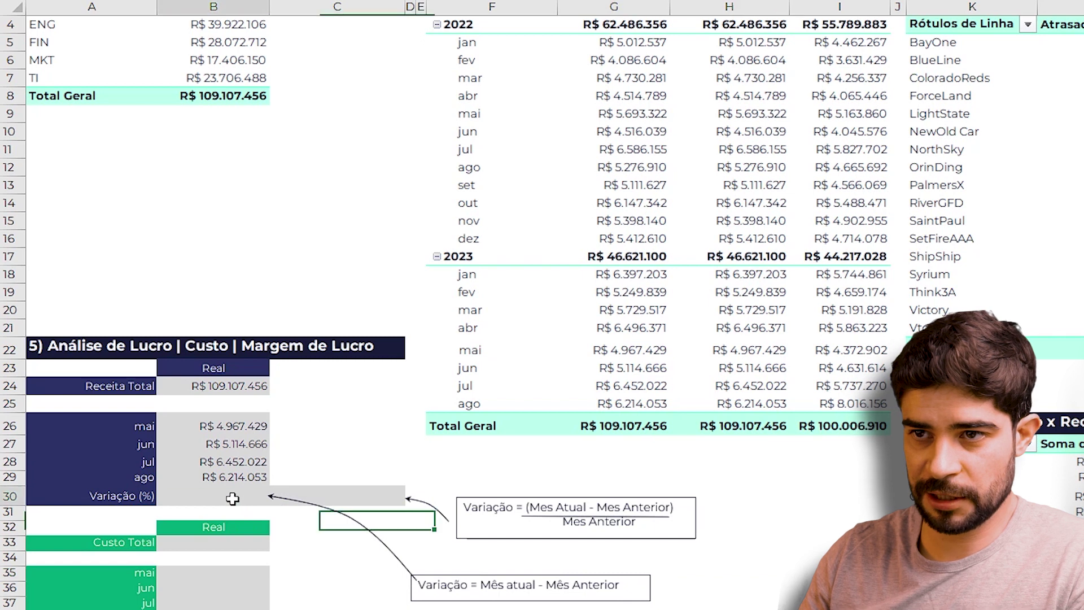
text(=)
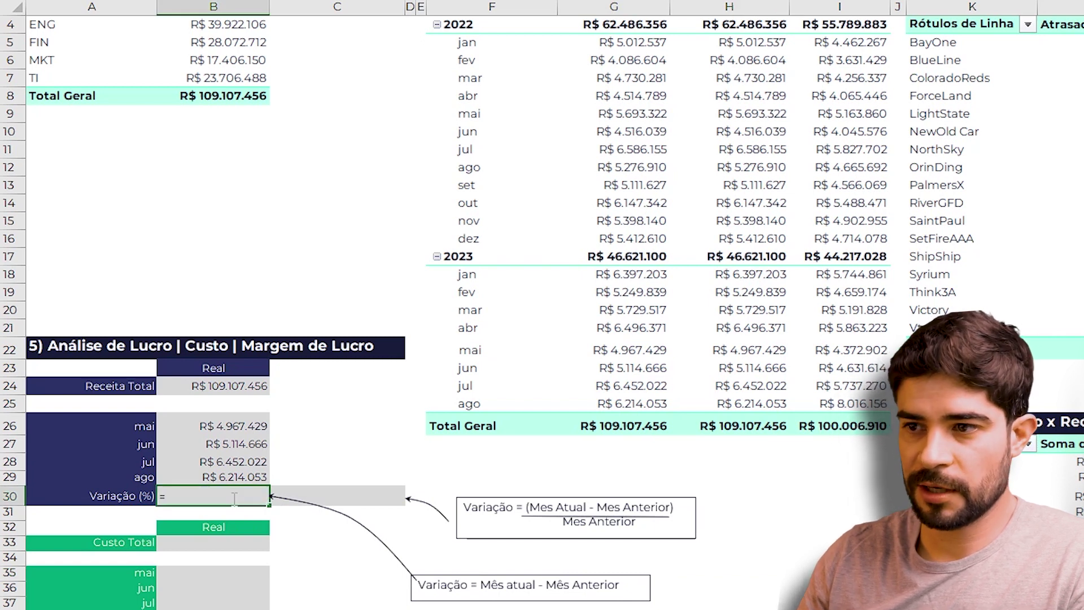
click(232, 479)
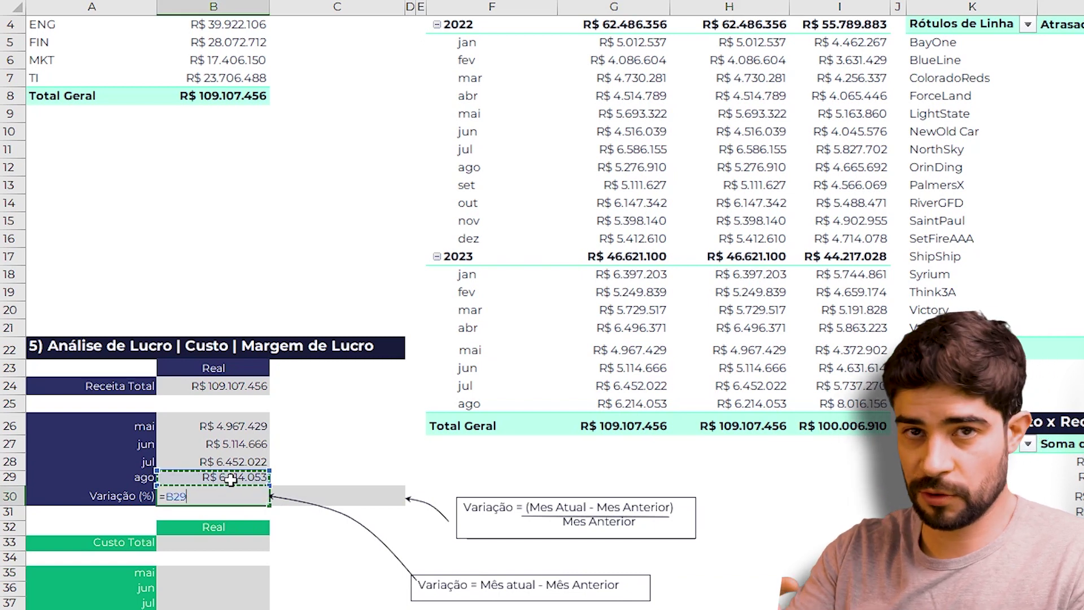
text(-)
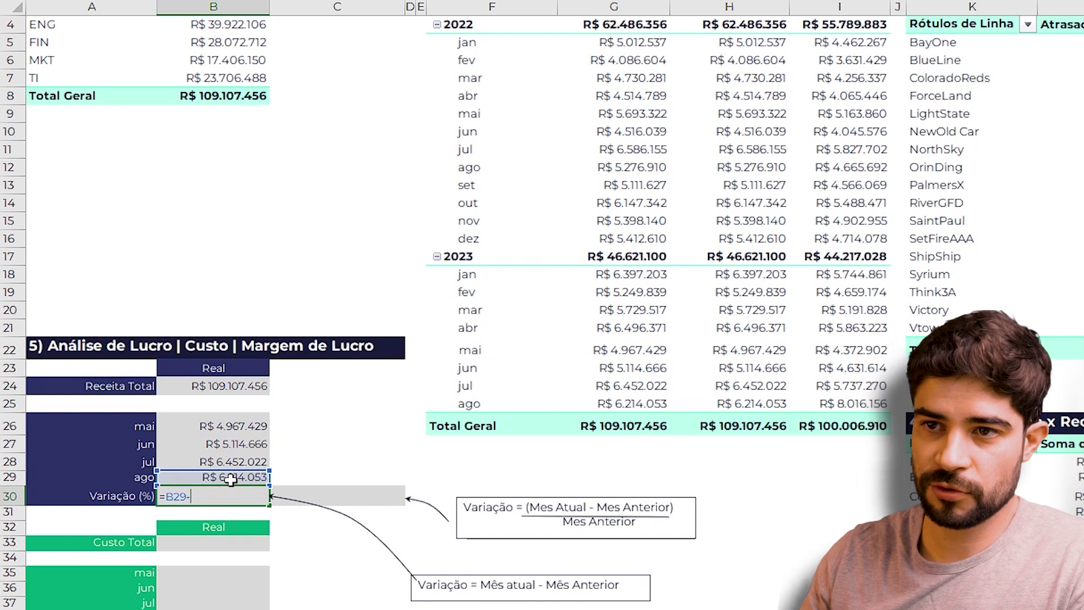
click(224, 462)
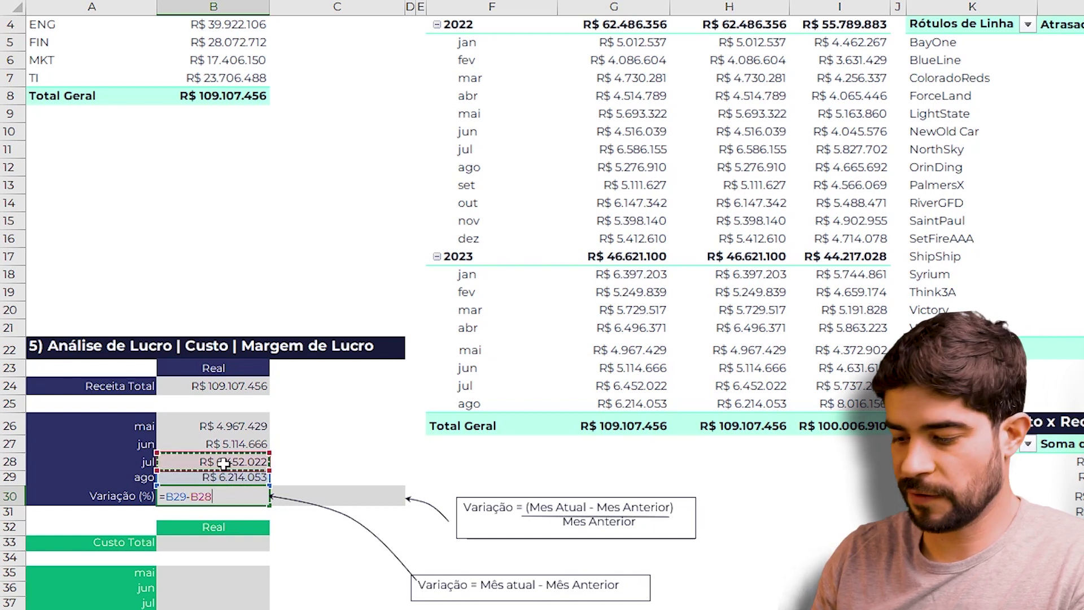
key(Return)
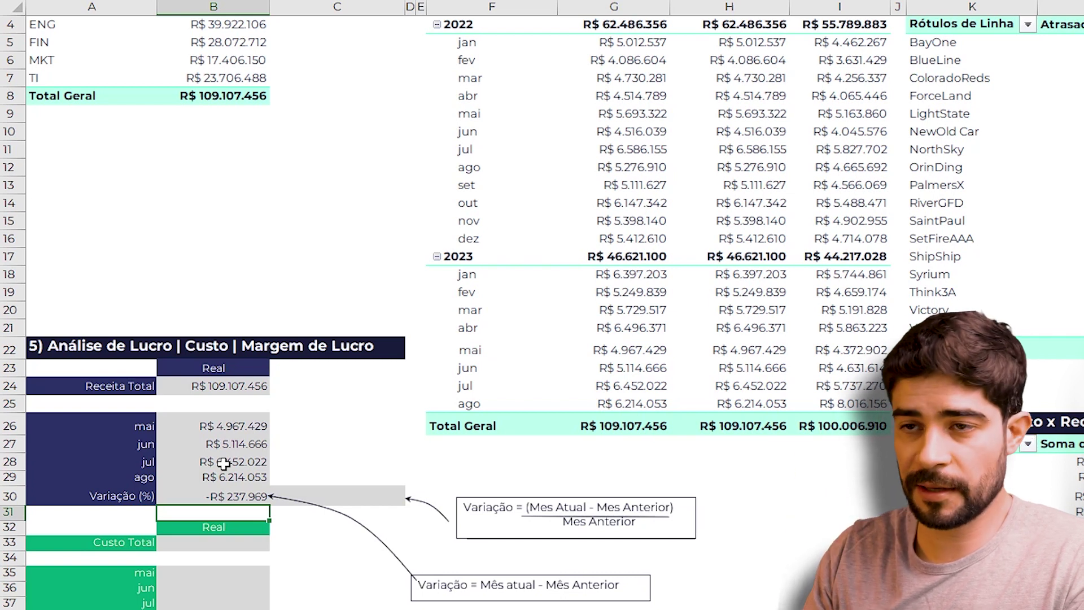
Calculate the percentage revenue variation from July to August in cell C30 with the formula =(B29-B28)/B28.
scroll(313, 497, down, 1)
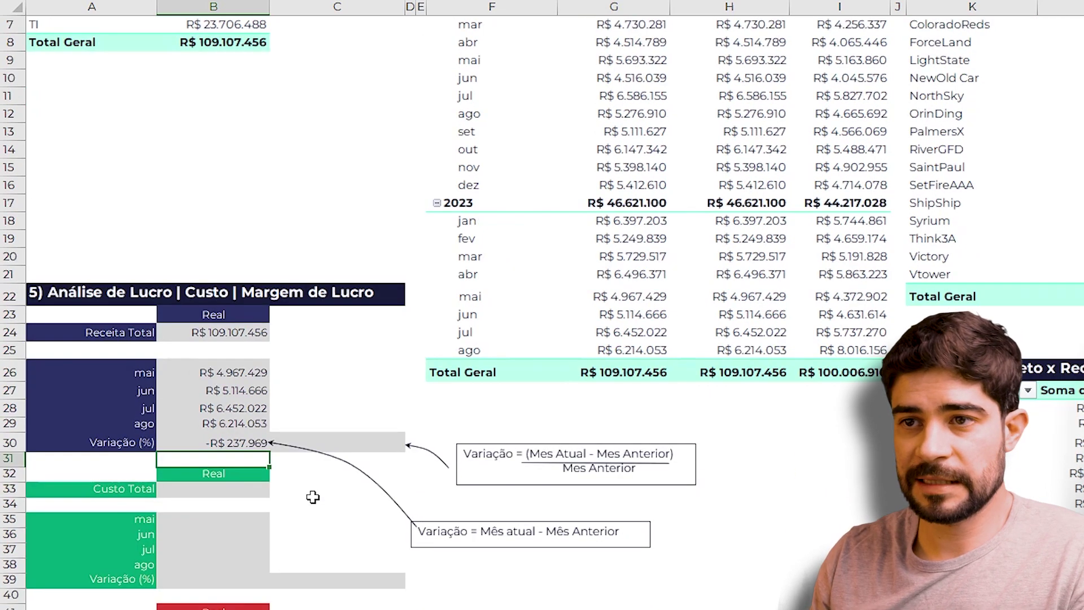
click(246, 446)
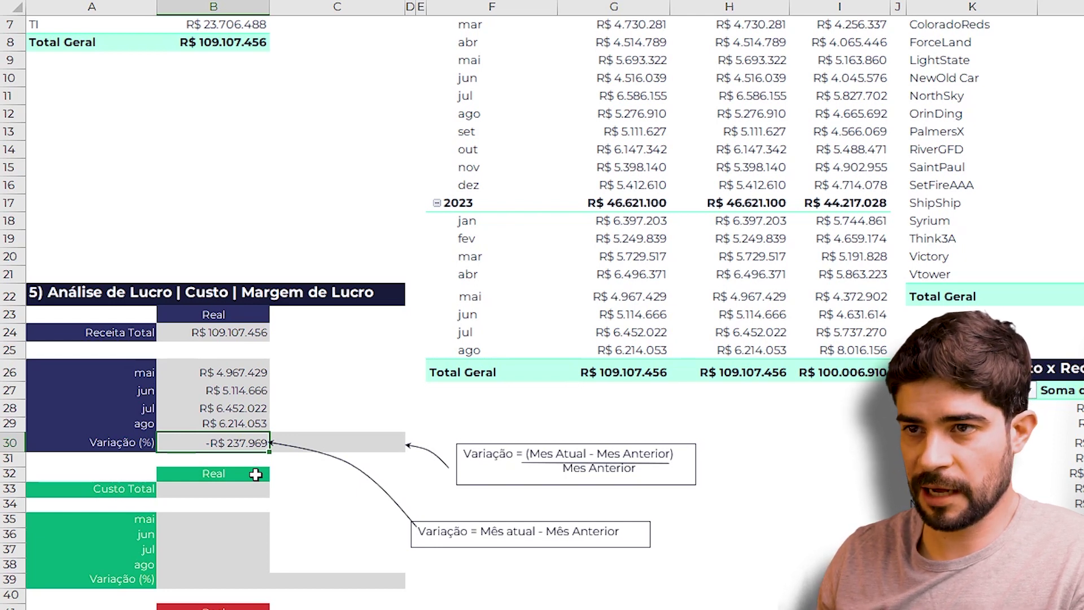
key(Right)
text(=)
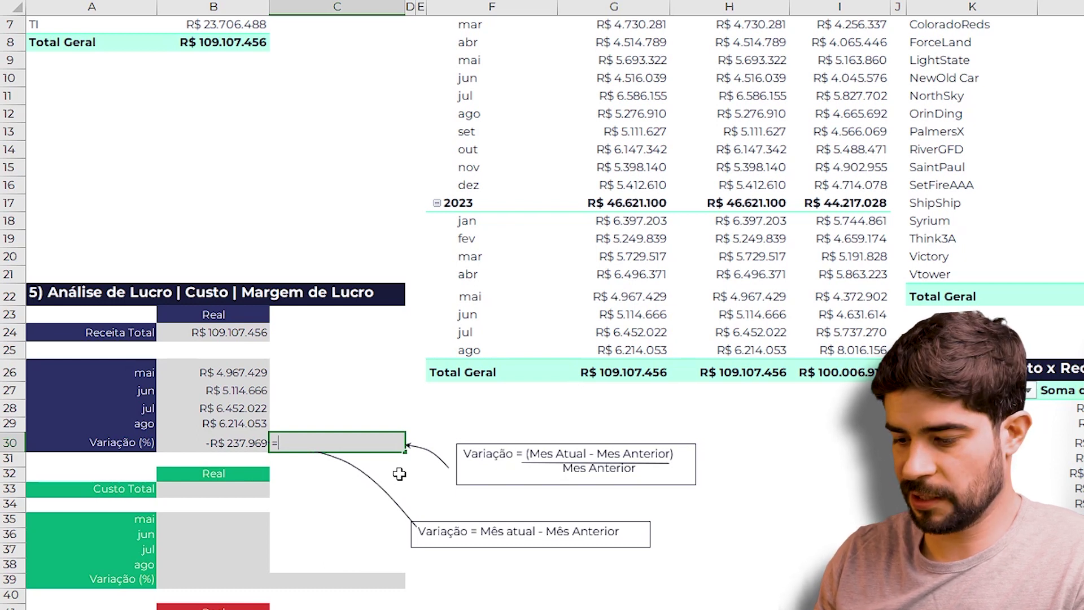
text(()
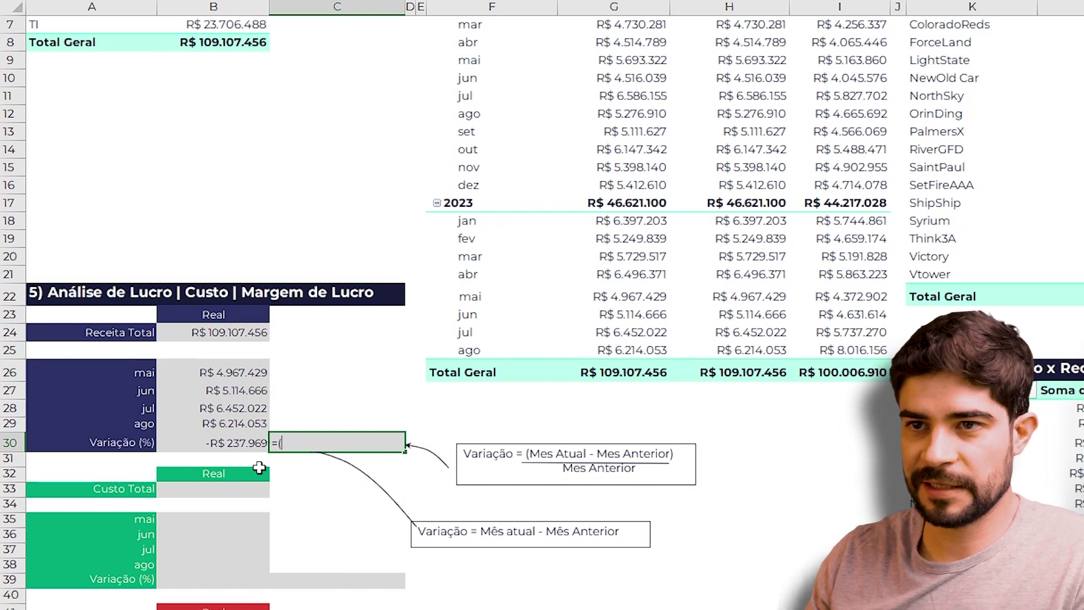
click(249, 423)
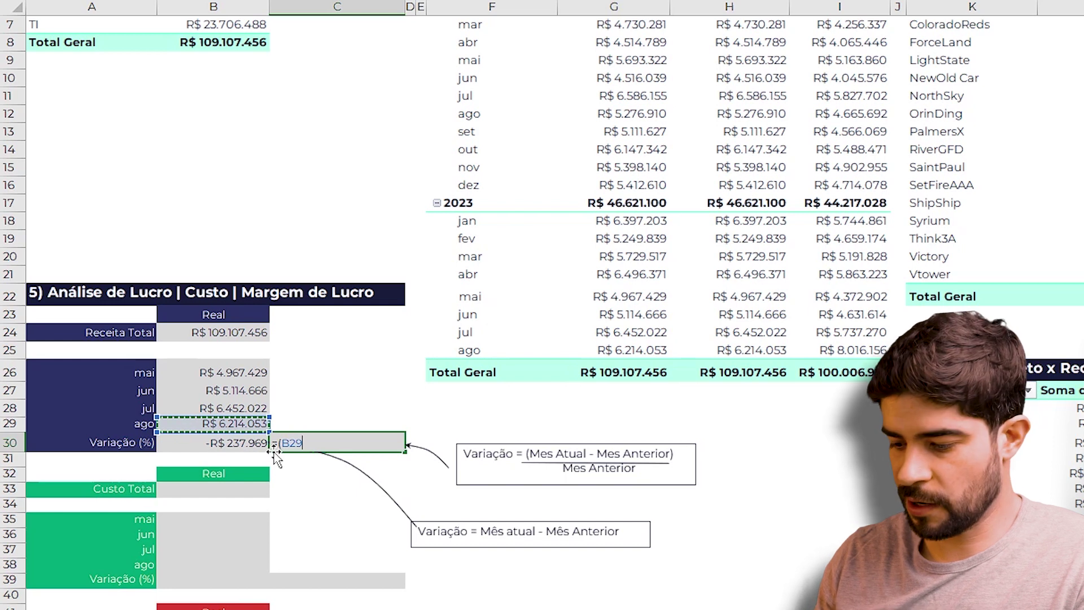
text(-)
click(249, 409)
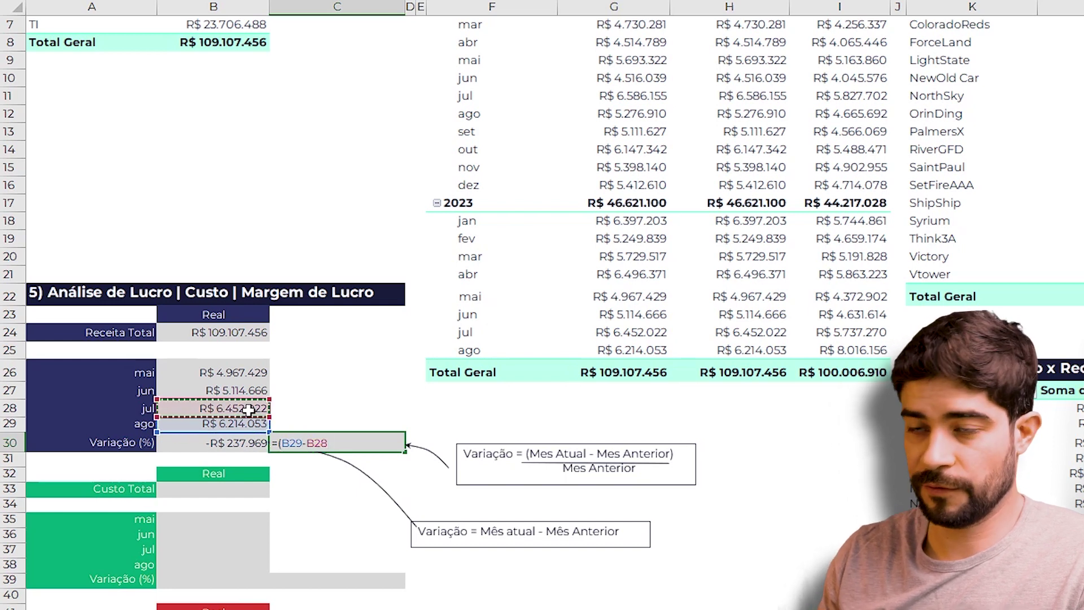
text()/)
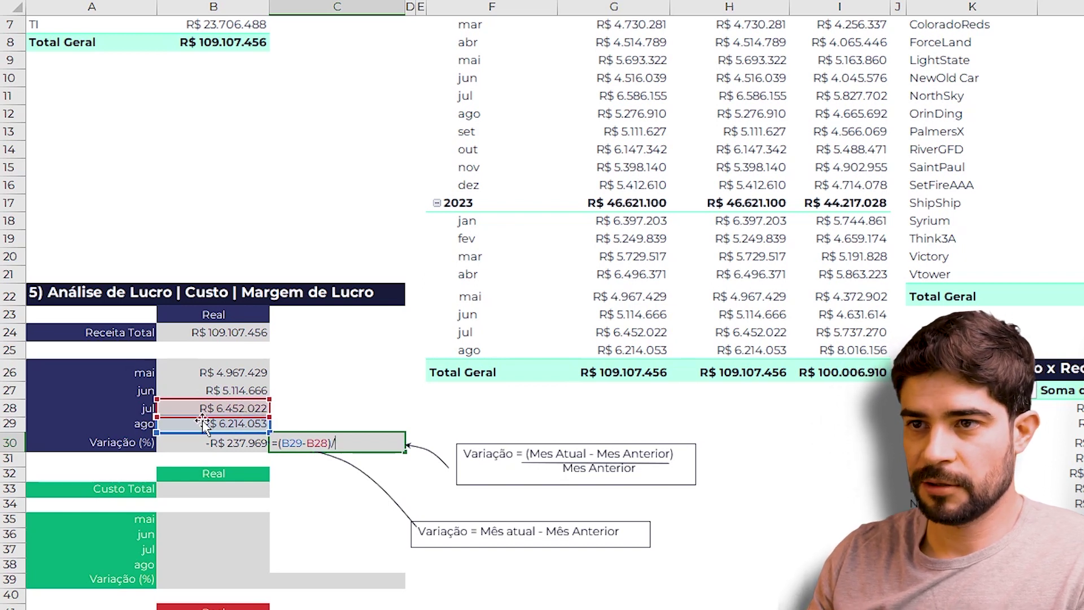
click(220, 407)
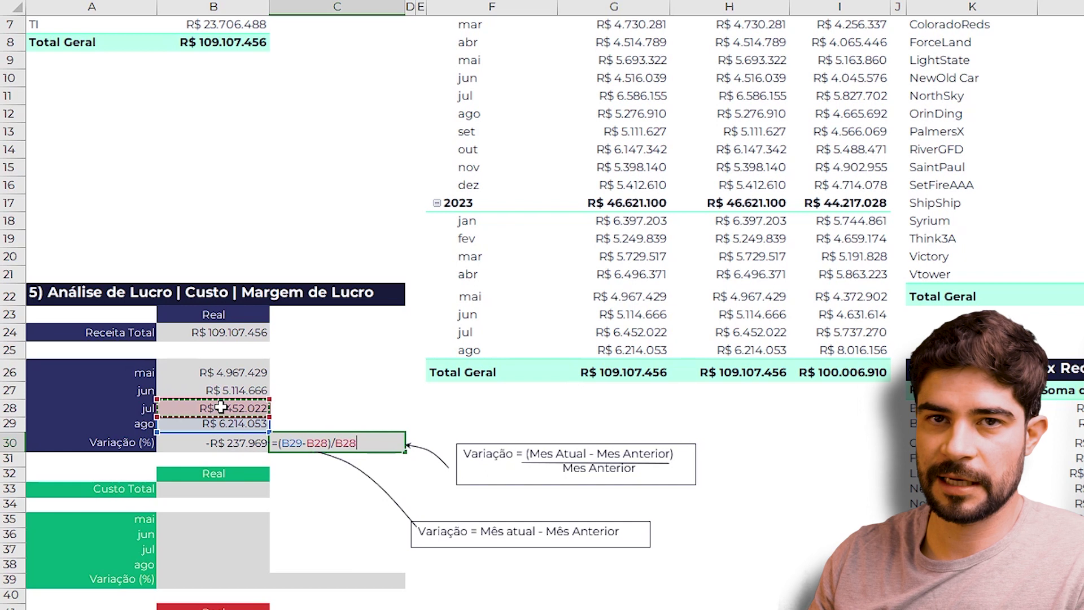
key(Return)
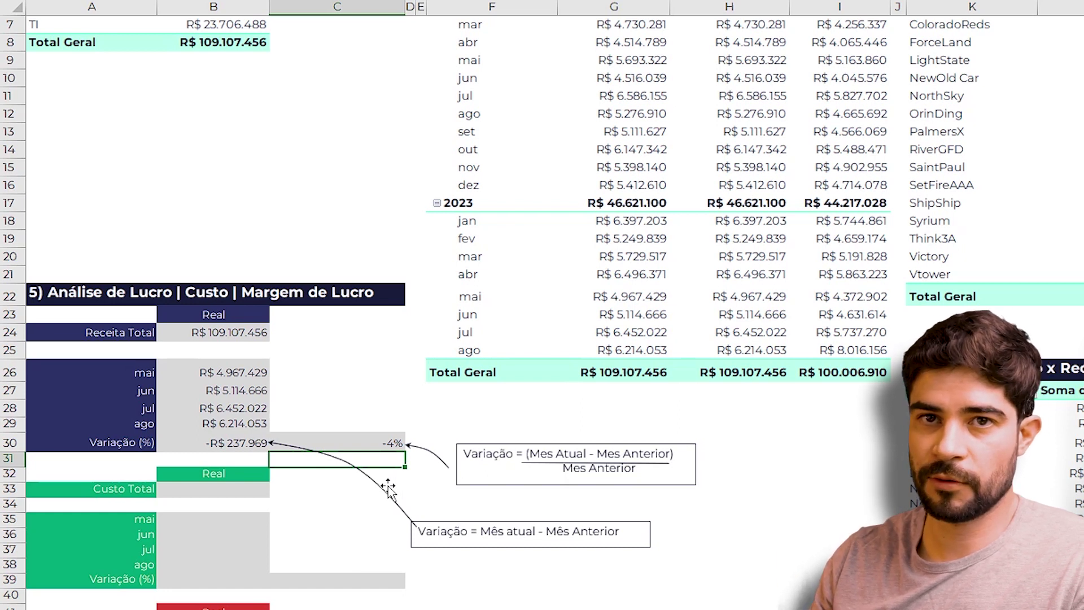
Link the Custo Total cell B33 to the Total Geral value of Soma de Custo in the section 2 pivot table.
click(296, 491)
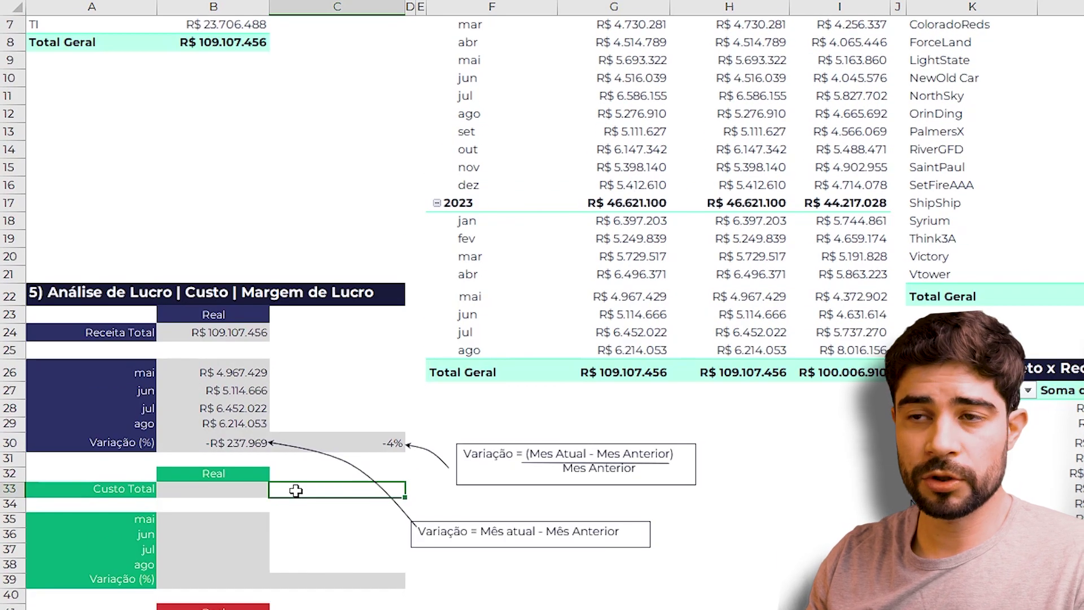
click(249, 495)
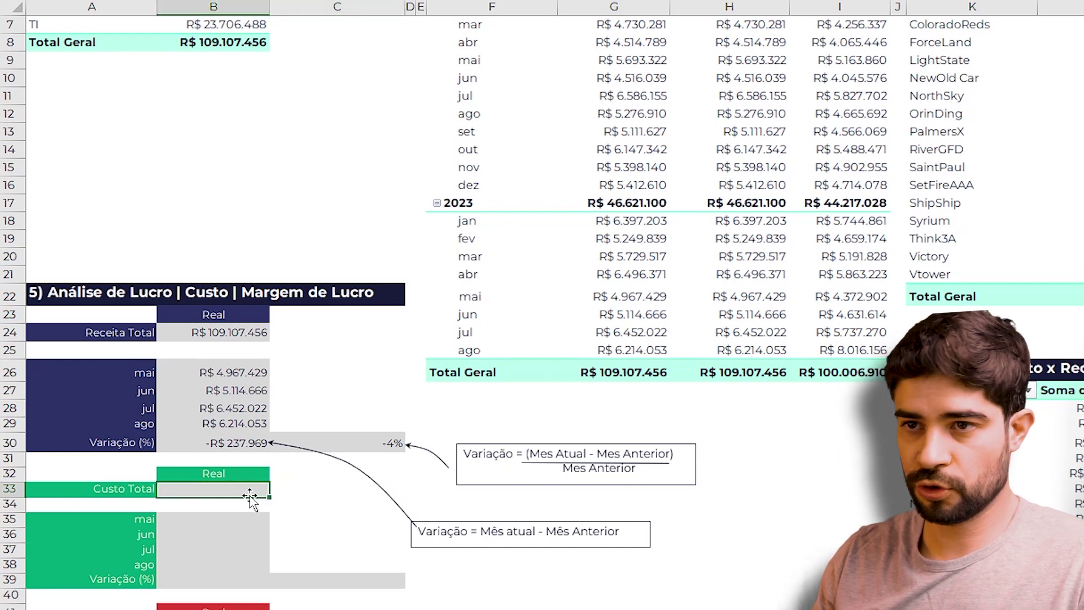
text(=)
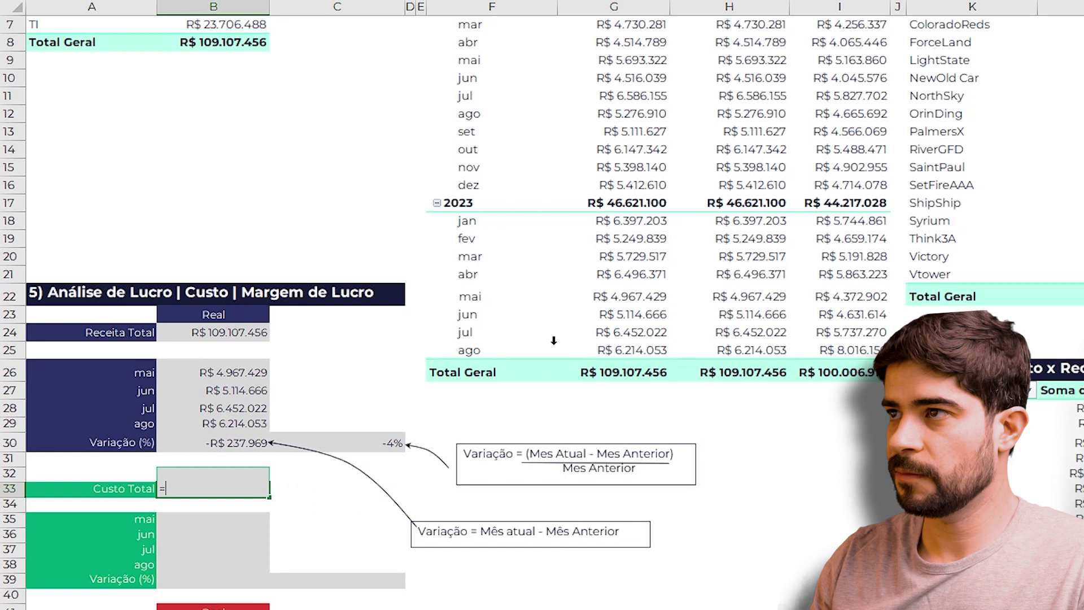
scroll(554, 341, up, 2)
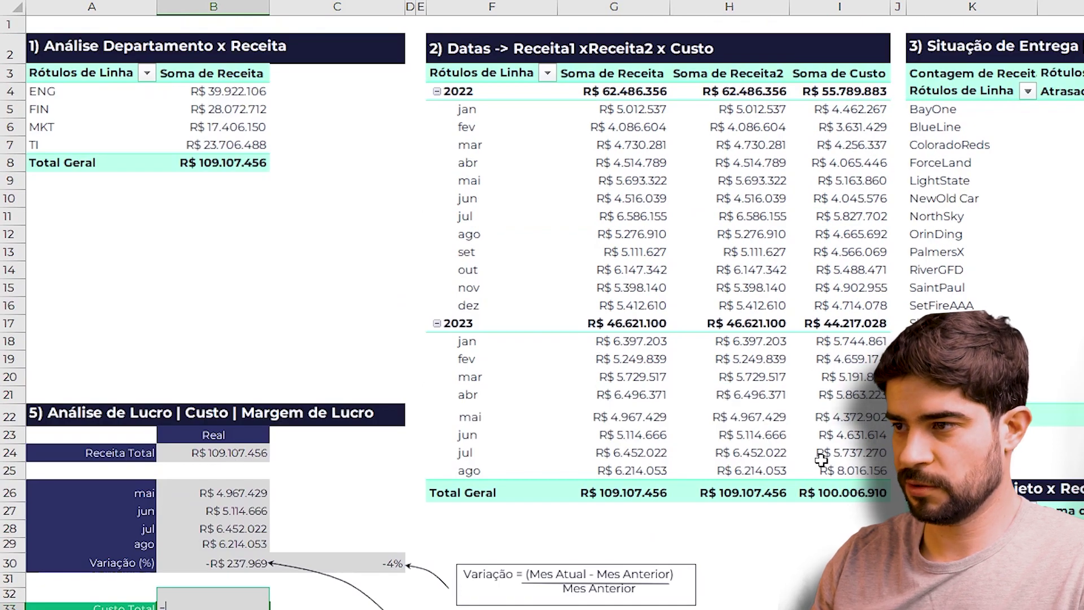
click(842, 494)
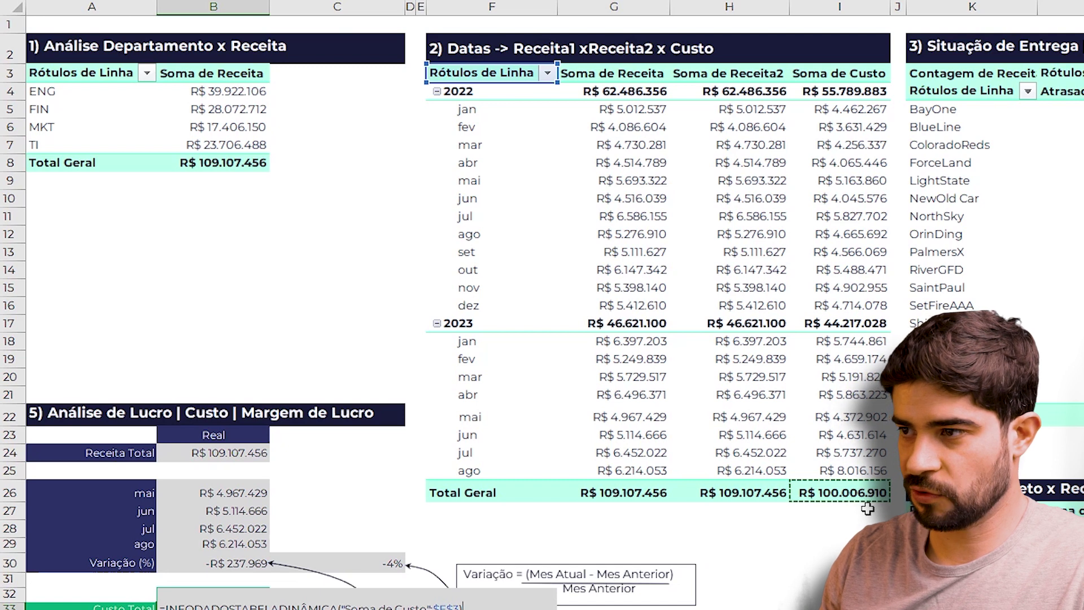
key(Return)
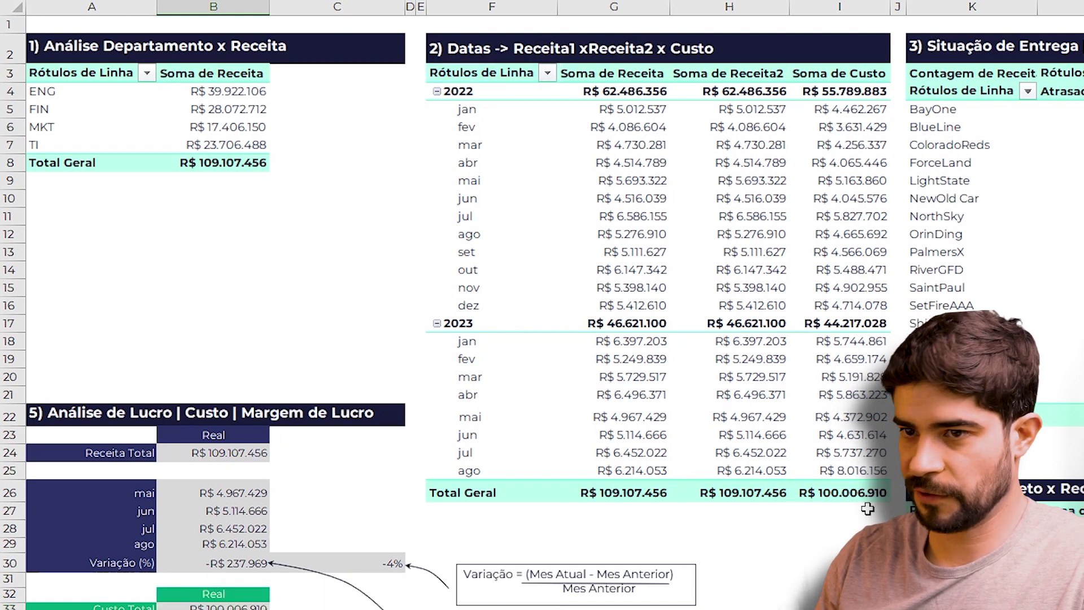
Link the mai and jun cost cells B35 and B36 to the May and June 2023 Soma de Custo values in the section 2 pivot table.
scroll(410, 512, down, 2)
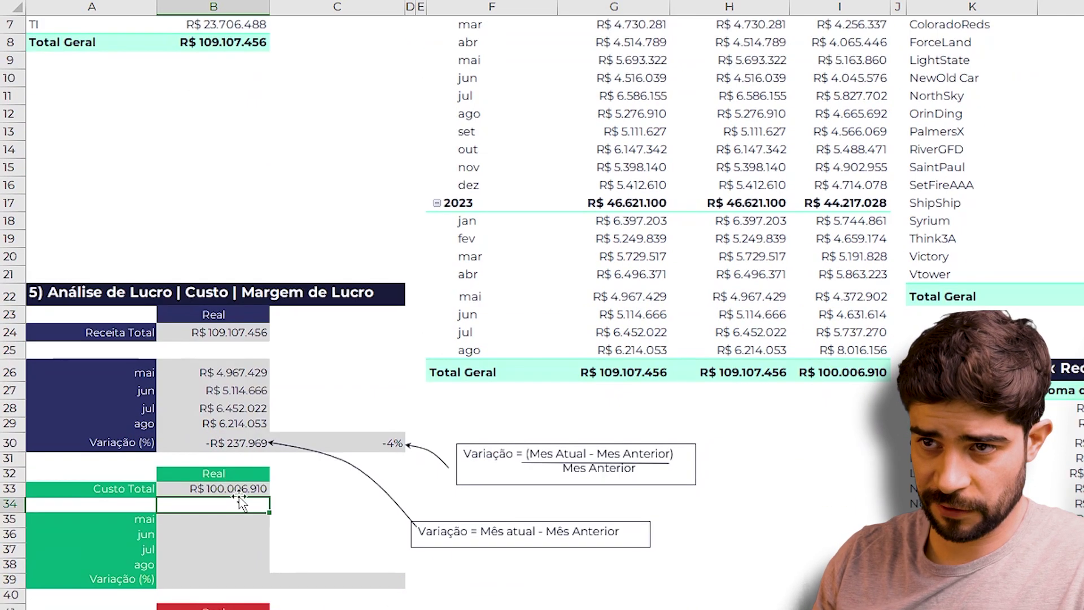
click(207, 518)
text(=)
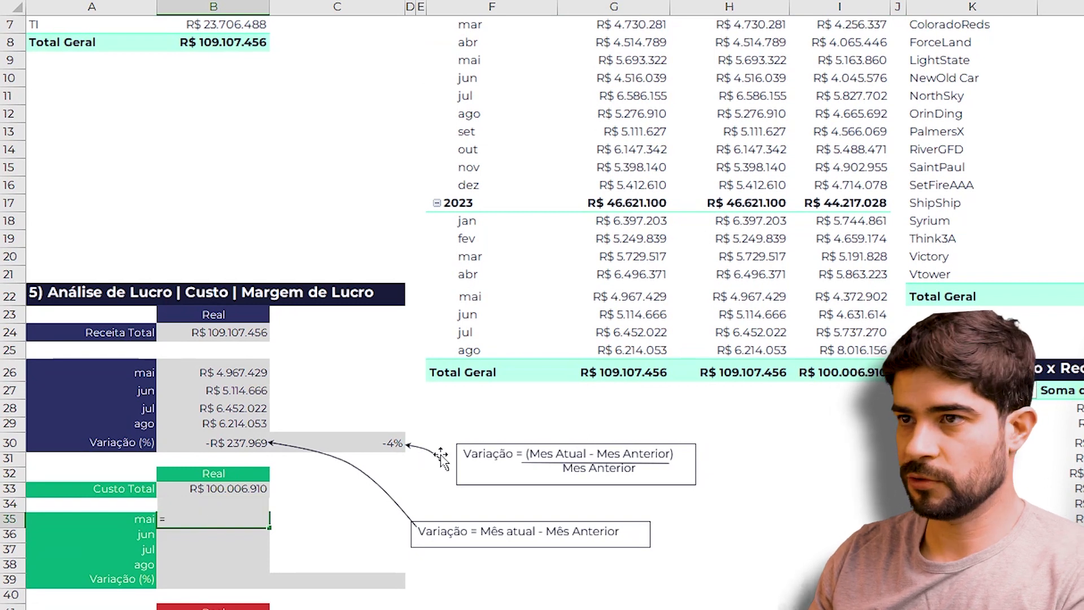
scroll(848, 288, up, 2)
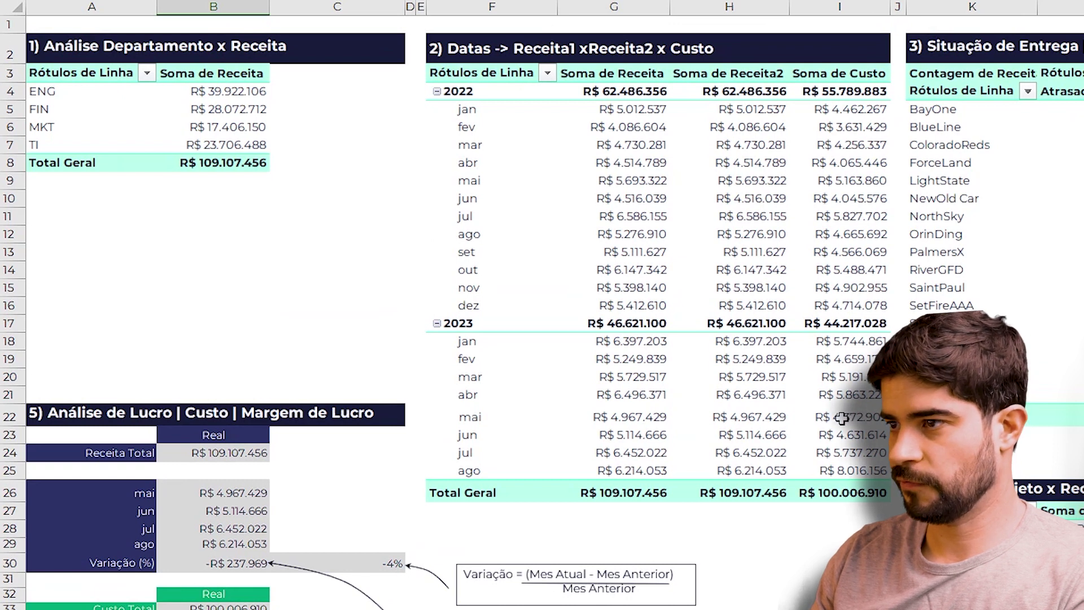
click(842, 418)
key(Return)
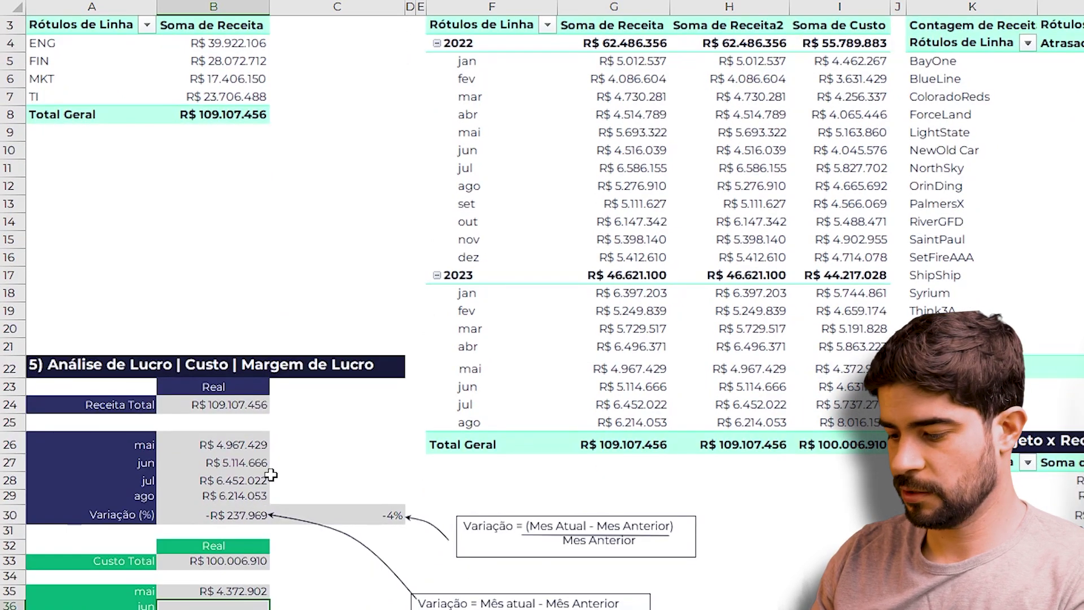
text(=)
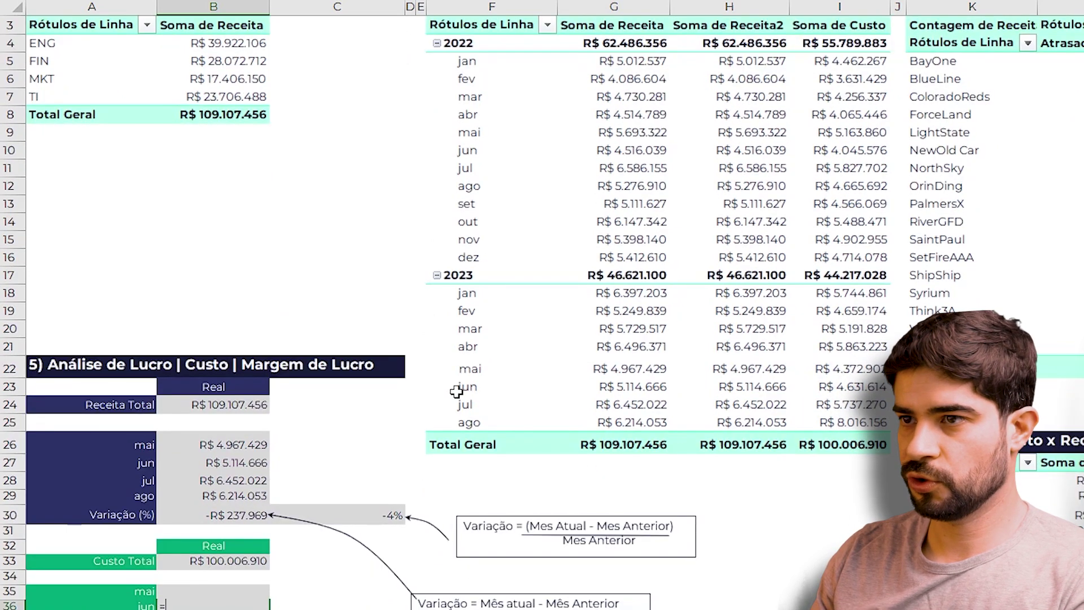
click(859, 387)
key(Return)
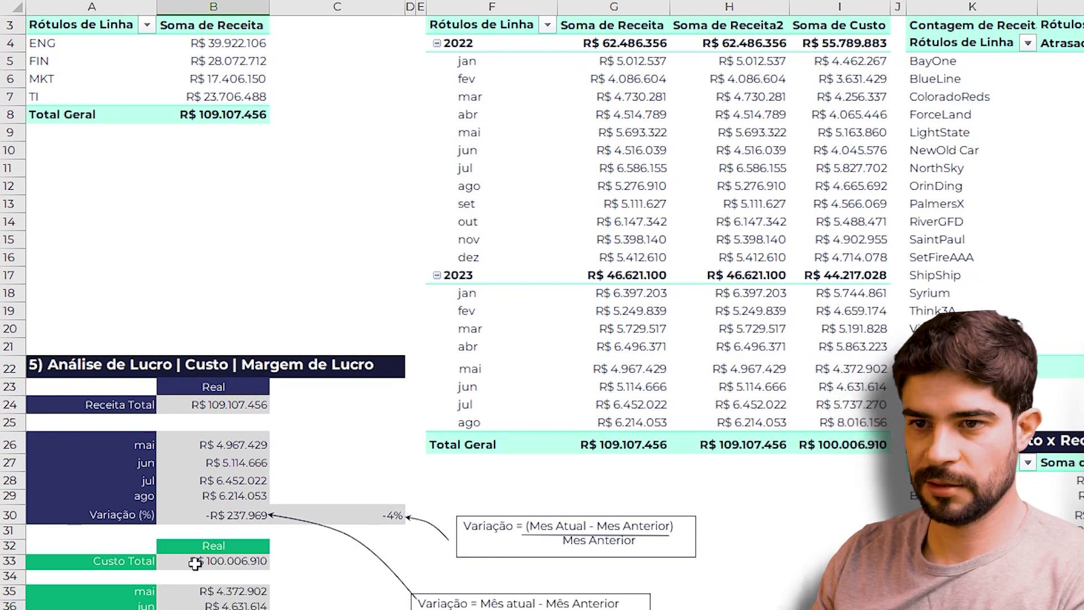
Link the jul and ago cost cells B37 and B38 to the July and August 2023 Soma de Custo values in the section 2 pivot table.
scroll(196, 559, down, 1)
text(=)
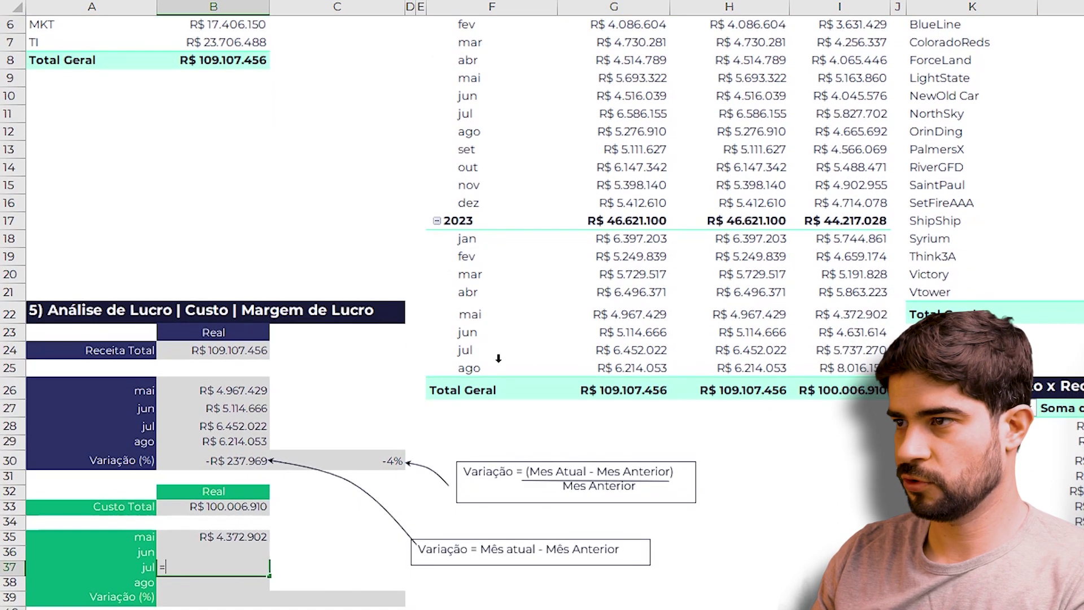
click(835, 350)
key(Return)
text(=)
click(853, 368)
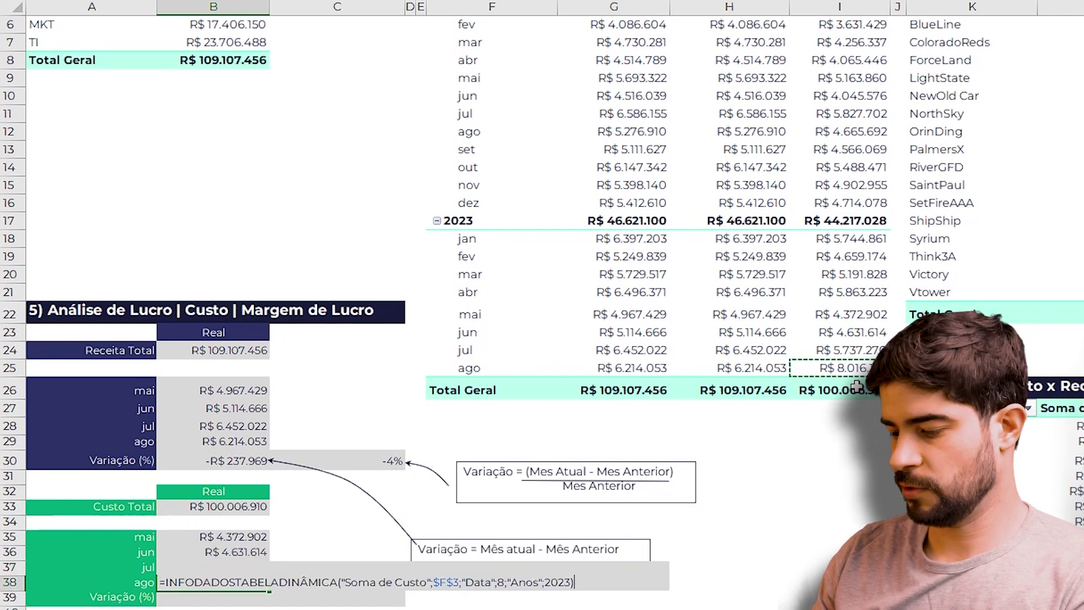
key(Return)
Copy the absolute revenue variation formula from cell B30 into the cost variation cell B39.
scroll(239, 436, down, 1)
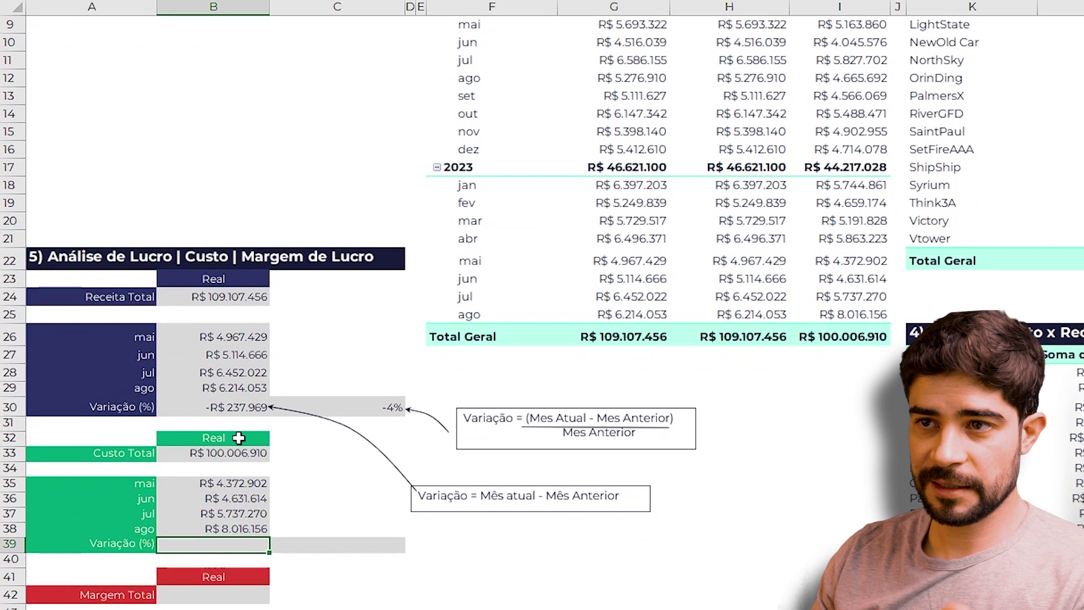
scroll(239, 436, down, 1)
click(223, 354)
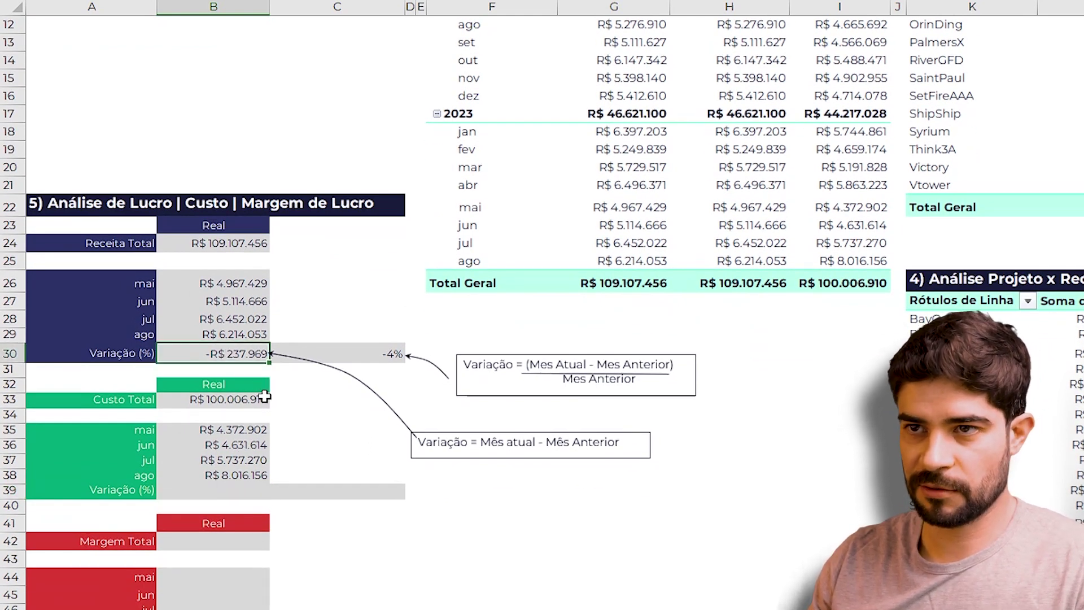
key(ctrl+c)
click(230, 495)
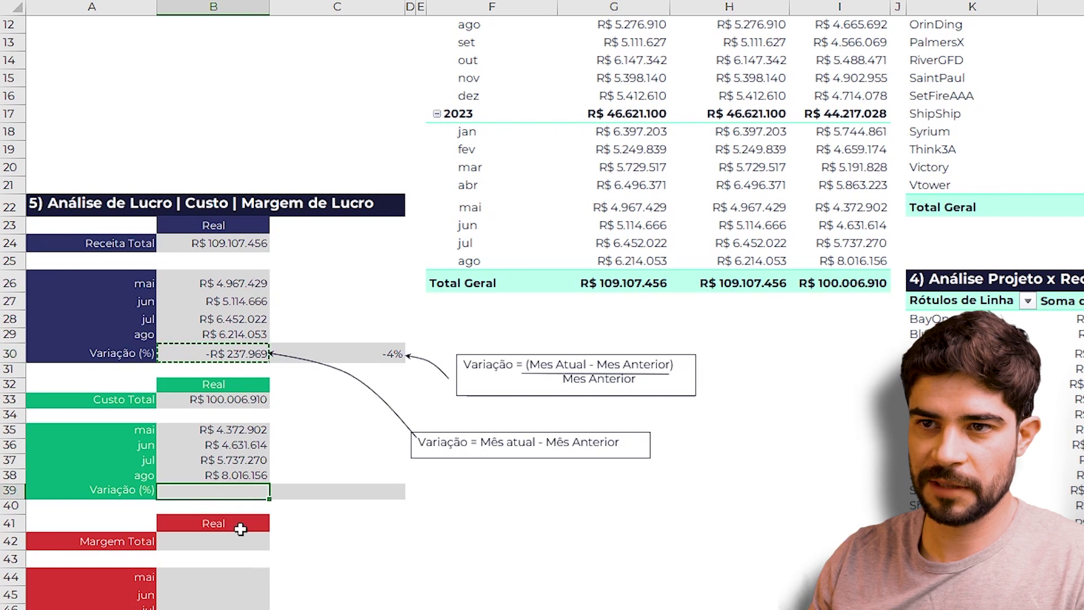
scroll(184, 489, down, 1)
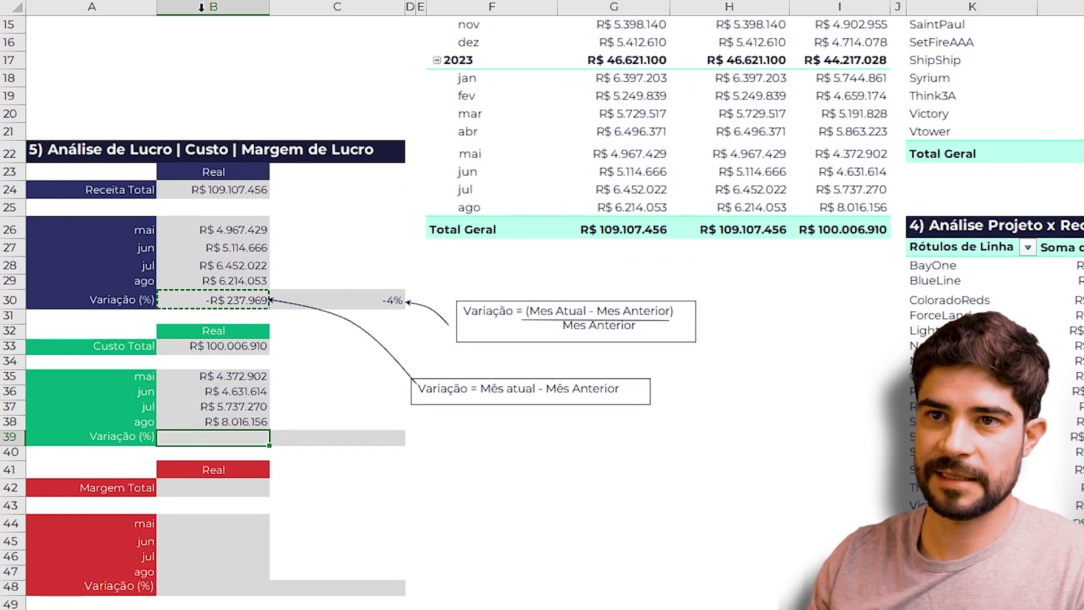
key(ctrl+v)
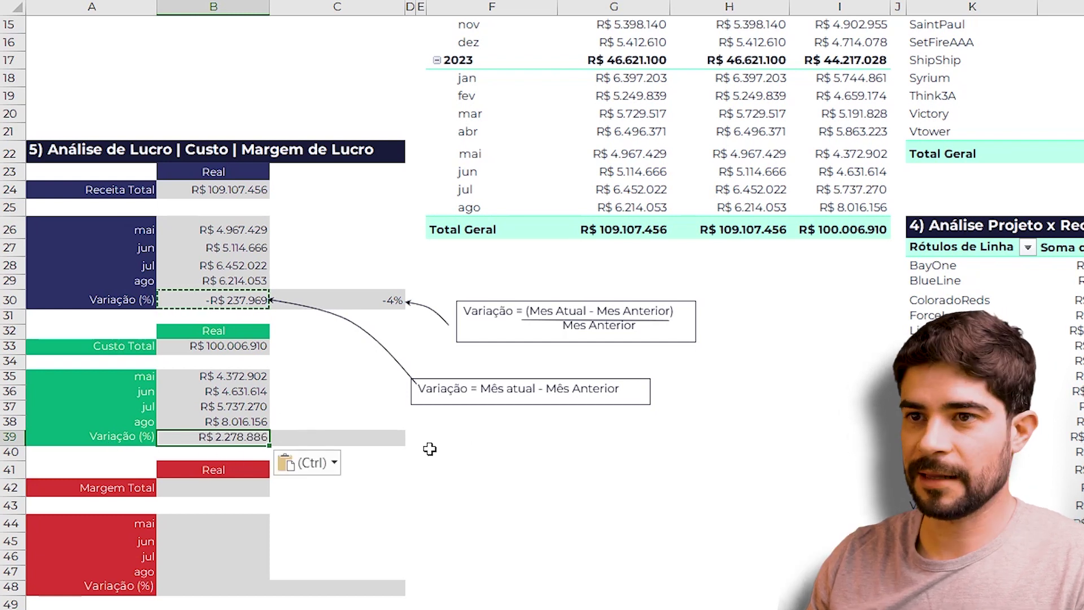
Copy the percentage revenue variation formula from cell C30 into the cost variation cell C39.
click(319, 412)
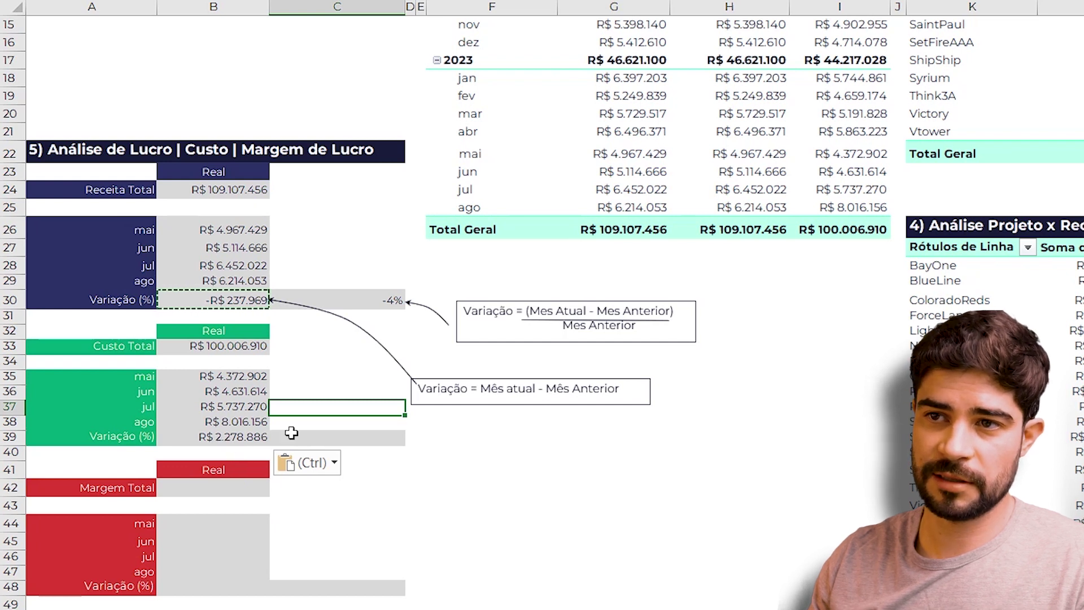
click(307, 440)
click(383, 296)
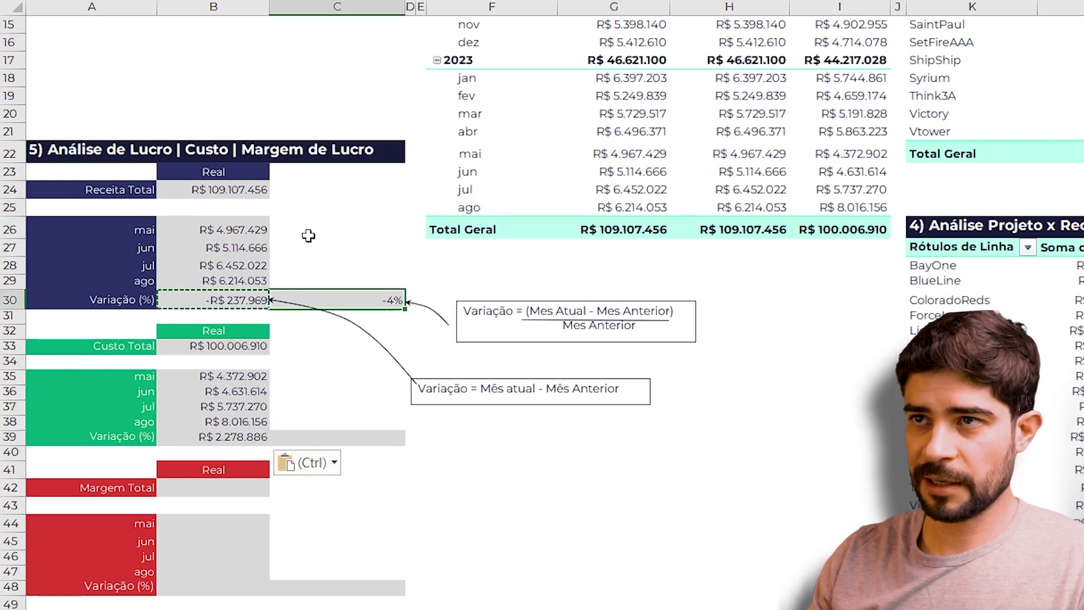
key(ctrl+c)
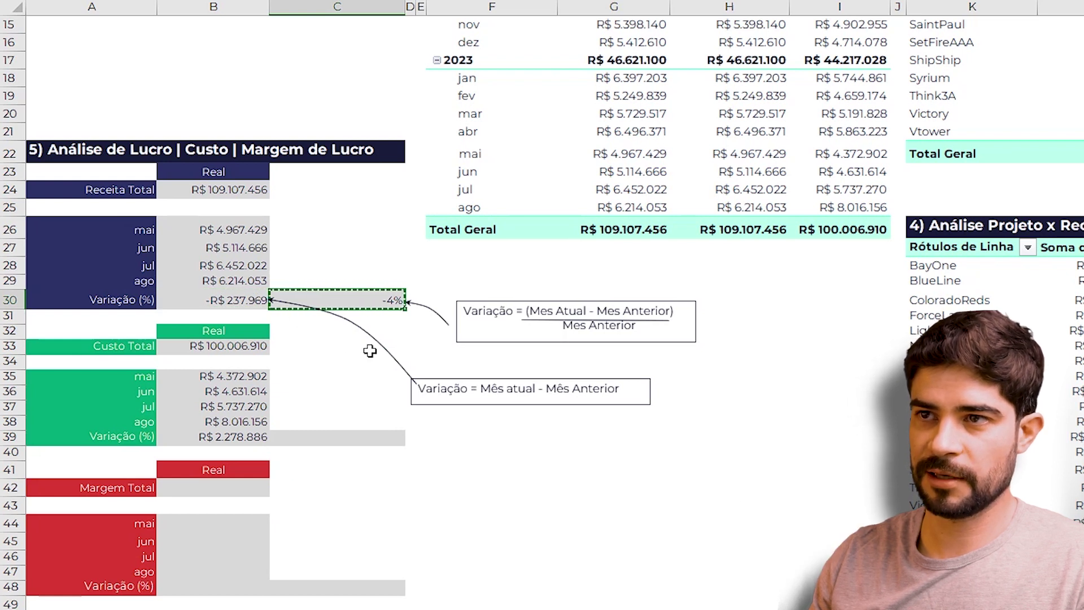
click(337, 437)
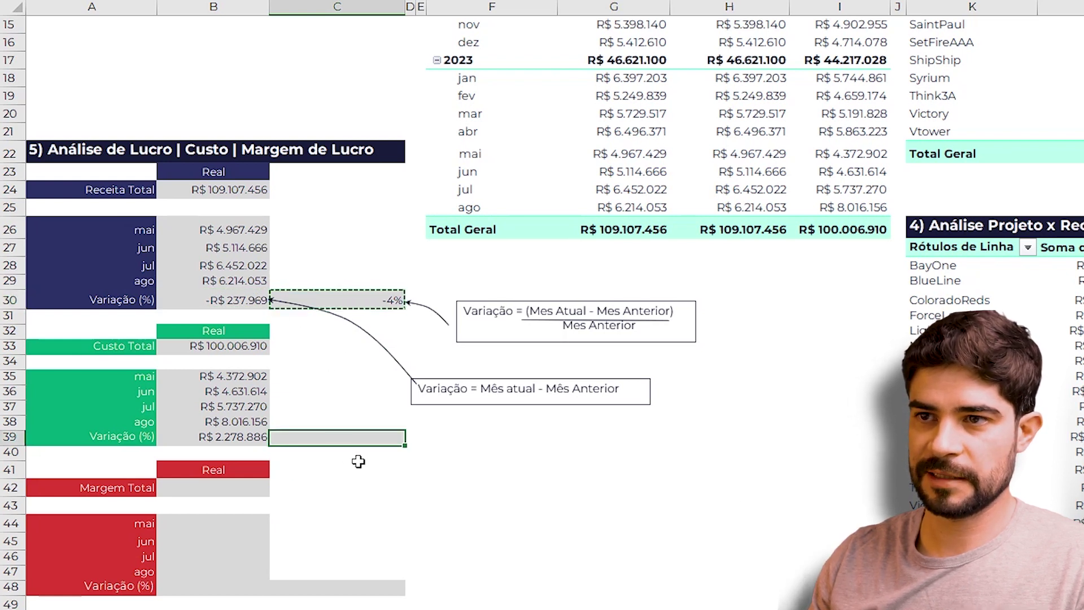
key(ctrl+v)
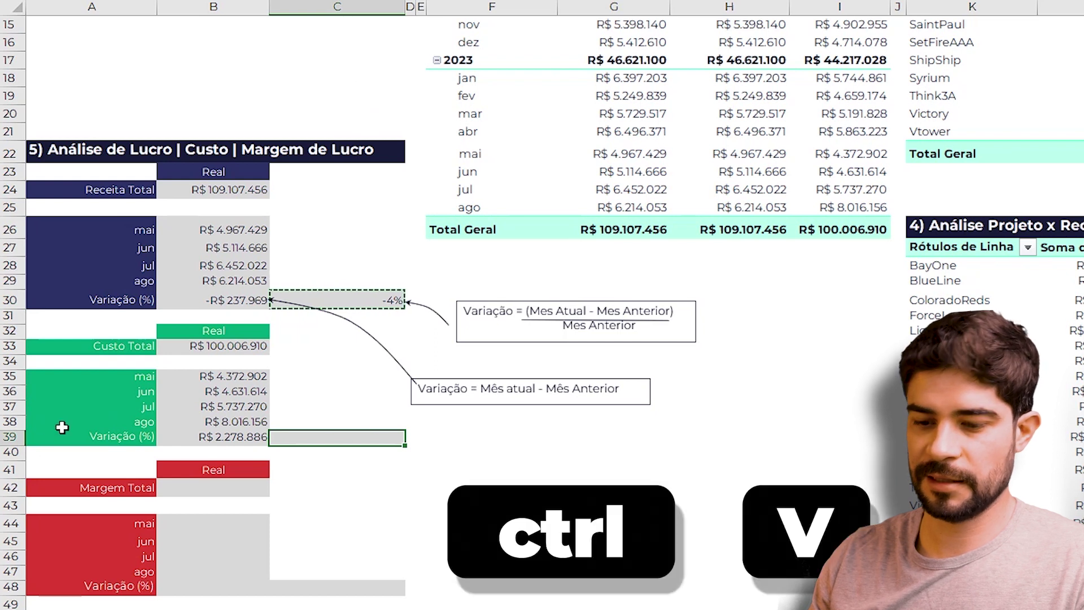
Calculate the Margem Total in cell B42 as total revenue minus total cost with the formula =B24-B33.
scroll(266, 439, down, 1)
click(183, 439)
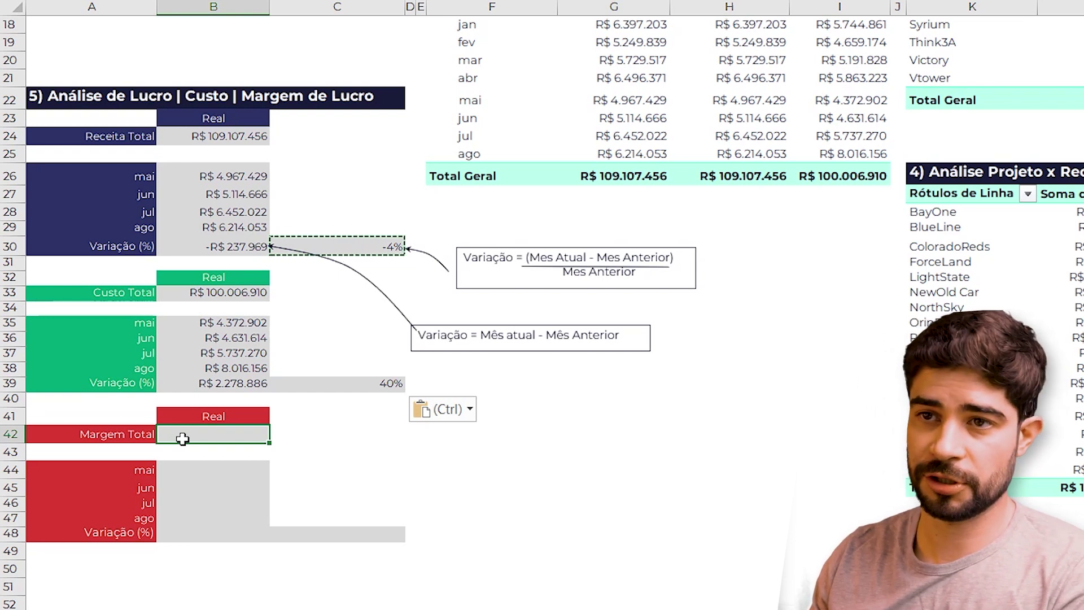
text(=)
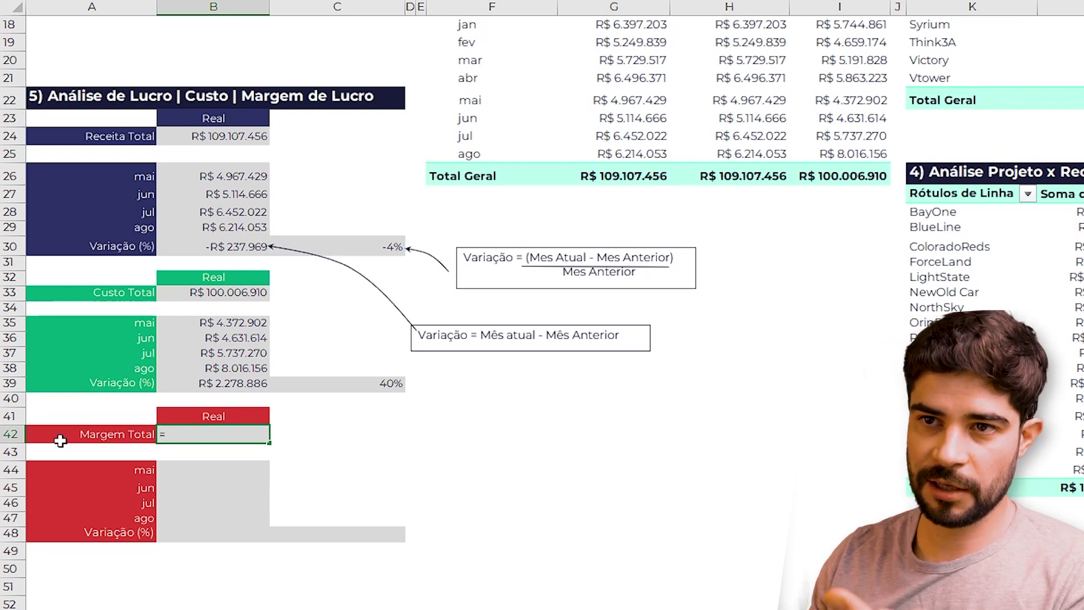
click(228, 133)
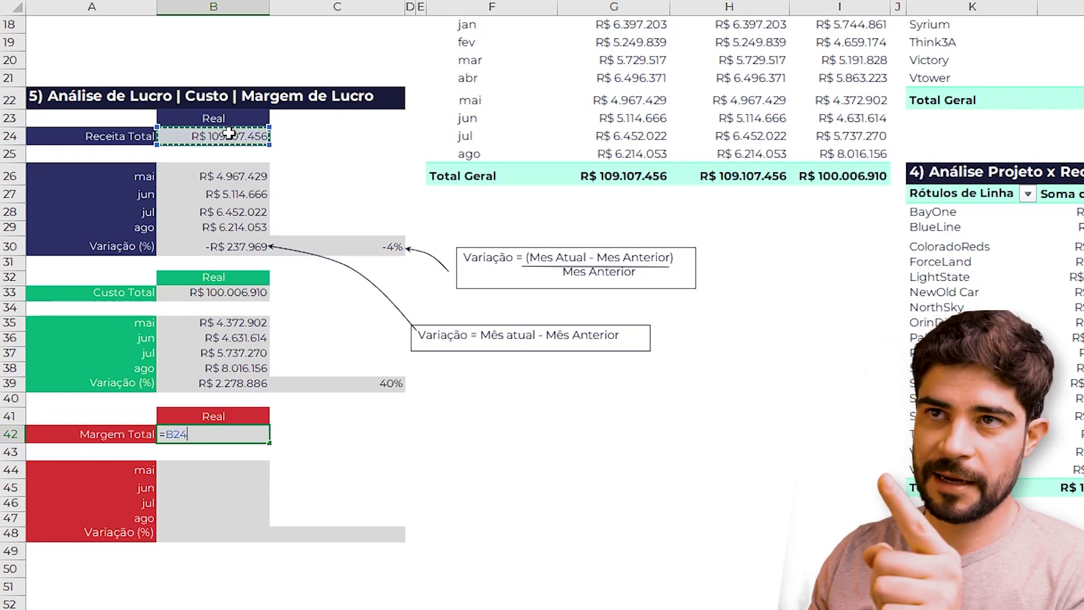
text(-)
click(199, 292)
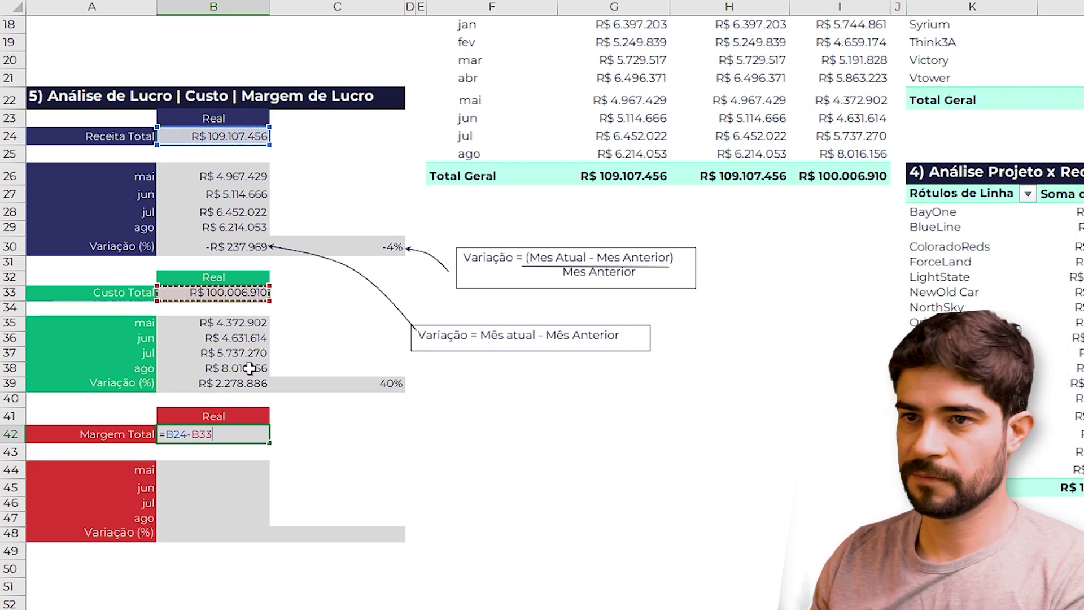
key(Return)
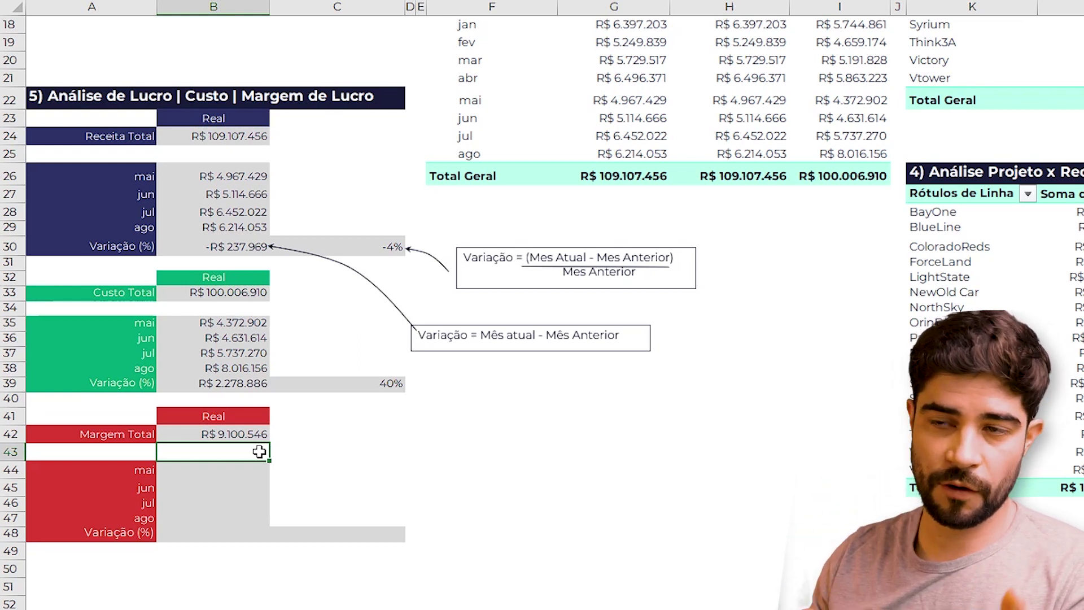
Calculate the mai margin in cell B44 with the formula =B26-B35 and fill it down through the ago cell B47.
click(237, 471)
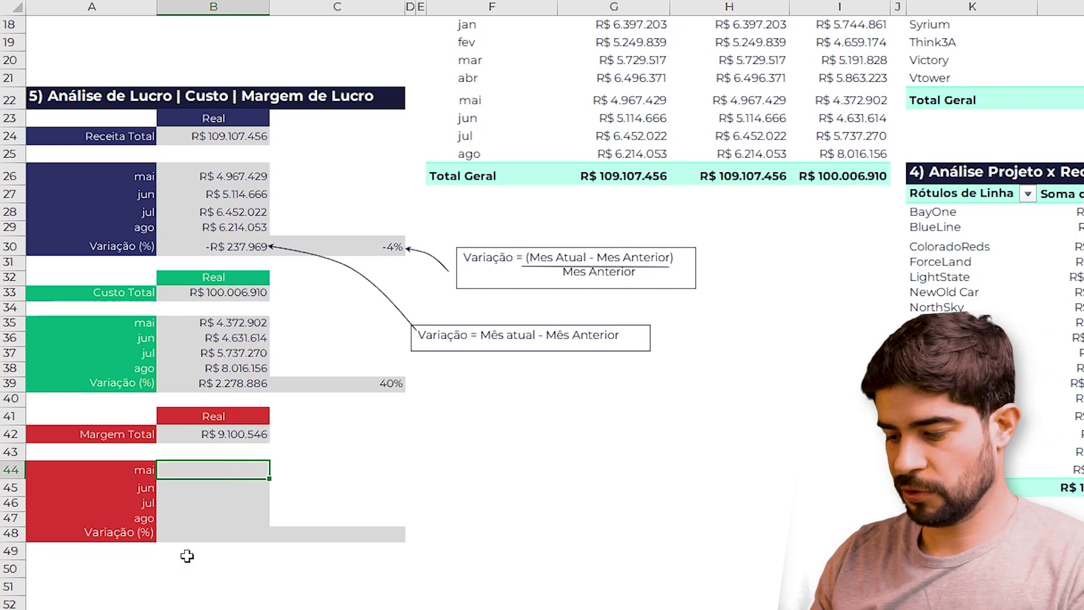
text(=)
click(192, 172)
text(-)
click(199, 324)
key(Return)
click(207, 467)
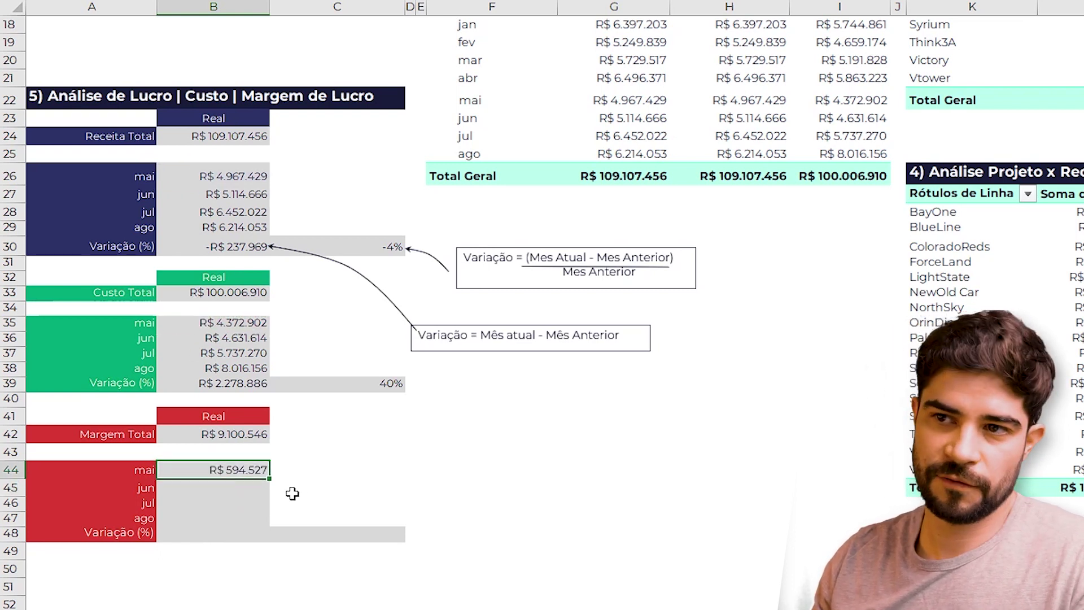
drag(268, 479, 266, 520)
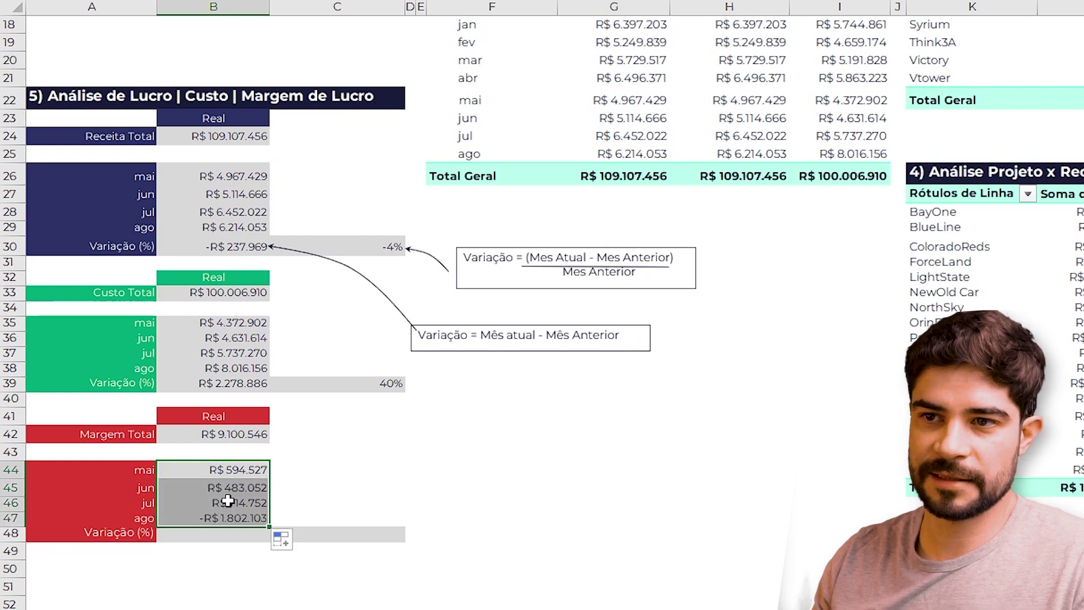
Calculate the absolute margin variation in cell B48 as ago minus jul with the formula =B47-B46.
click(227, 532)
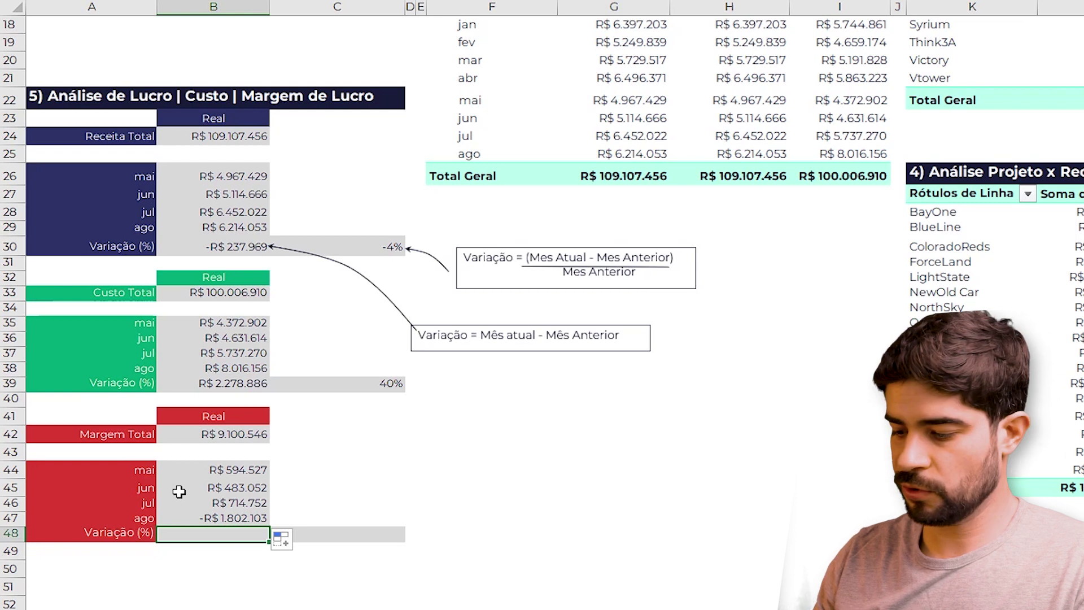
text(=)
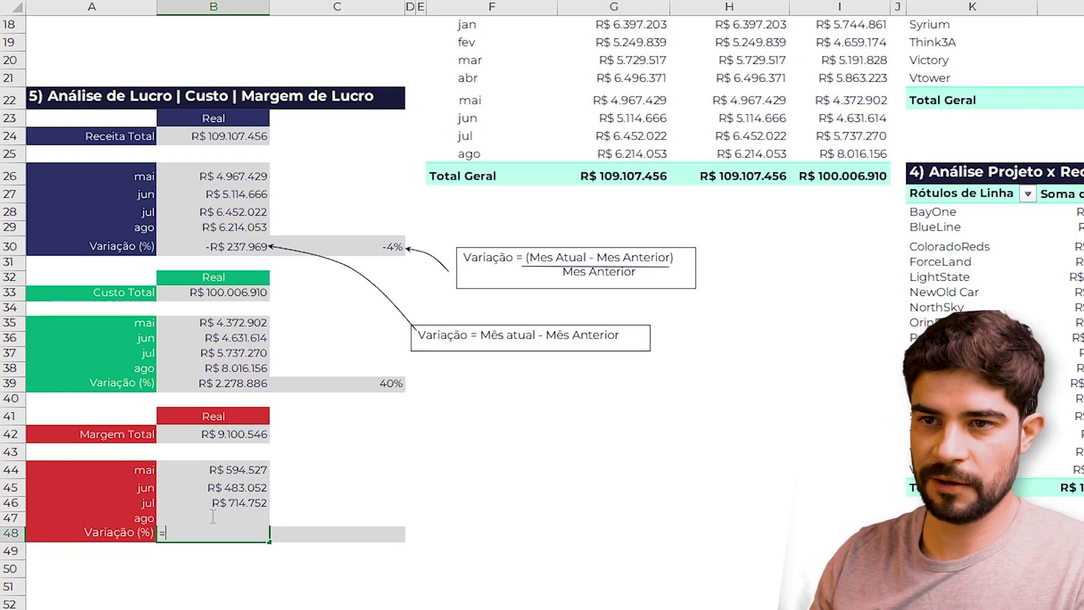
click(258, 515)
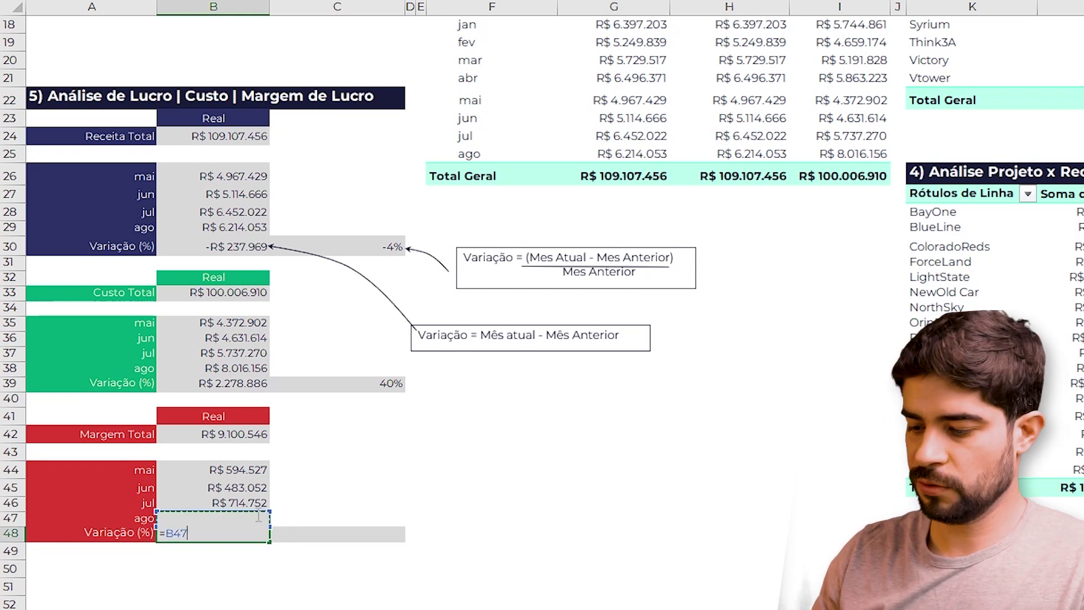
text(-)
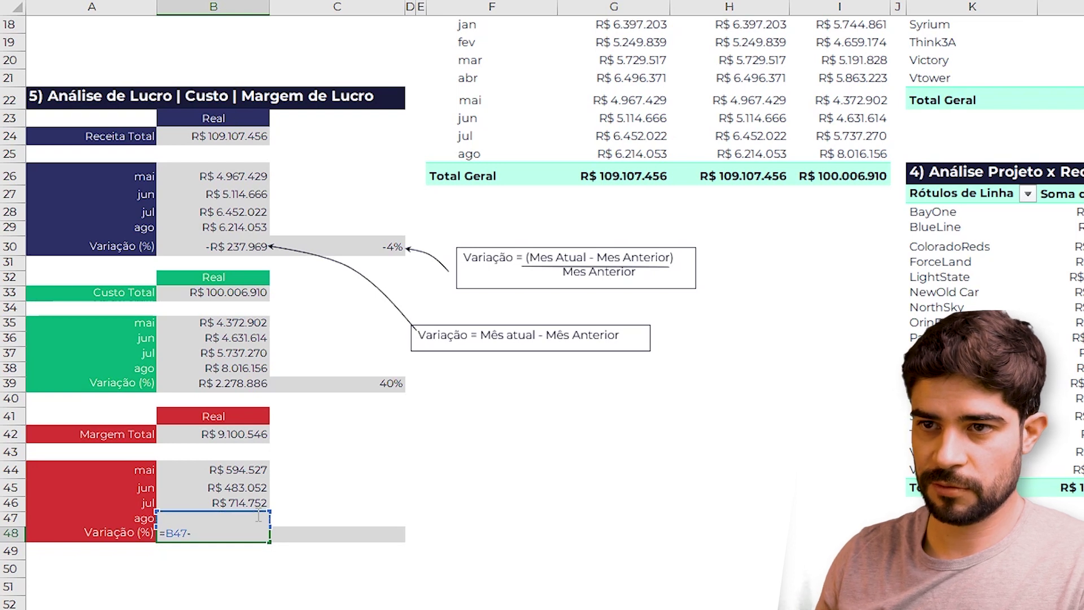
click(258, 505)
key(Return)
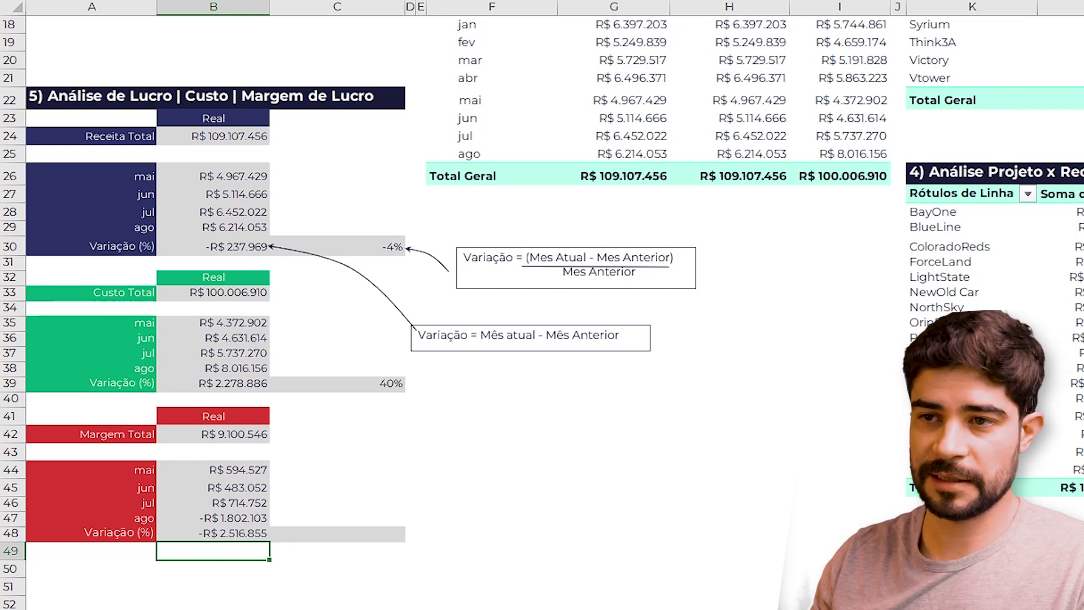
Copy the percentage cost variation formula from cell C39 into the margin variation cell C48.
click(348, 536)
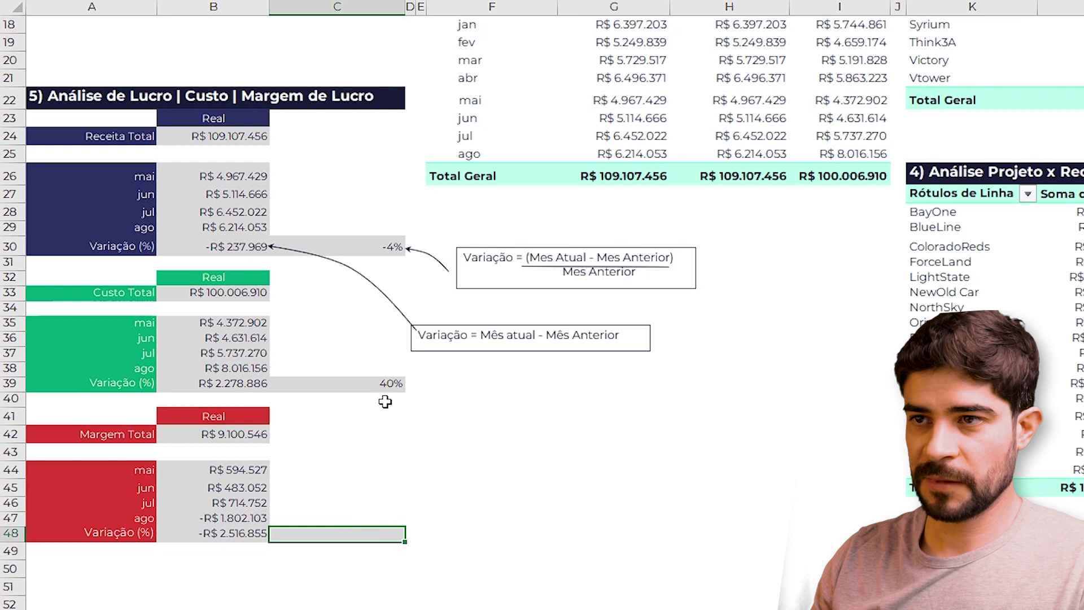
click(355, 385)
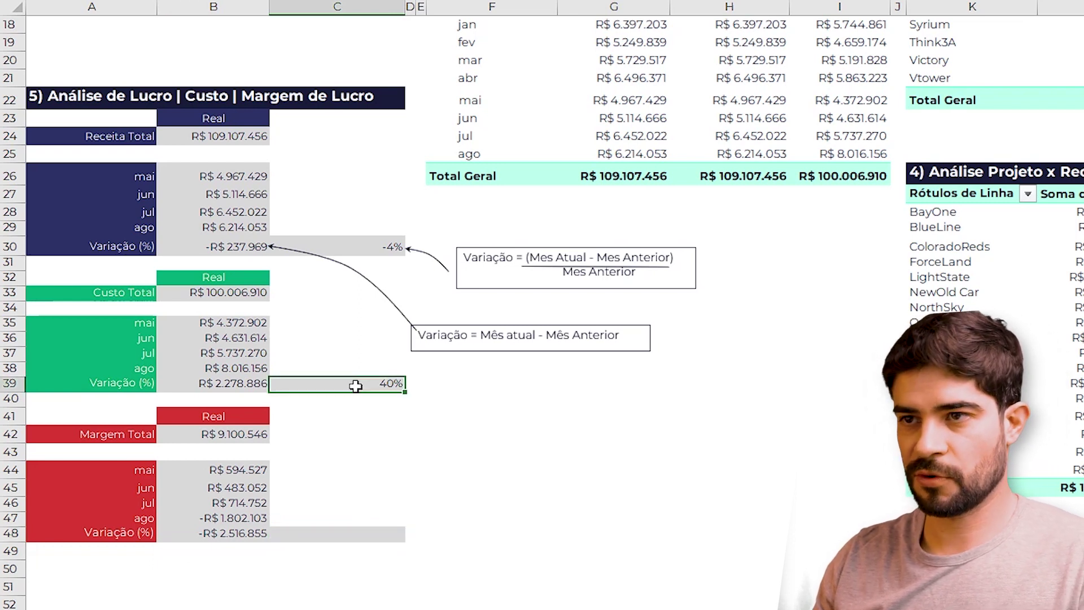
key(ctrl+c)
click(355, 533)
key(ctrl+v)
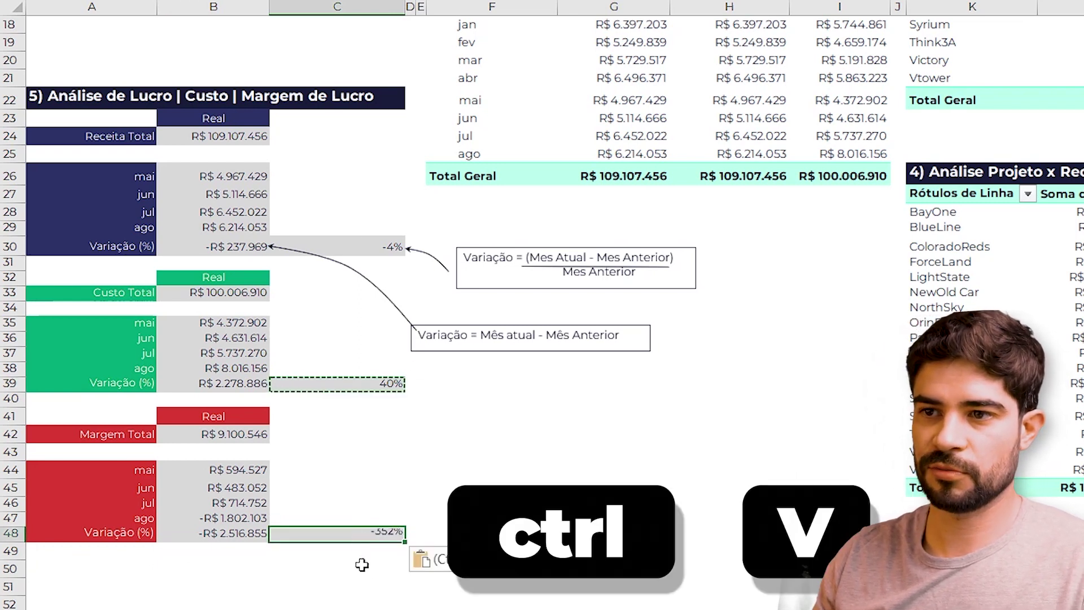
click(483, 470)
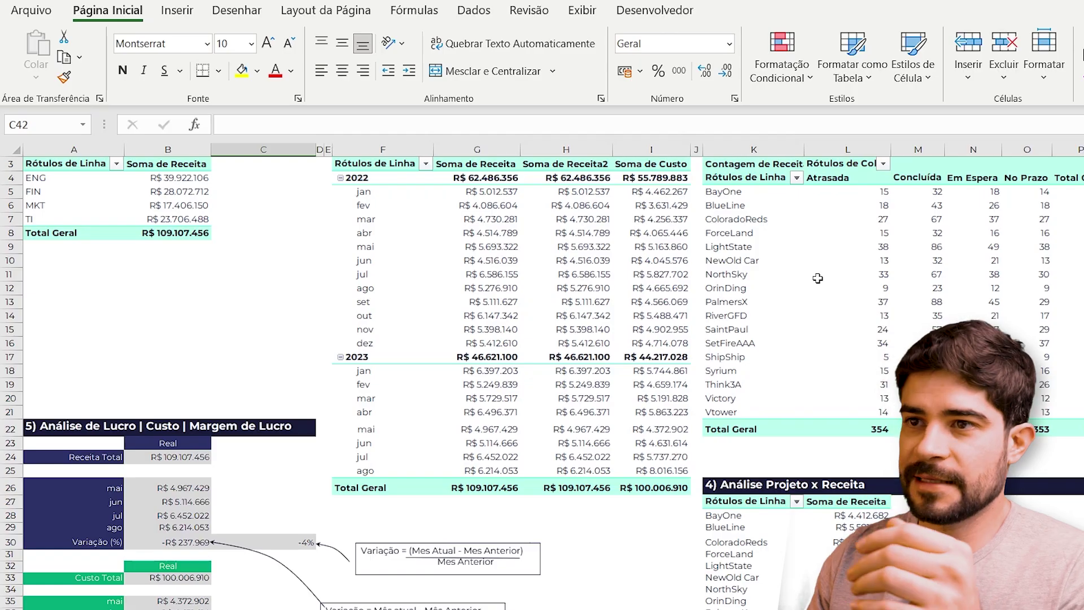
Insert a Departamento slicer from the section 2 Datas pivot table and place it below the section 1 department table.
scroll(278, 450, down, 1)
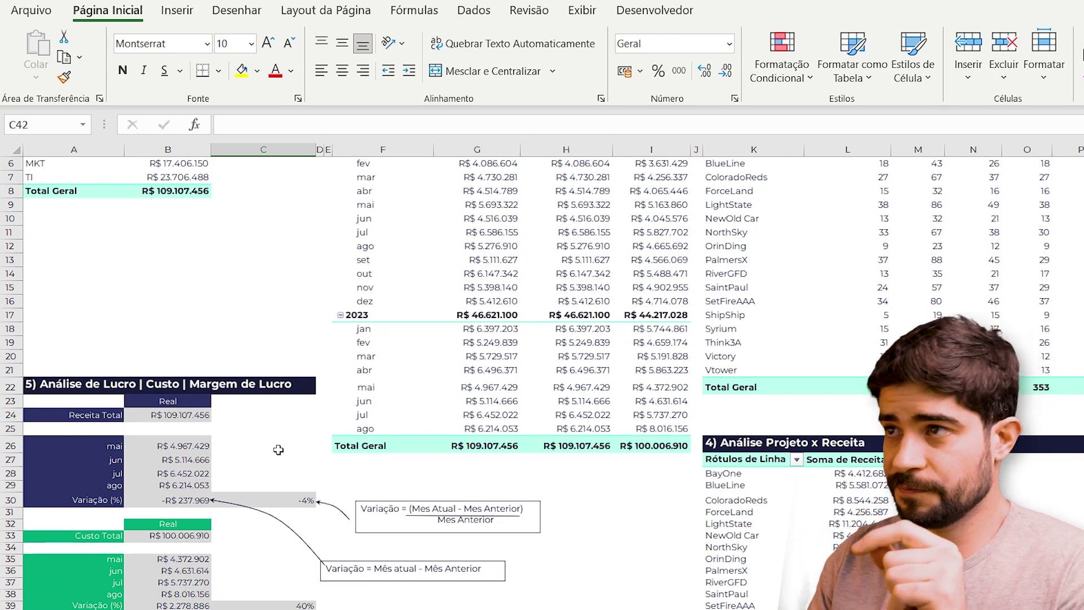
scroll(328, 427, up, 2)
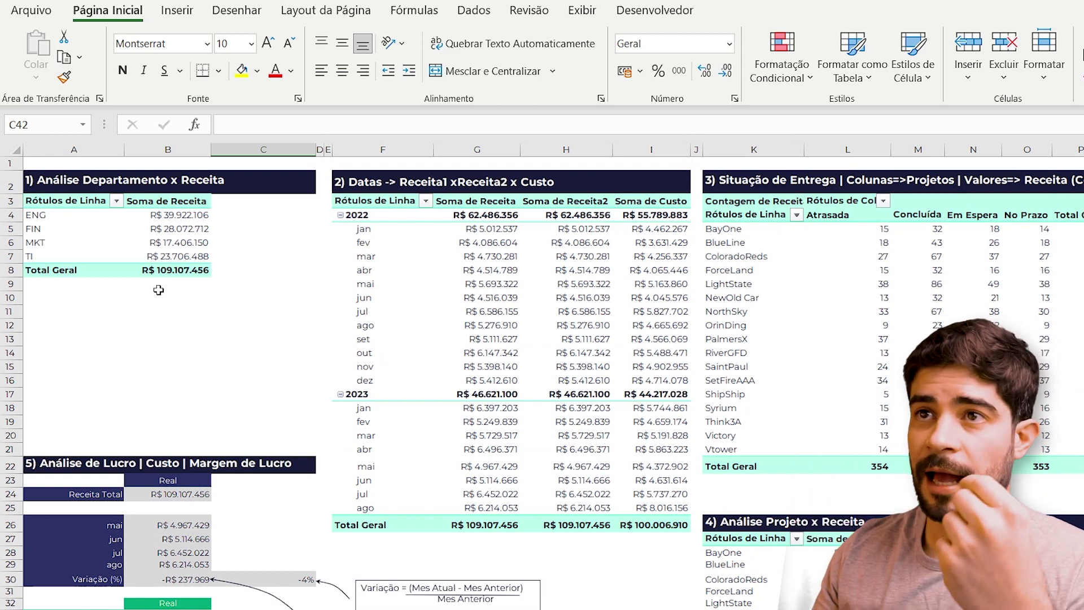
click(446, 326)
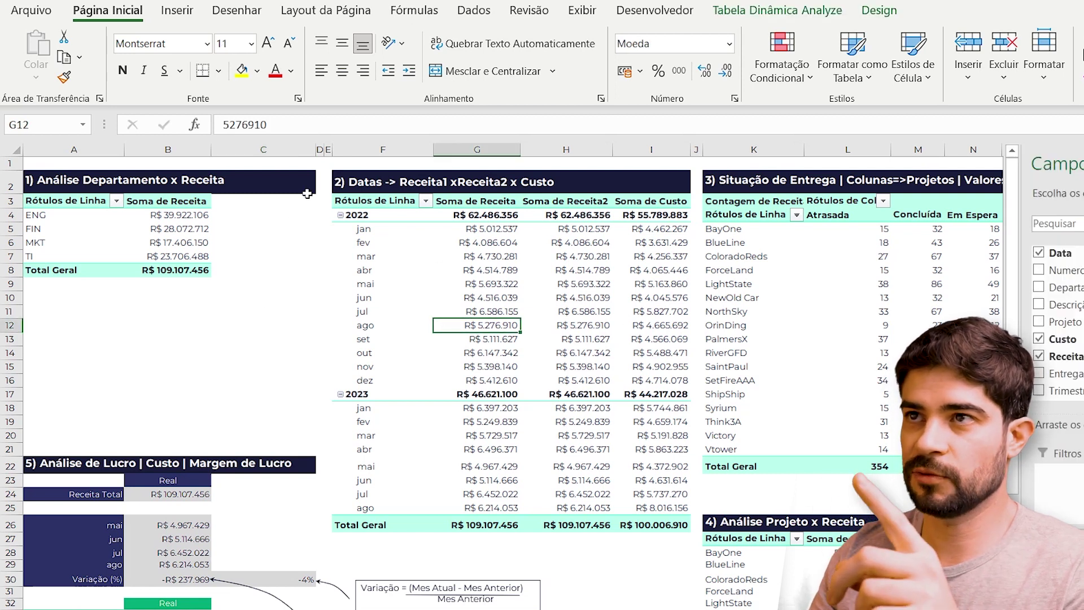
click(763, 17)
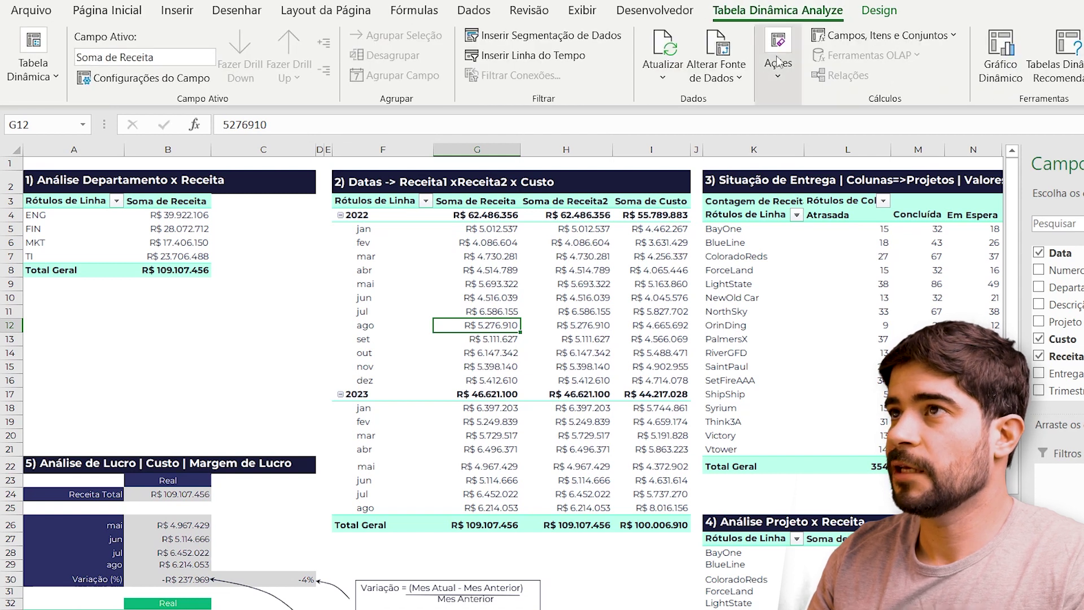
click(545, 39)
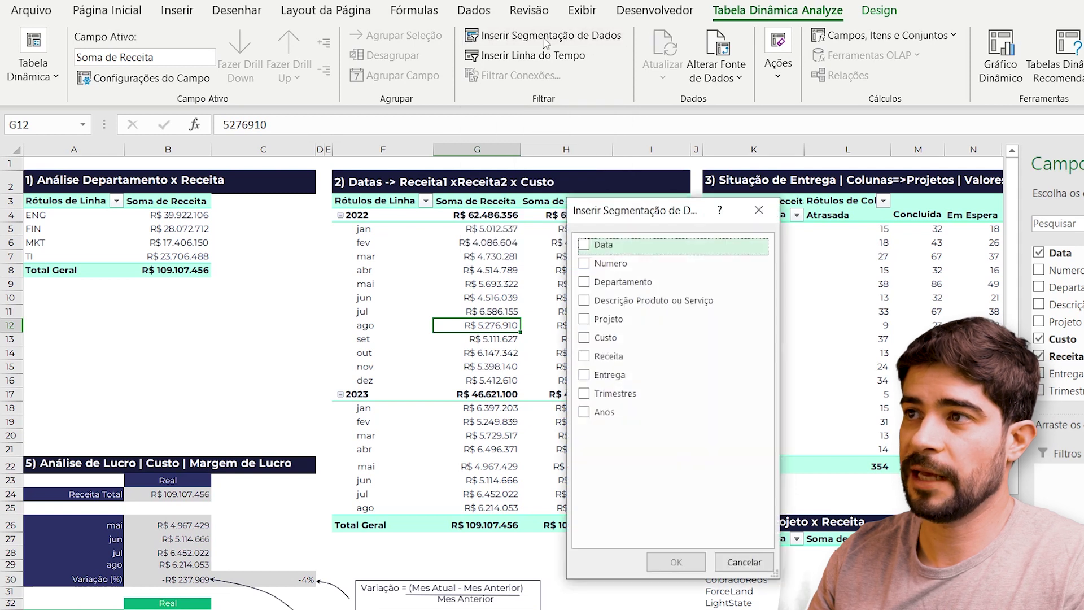
drag(631, 200, 402, 187)
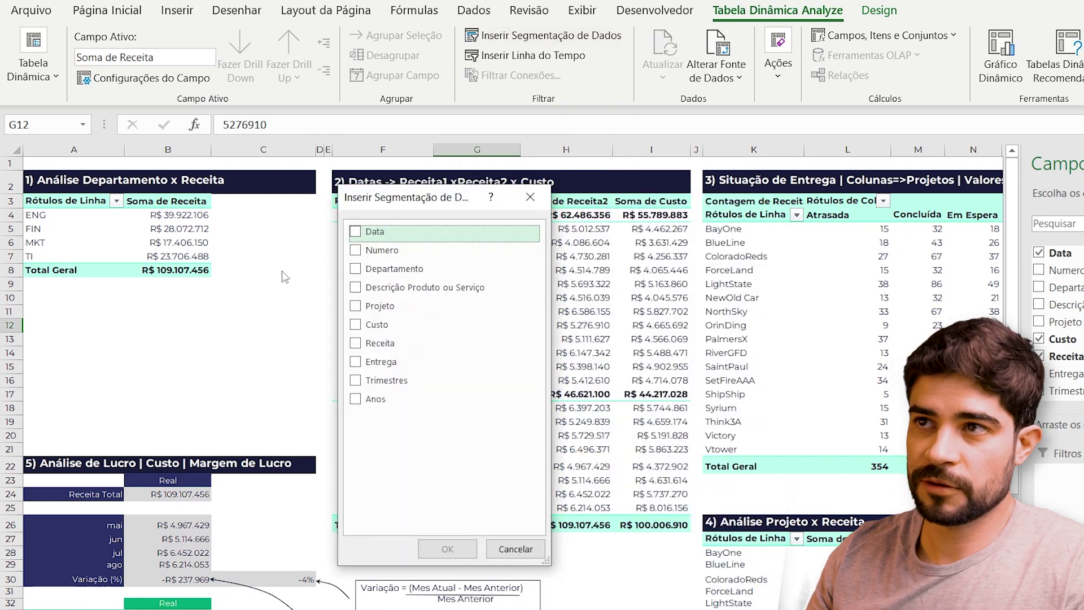
click(356, 272)
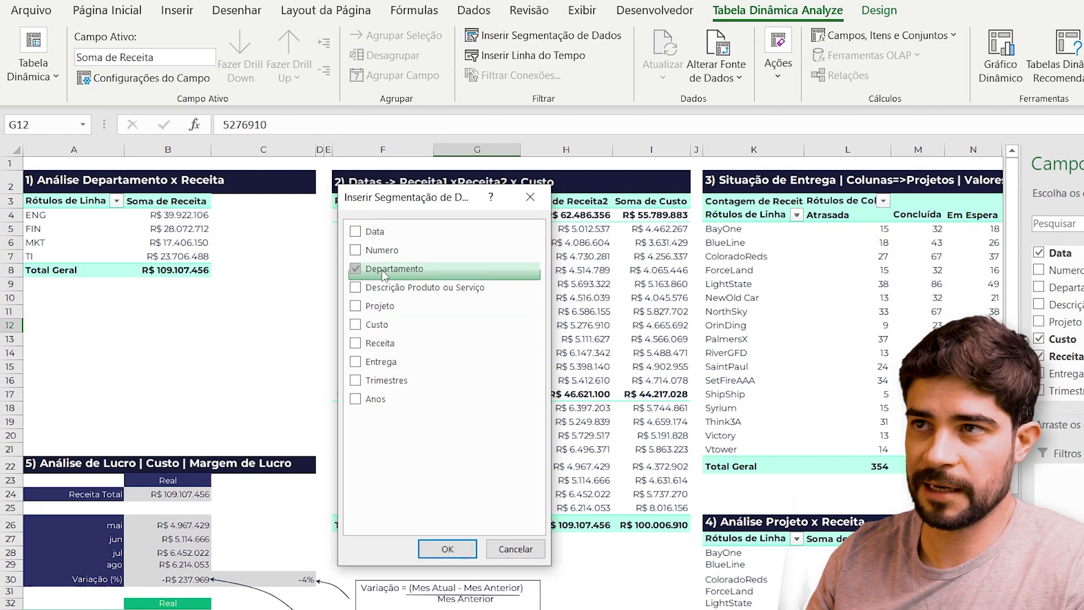
click(449, 549)
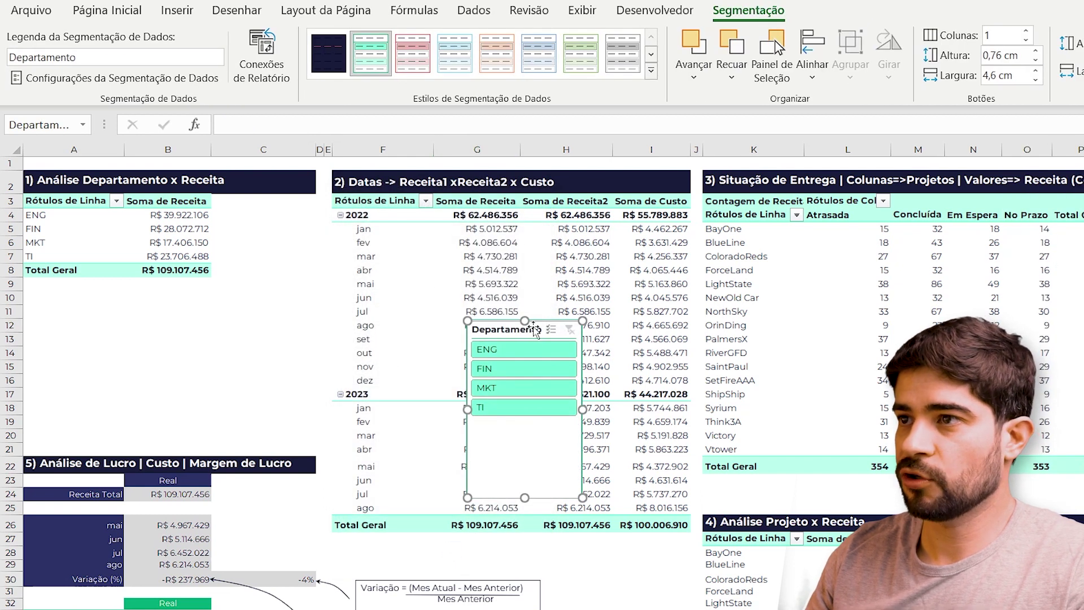
drag(488, 320, 107, 286)
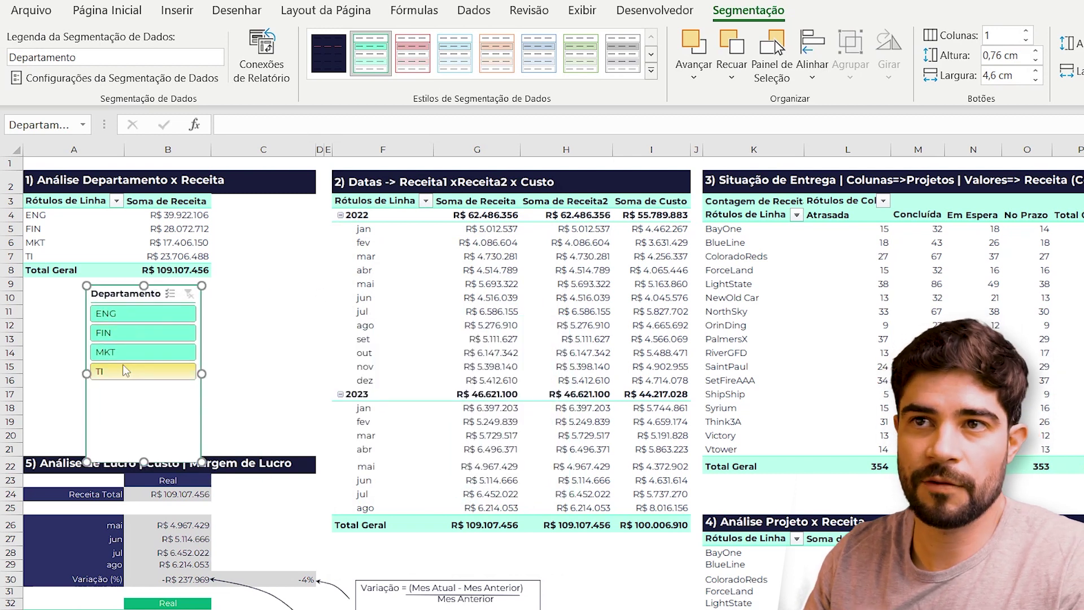
Switch the Departamento slicer repeatedly among ENG, FIN, MKT and TI to examine which tables respond, ending on FIN.
click(128, 313)
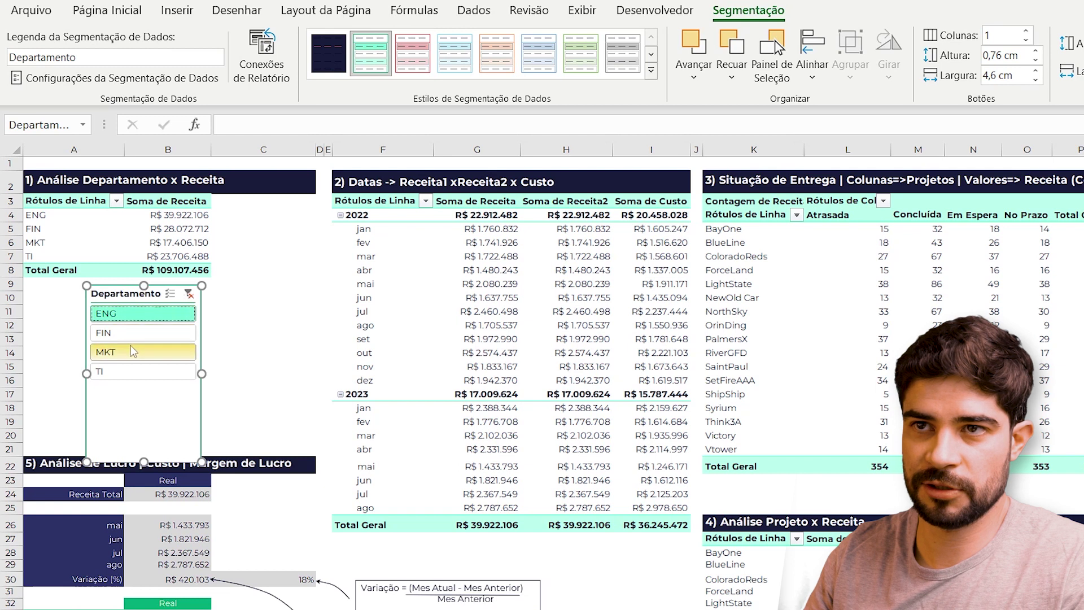
click(131, 351)
click(136, 333)
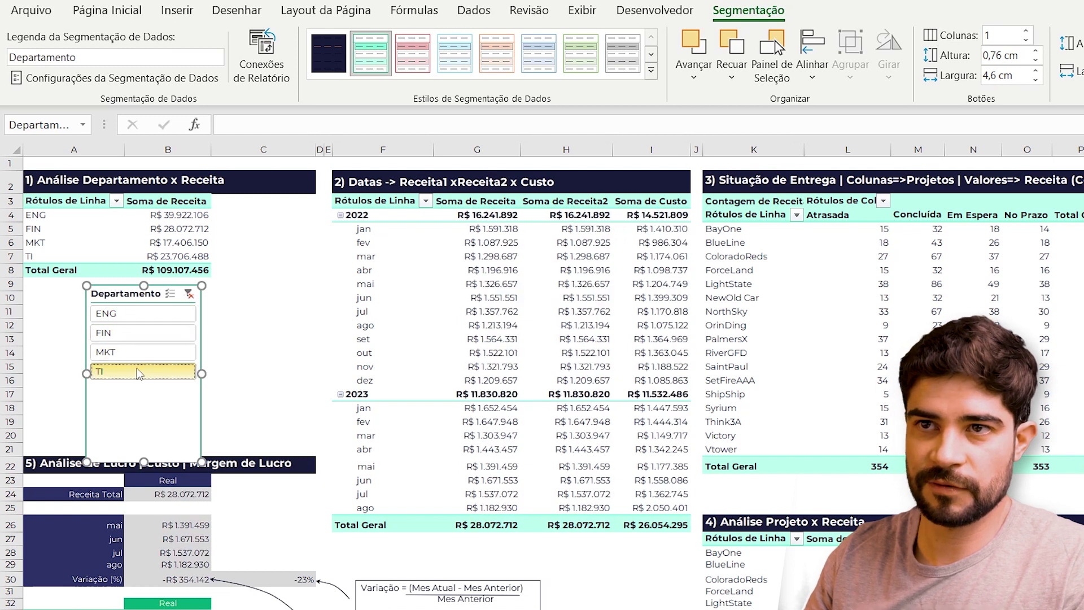
click(139, 372)
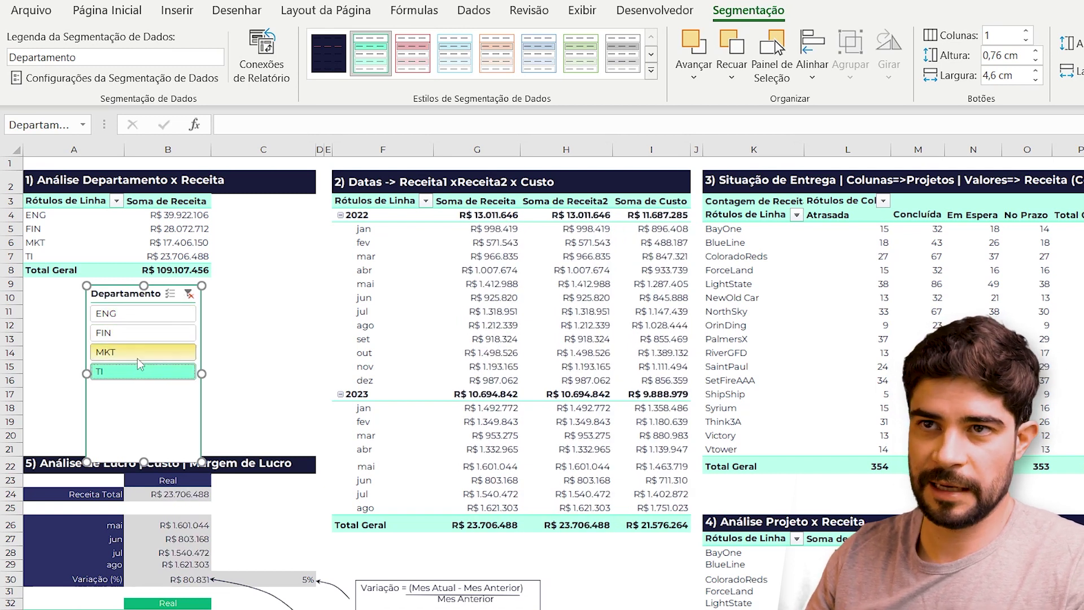
click(137, 338)
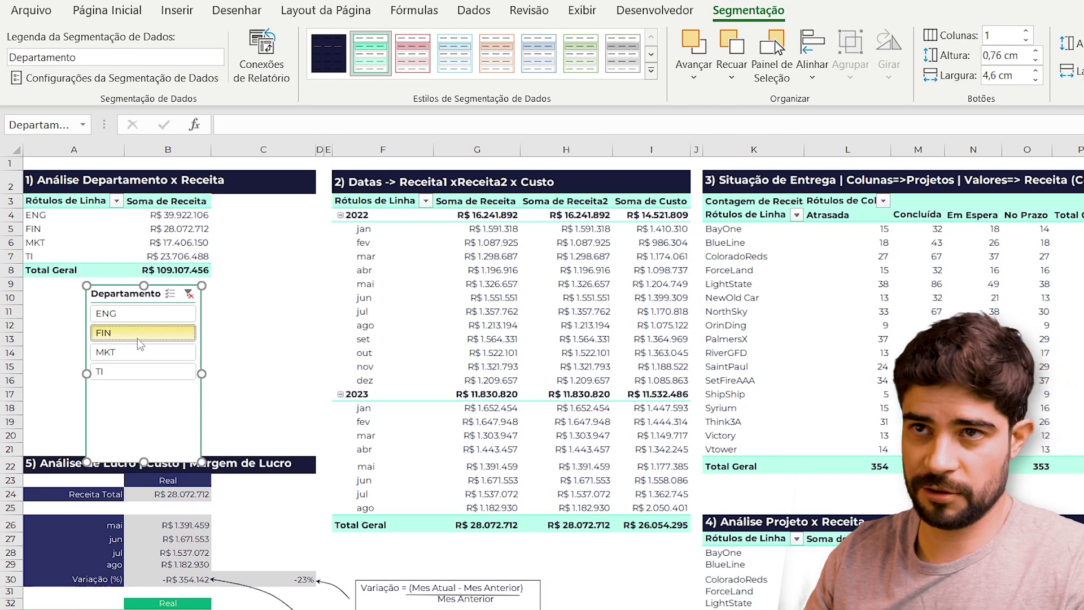
click(144, 320)
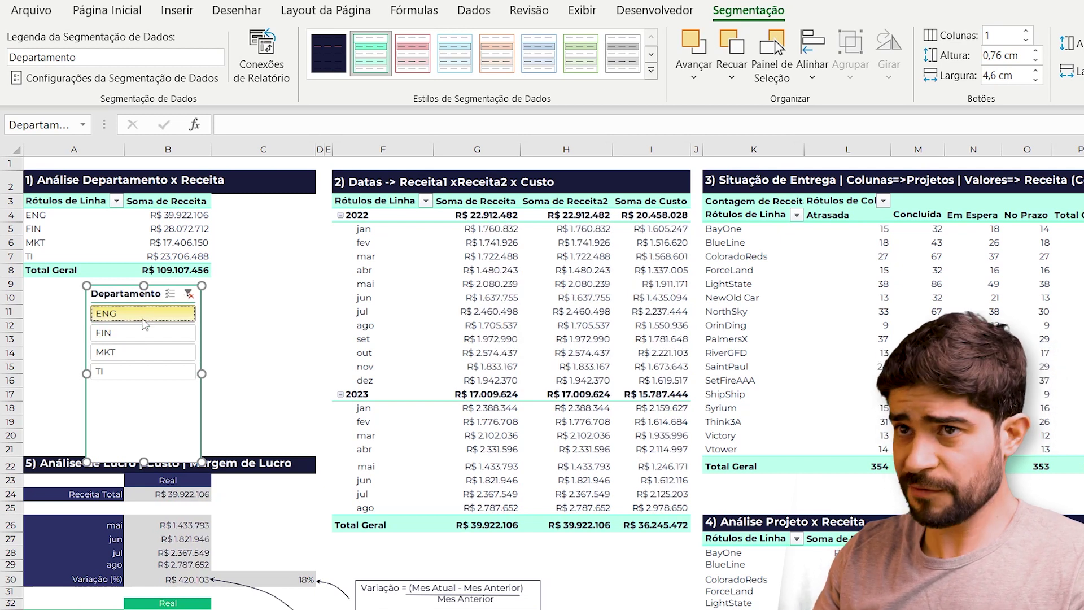
click(149, 334)
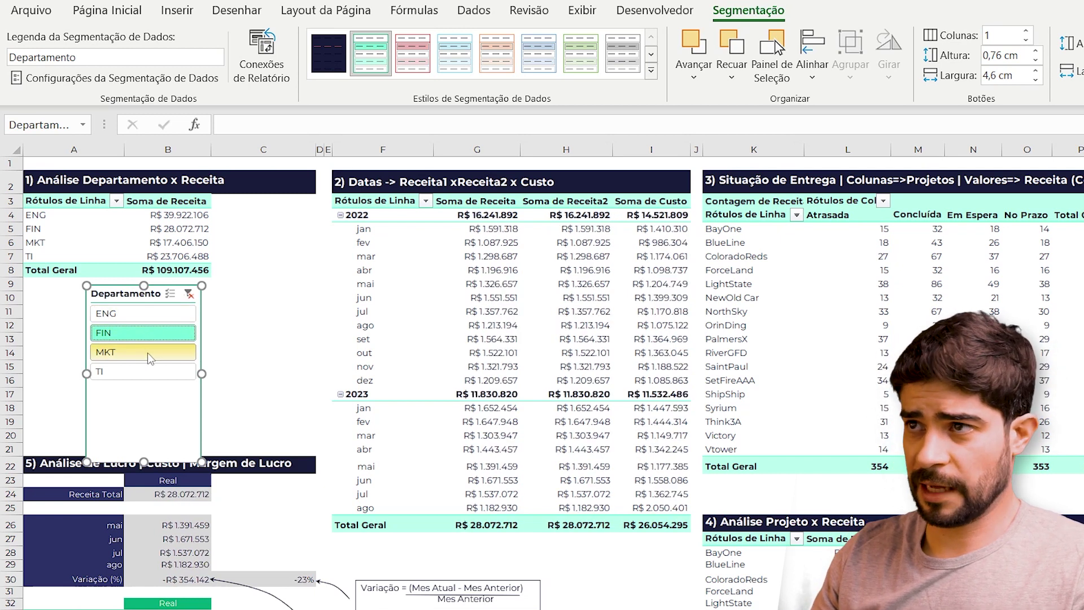
click(141, 371)
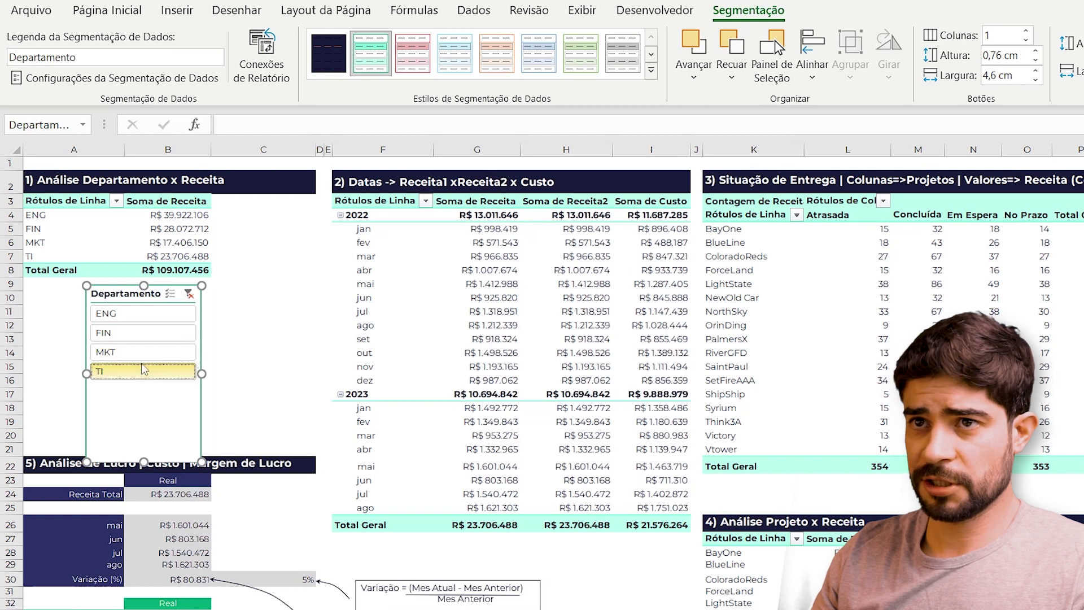
click(144, 332)
click(144, 313)
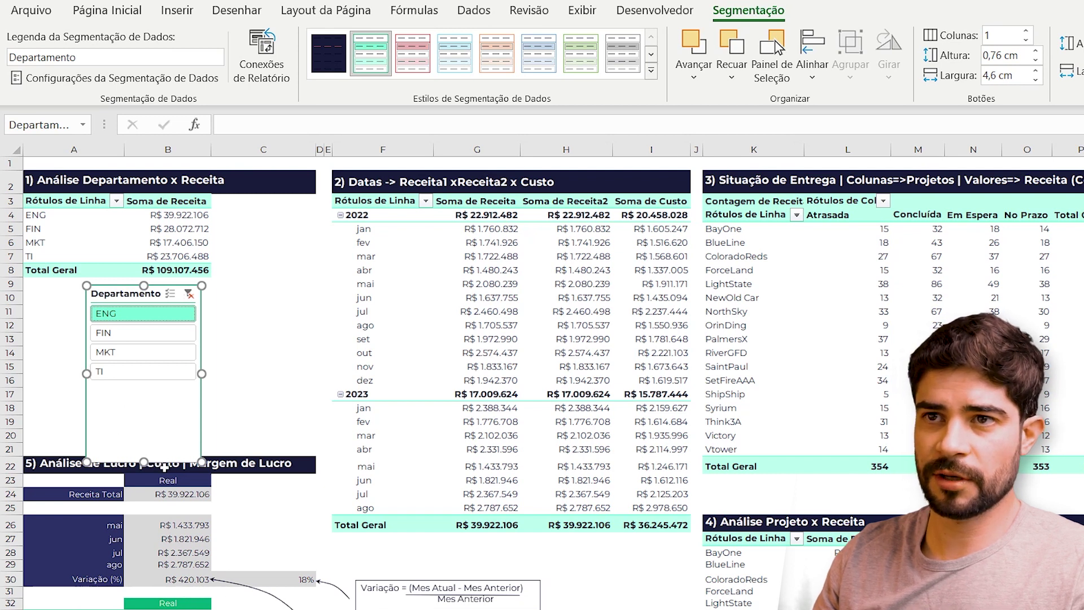
click(154, 353)
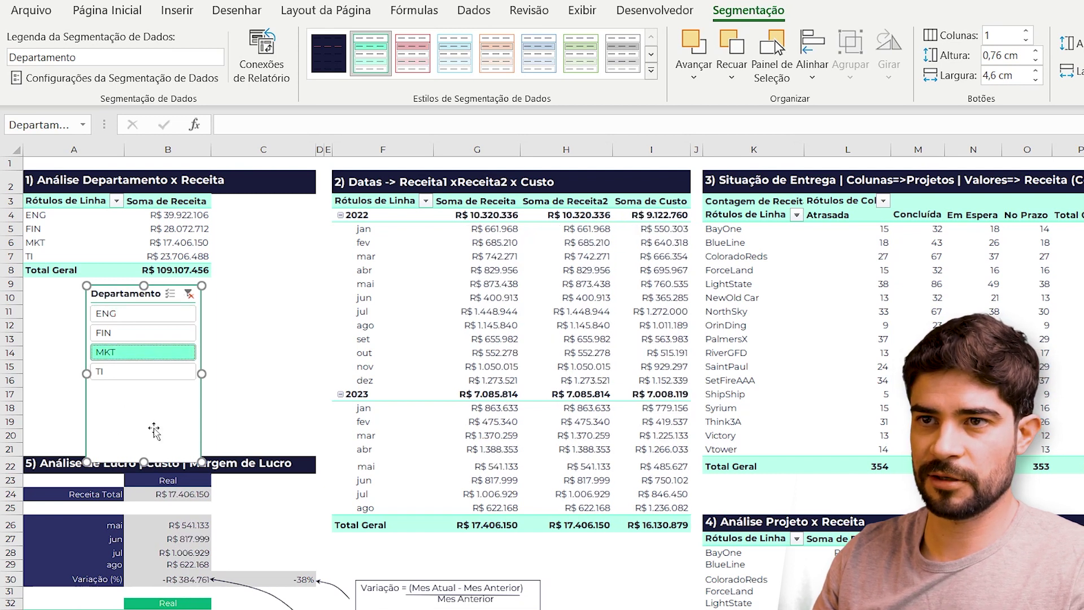
click(176, 333)
click(179, 318)
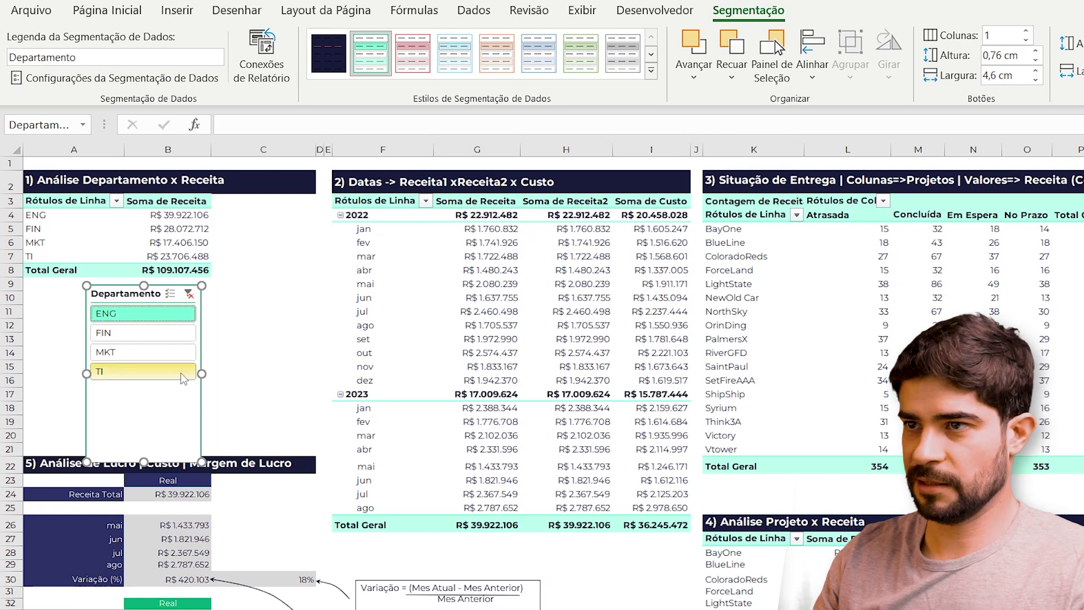
click(179, 372)
click(174, 337)
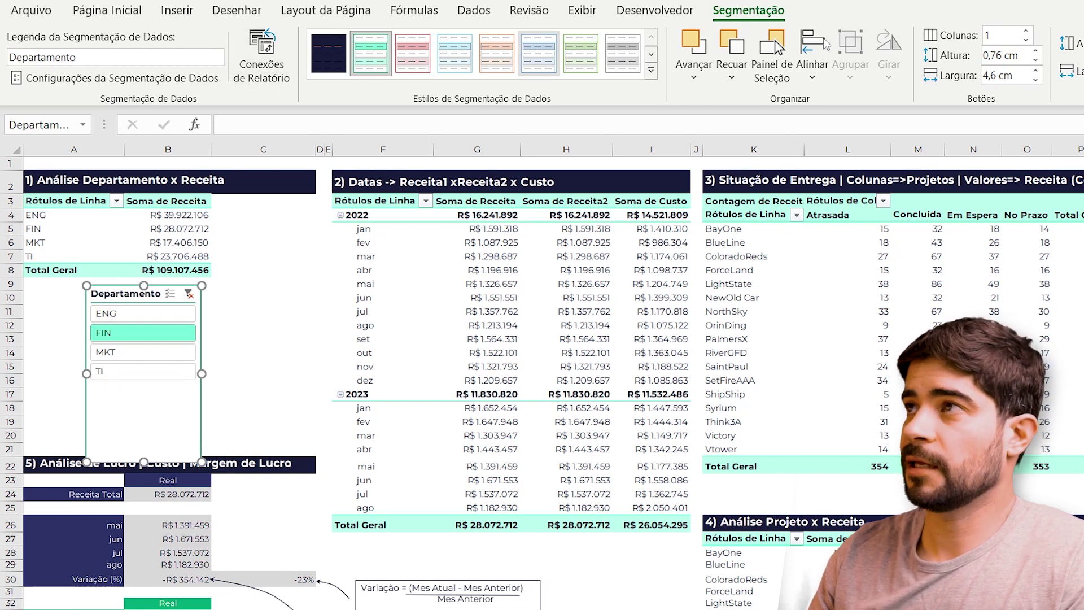
Connect the Departamento slicer to all four pivot tables, Tabela dinâmica1 through Tabela dinâmica4.
click(265, 75)
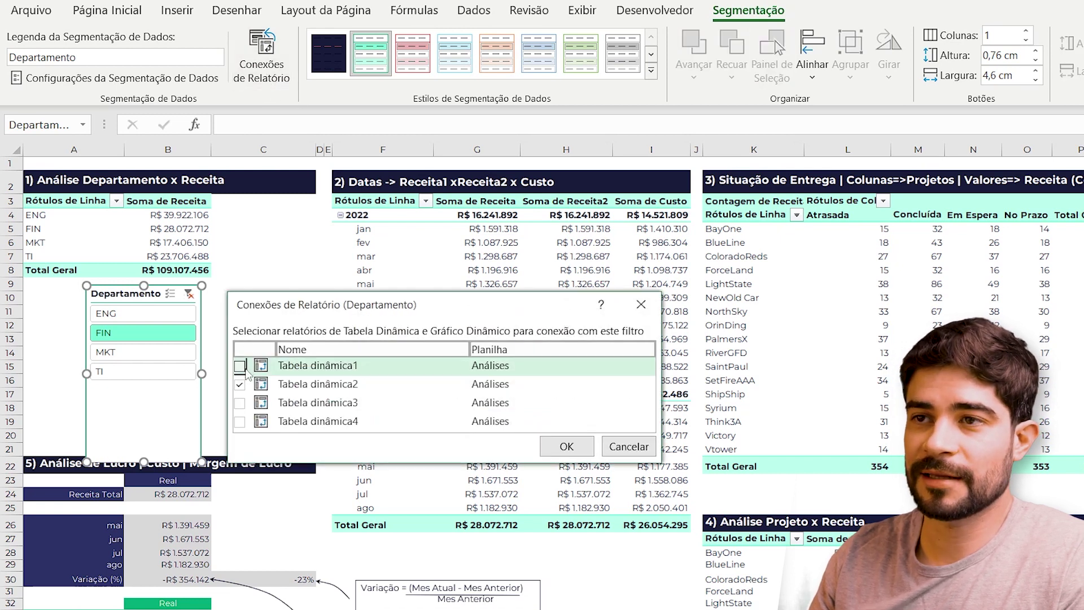
click(239, 384)
click(240, 403)
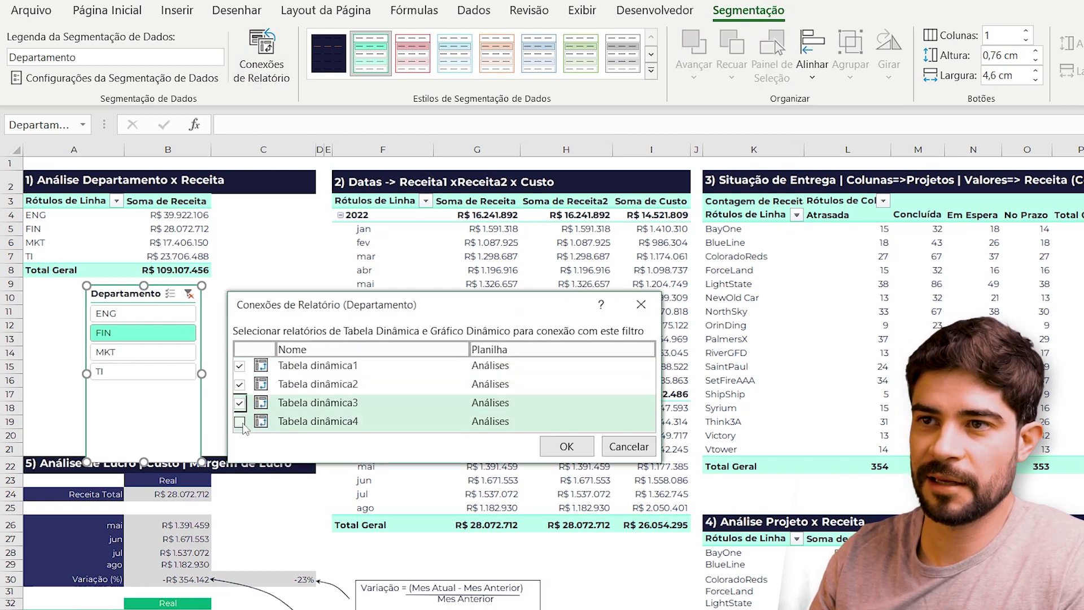
click(239, 421)
click(566, 448)
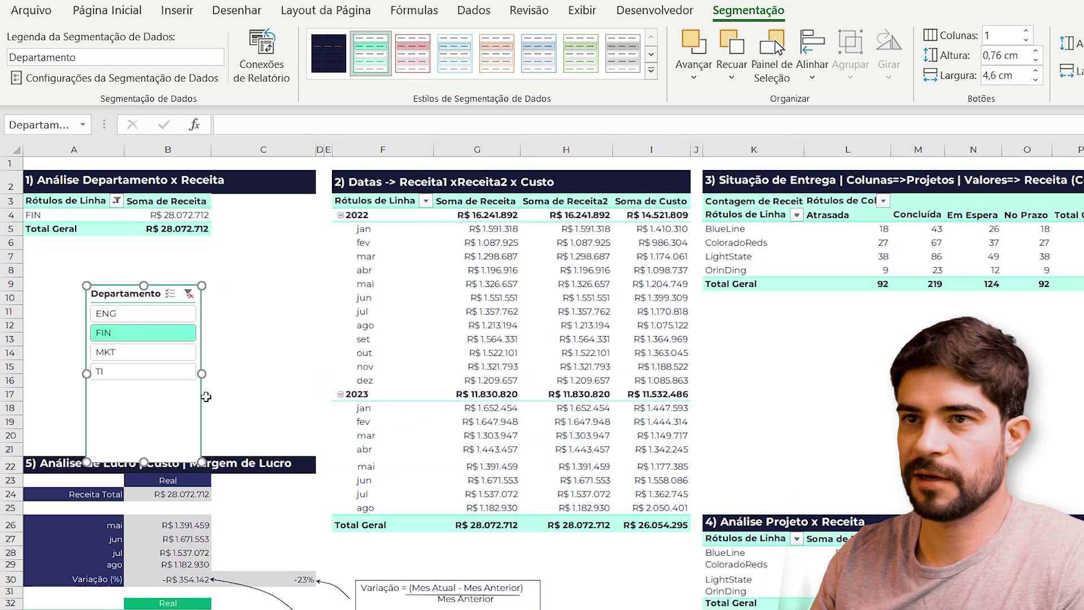
Clear the Departamento filter and test the slicer on FIN, MKT, TI and ENG across all connected tables, ending on ENG.
click(190, 294)
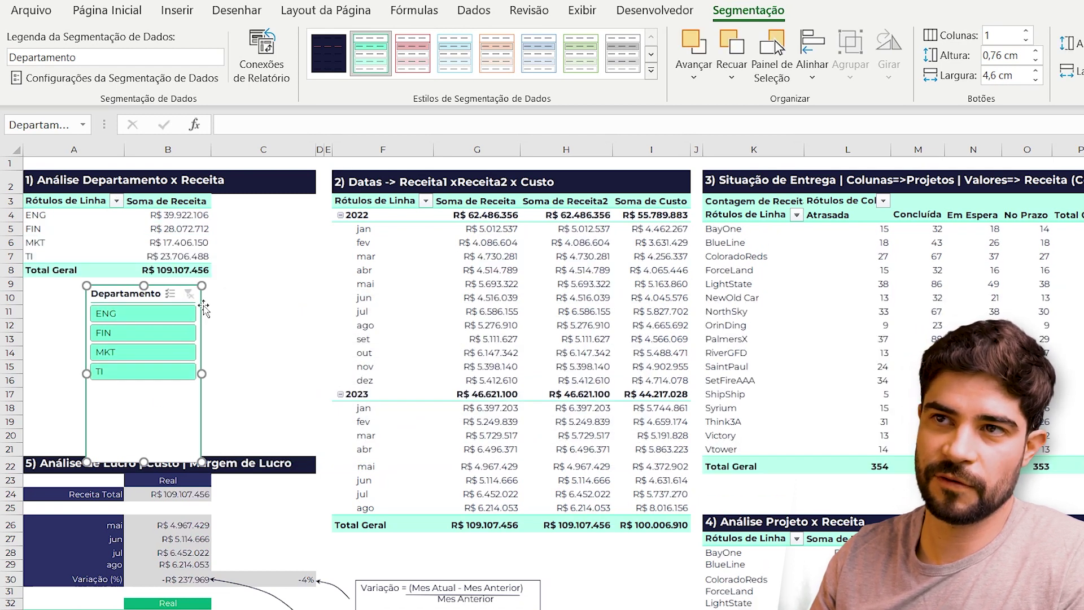
click(118, 333)
click(129, 356)
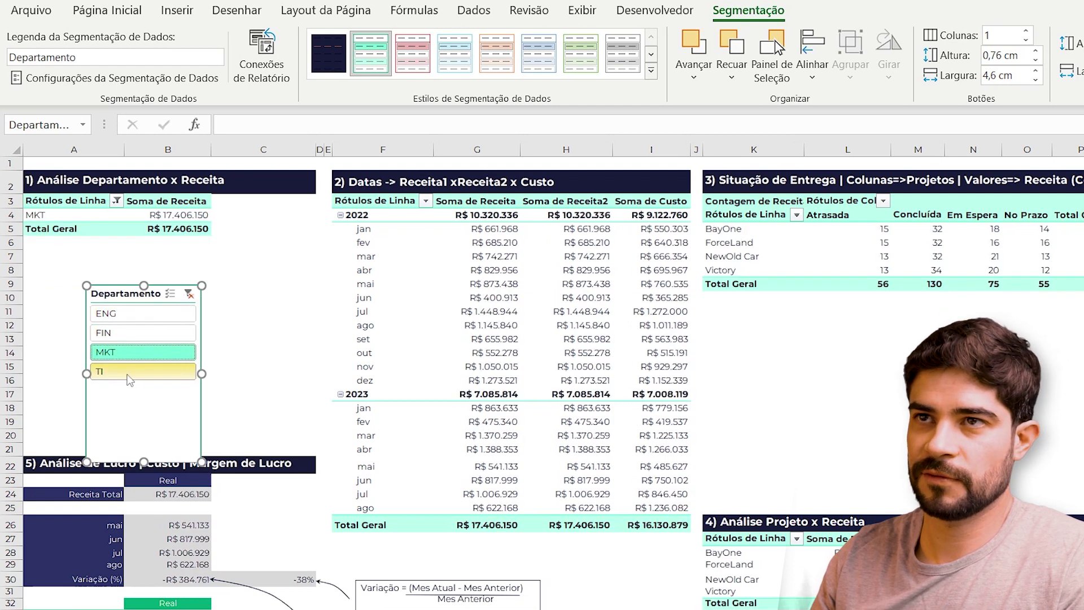
click(128, 373)
click(148, 333)
click(153, 350)
click(159, 317)
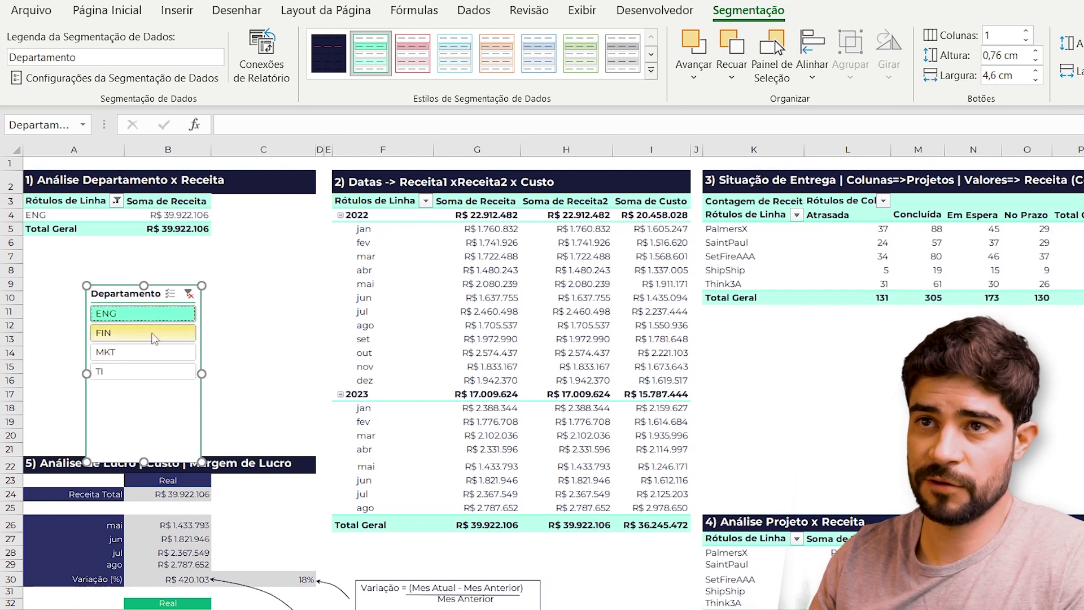
Switch the Departamento slicer through FIN, MKT, TI and ENG once more to check the pivot tables, ending on FIN.
click(152, 337)
click(145, 351)
click(144, 372)
click(146, 333)
click(146, 320)
click(144, 352)
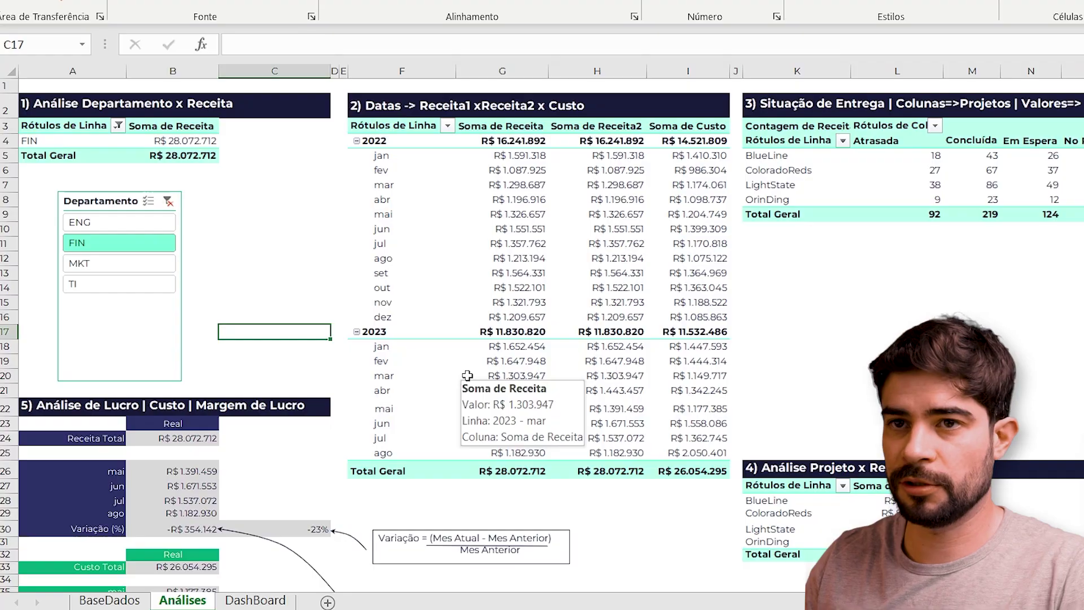
Move the Departamento slicer from the Análises sheet to the DashBoard sheet.
click(255, 600)
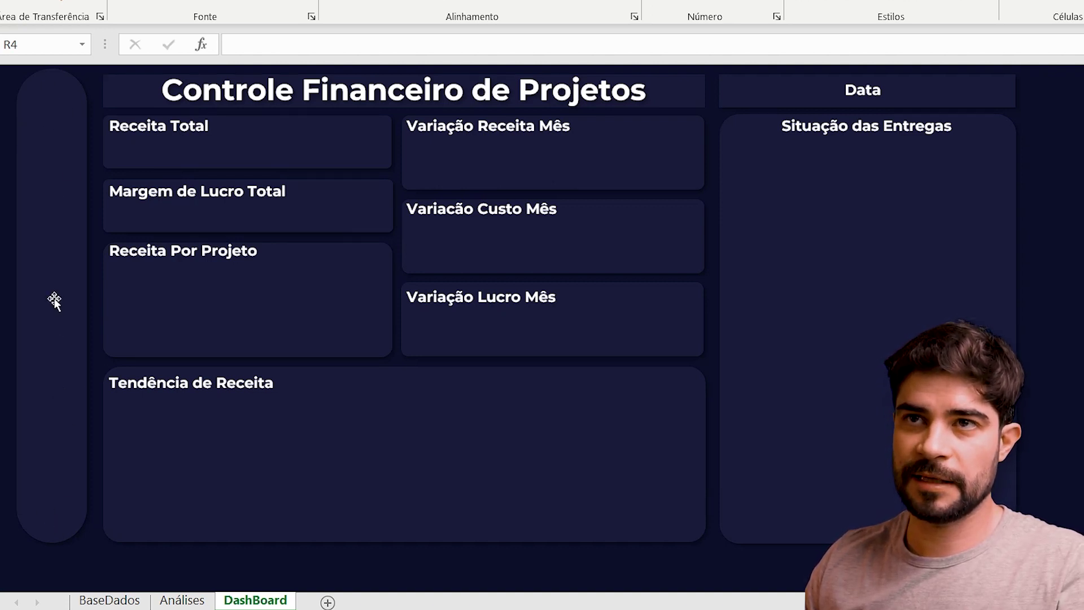
click(182, 598)
click(96, 210)
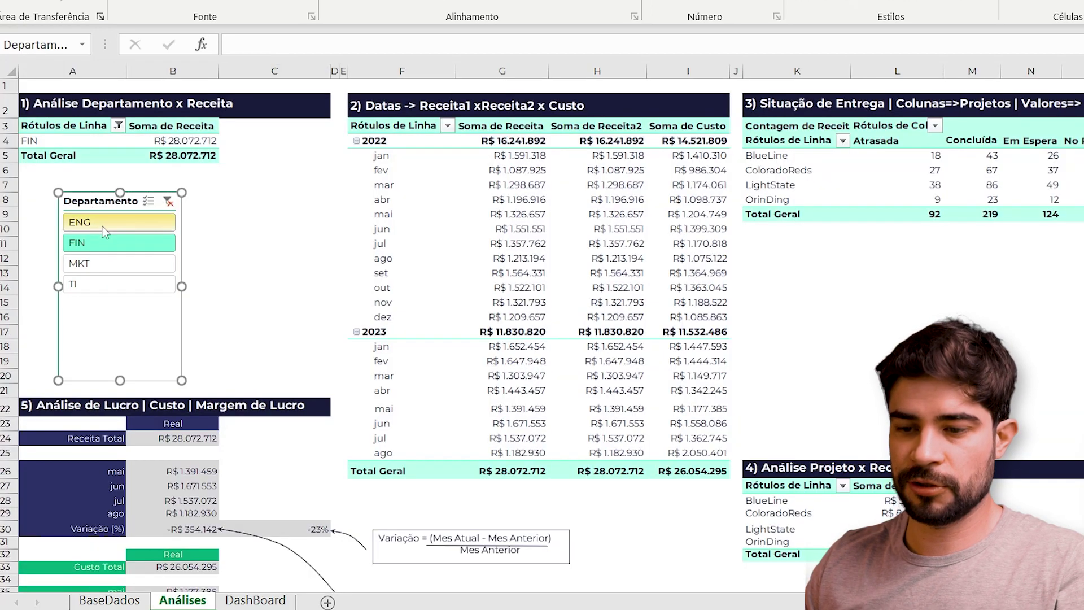
key(ctrl+x)
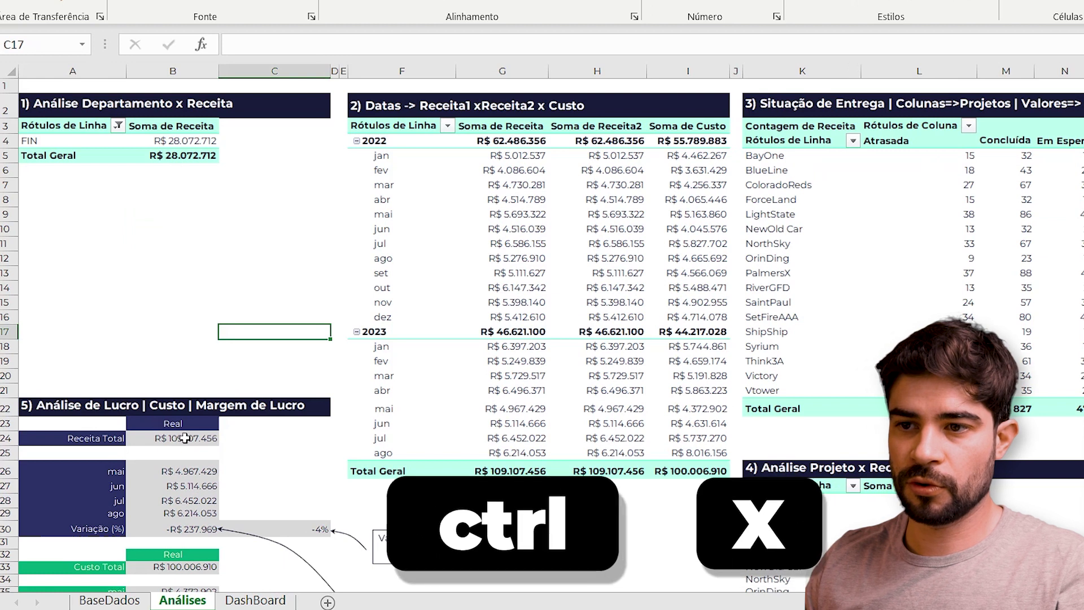
click(255, 600)
key(ctrl+v)
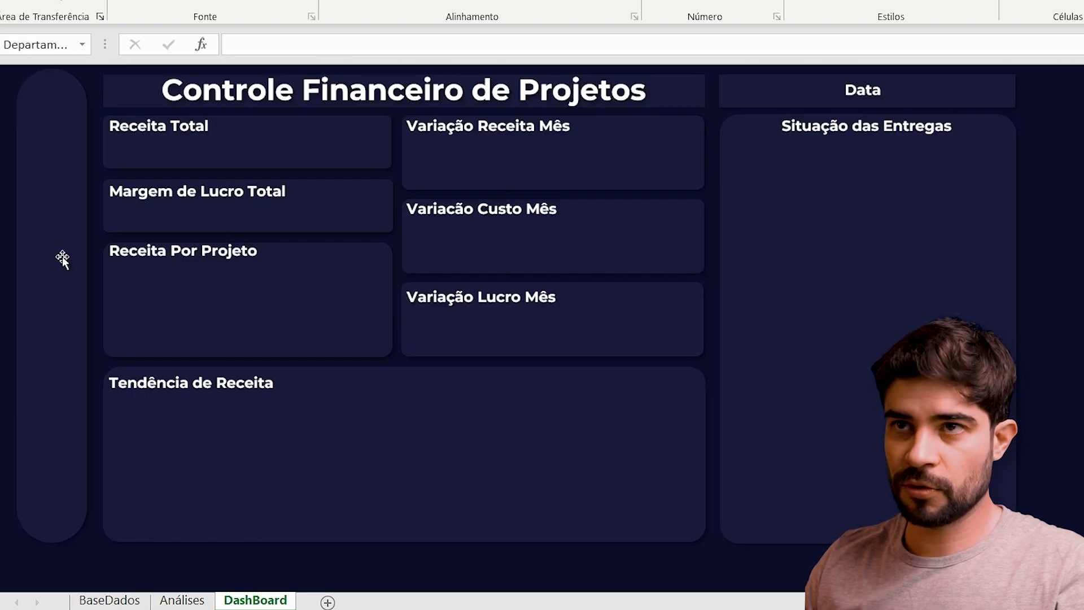
Position the Departamento slicer over the dashboard's narrow vertical side panel and resize it to the panel's width and most of its height.
drag(1017, 114, 44, 103)
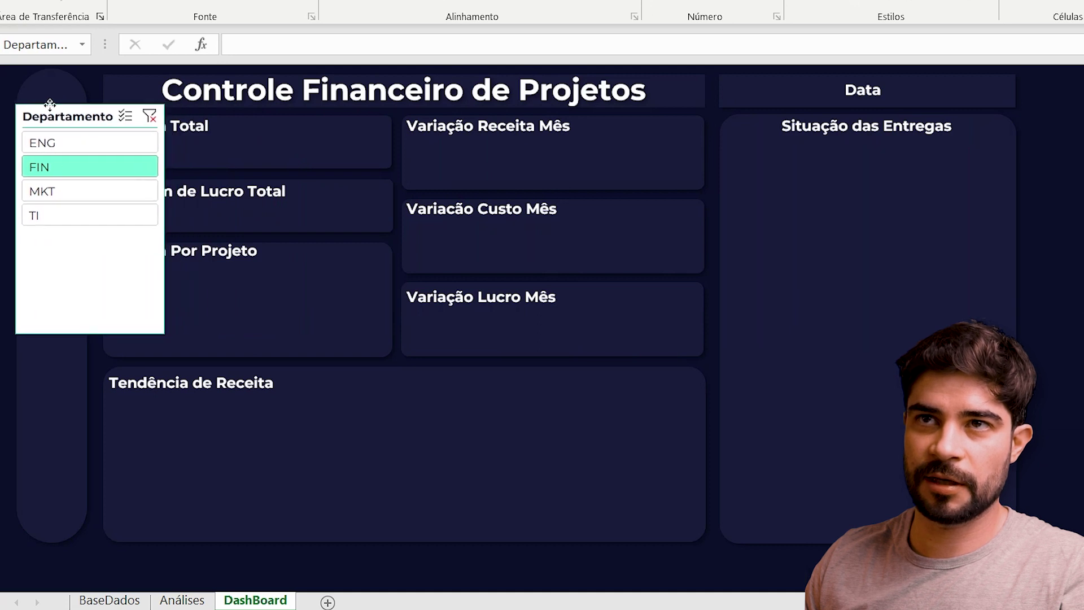
drag(89, 334, 89, 518)
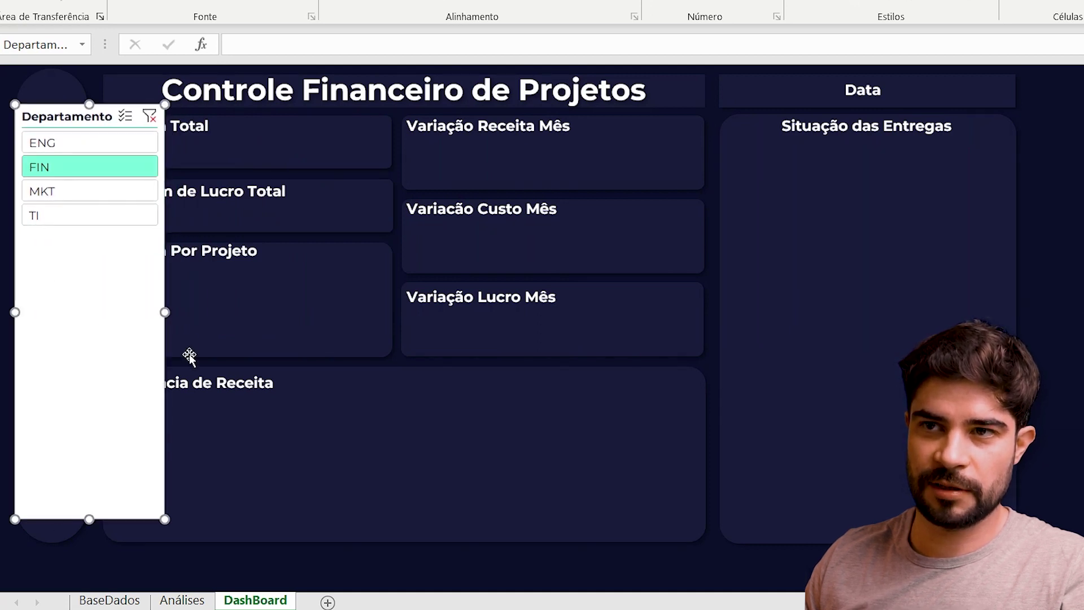
drag(153, 311, 82, 296)
Hide the header of the Departamento slicer in its slicer settings.
right_click(47, 266)
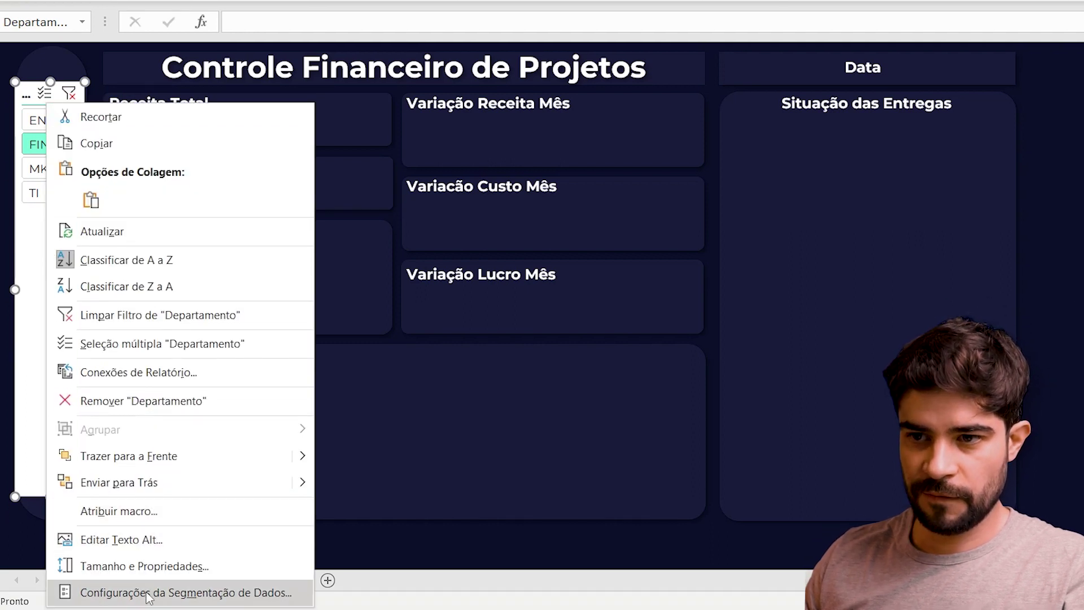
click(148, 594)
drag(146, 353, 238, 137)
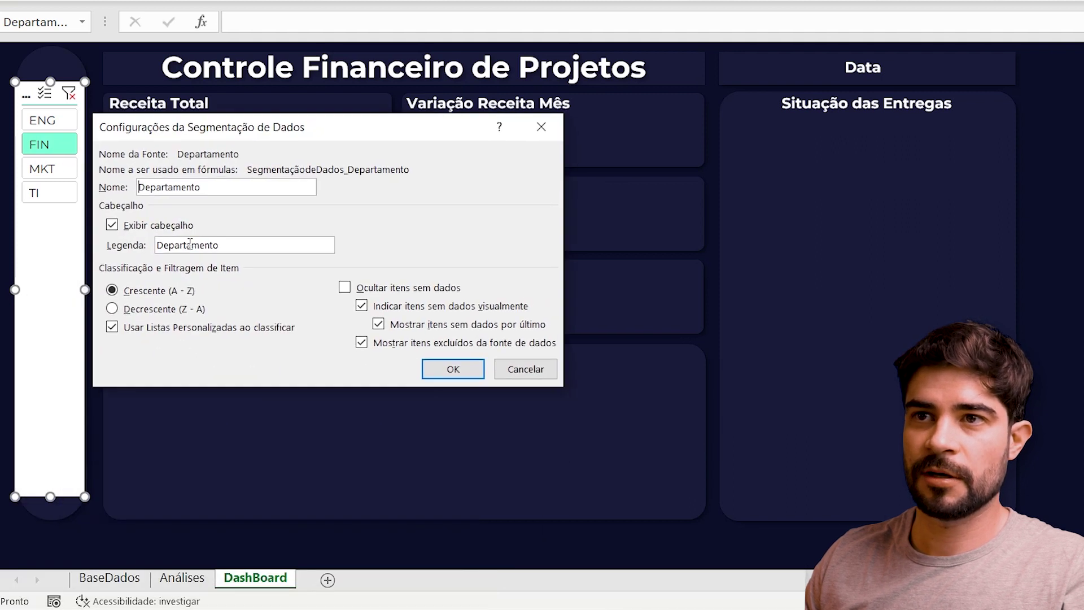
click(113, 228)
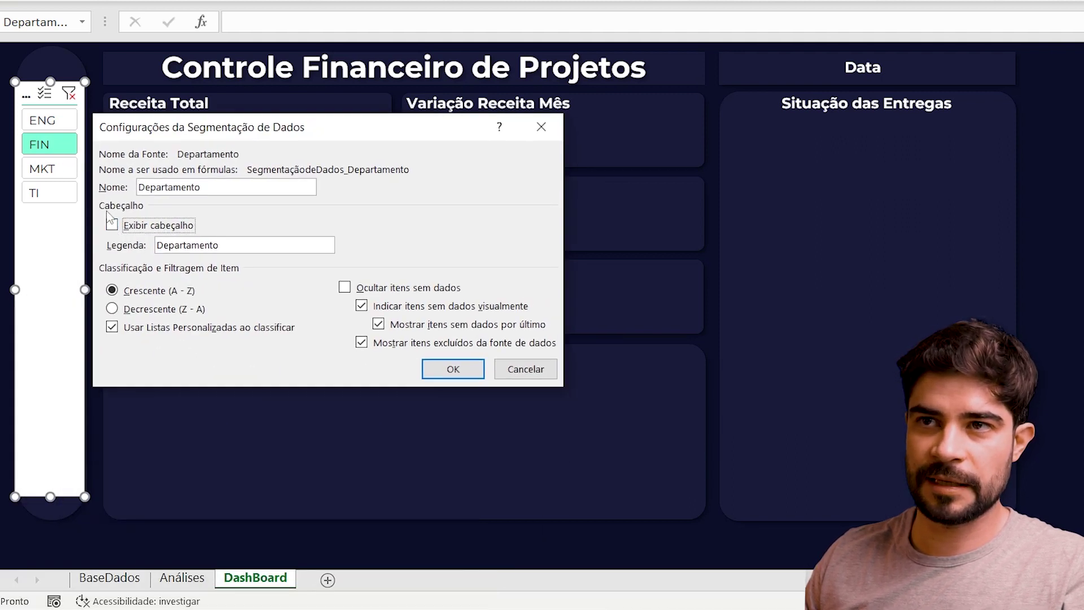
click(452, 368)
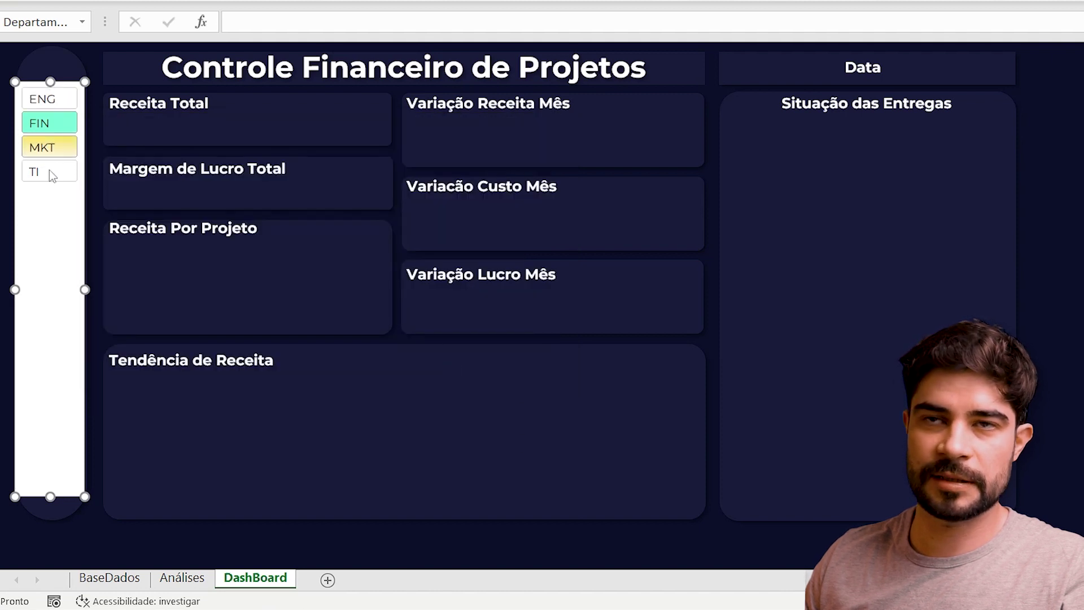
click(123, 334)
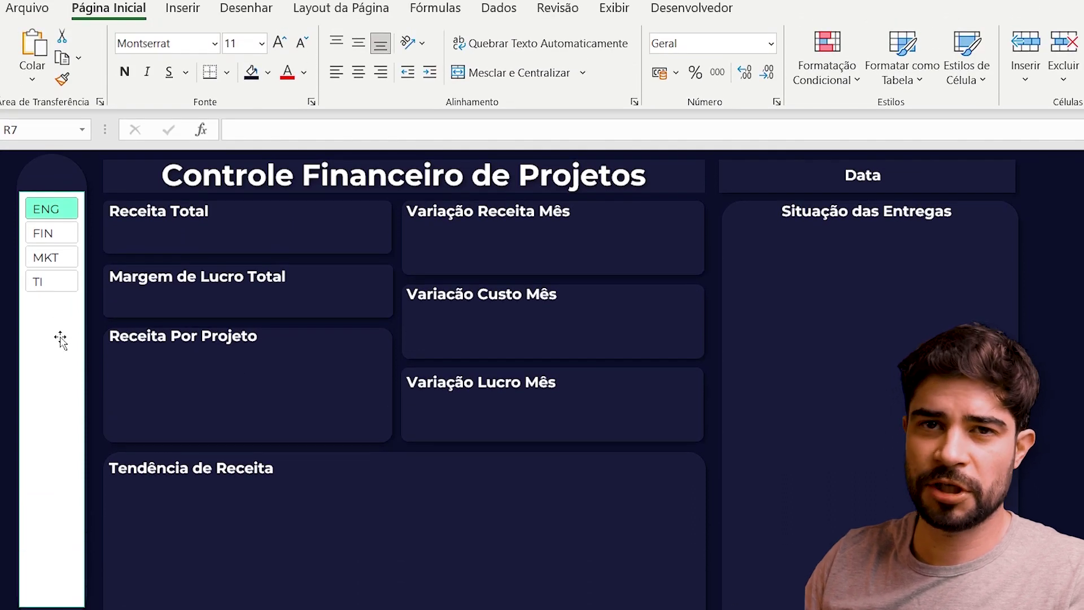
Create a new slicer style for the Departamento slicer named "formatacao dashboard".
click(60, 340)
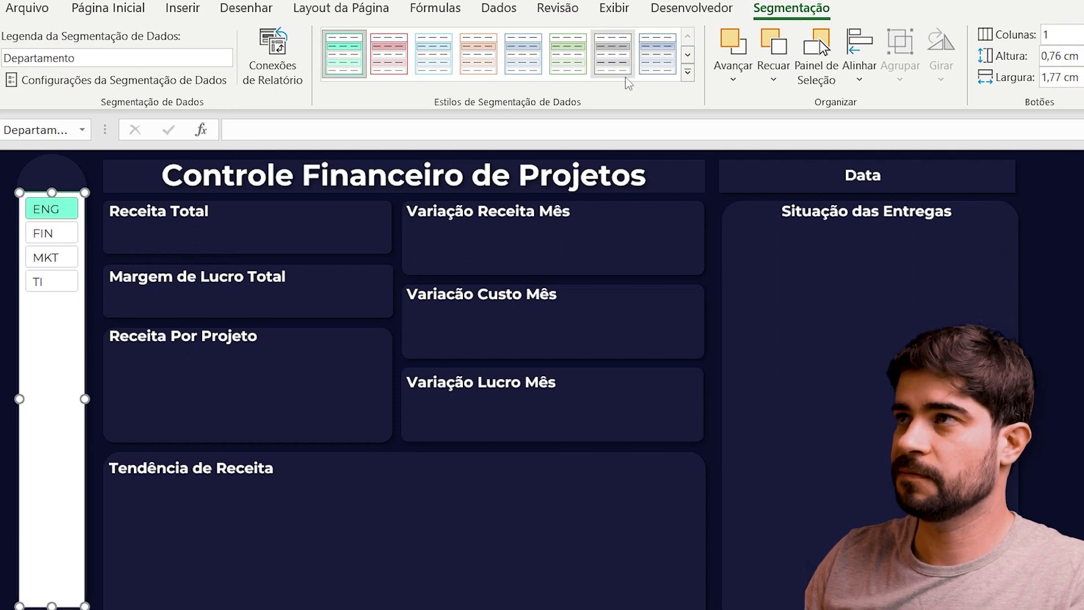
click(688, 76)
click(452, 212)
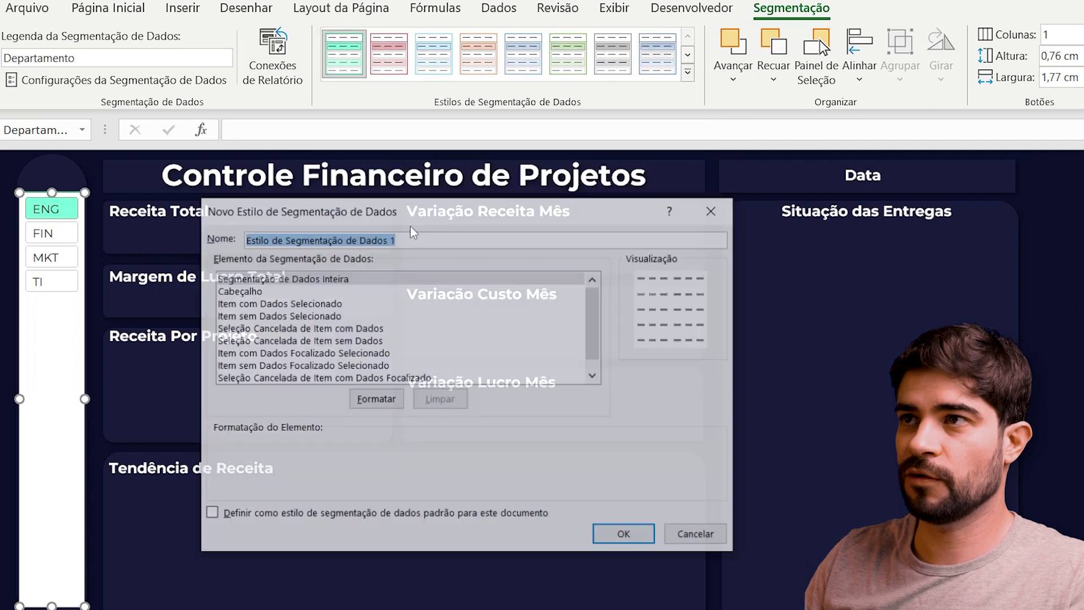
text(formata)
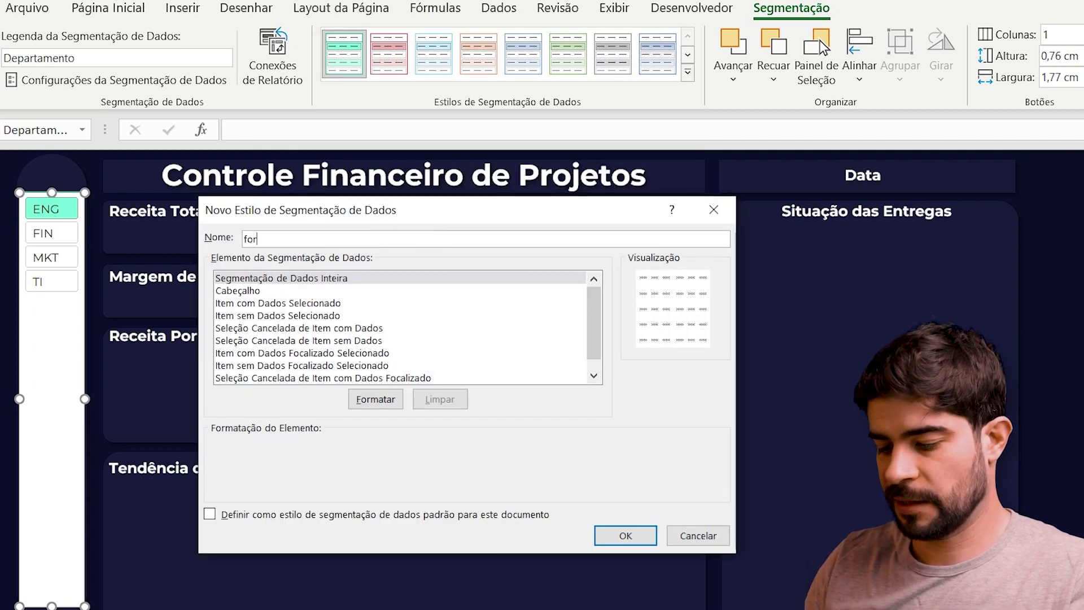
text(board)
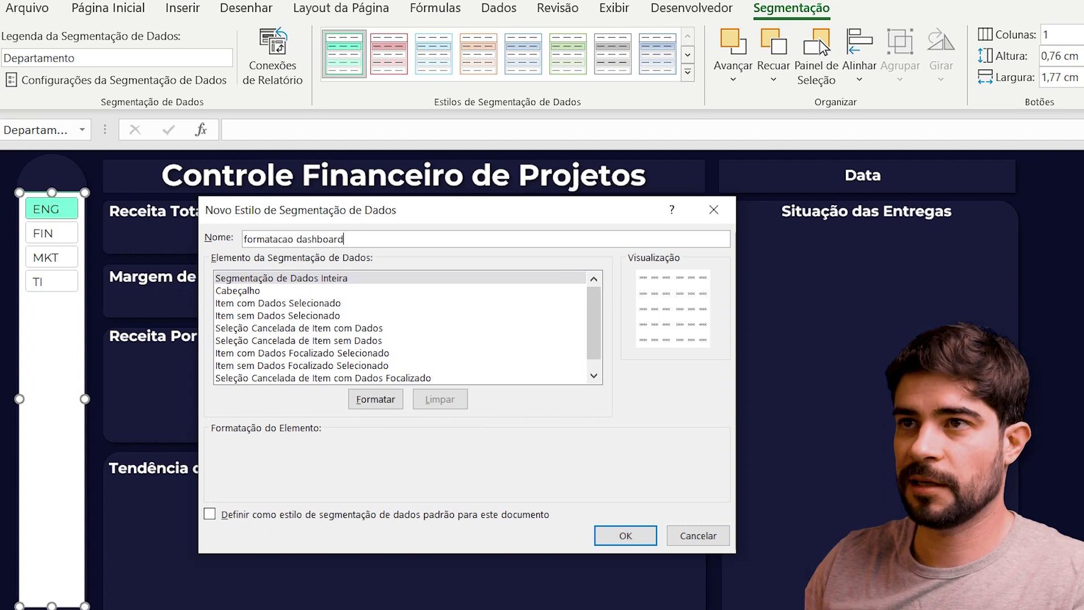
Set the style's Segmentação de Dados Inteira font to Montserrat ExtraBold, size 16, in the dark navy Texto 1 theme colour.
click(249, 280)
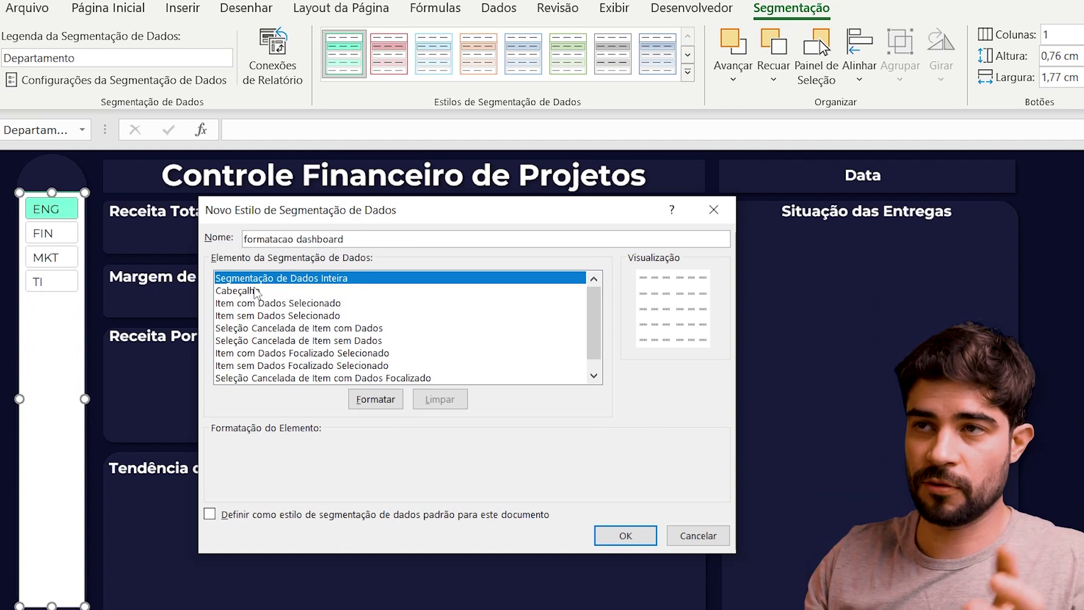
click(370, 404)
click(249, 164)
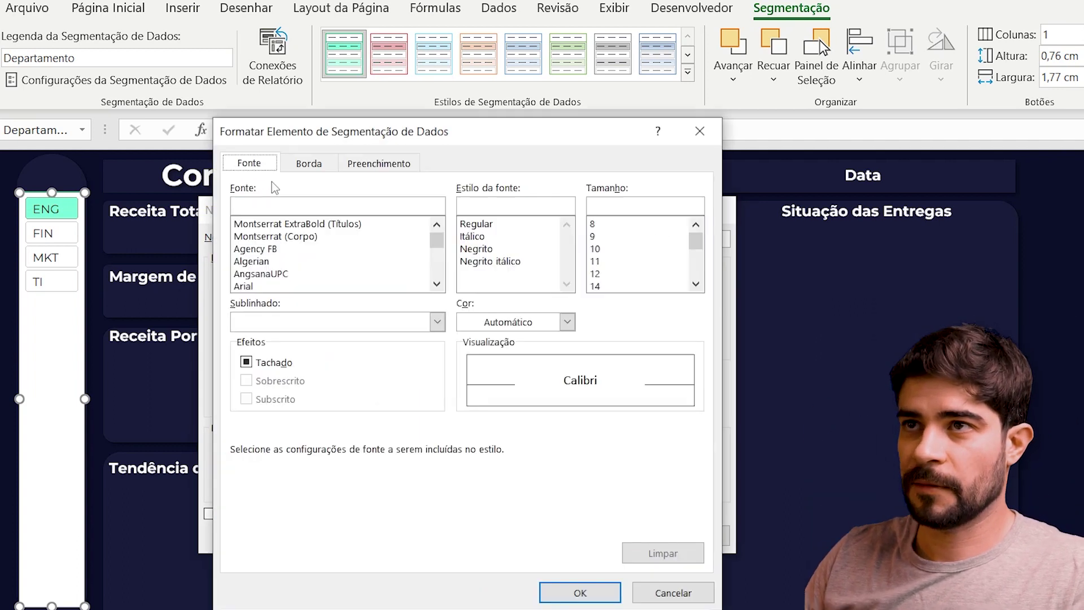
click(327, 224)
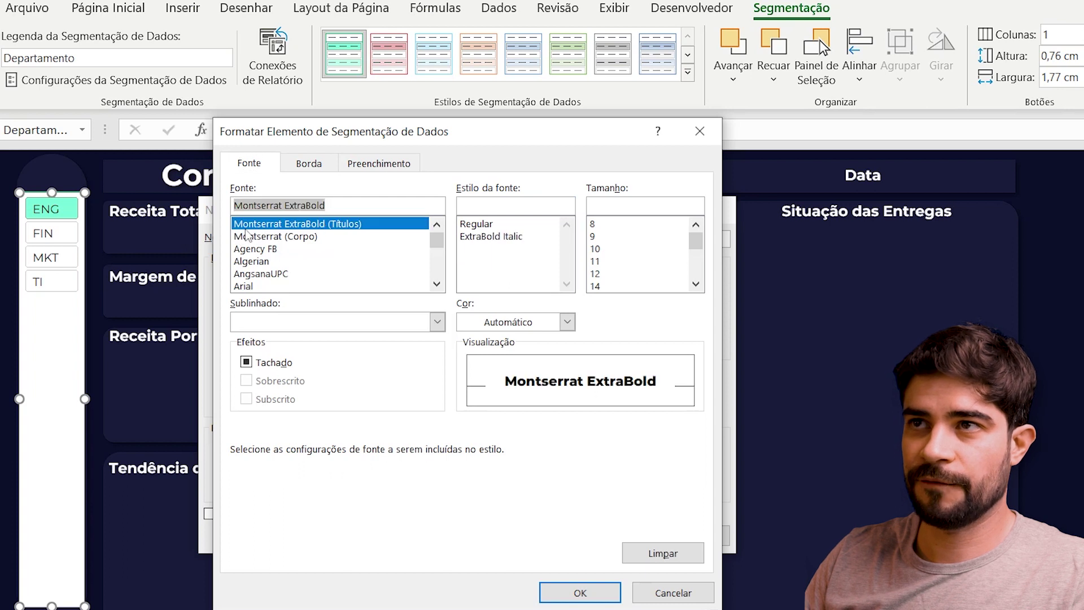
click(695, 284)
click(644, 286)
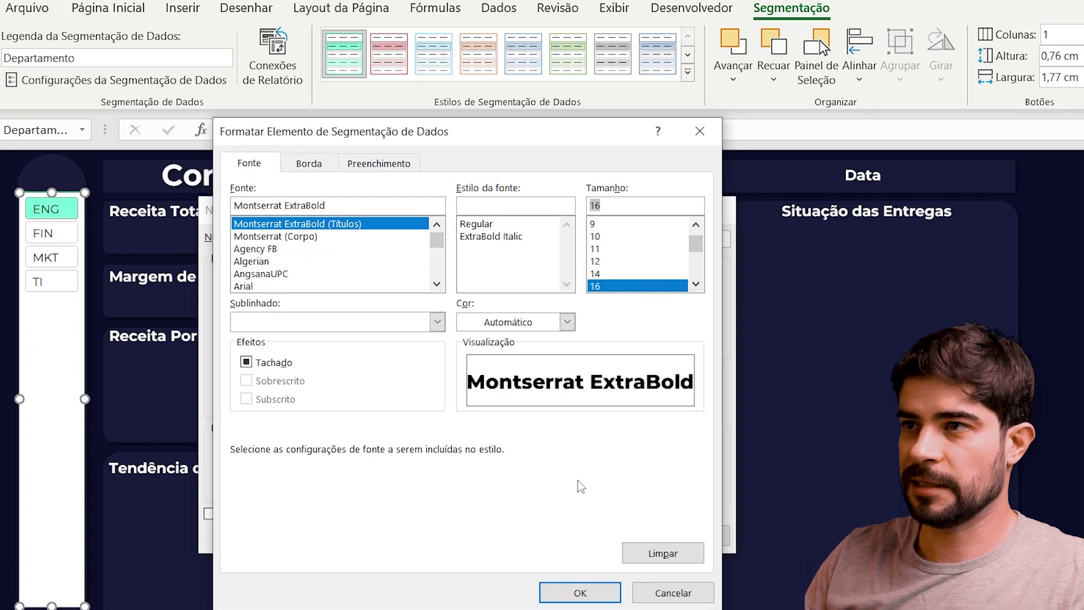
click(567, 322)
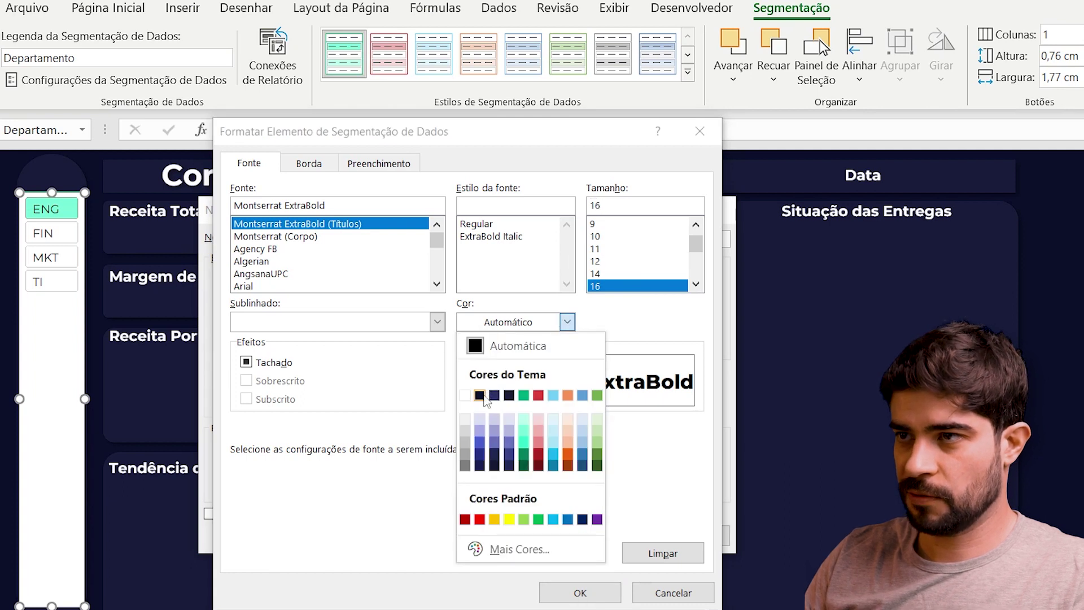
click(481, 396)
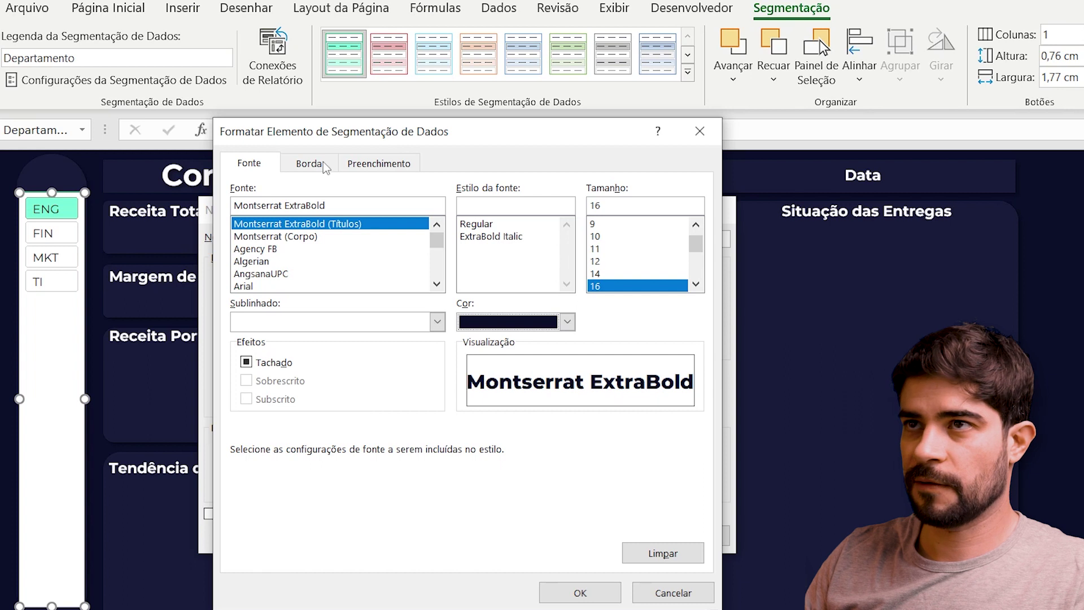
Remove the borders on all four sides of the Segmentação de Dados Inteira element.
click(312, 169)
click(266, 227)
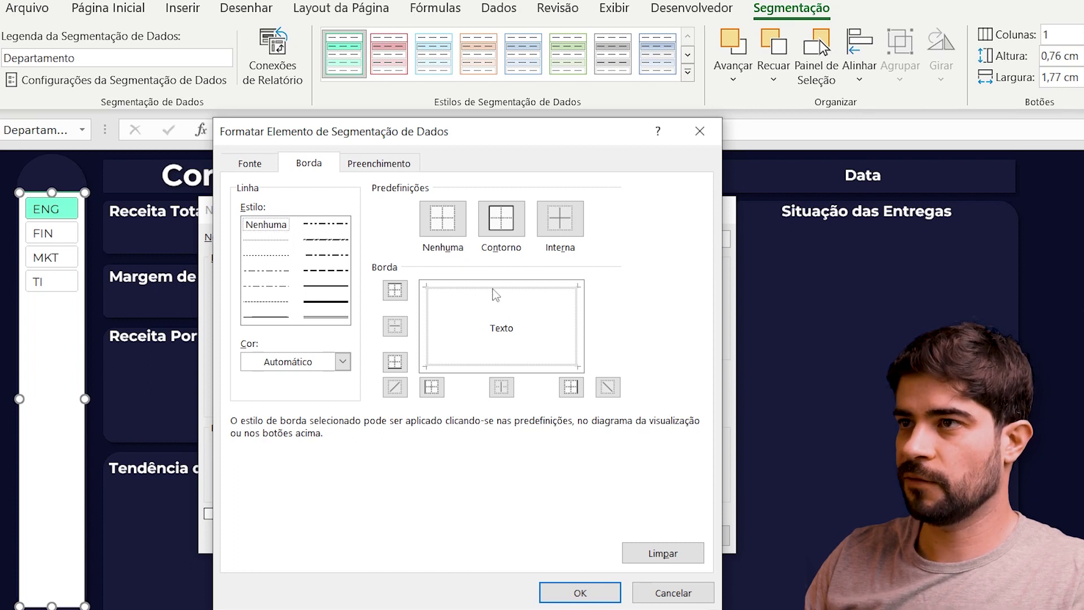
click(539, 289)
click(578, 333)
click(561, 367)
click(428, 337)
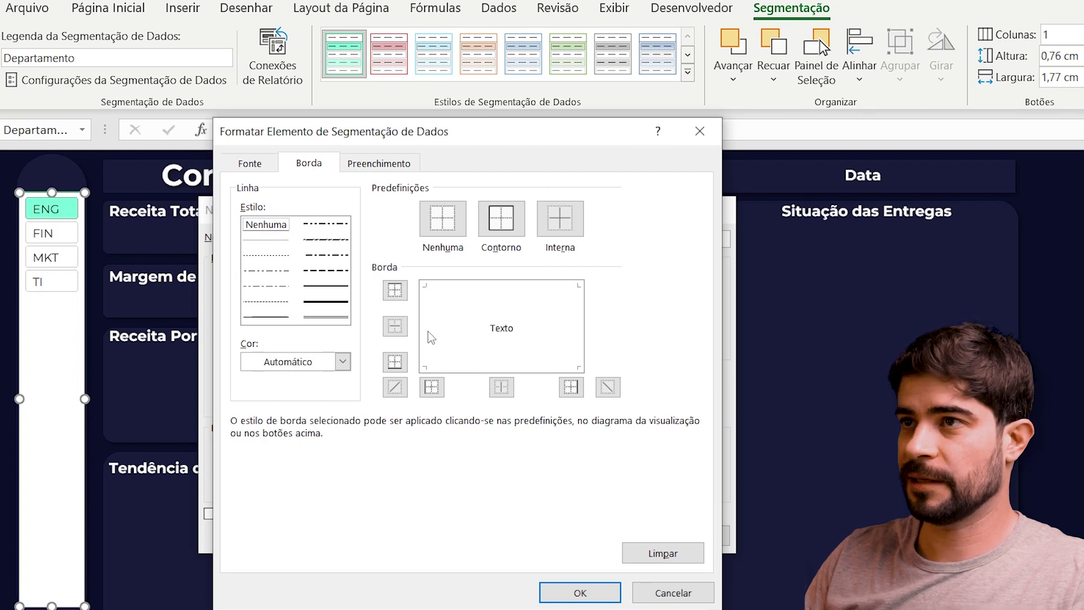
Fill the Segmentação de Dados Inteira element with the dark navy theme colour matching the dashboard panels and apply its formatting.
click(371, 166)
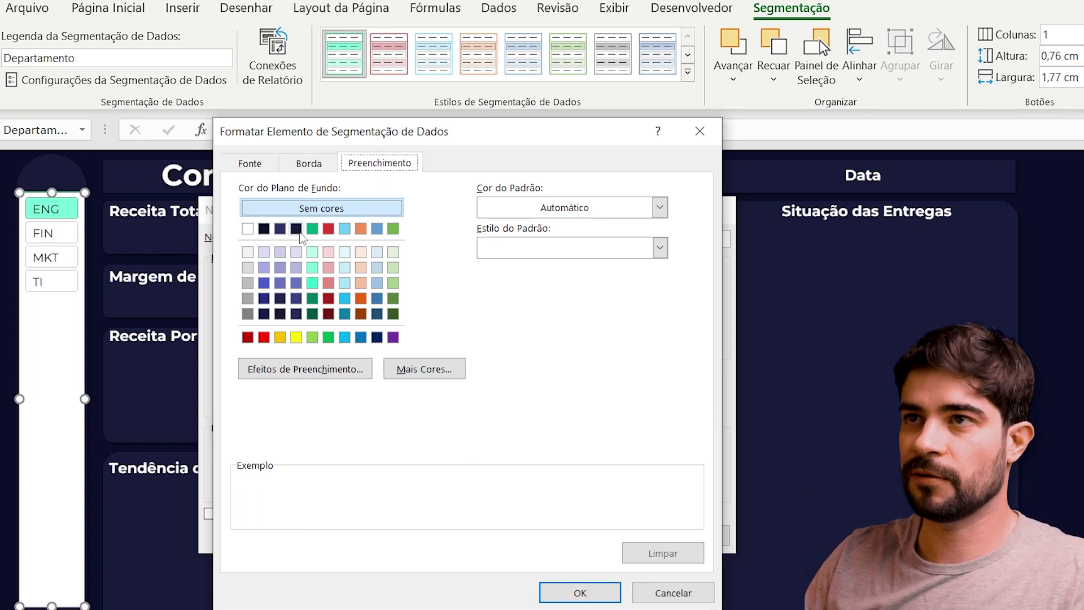
click(295, 229)
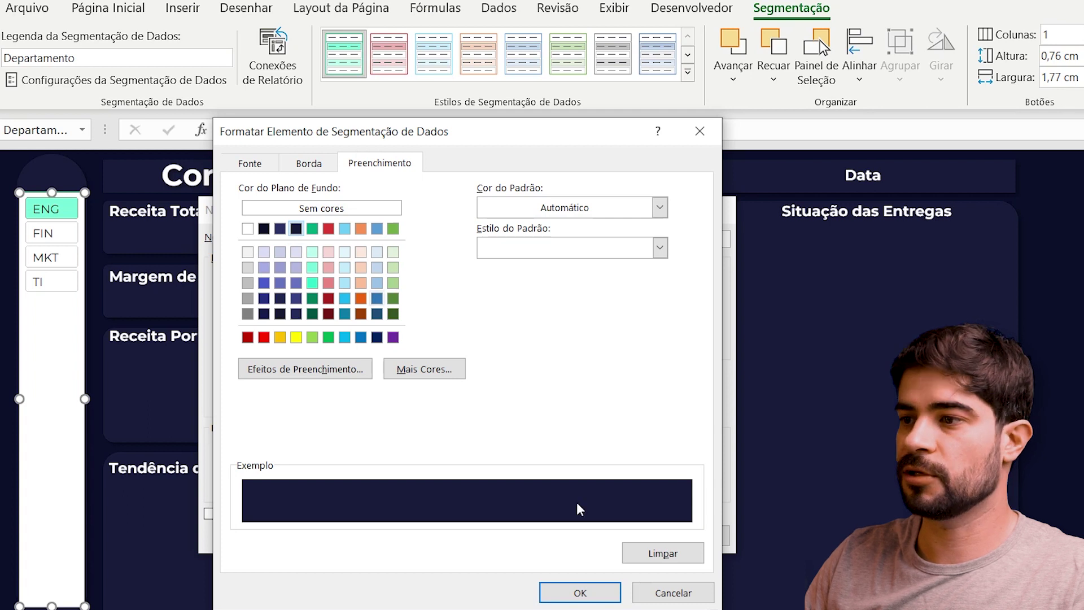
click(580, 591)
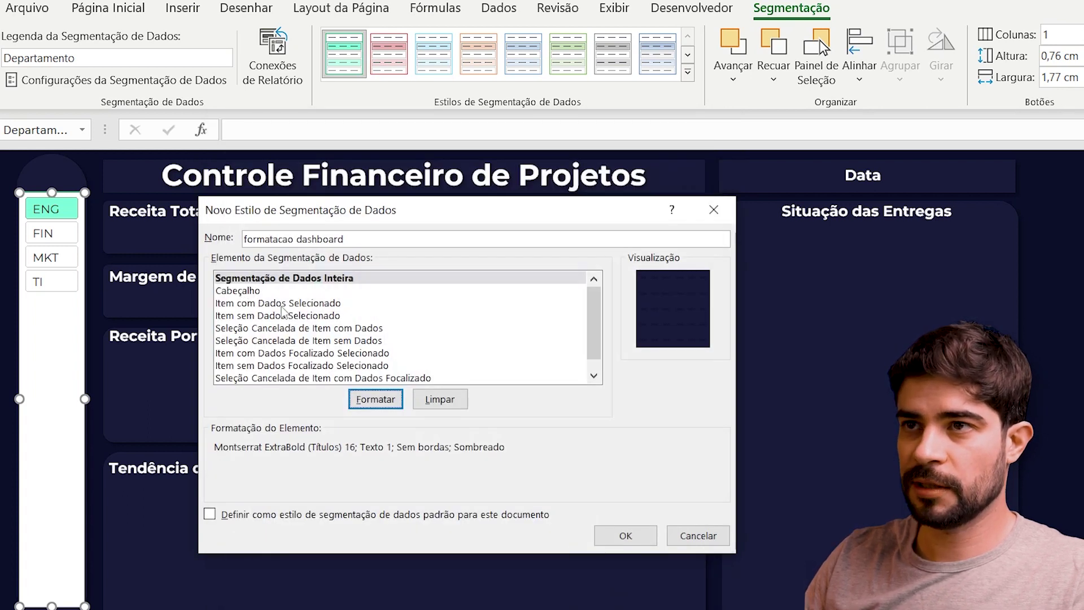
Format Item com Dados Selecionado with the dark navy panel fill and the red Ênfase 2 font colour.
click(283, 305)
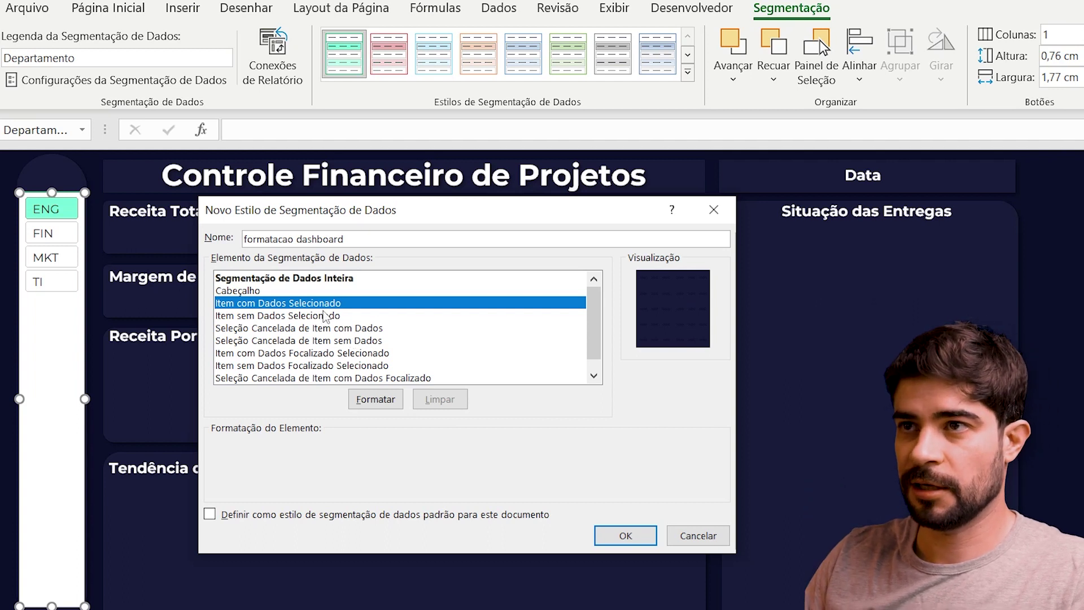
click(323, 315)
click(324, 304)
click(376, 399)
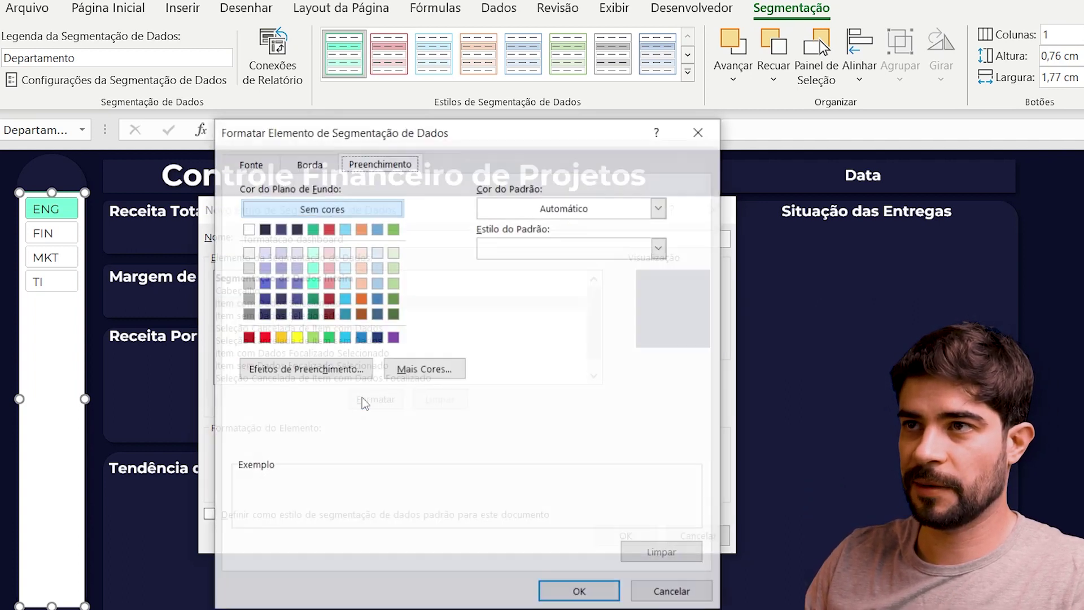
click(296, 228)
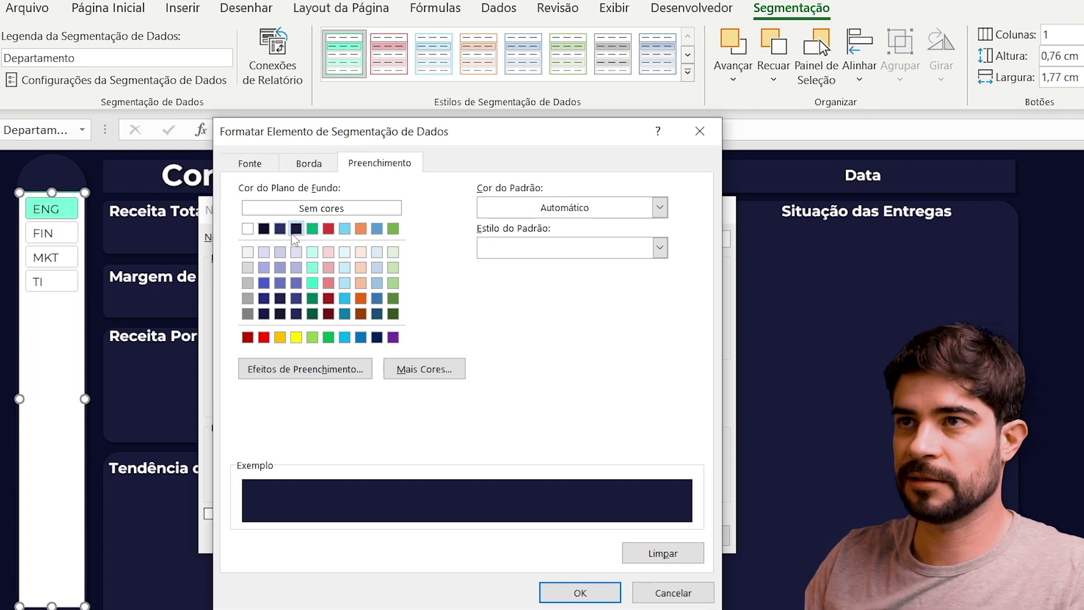
key(Return)
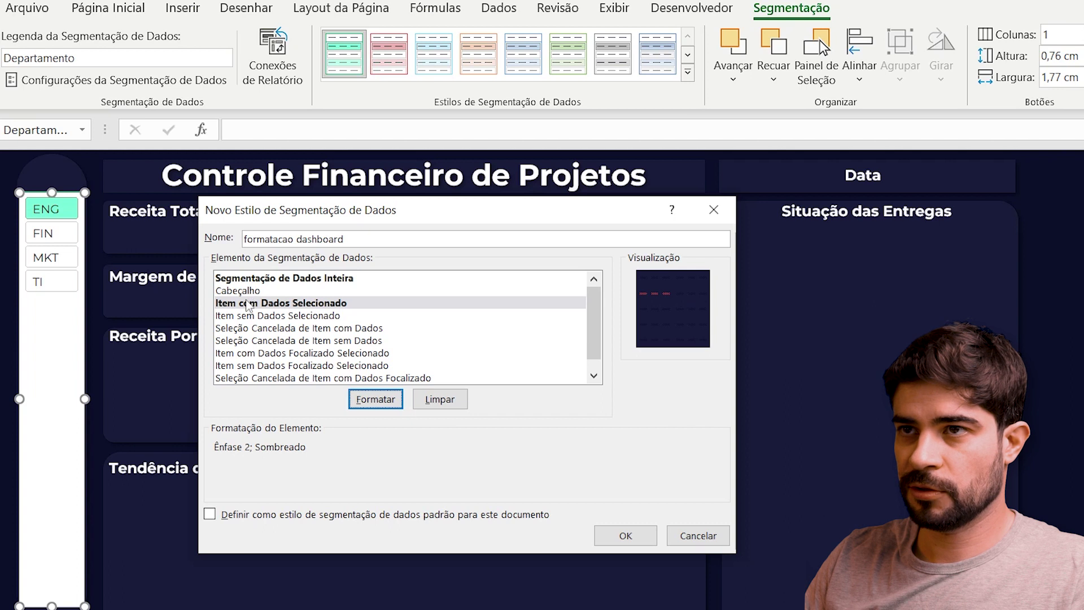
Set the font colour of Item com Dados Focalizado Selecionado to the red Ênfase 2 theme colour.
click(244, 353)
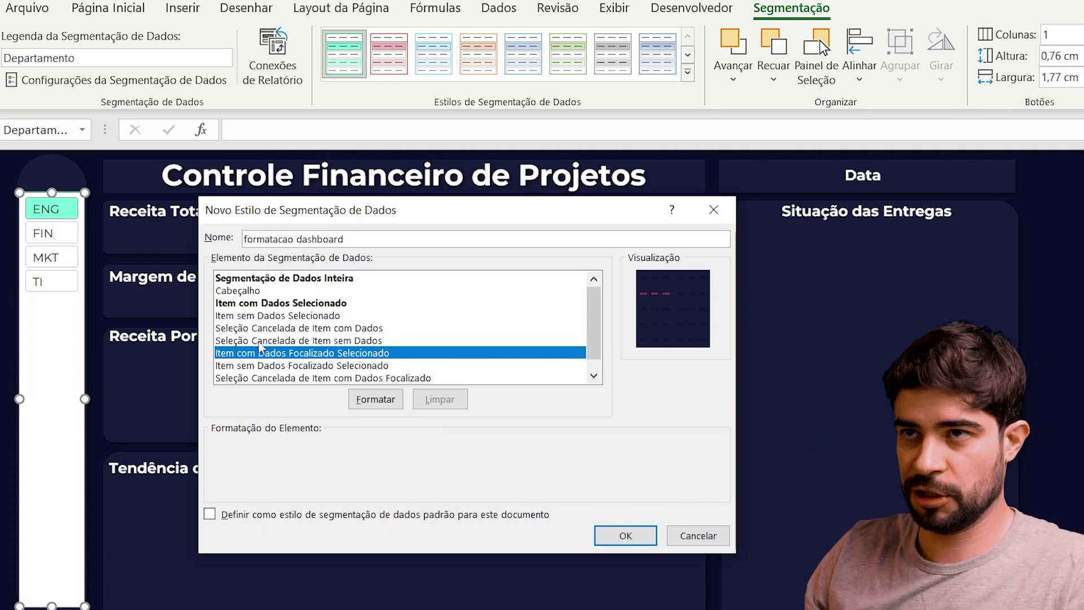
click(351, 403)
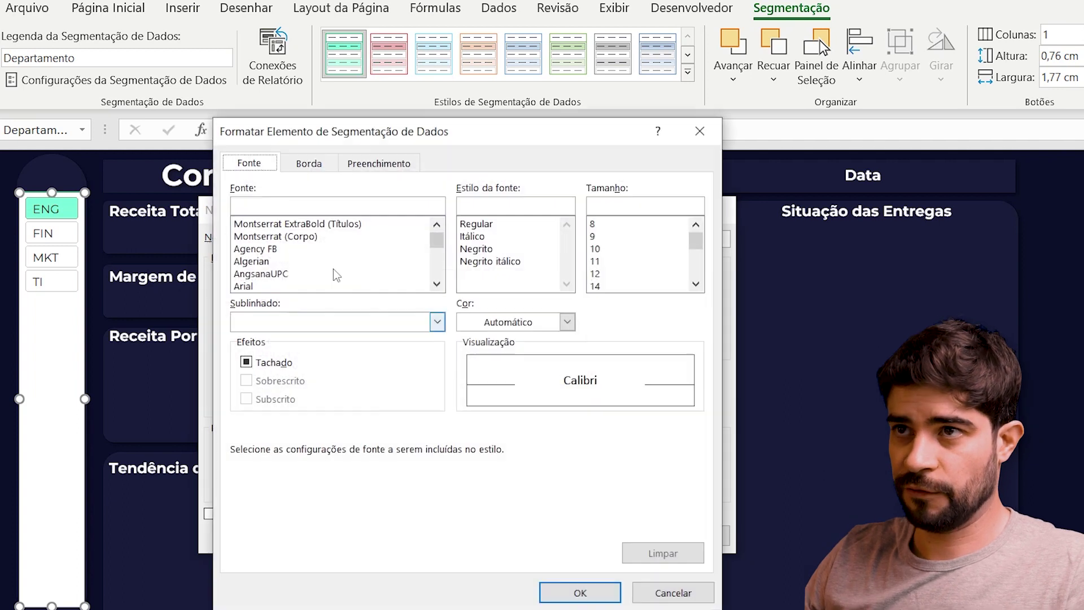
click(567, 322)
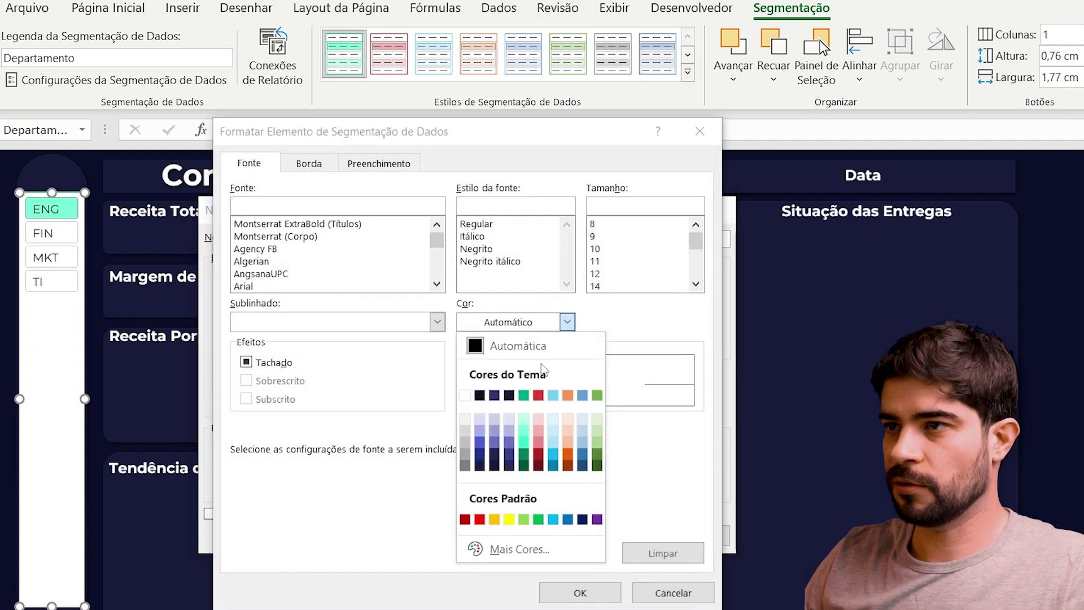
click(562, 457)
click(581, 592)
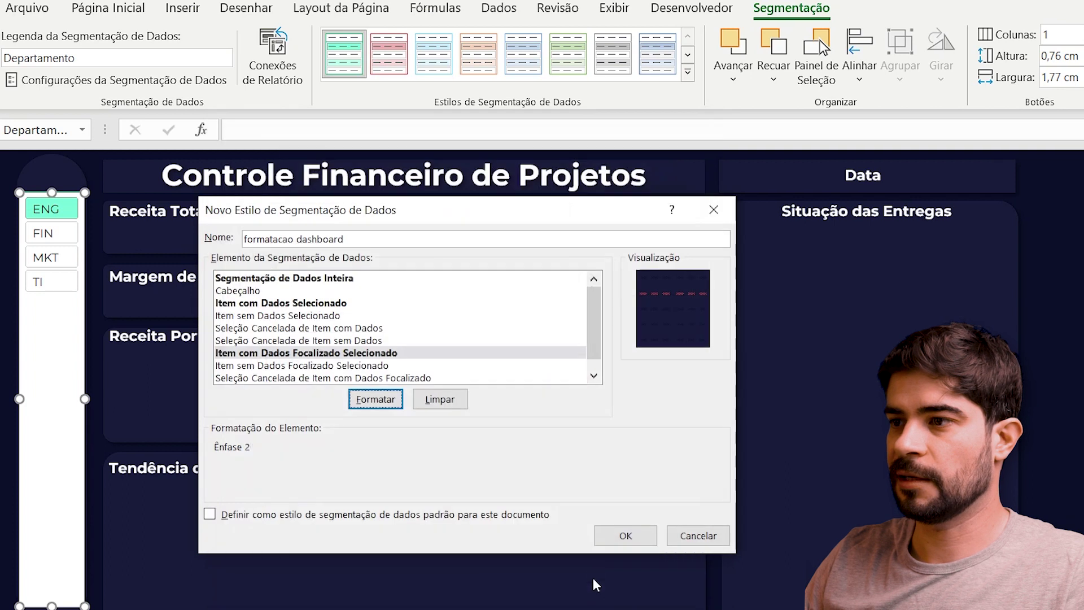
Save the custom slicer style formatacao dashboard and apply it to the Departamento slicer.
click(624, 532)
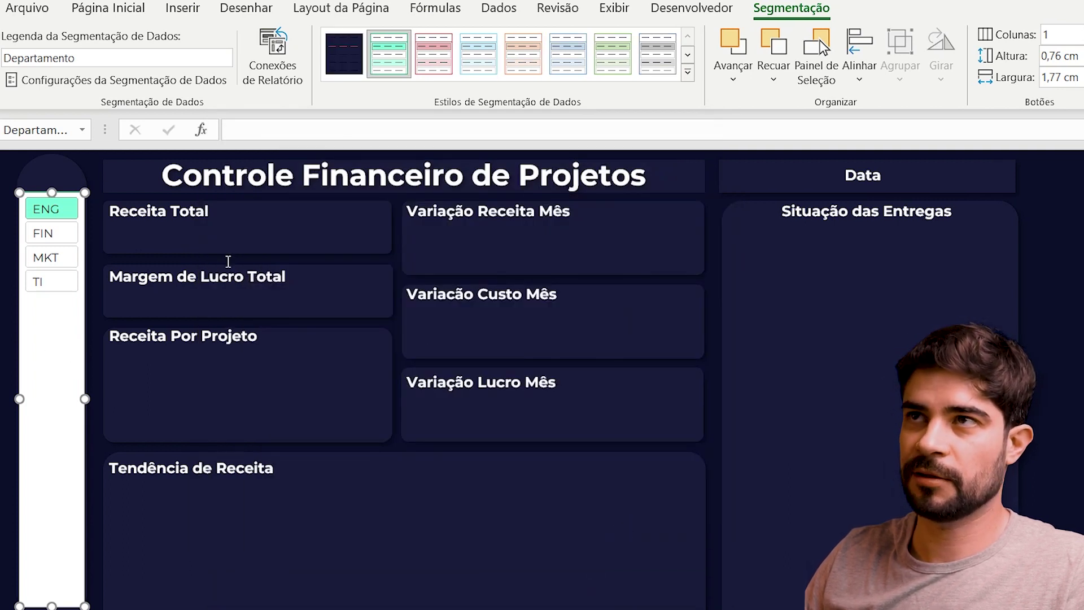
click(349, 65)
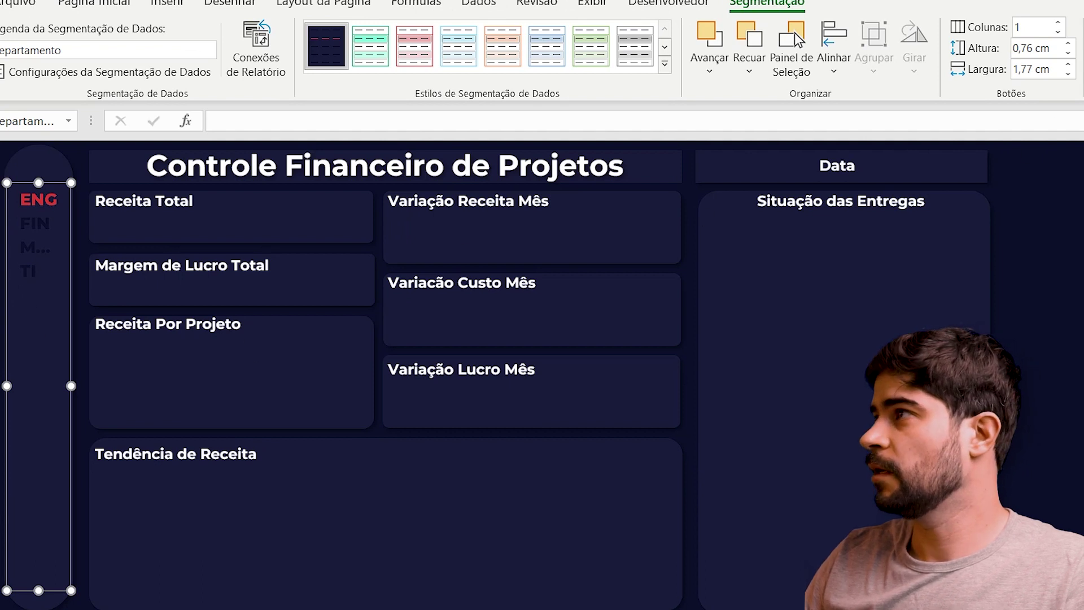
Set the Departamento slicer's button height to 3,2 cm and widen the slicer slightly so its longer labels fit.
click(1069, 45)
click(1069, 44)
click(1068, 44)
click(1069, 45)
click(1069, 44)
click(1068, 45)
click(1069, 44)
click(1069, 44)
click(1068, 44)
click(1069, 44)
click(1068, 44)
click(1069, 44)
click(1068, 44)
click(1069, 44)
click(1069, 44)
click(1068, 44)
click(1069, 44)
click(1068, 44)
click(1069, 44)
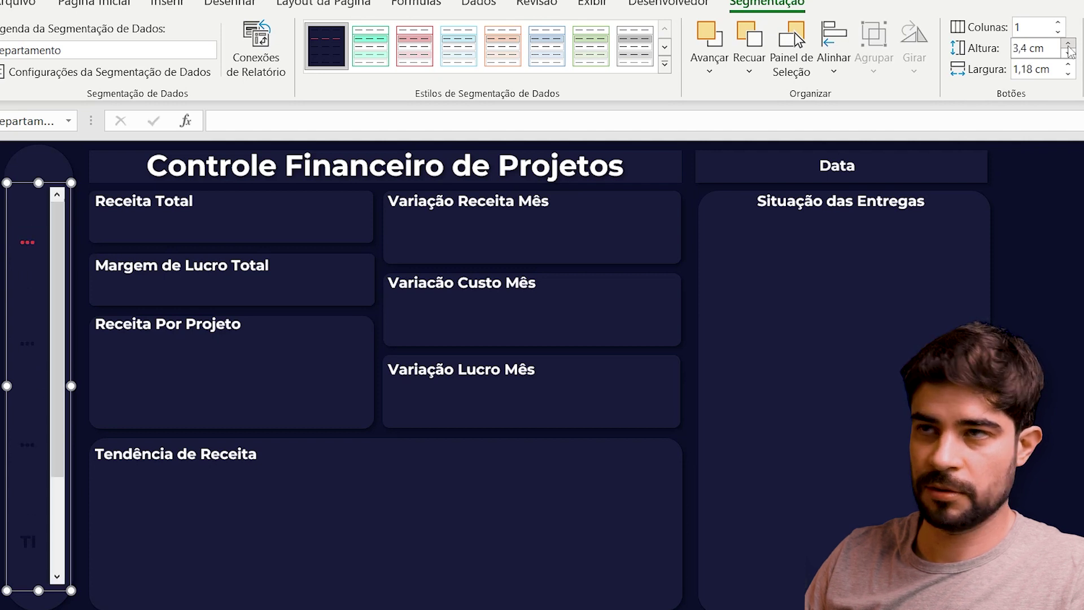
click(1069, 52)
click(1069, 53)
drag(68, 388, 76, 388)
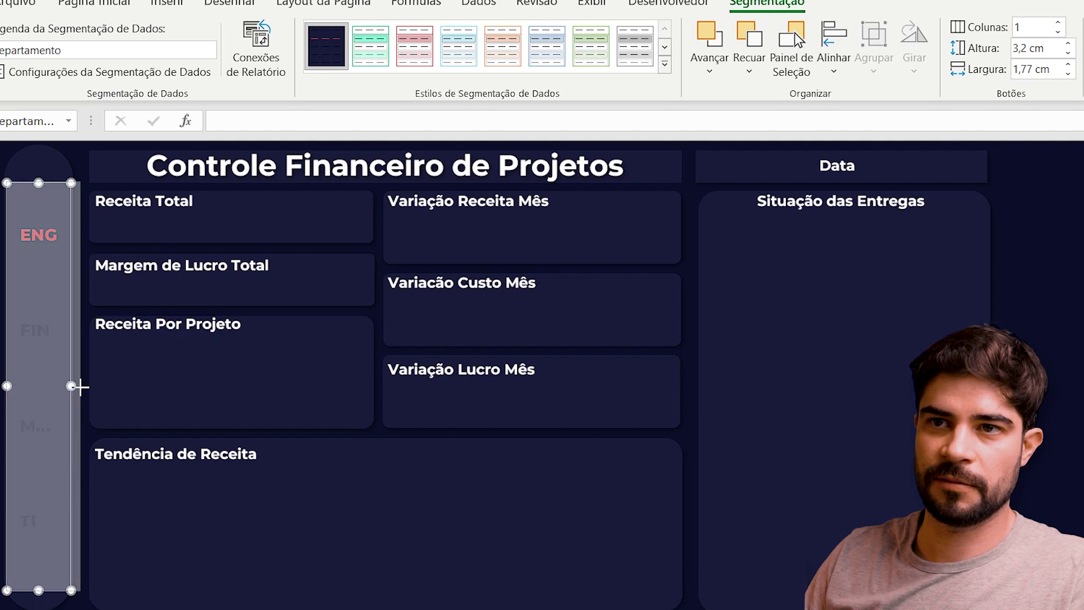
click(225, 262)
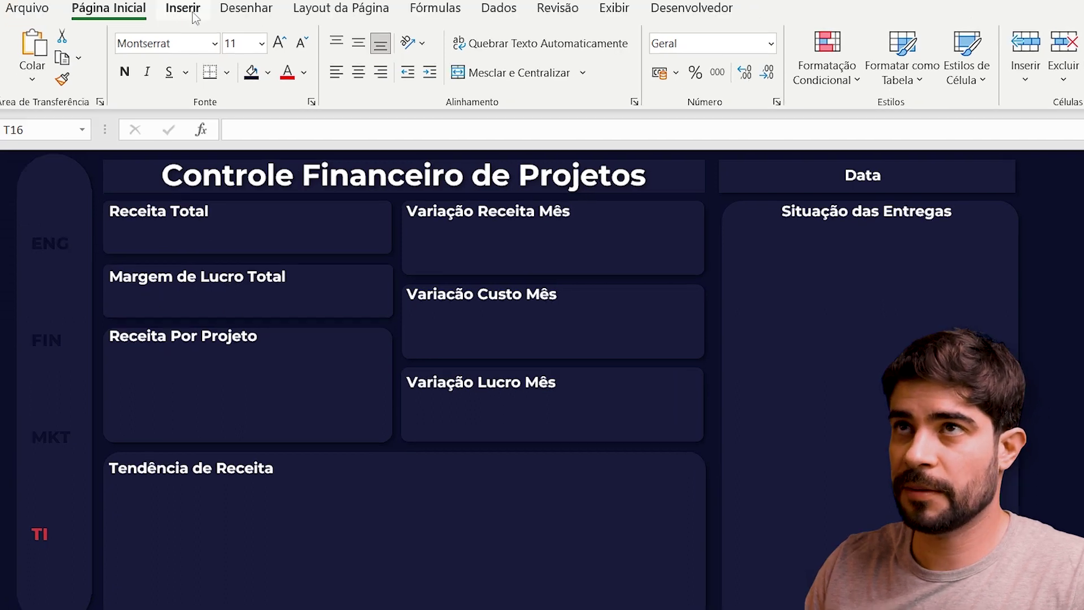
Draw a text box inside the Receita Total card, to the right of and just below its title.
click(167, 2)
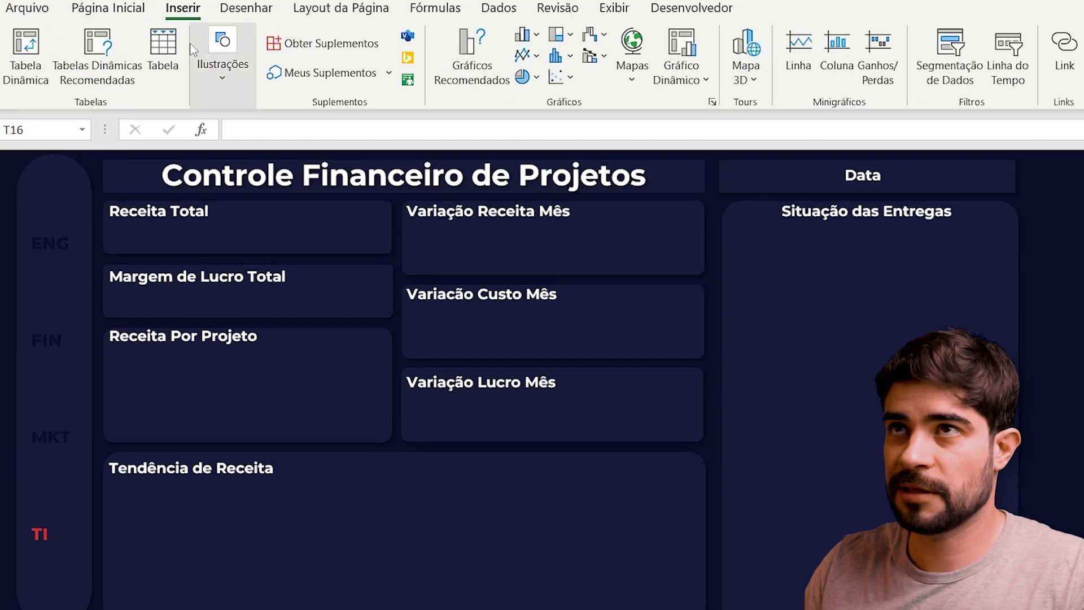
click(823, 53)
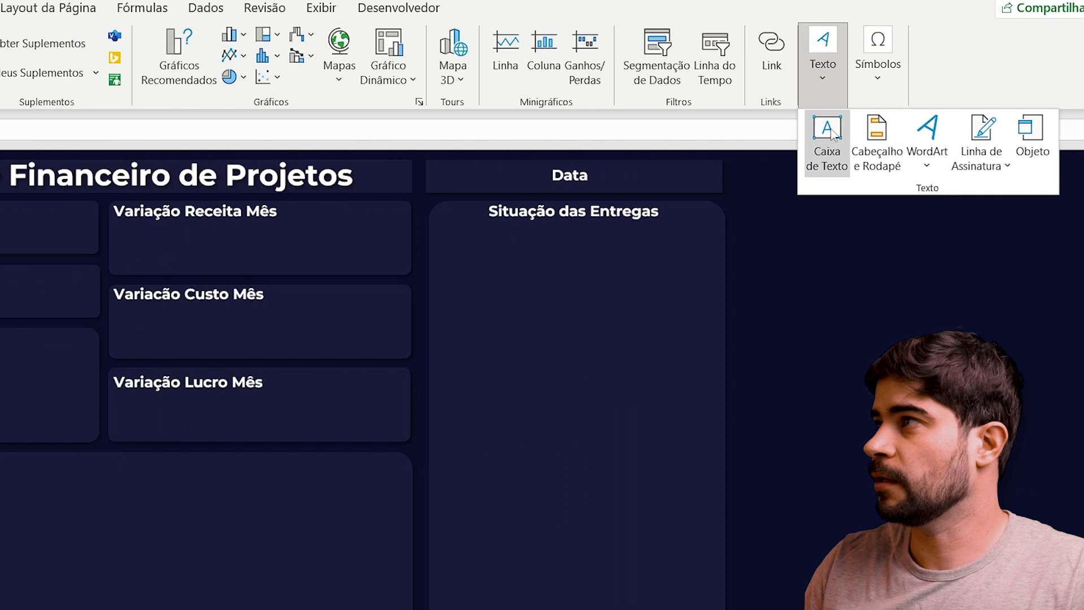
click(827, 150)
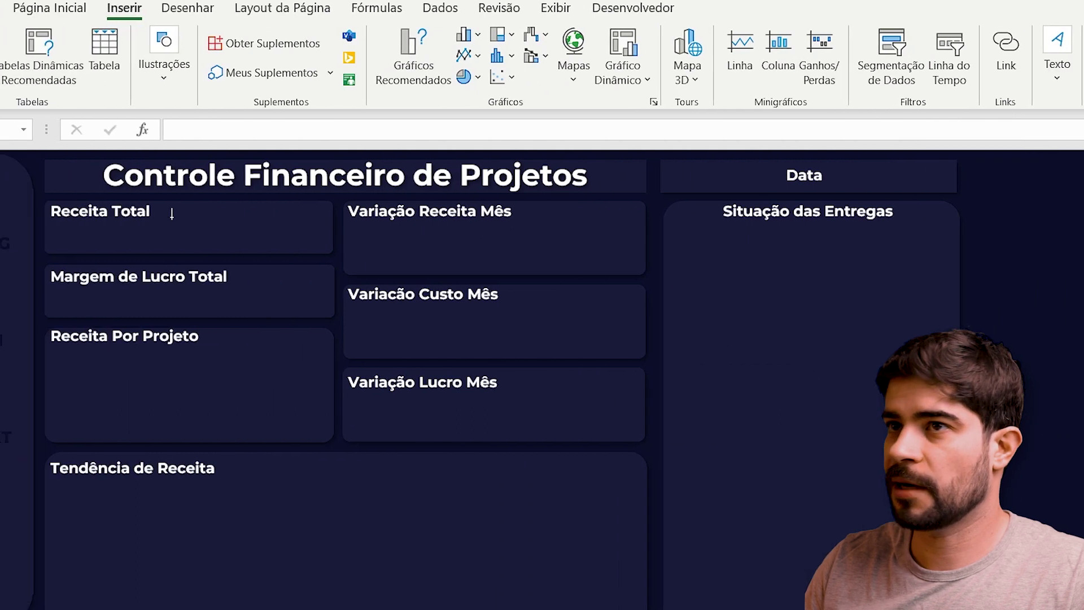
drag(216, 215, 383, 249)
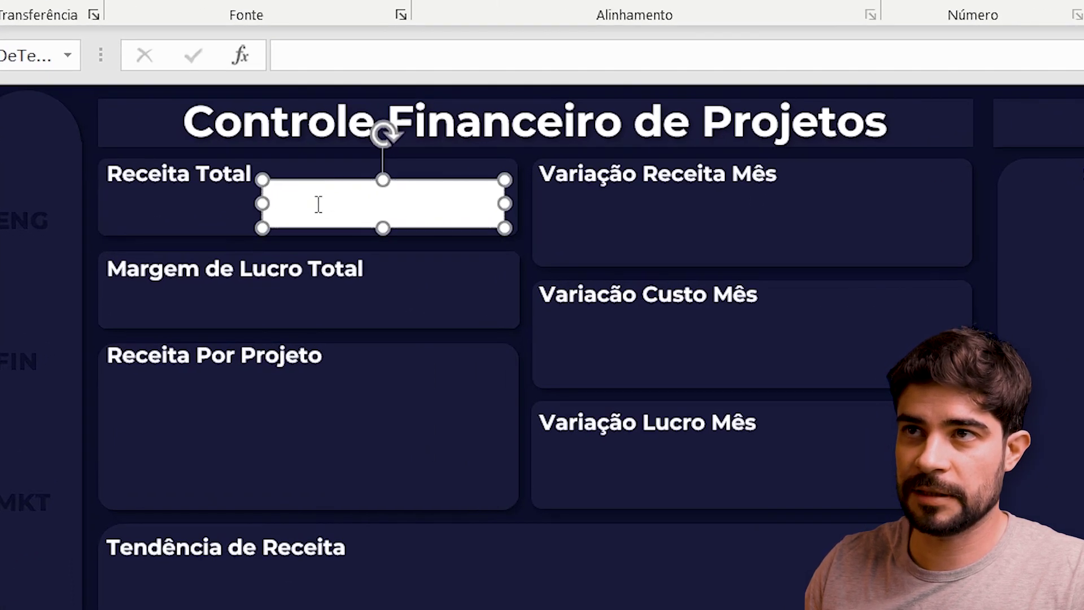
Link the text box in the Receita Total card to the Receita Total value with =Análises!B24.
click(320, 54)
text(=)
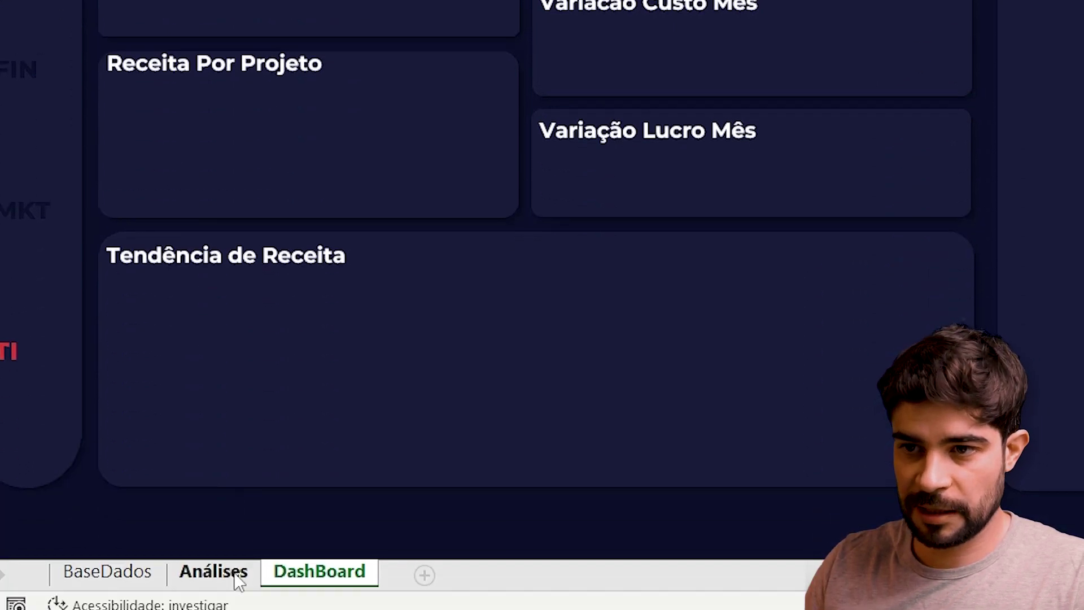
click(236, 579)
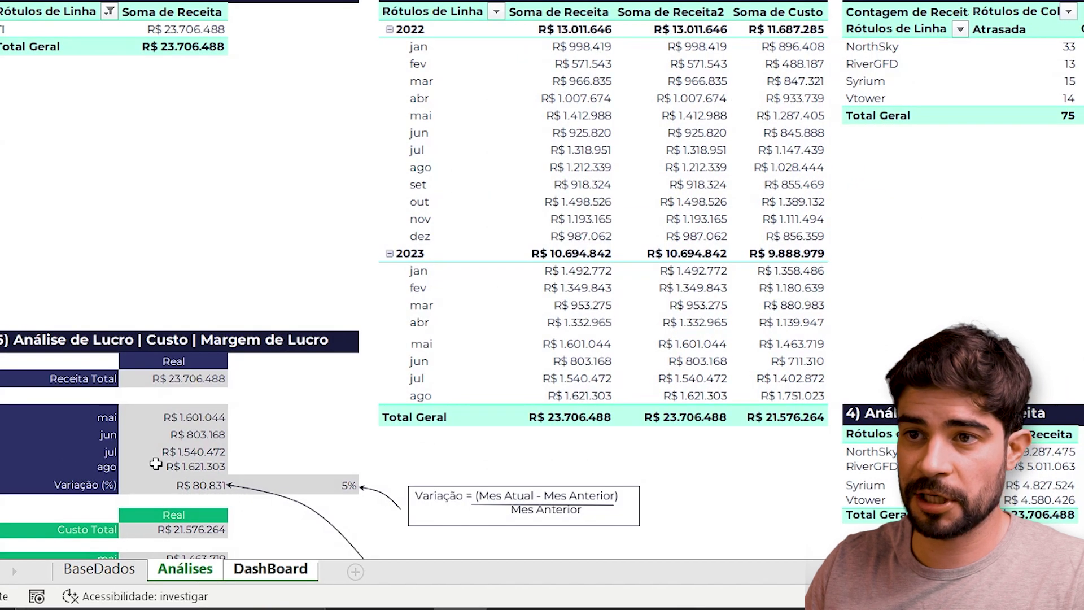
scroll(176, 432, down, 1)
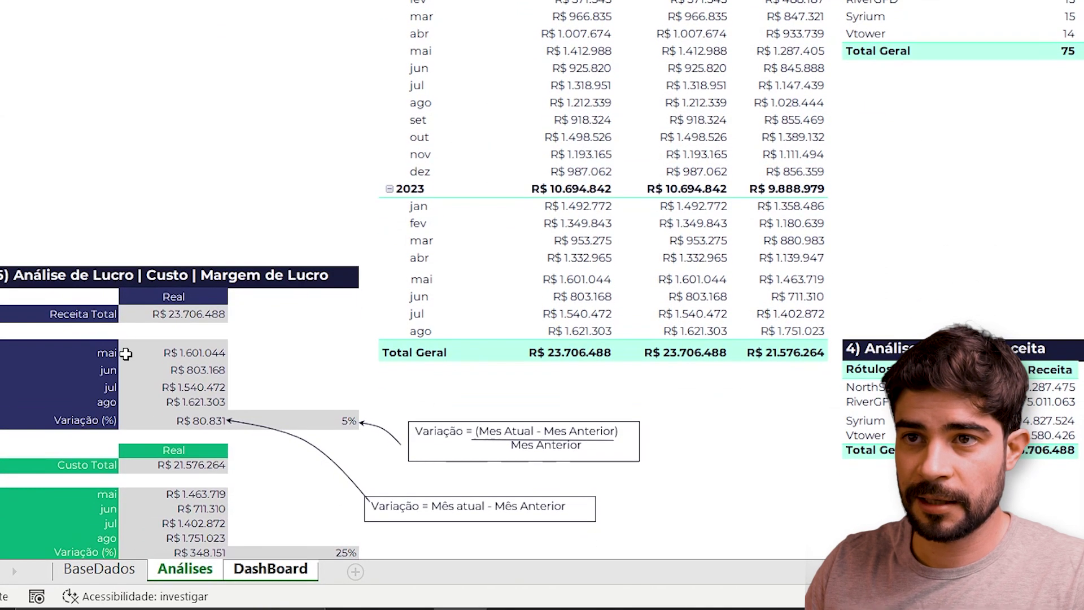
click(155, 313)
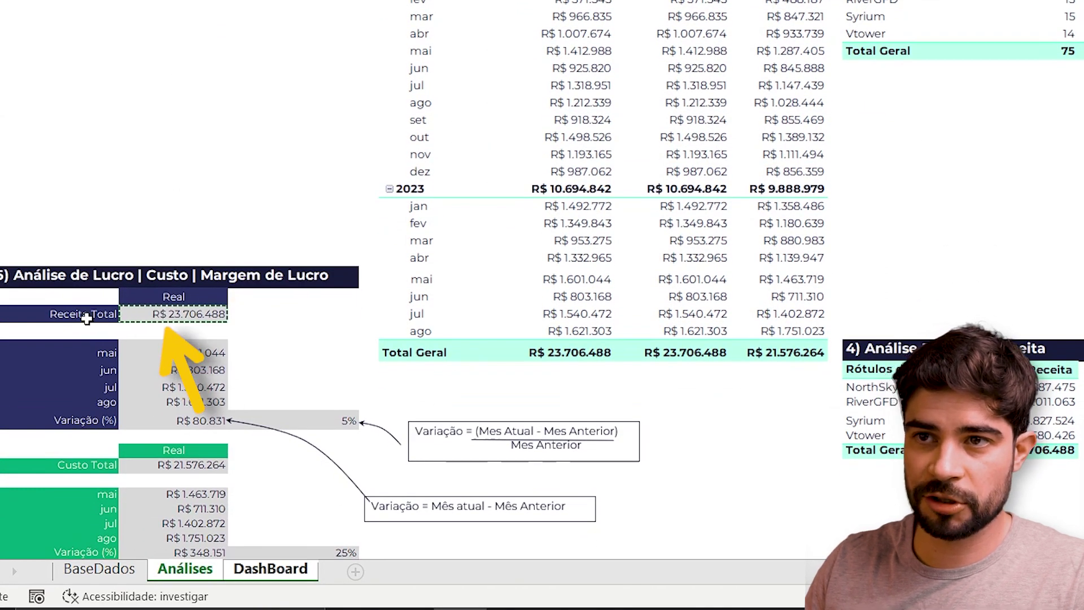
key(ctrl+Page_Down)
key(ctrl+v)
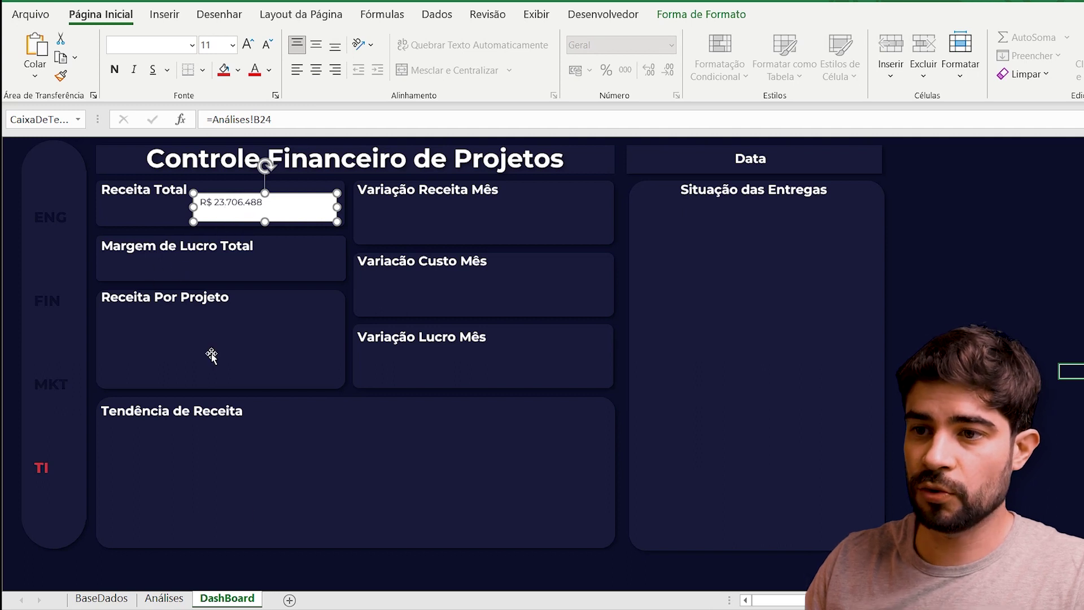
Look up which cell on the Análises sheet holds the Margem Total value and return to the DashBoard sheet.
click(167, 600)
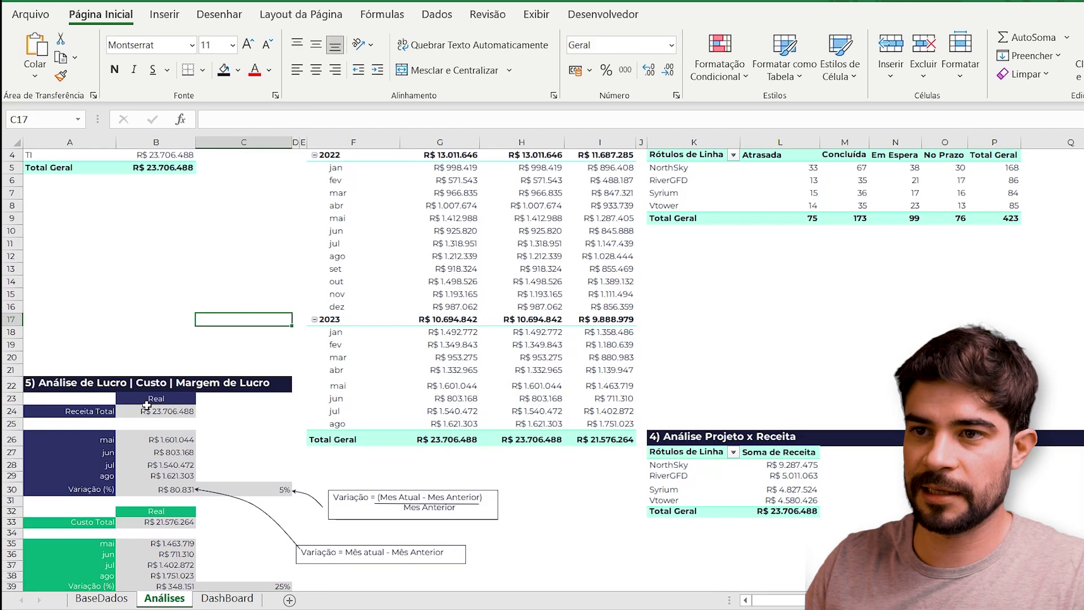
scroll(147, 406, down, 5)
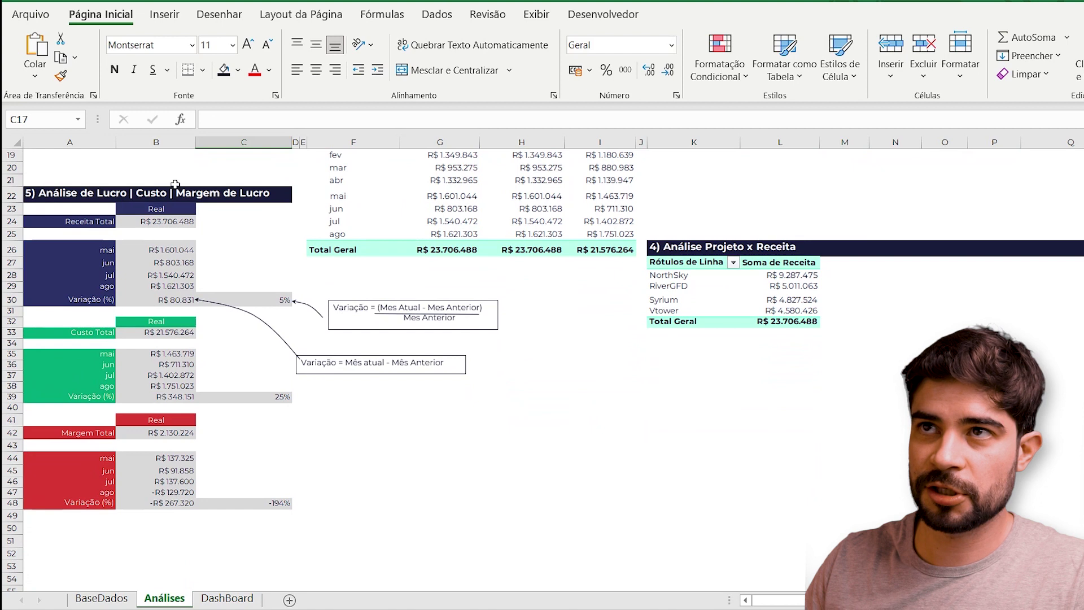
drag(167, 141, 165, 301)
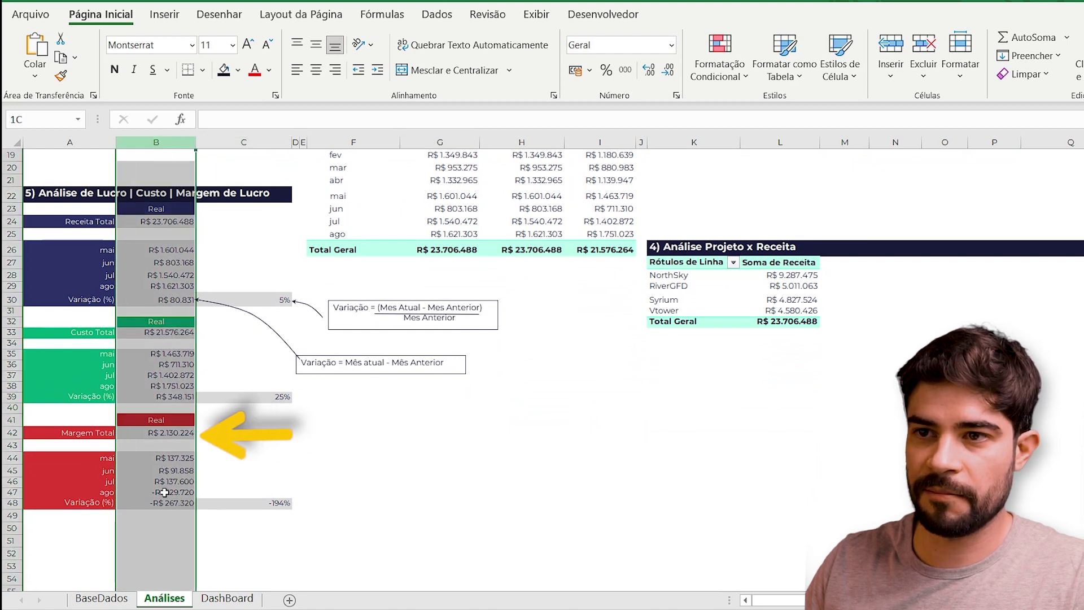
drag(164, 497, 164, 497)
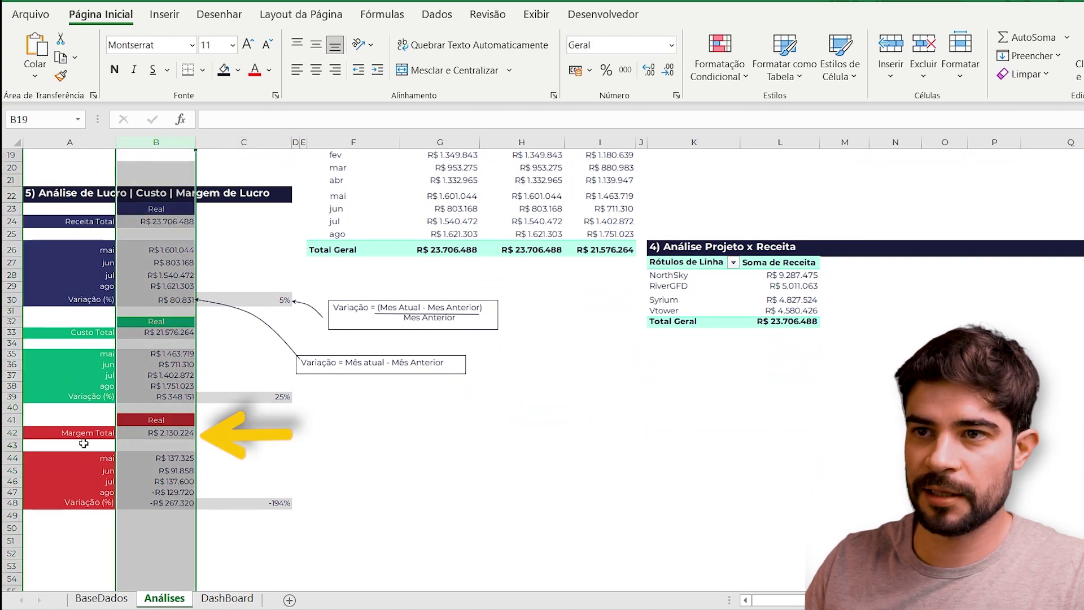
click(227, 598)
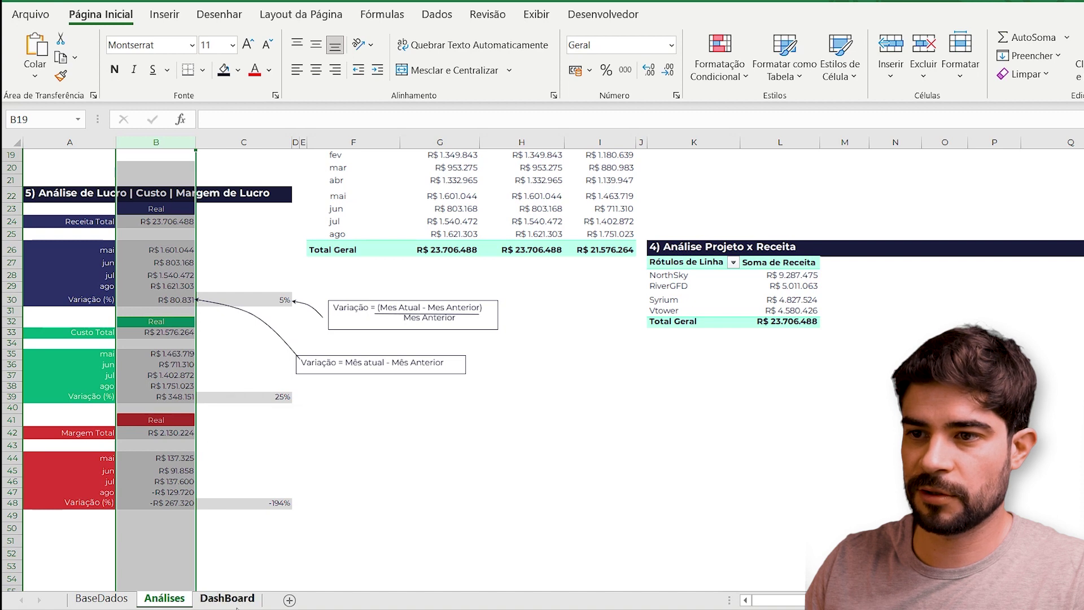
click(329, 176)
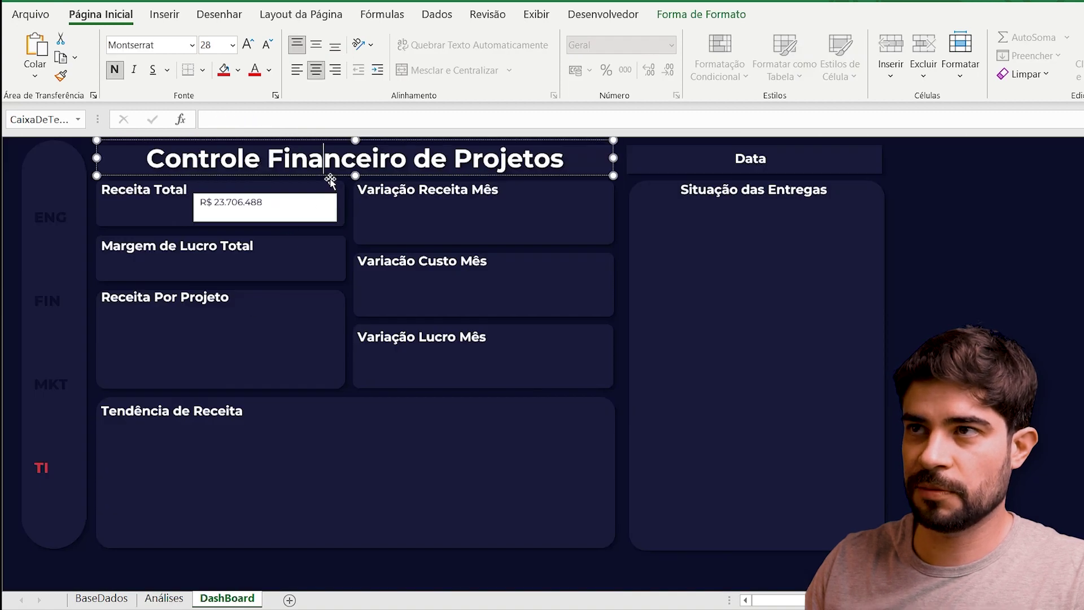
key(Escape)
key(Escape)
Duplicate the Receita Total value box into the Margem de Lucro Total card and link the copy to =Análises!B42.
click(283, 211)
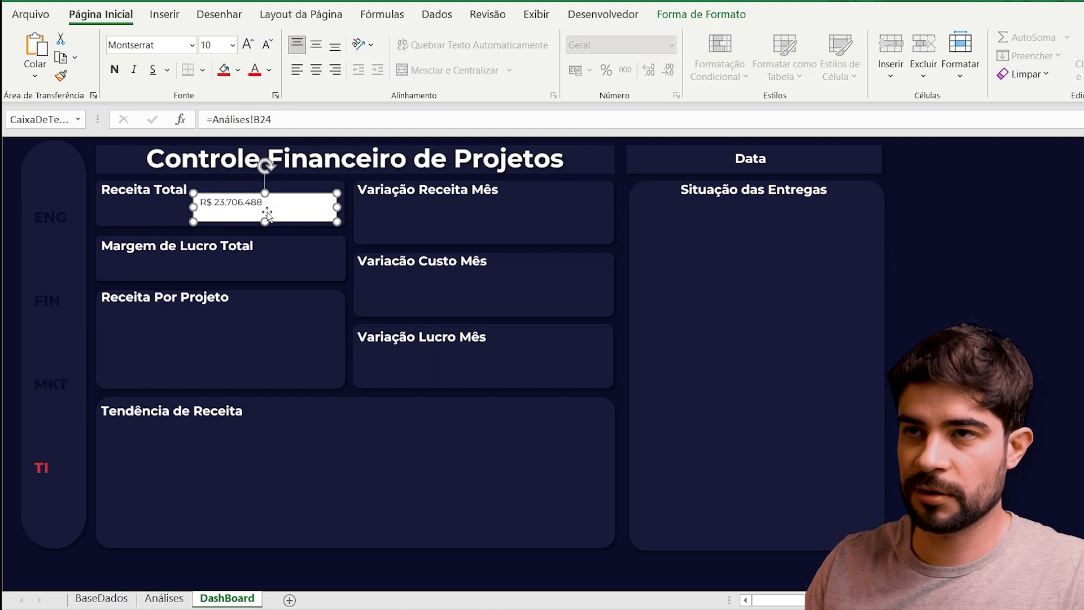
drag(297, 222, 293, 282)
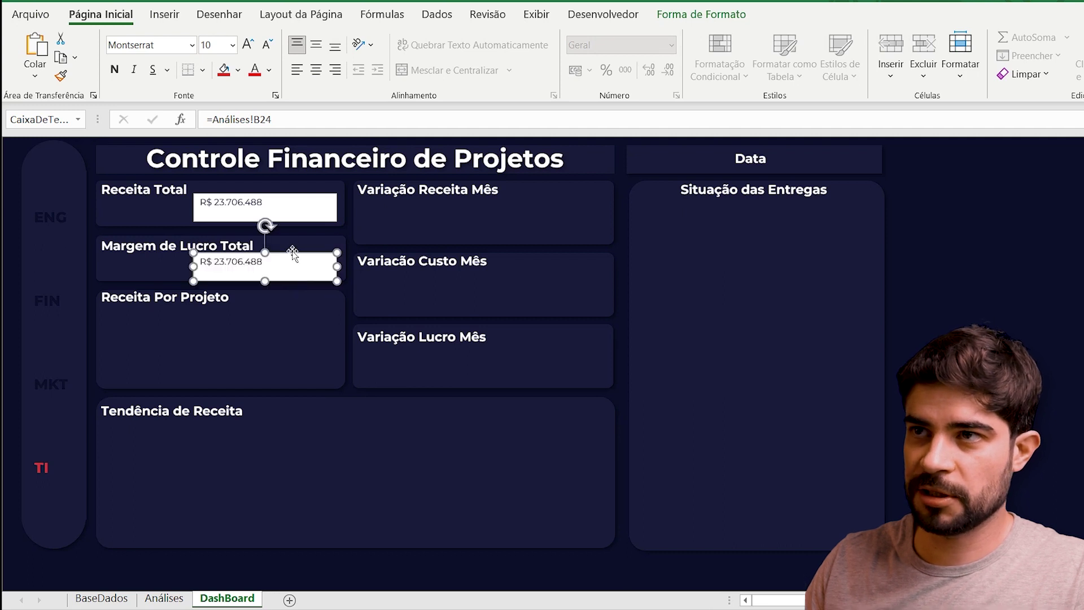
click(288, 115)
key(BackSpace)
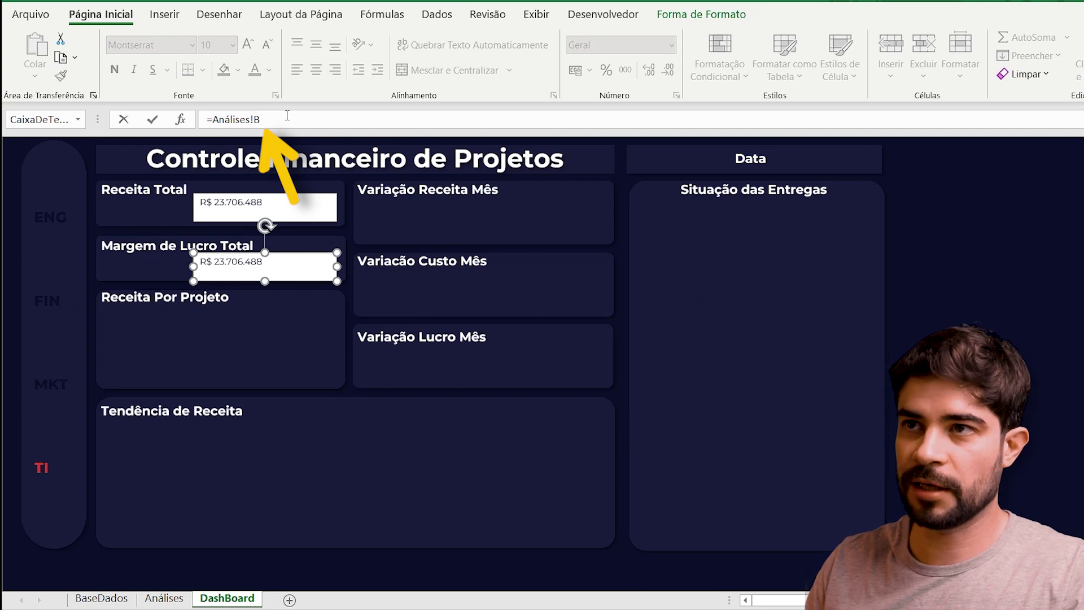
key(Return)
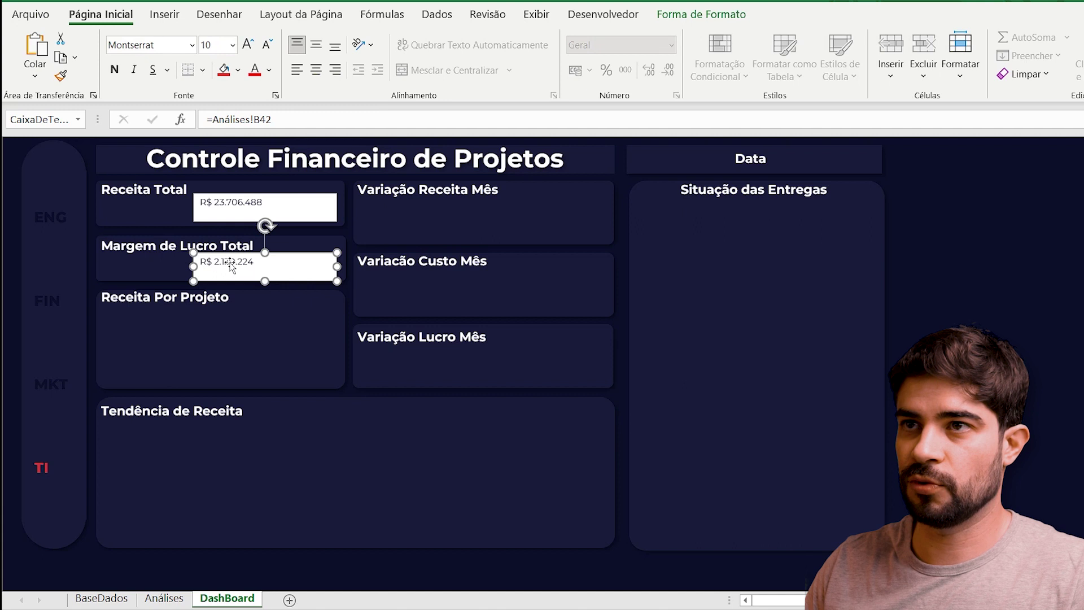
Format the text of both value boxes with white font colour and size 24.
click(298, 203)
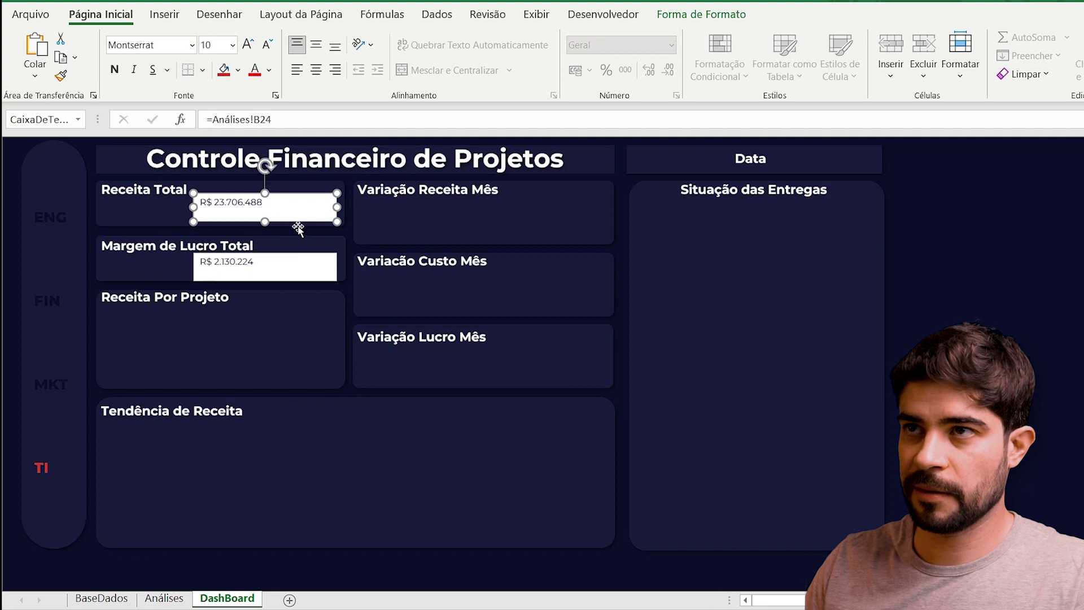
shift+click(289, 258)
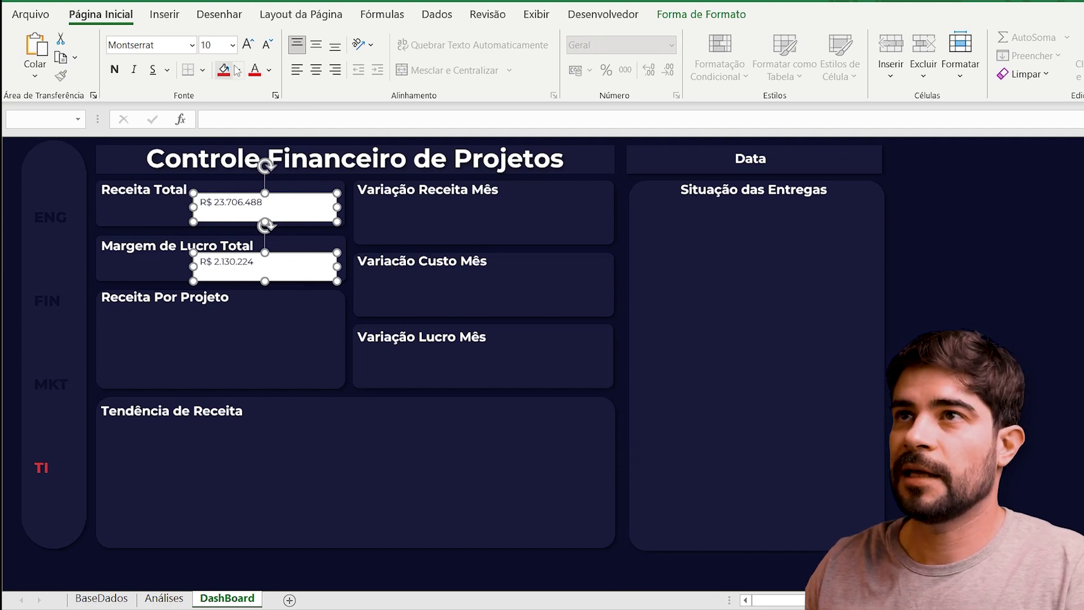
click(269, 70)
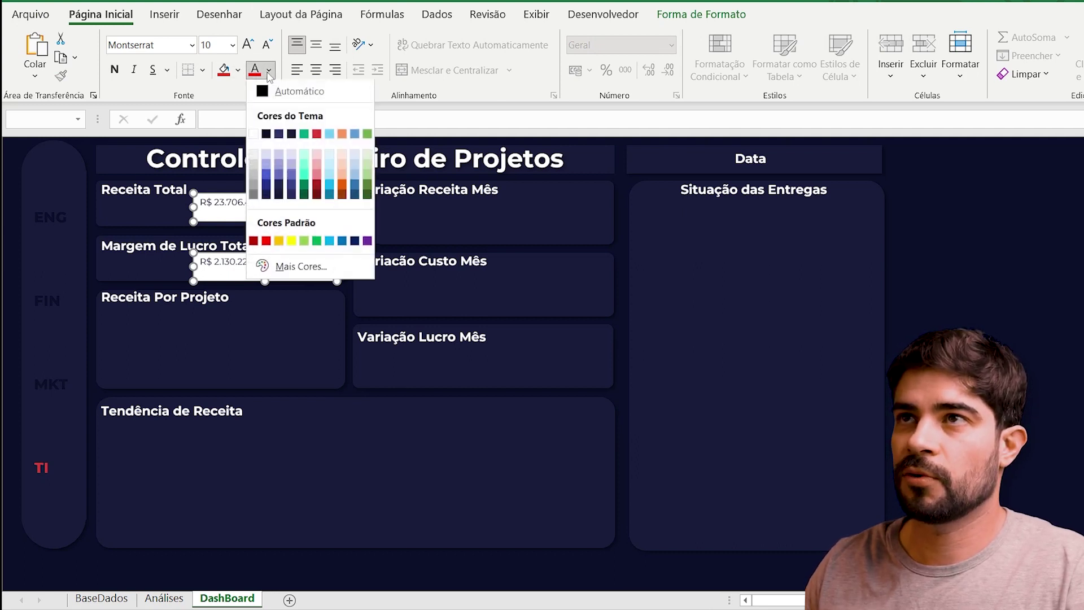
click(254, 135)
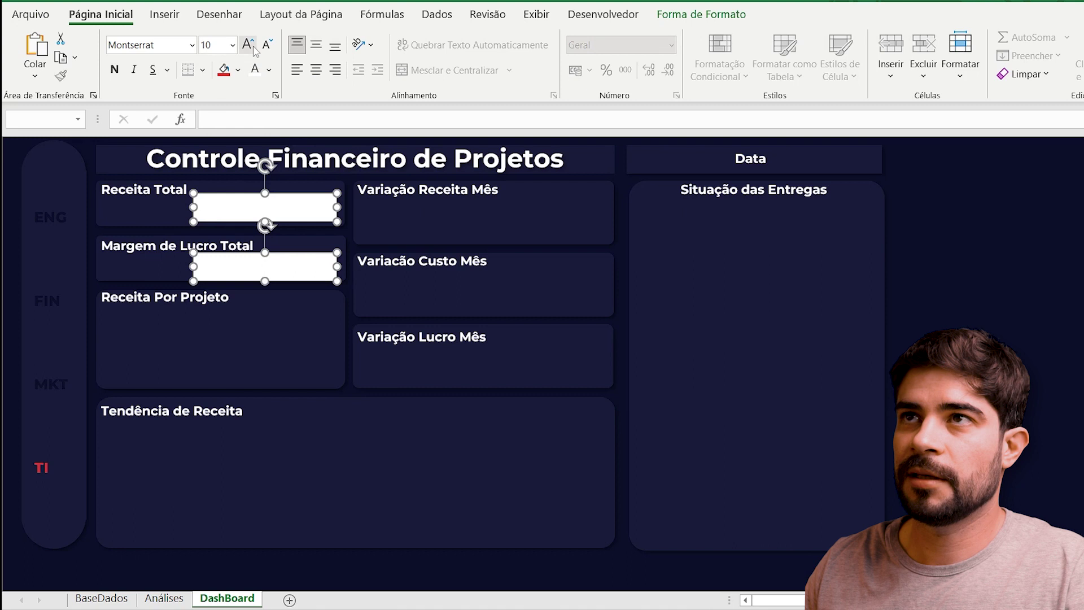
click(233, 45)
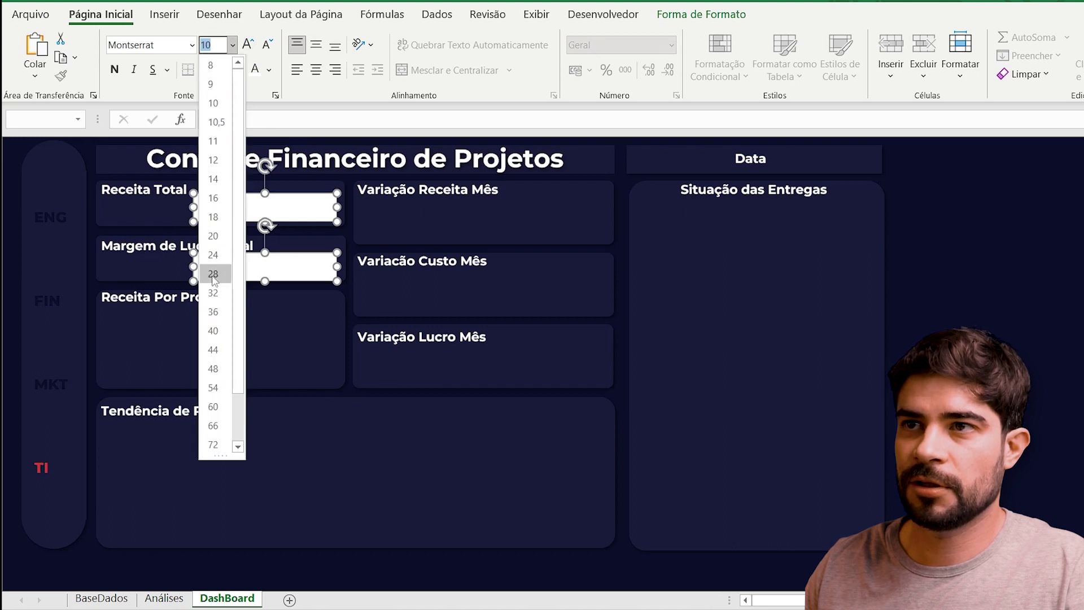
click(215, 254)
Remove the shape fill and outline from both value text boxes.
click(701, 14)
click(493, 38)
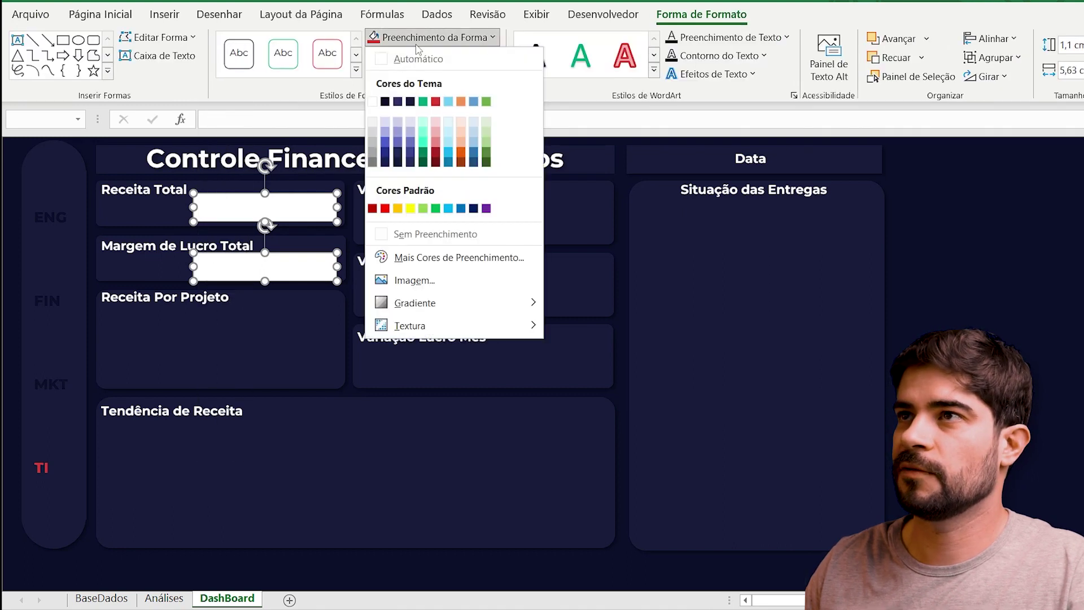
click(421, 227)
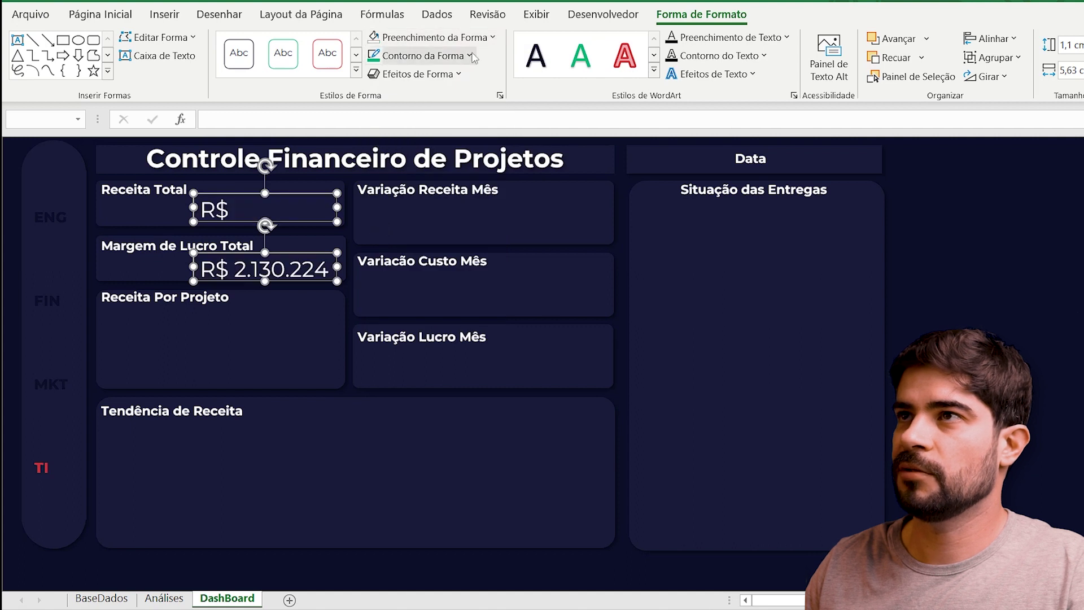
click(459, 56)
click(381, 257)
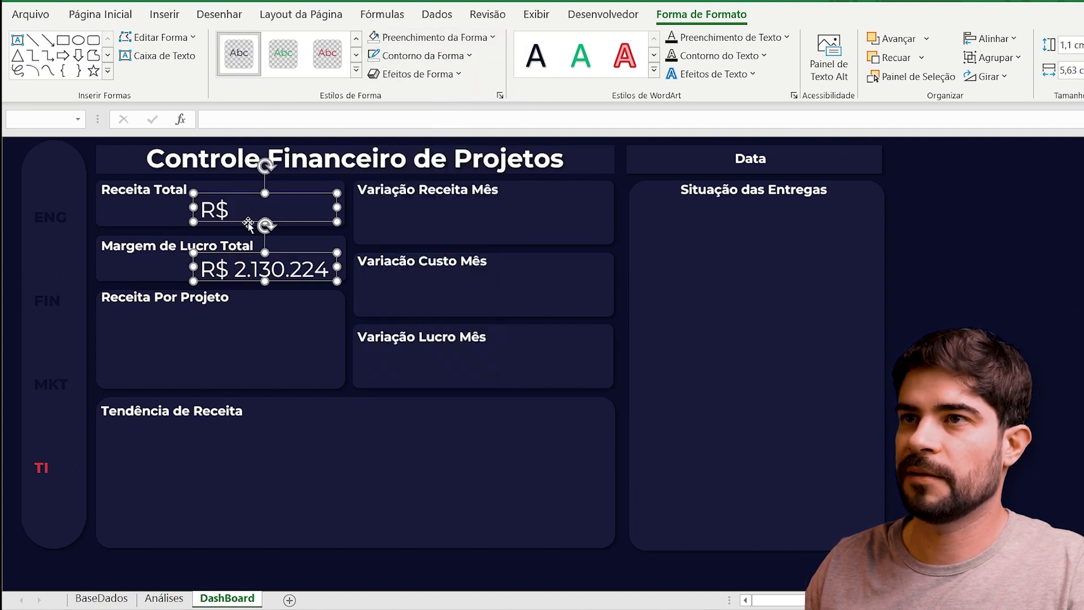
Widen the Receita Total value box leftwards to about 6,5 cm so the whole amount fits.
key(Escape)
click(196, 206)
drag(195, 207, 170, 208)
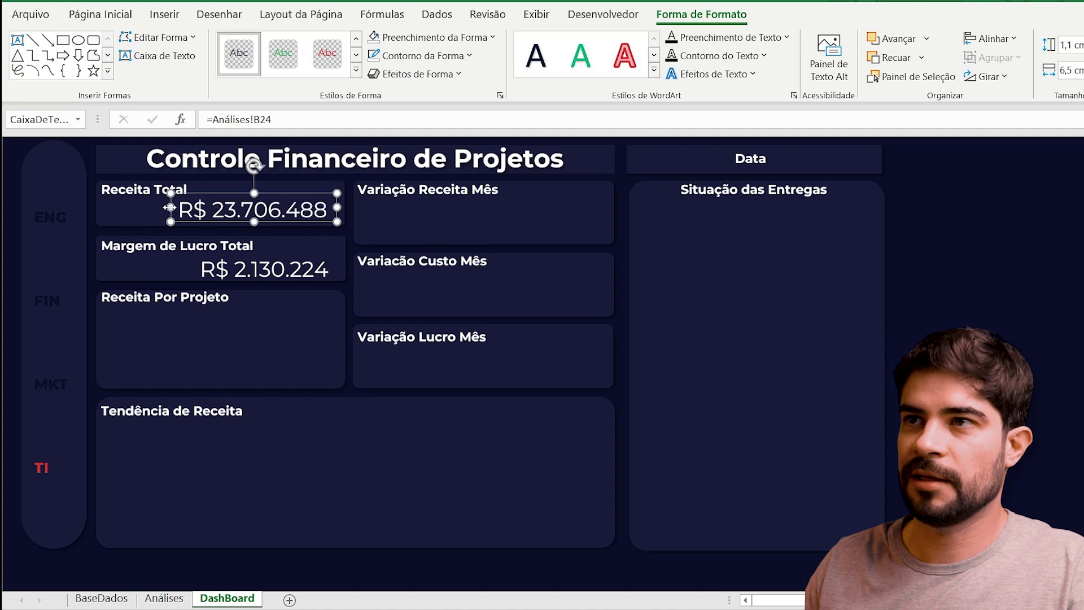
Shift both value text boxes slightly towards the right edge of their cards and align their right edges.
shift+click(282, 270)
drag(304, 193, 316, 193)
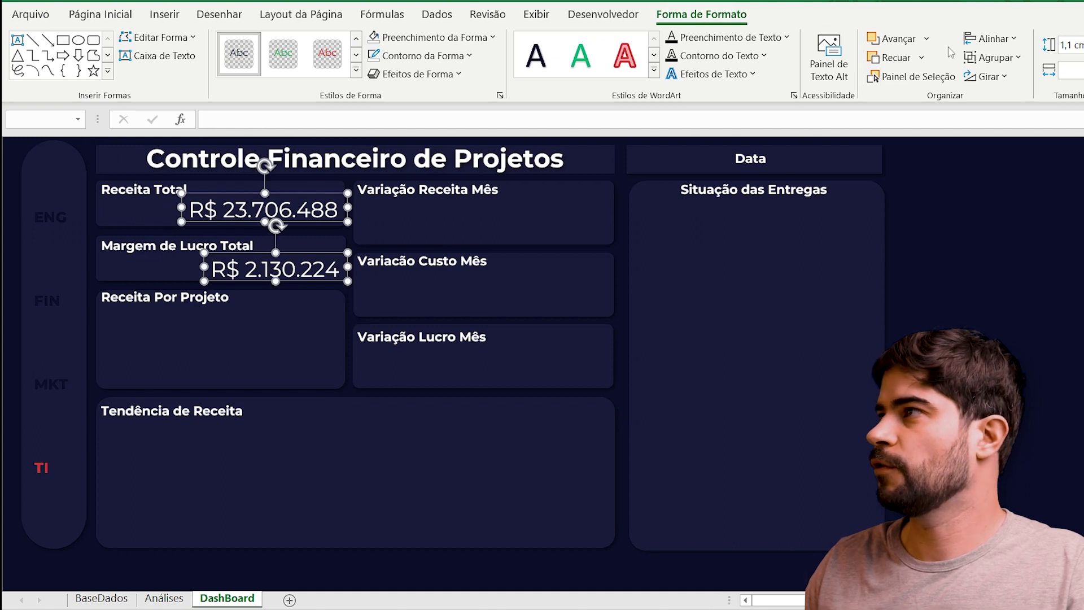
click(993, 39)
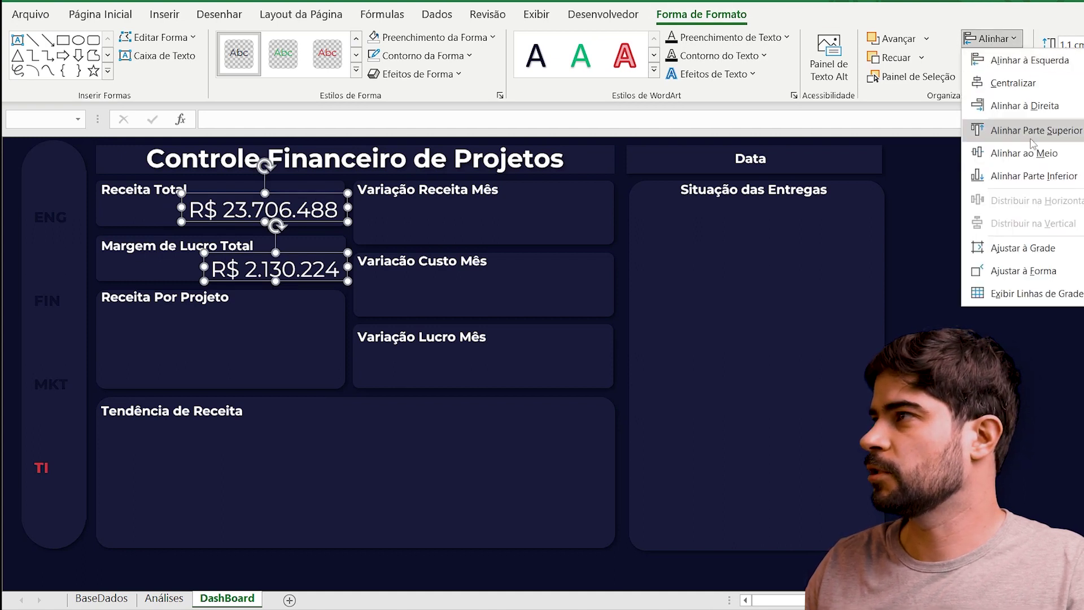
click(1032, 106)
click(982, 252)
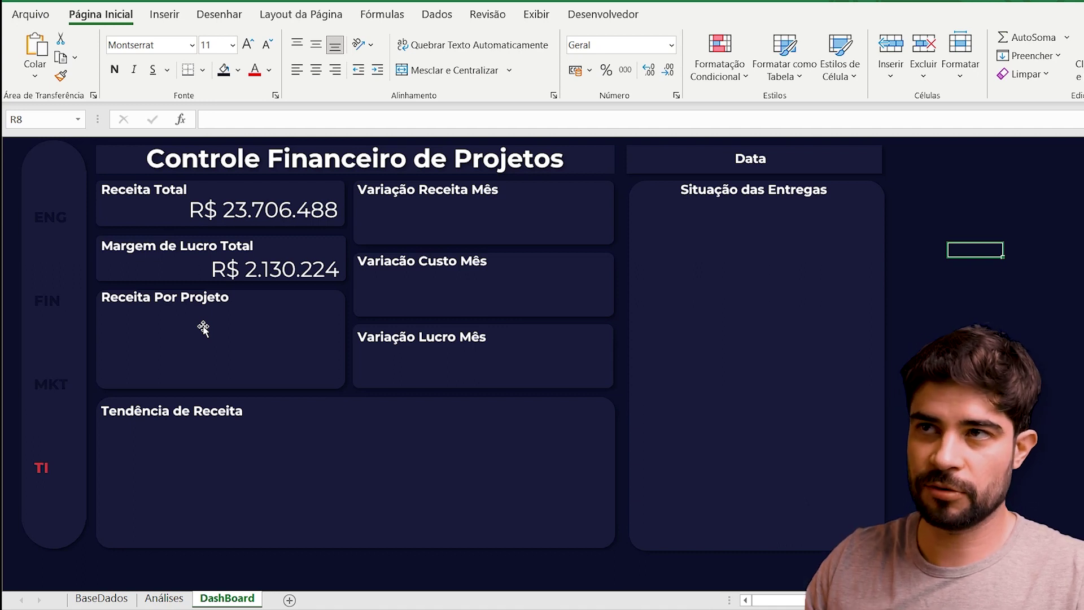
Give the Receita Total and Margem de Lucro Total card shapes a gradient fill and reduce it to two stops.
click(107, 216)
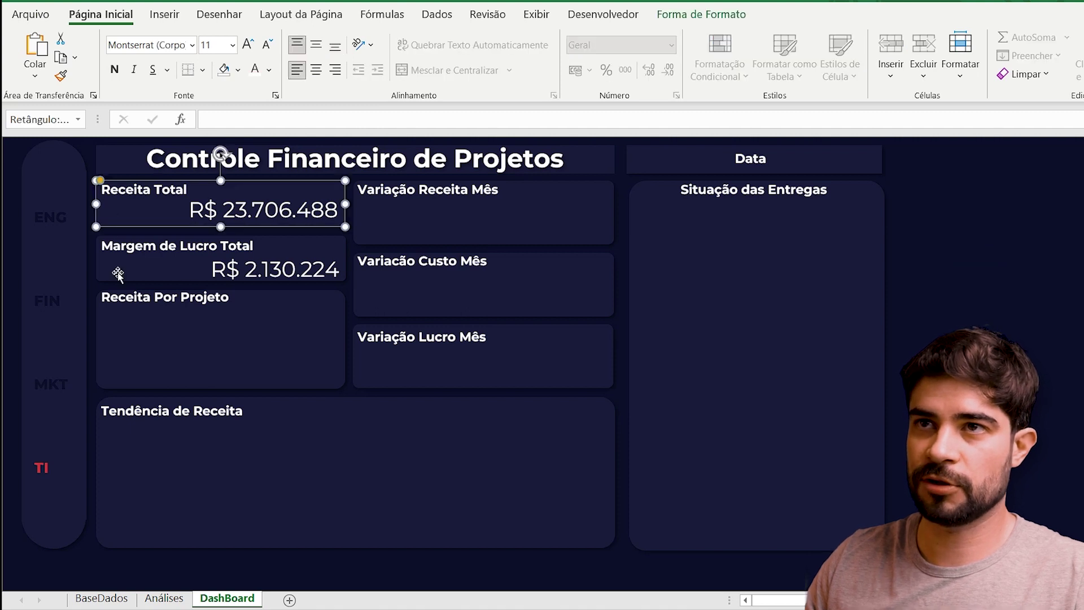
shift+click(109, 274)
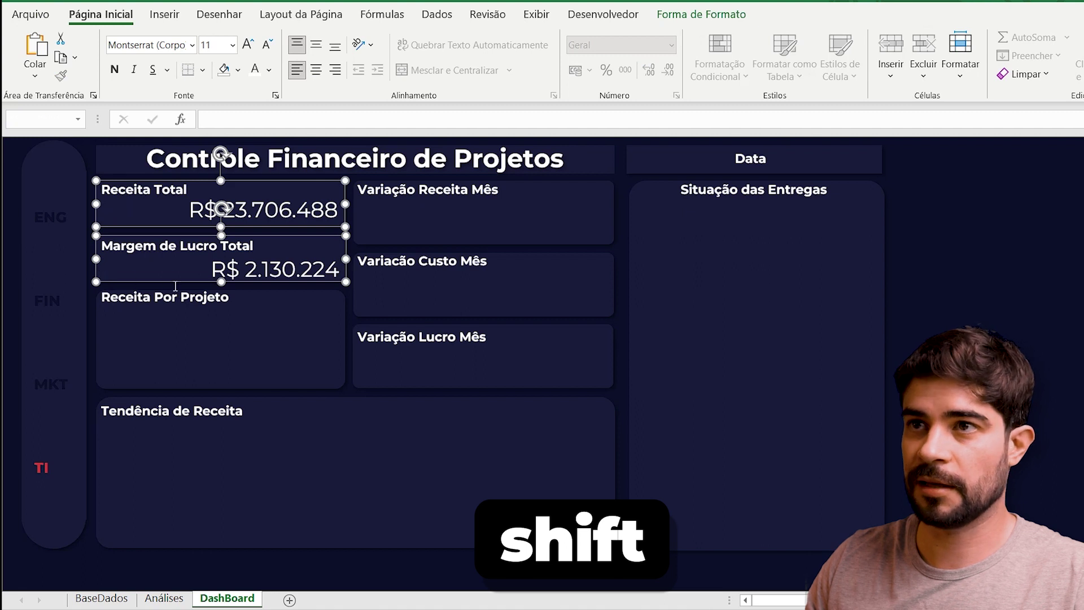
right_click(164, 272)
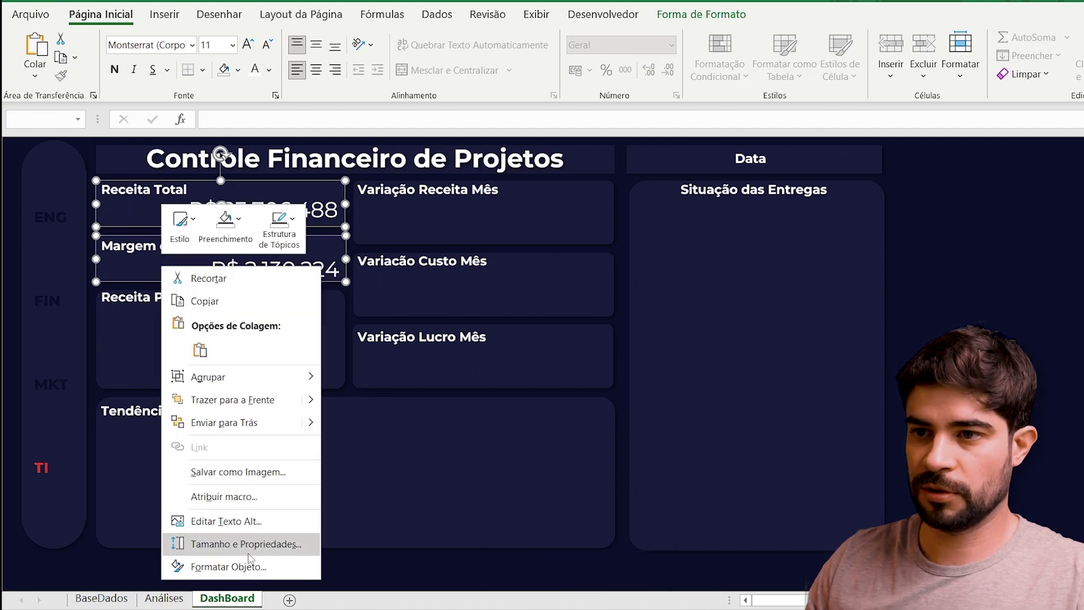
click(229, 567)
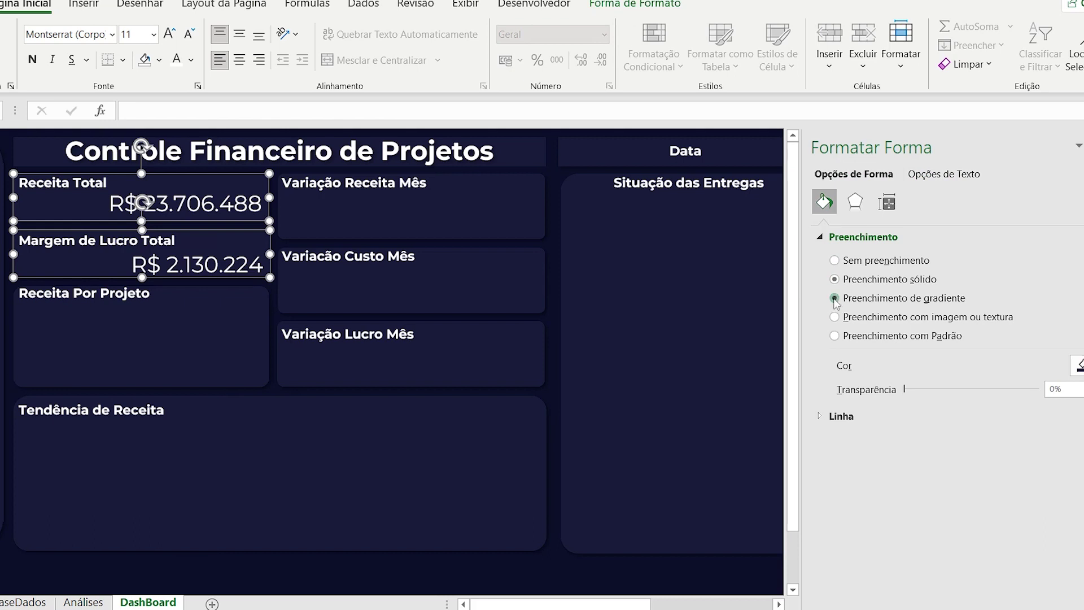
click(835, 298)
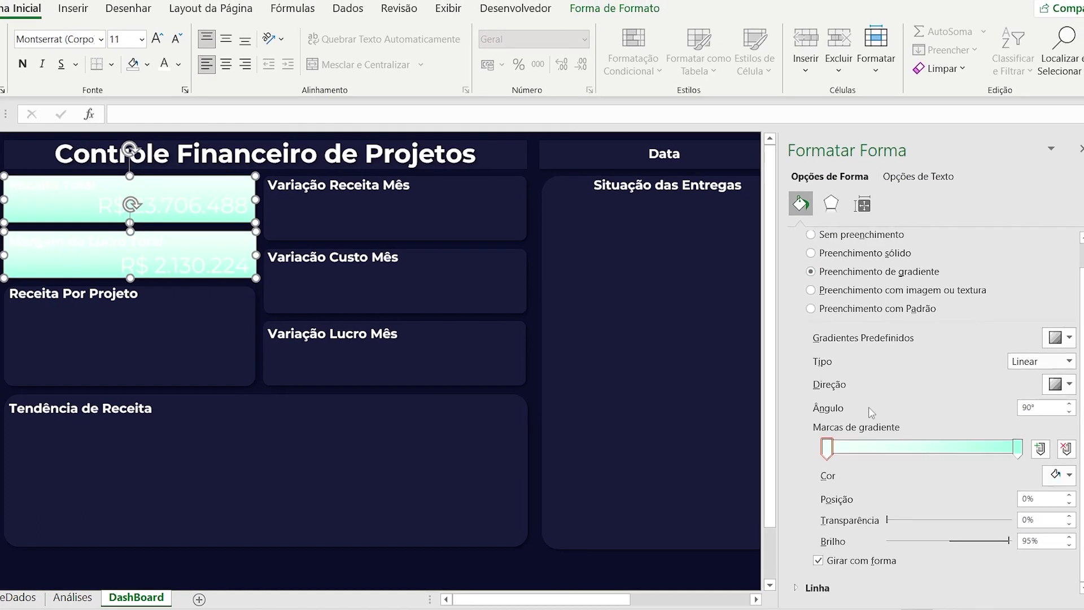
click(906, 450)
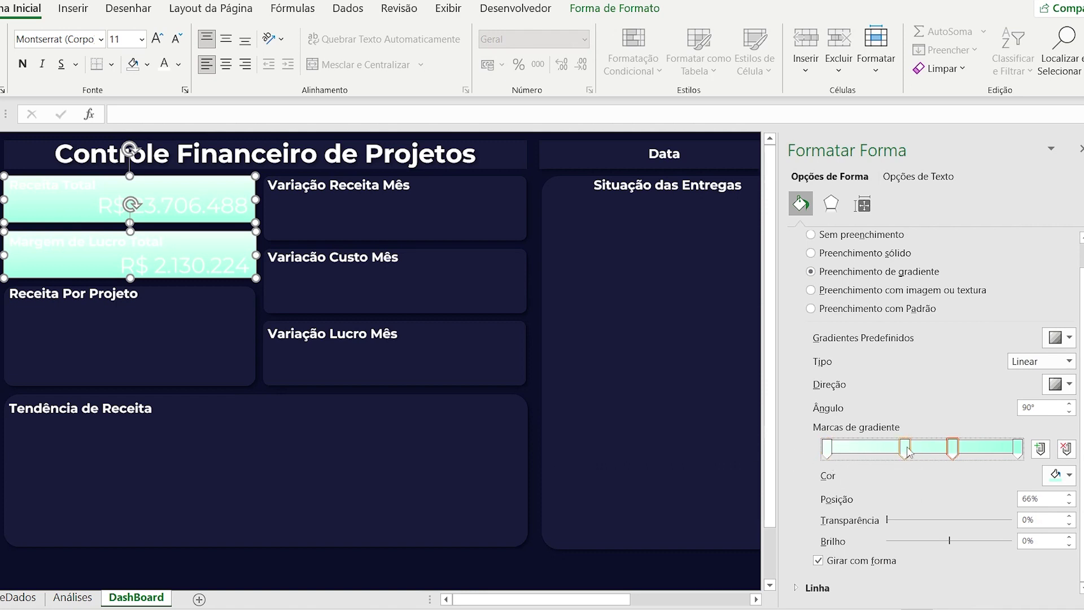
click(1066, 451)
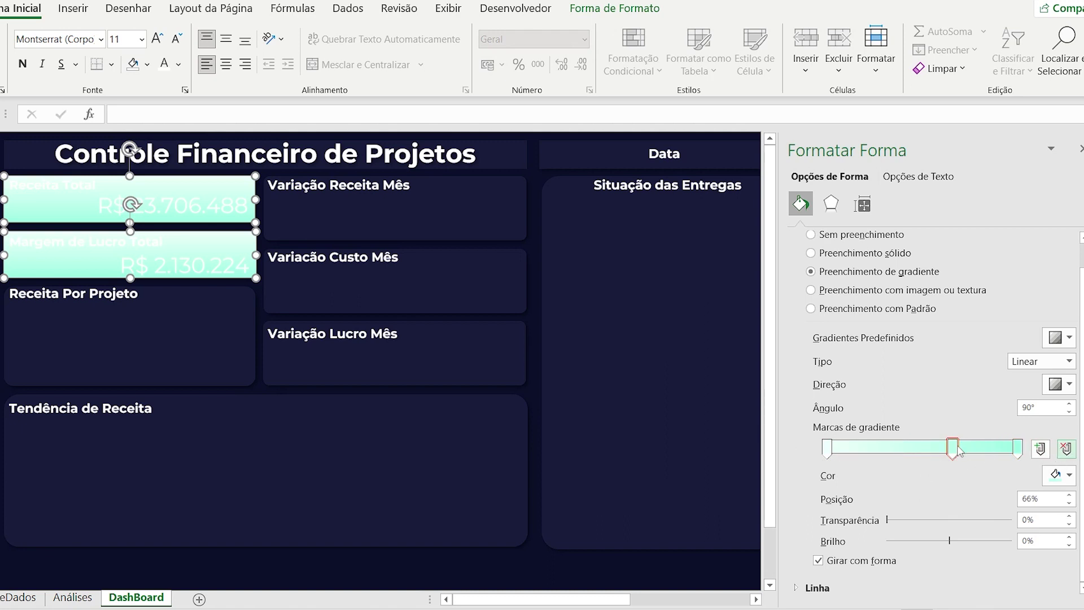
click(1066, 451)
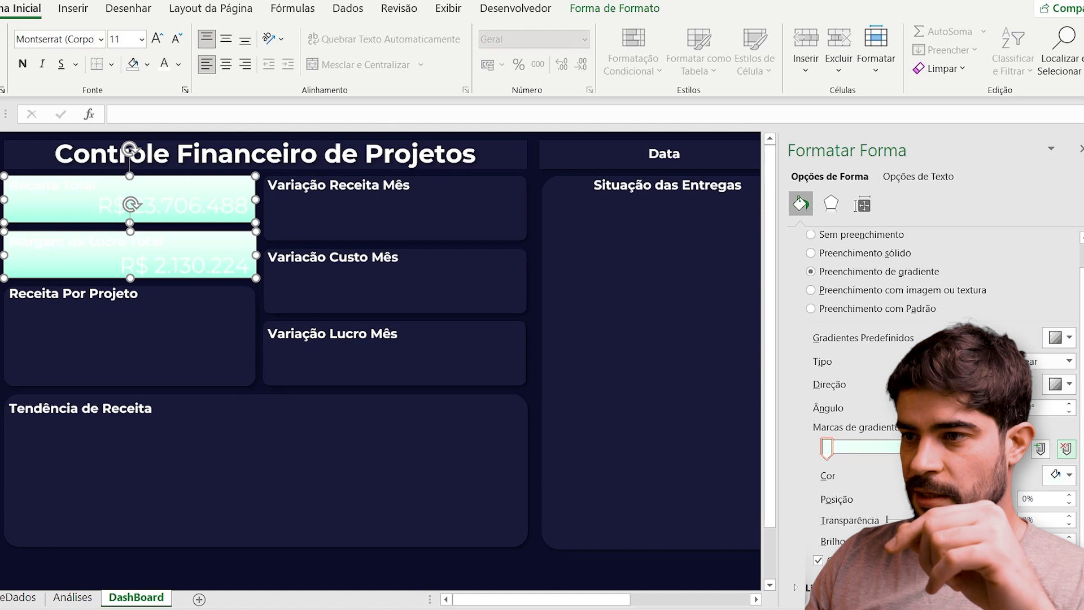
click(228, 579)
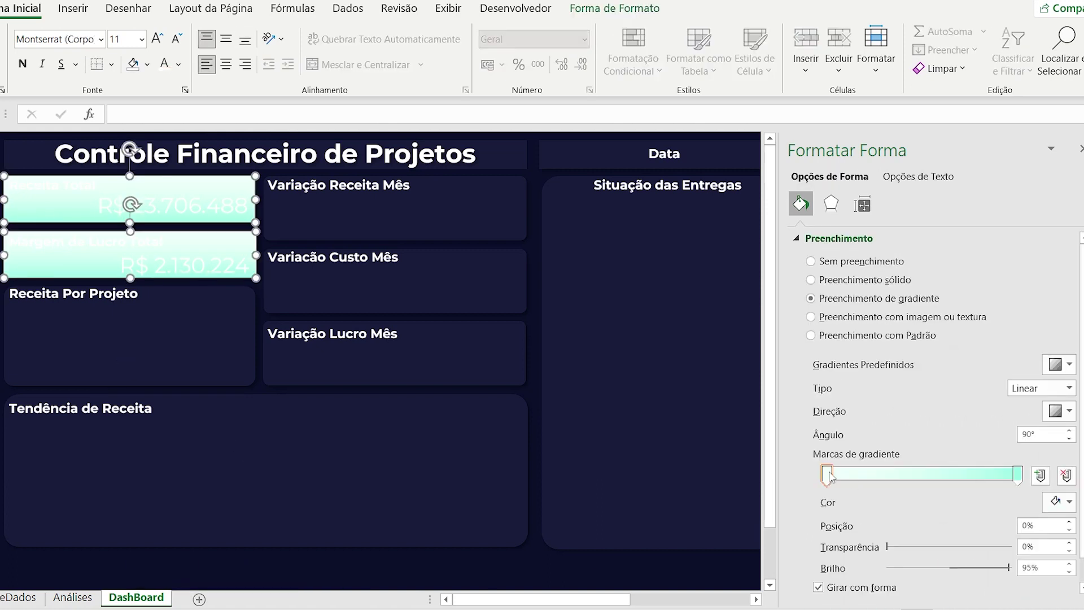
Colour both cards' first gradient stop theme red and the last stop very dark navy.
click(829, 477)
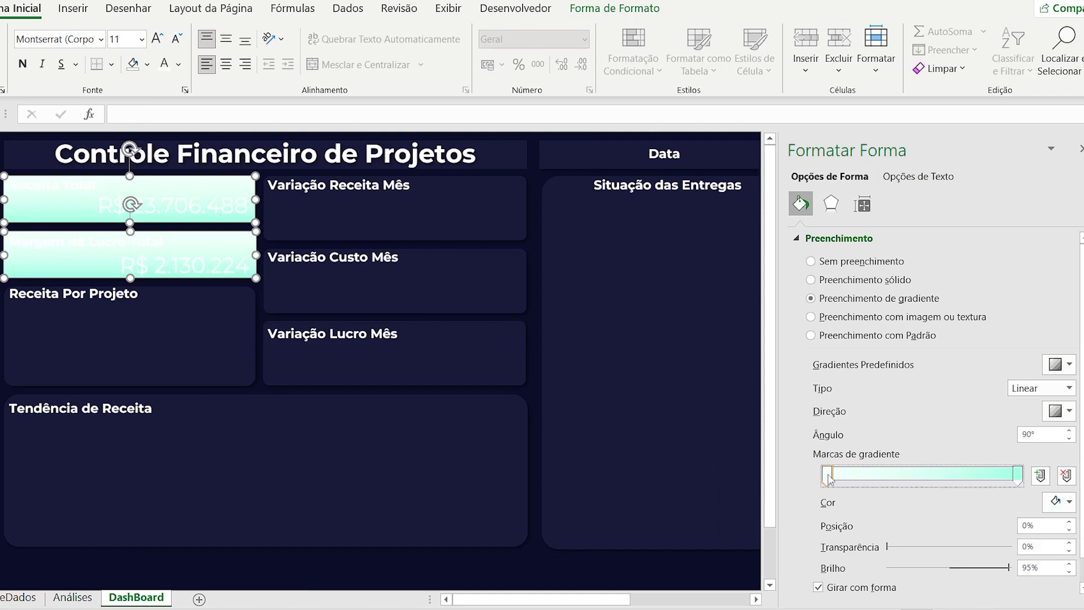
click(1061, 502)
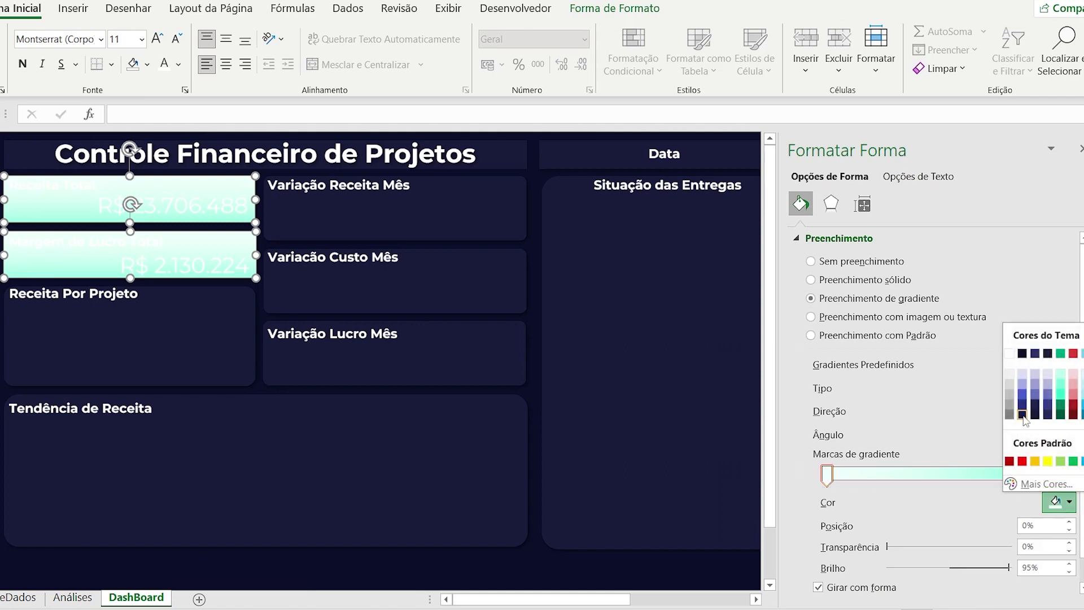
click(1036, 399)
click(1017, 475)
click(1063, 506)
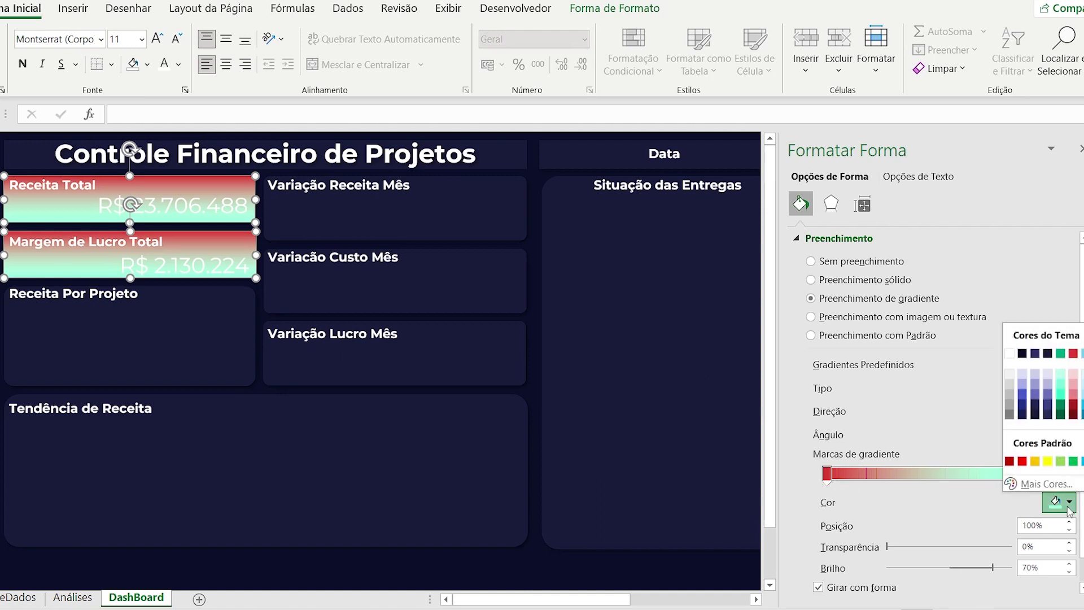
click(1023, 355)
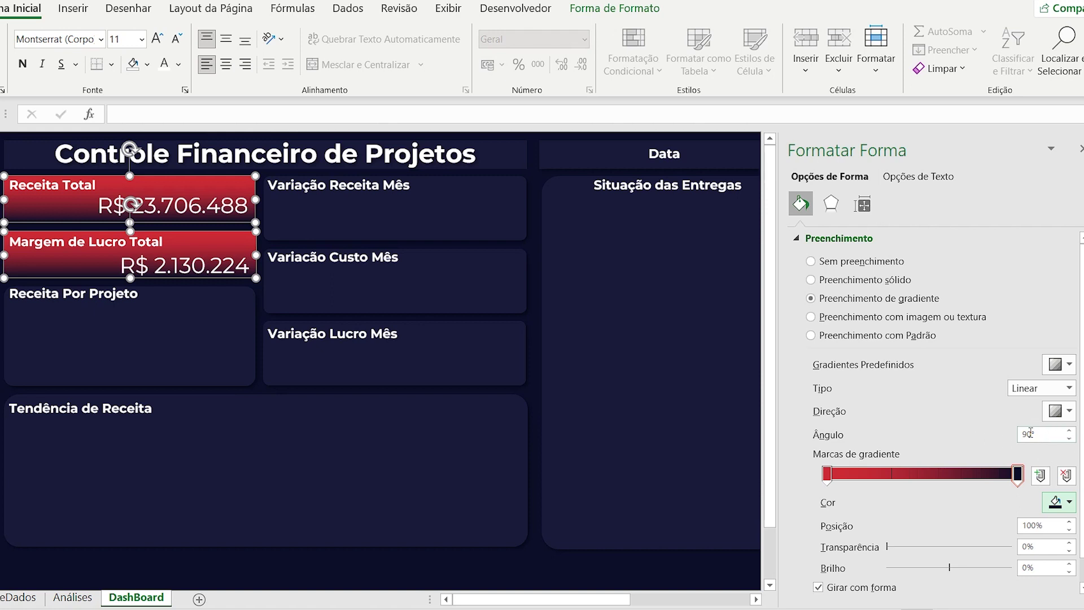
Set the gradient direction of both cards to linear from left to right, at an angle of 0°.
click(1070, 411)
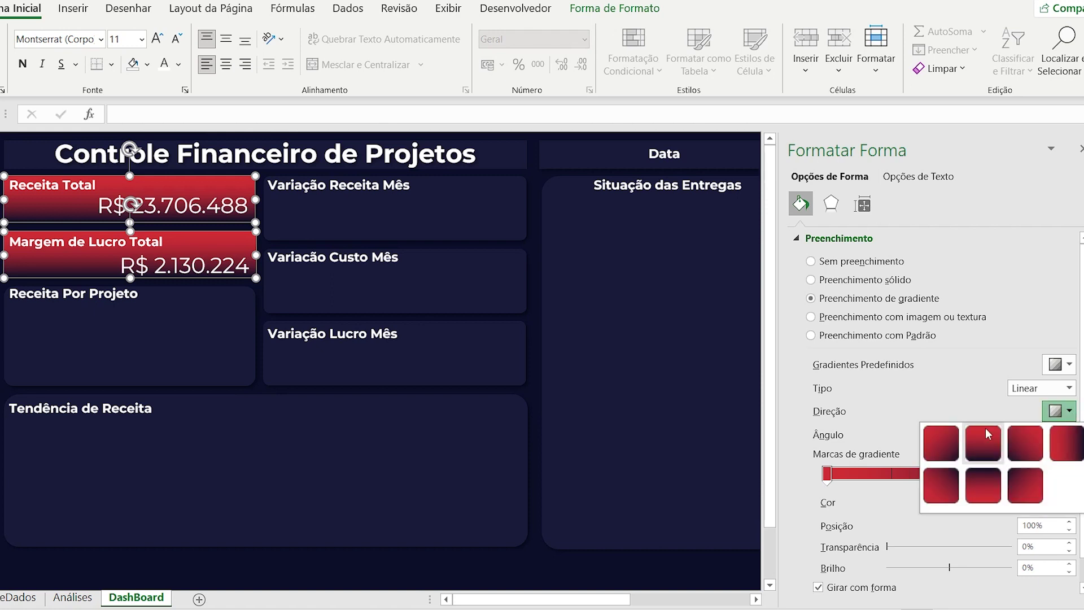
click(1068, 446)
scroll(946, 411, down, 1)
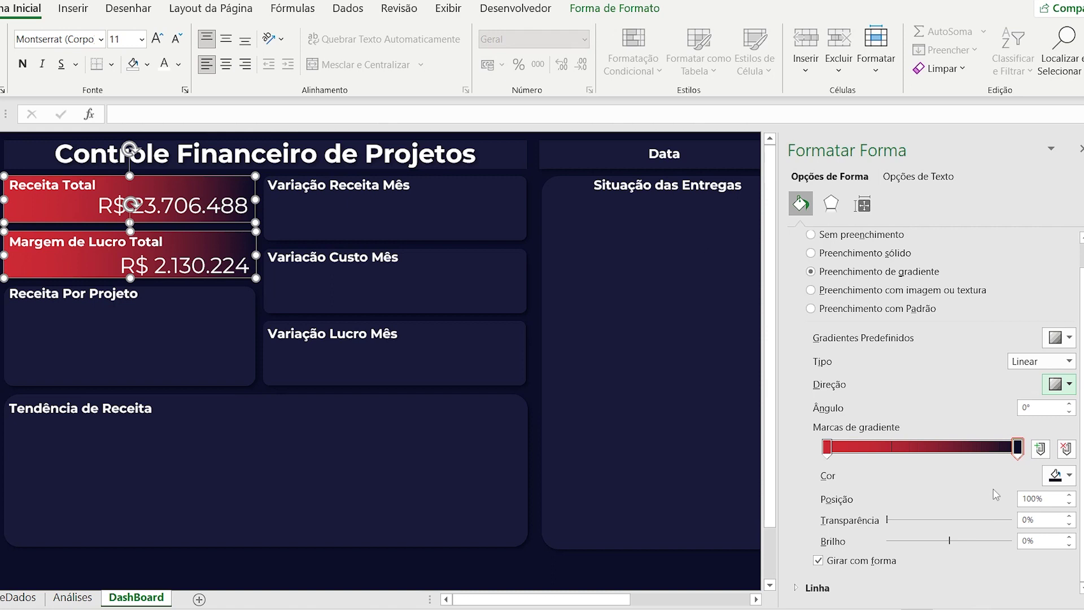
click(404, 280)
Set the dark gradient stop of both cards to 27% transparency, keeping it at position 100%.
click(183, 204)
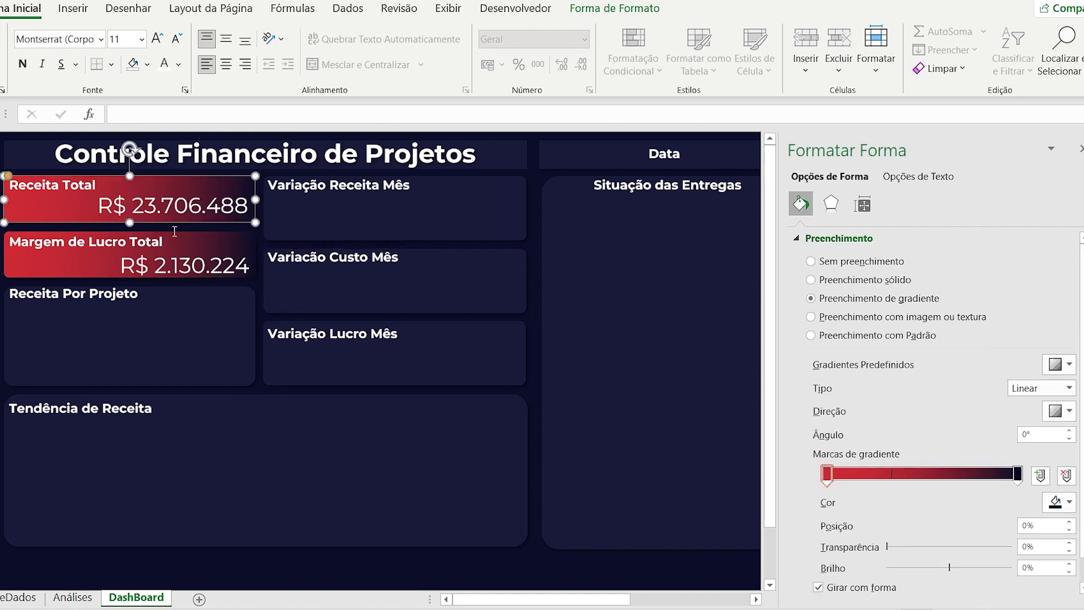
shift+click(186, 246)
click(1017, 473)
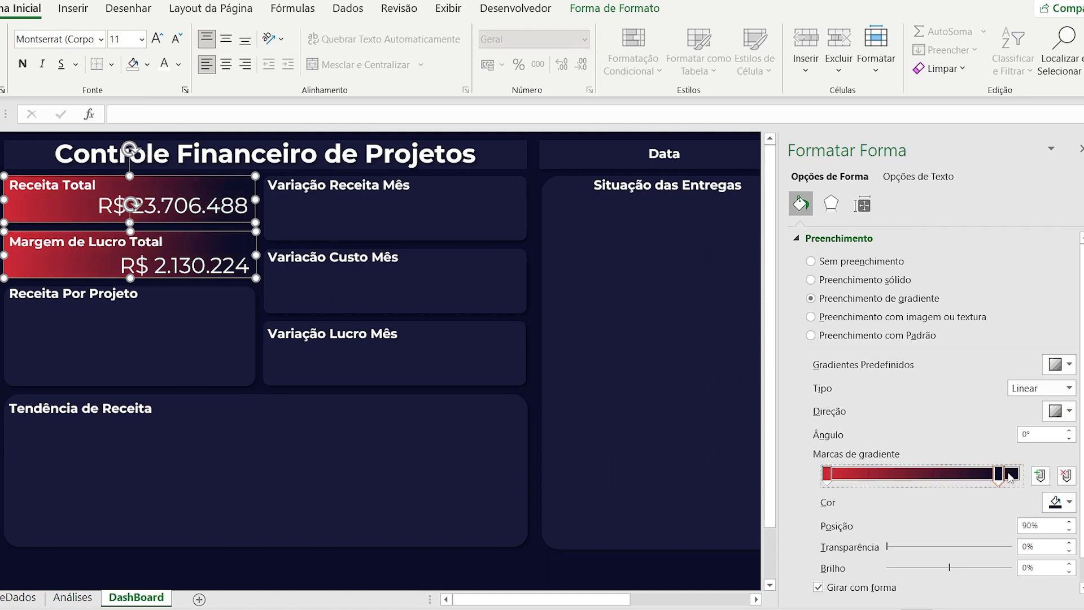
drag(889, 548, 923, 552)
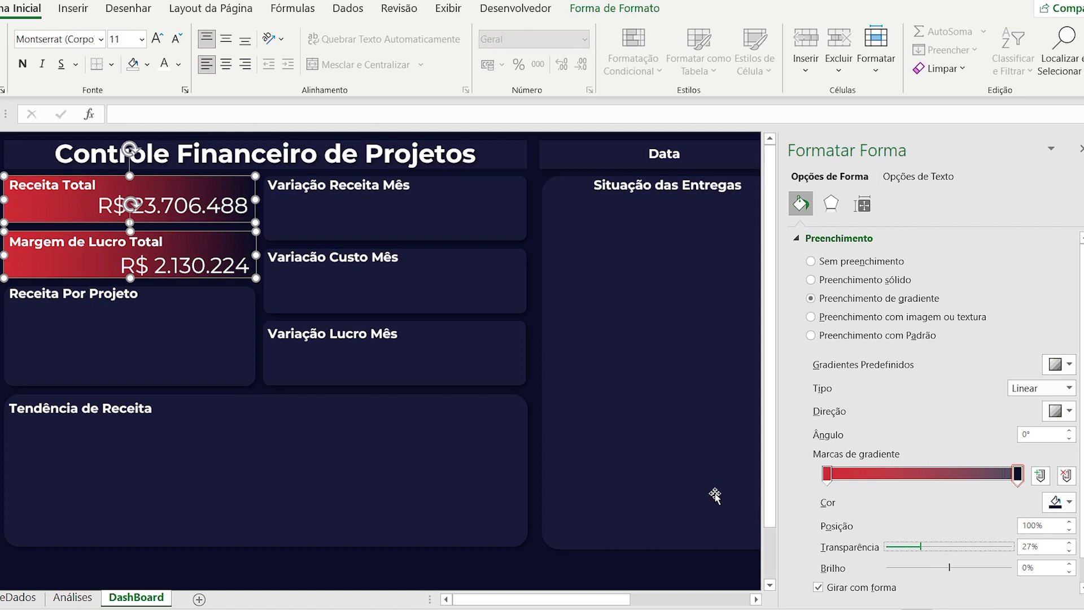
Change the font colour of the Receita Total and Margem de Lucro Total titles to the theme's very dark navy.
click(42, 185)
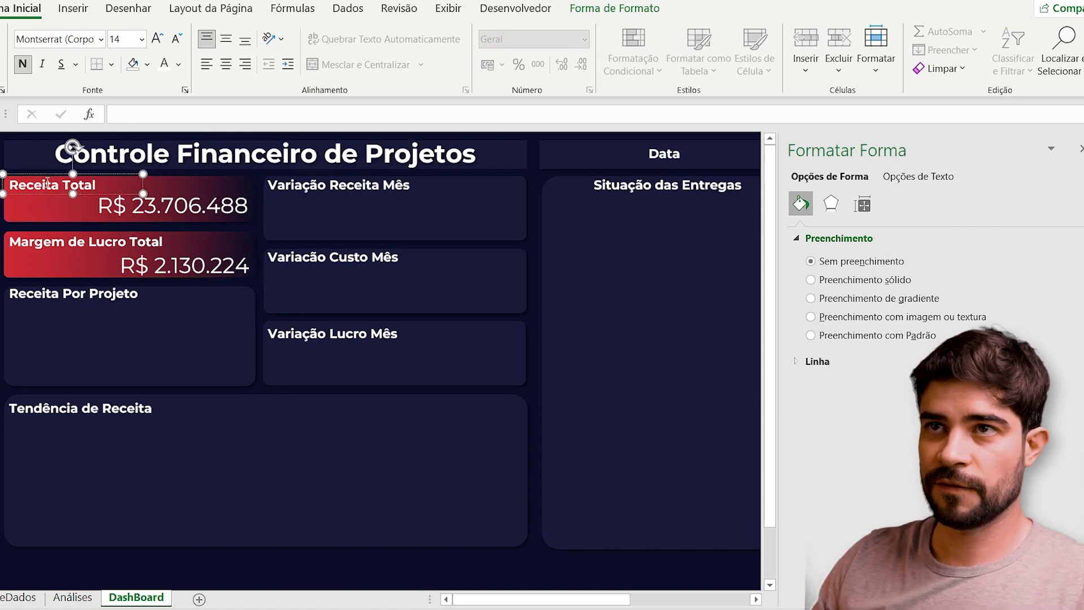
drag(97, 185, 9, 186)
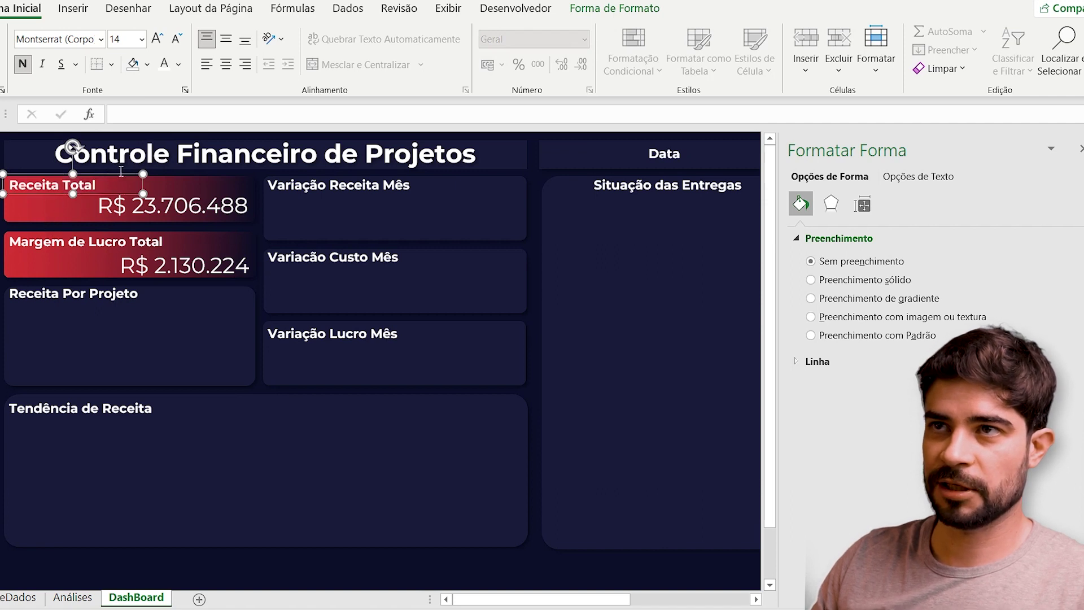
click(100, 181)
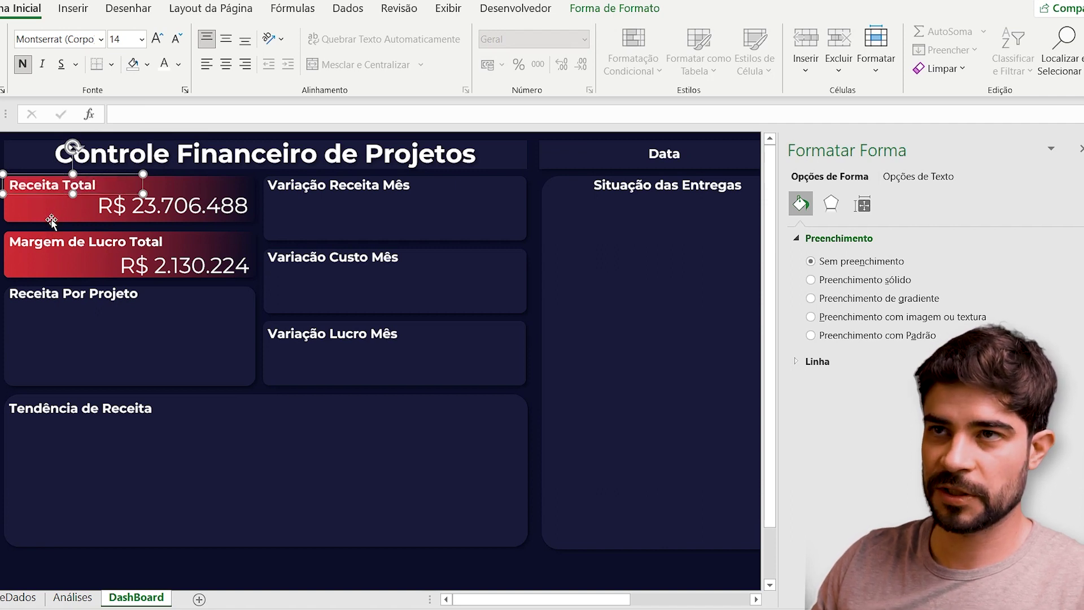
shift+click(51, 241)
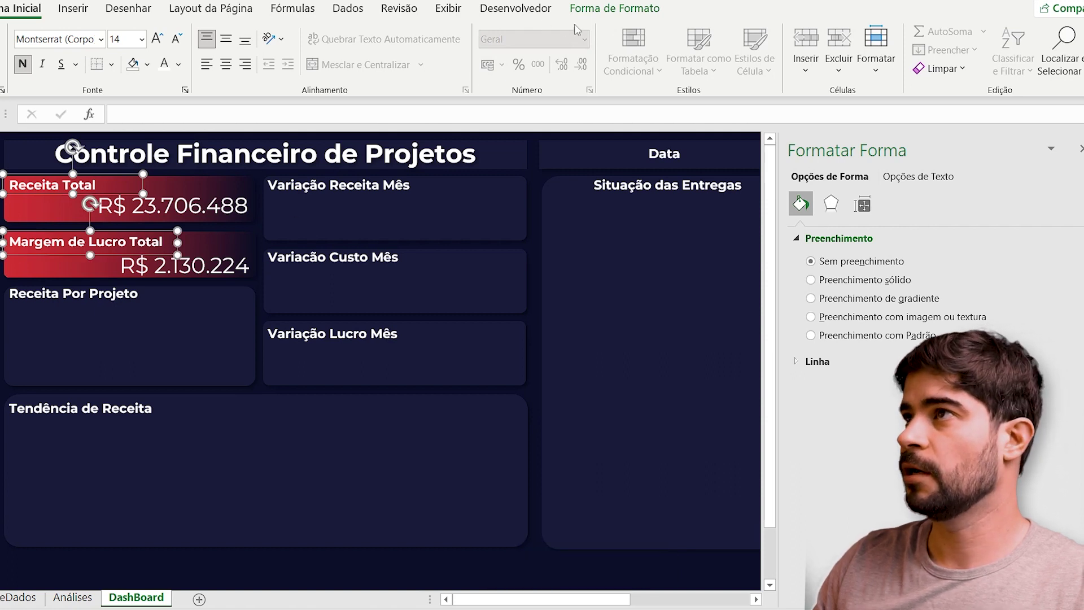
click(581, 9)
click(89, 8)
click(260, 65)
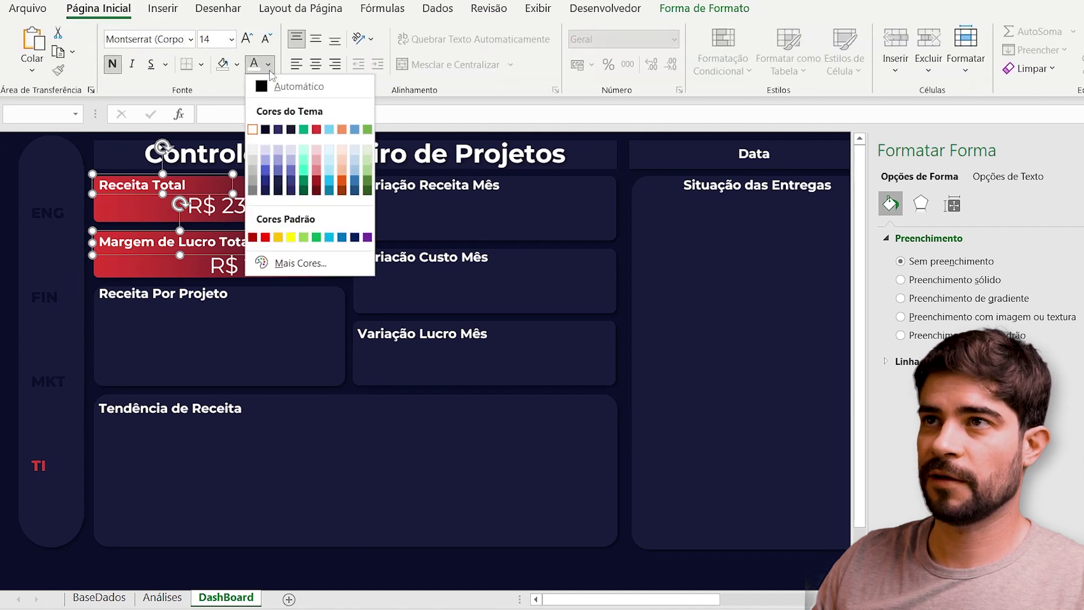
click(266, 131)
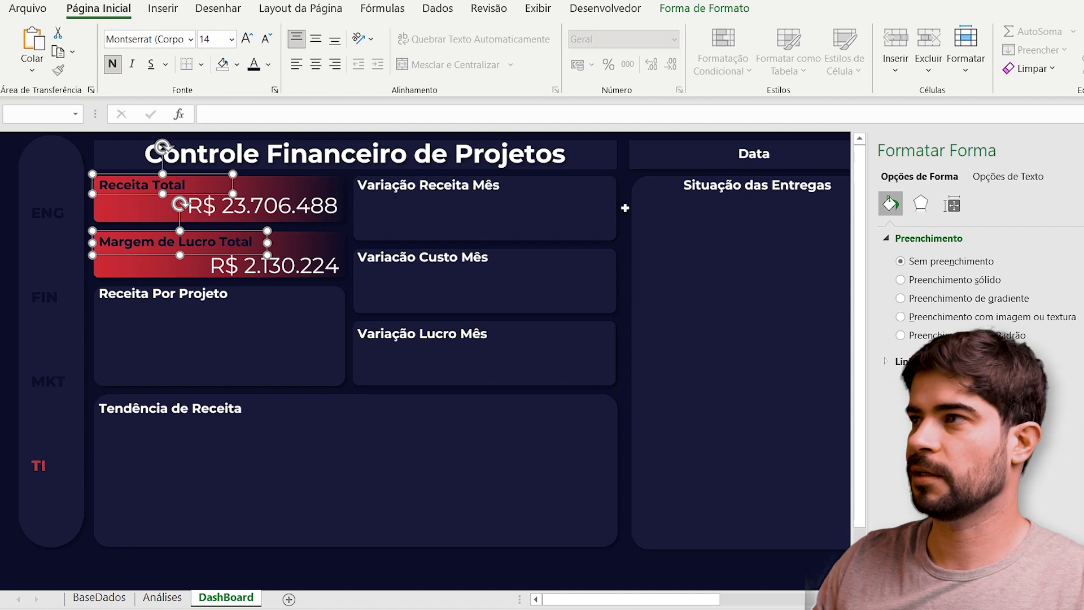
key(Escape)
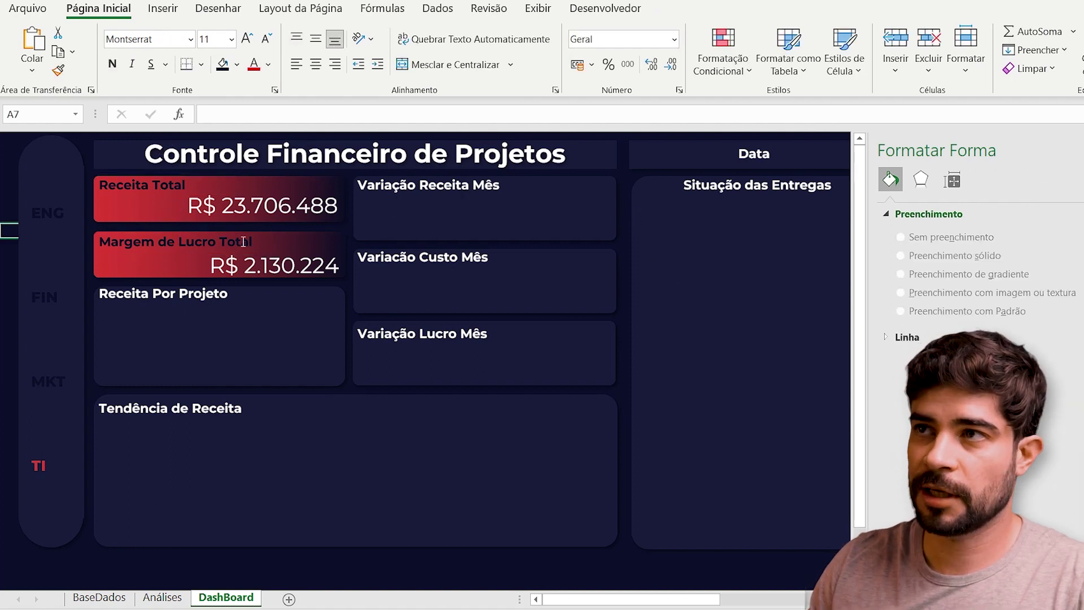
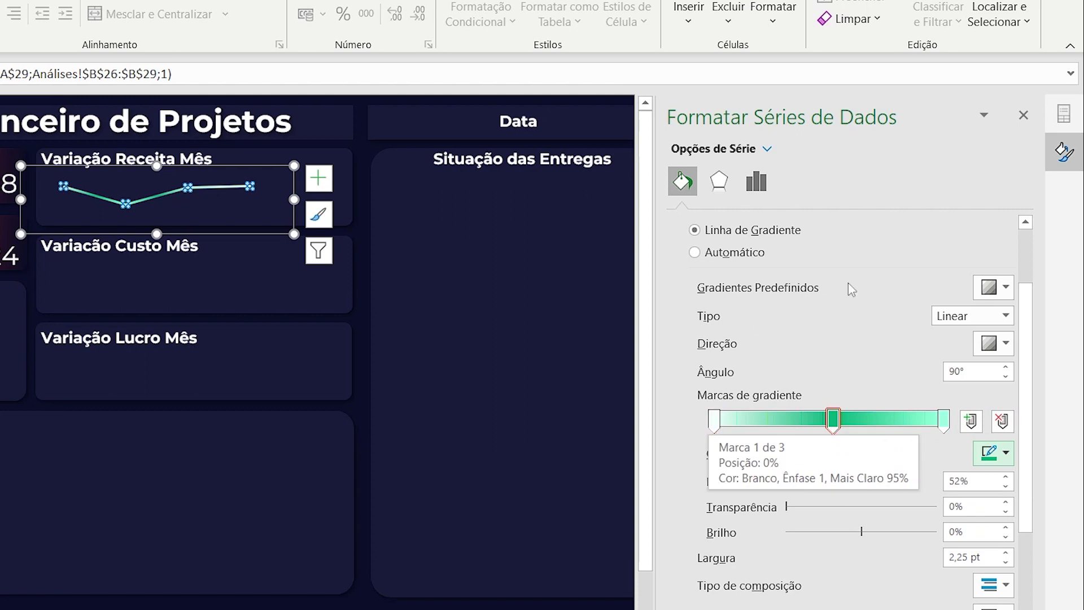
Colour the first and last gradient stops of the Variação Receita Mês line very dark navy and set the gradient angle to 0°.
click(719, 424)
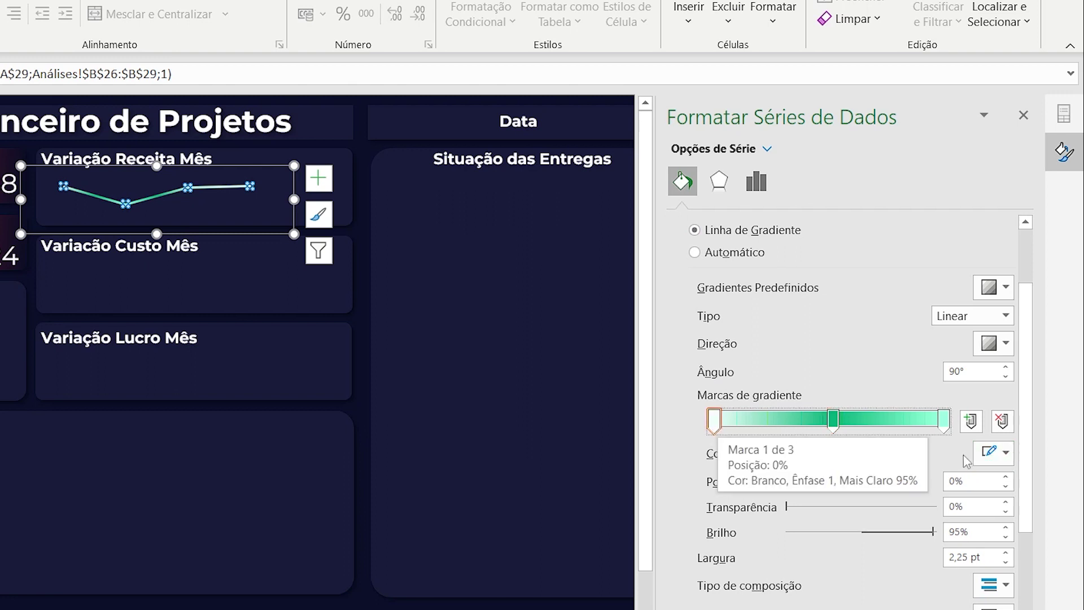
click(1006, 456)
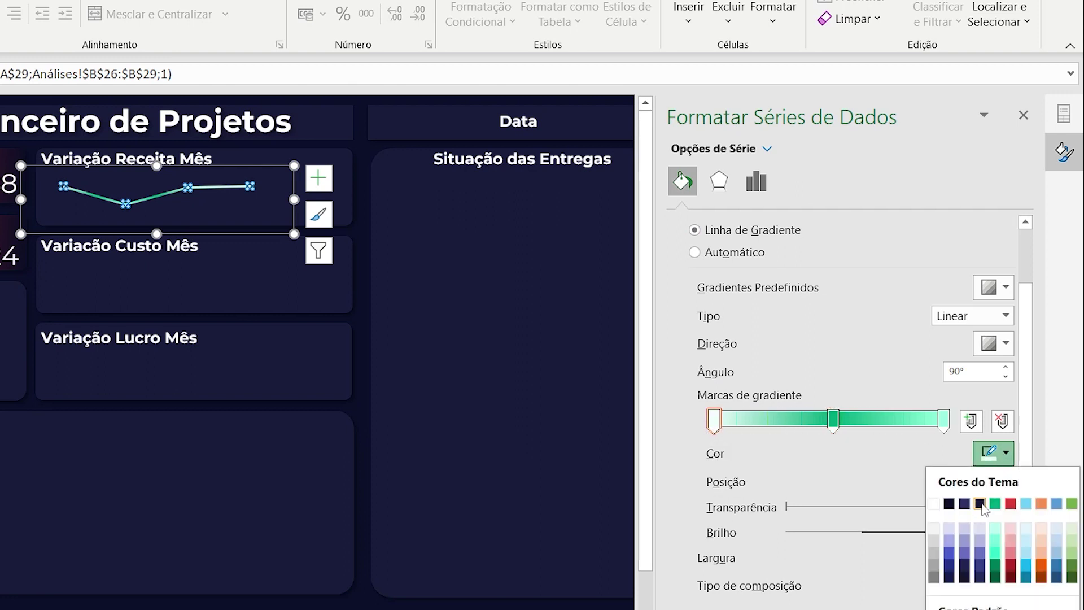
click(980, 503)
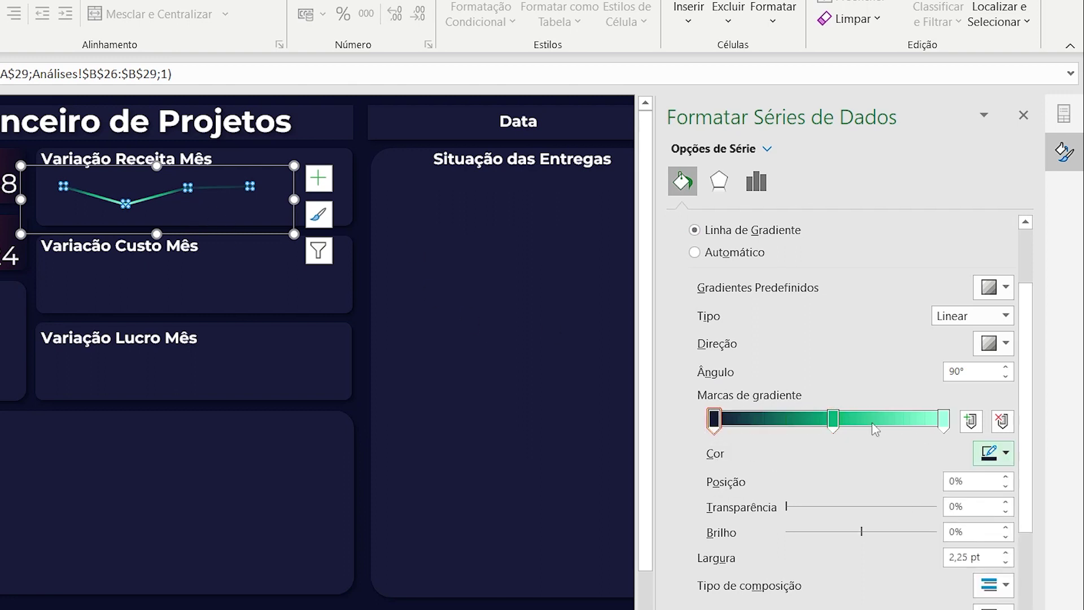
click(940, 424)
click(1005, 453)
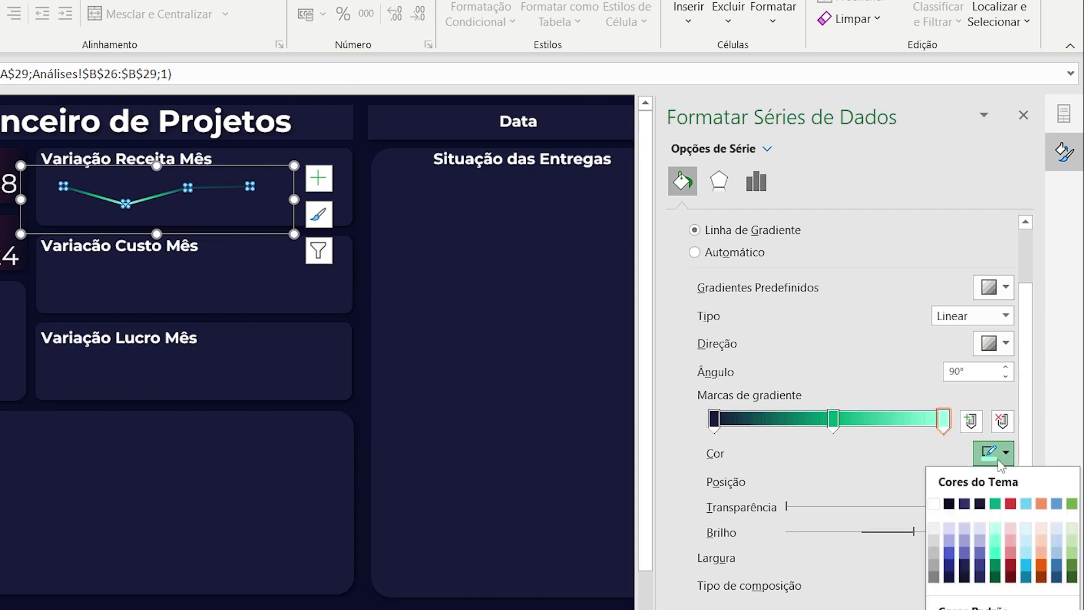
click(979, 511)
key(ctrl+z)
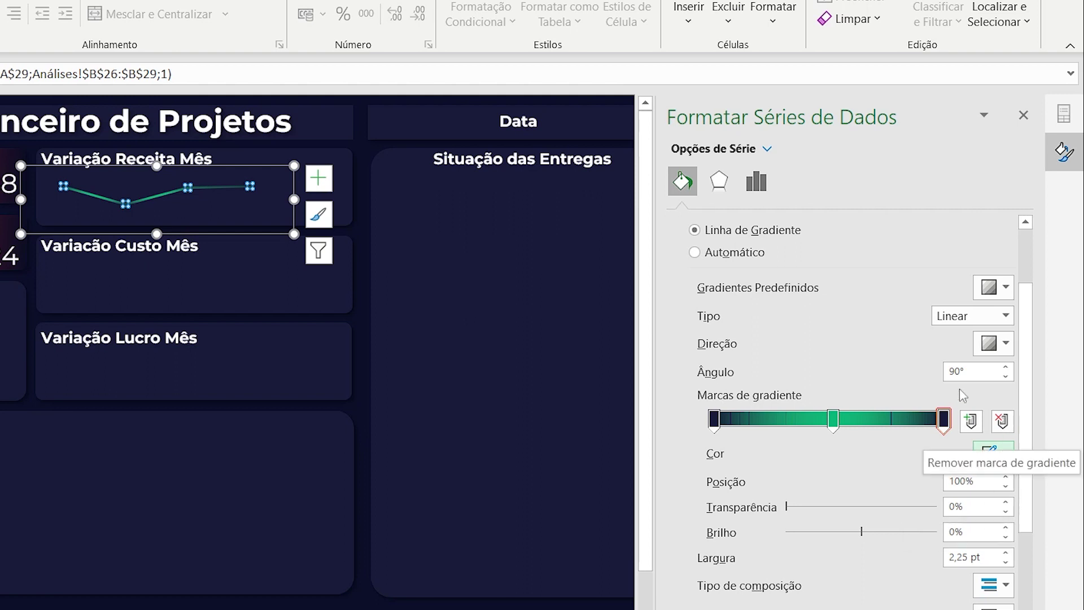
drag(992, 371, 935, 378)
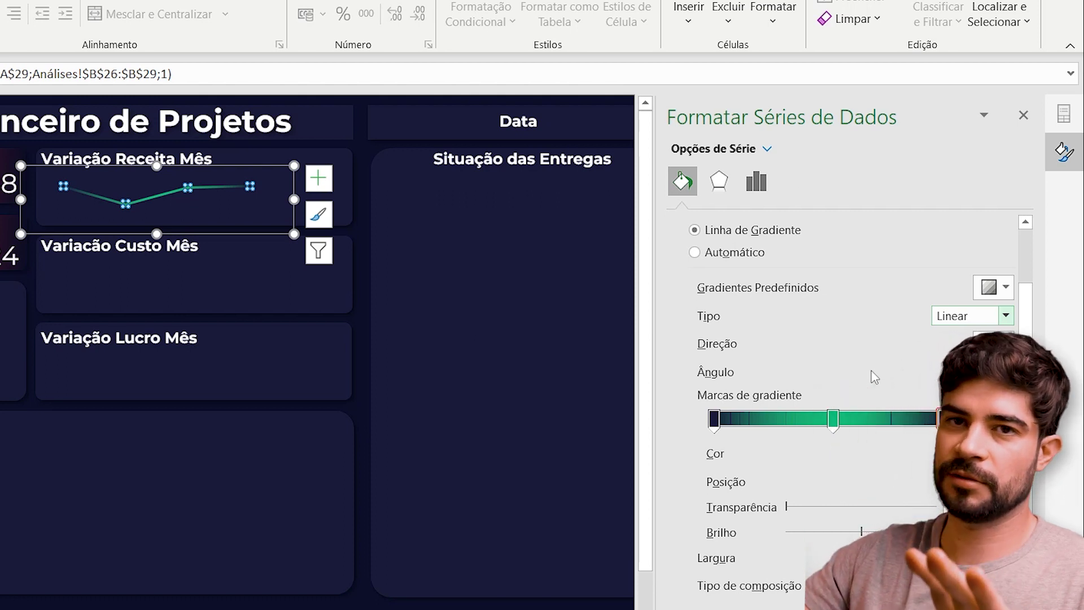
Set the Variação Receita Mês line's width to 3 pt, smooth the line, and deselect the chart.
scroll(896, 438, down, 2)
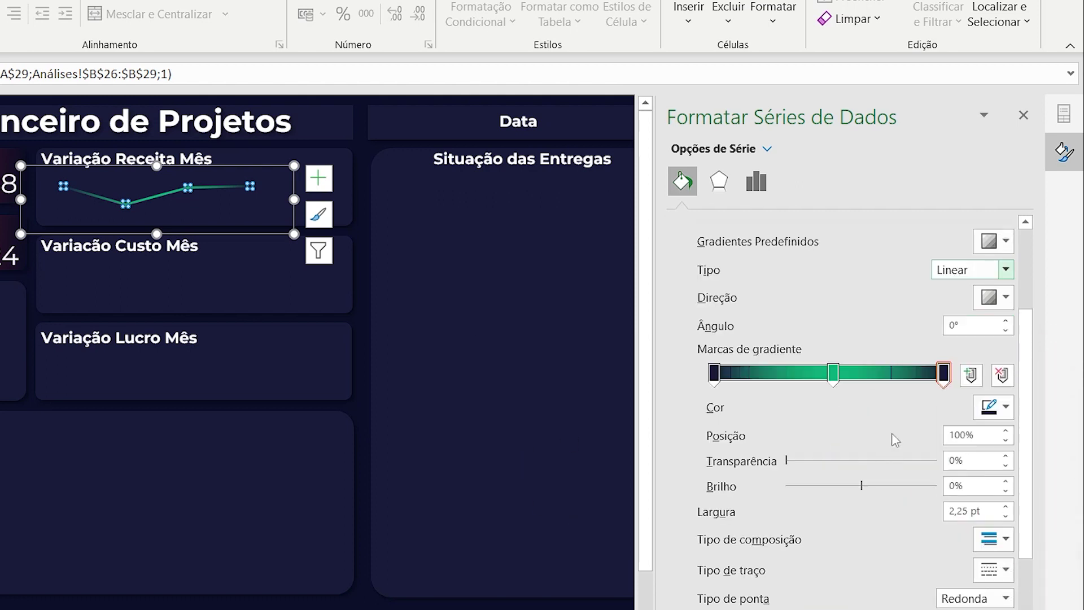
click(1006, 461)
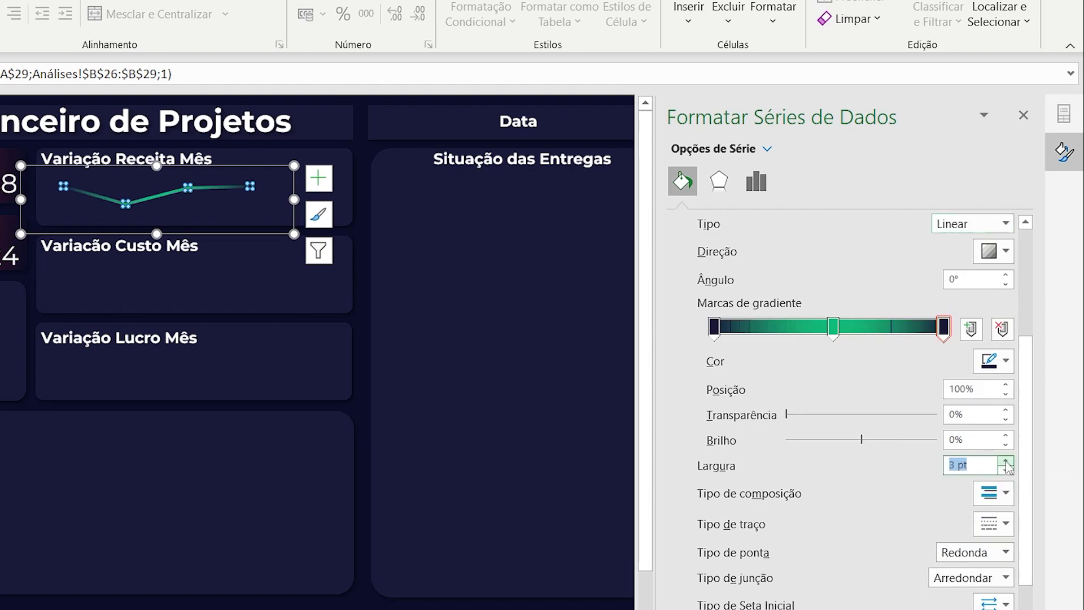
scroll(867, 461, down, 2)
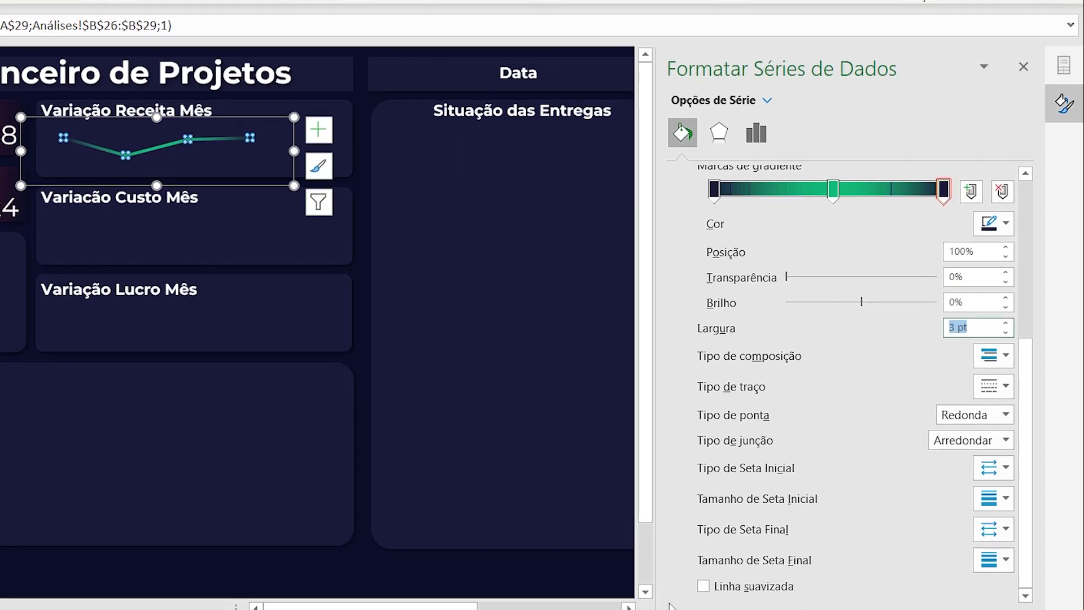
click(703, 554)
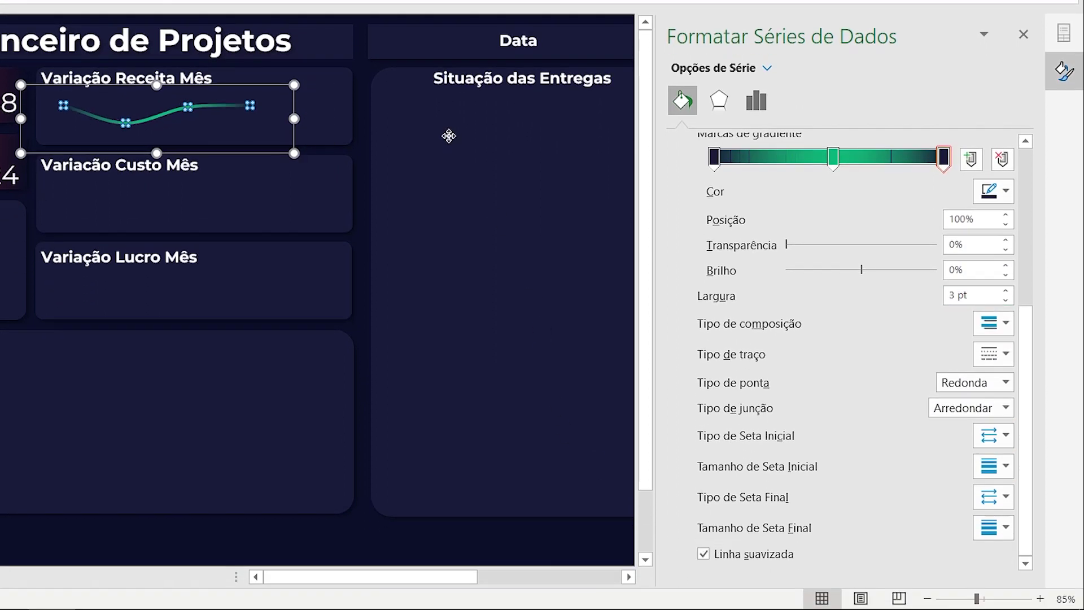
click(448, 136)
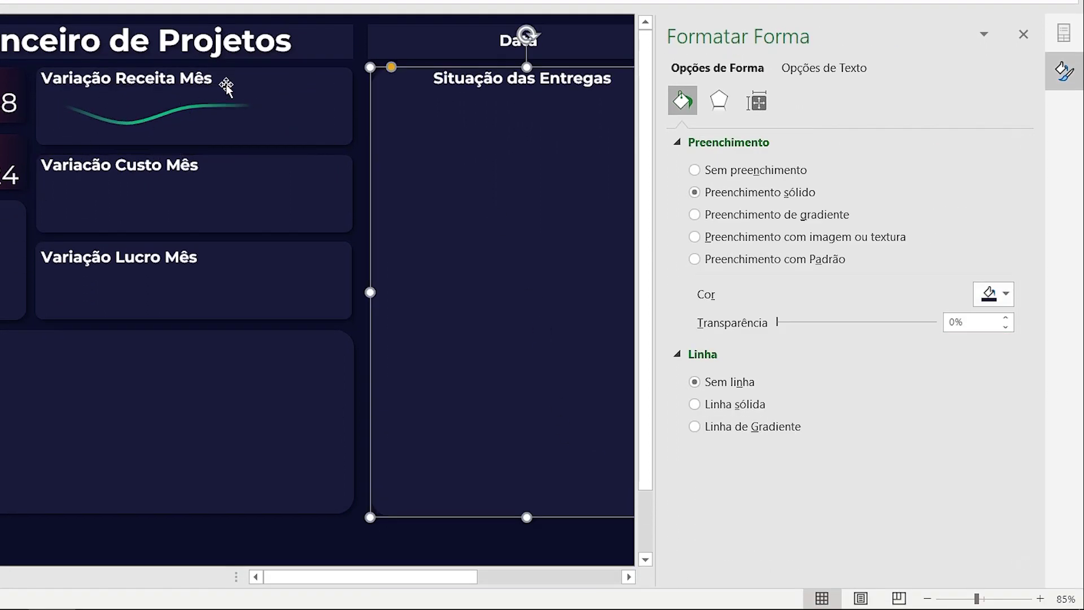
mouse_move(231, 106)
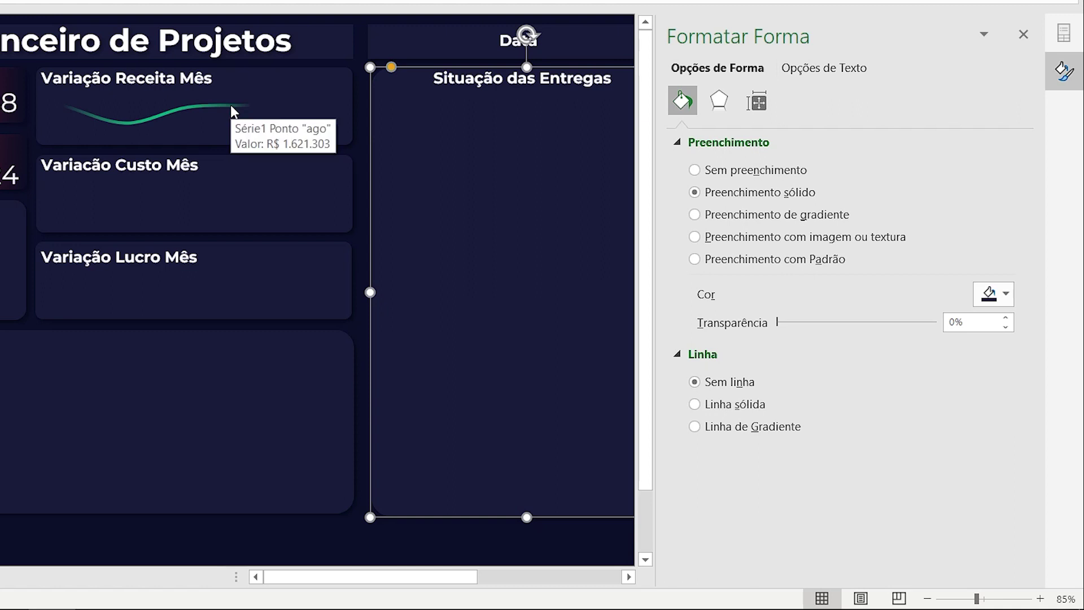
key(Escape)
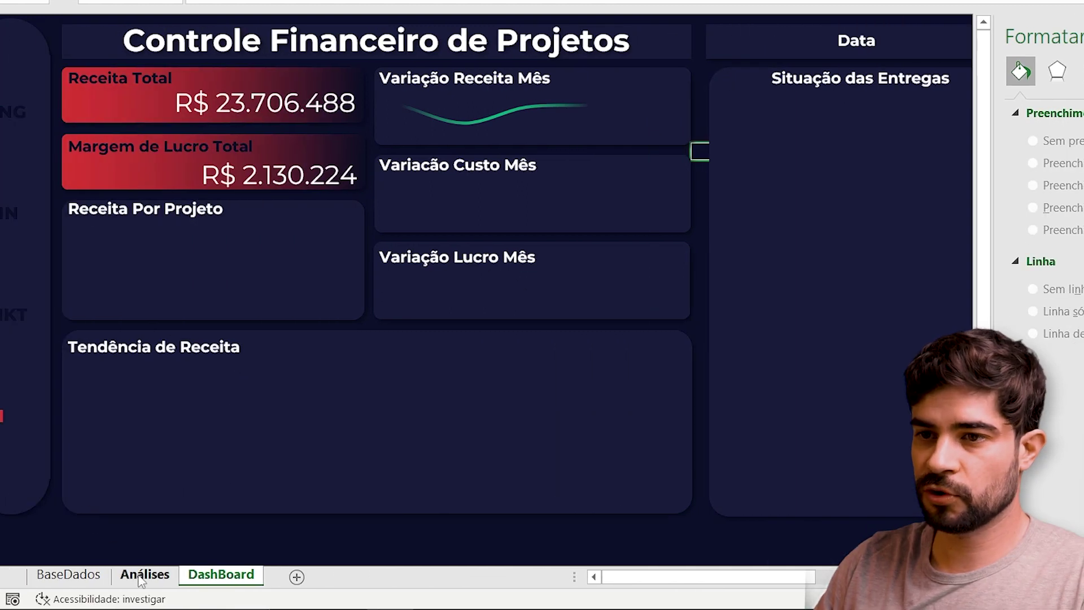
Insert a line chart from the mai to ago cost values under Custo Total on the Análises sheet.
click(144, 575)
drag(50, 421, 142, 455)
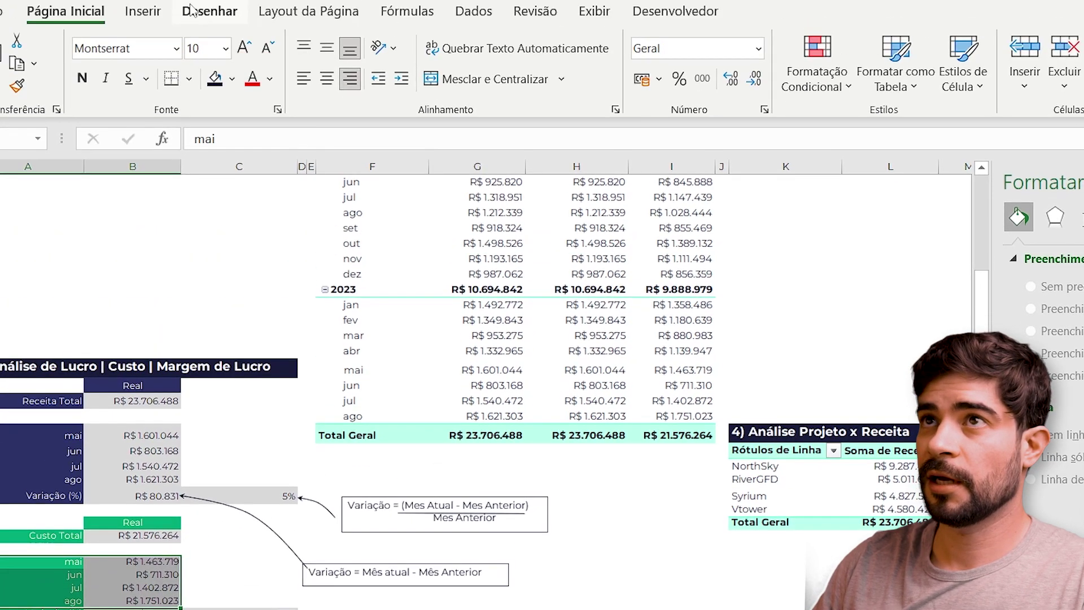
click(143, 11)
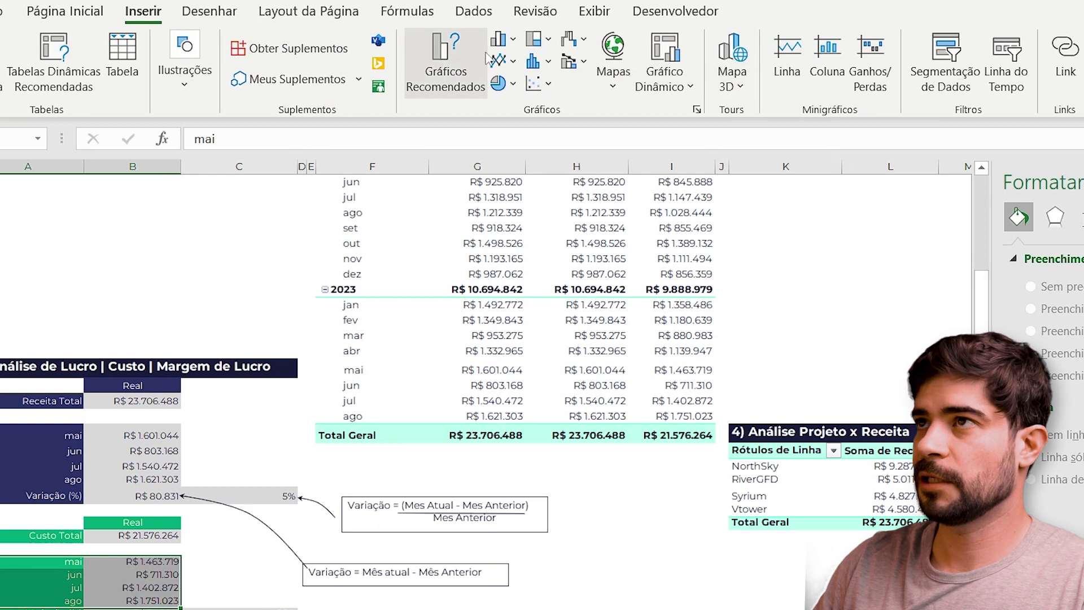
click(501, 61)
click(517, 131)
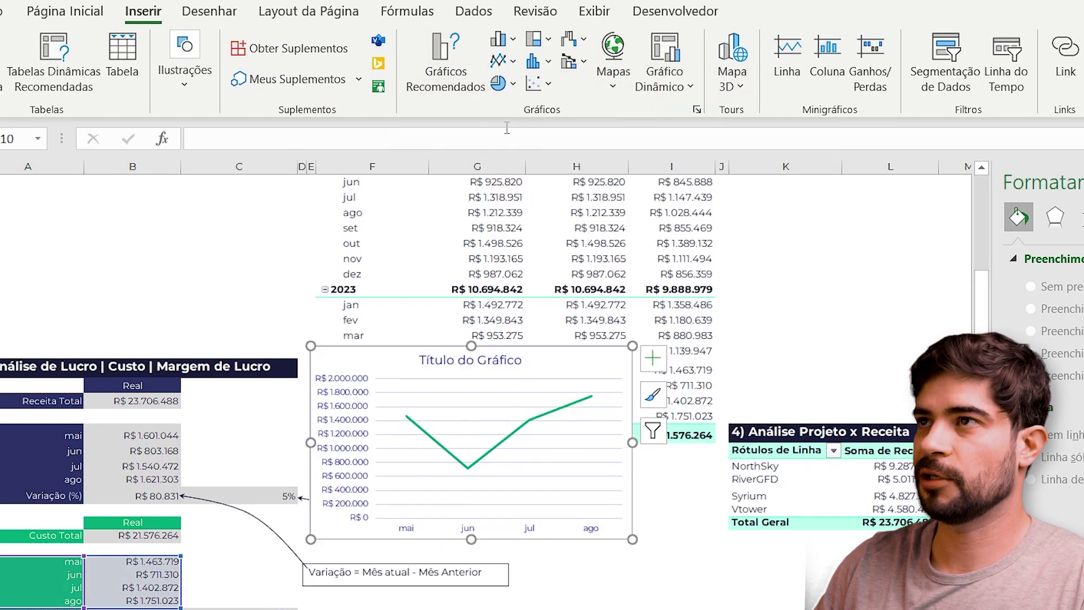
Move the new cost chart to the DashBoard sheet, placing it over the Variação Custo Mês card.
key(ctrl+x)
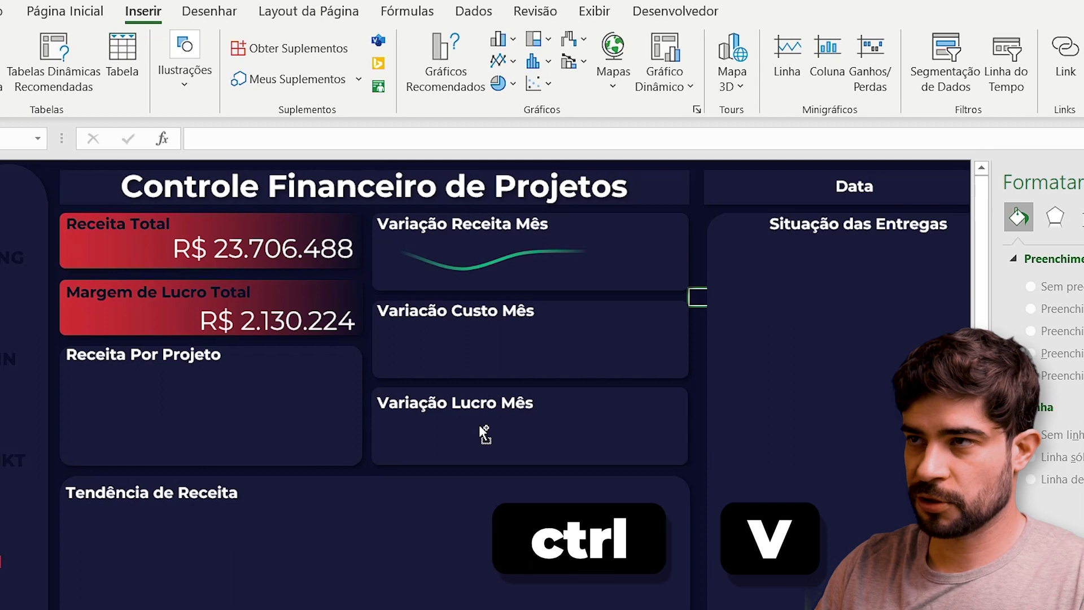
key(ctrl+v)
drag(700, 315, 409, 310)
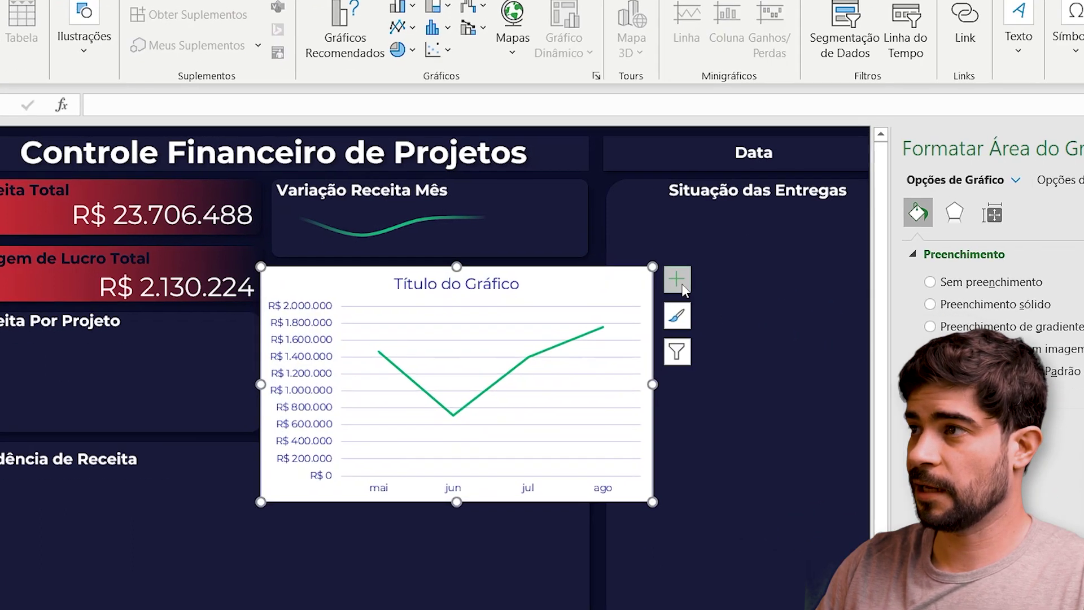
Hide the cost chart's axes, axis titles, chart title and gridlines so only the line is left.
click(777, 314)
click(820, 357)
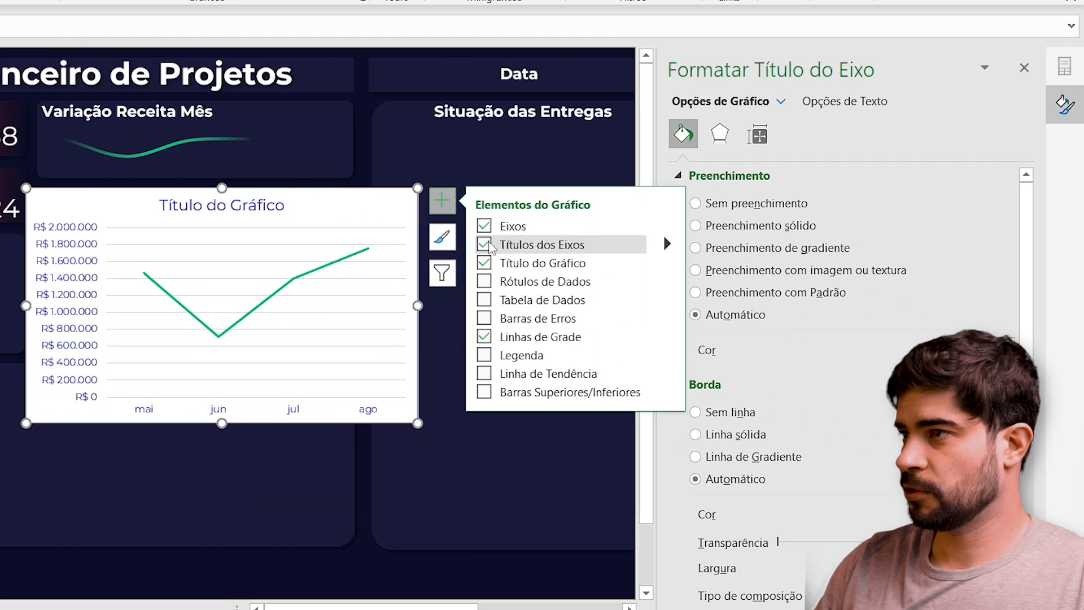
click(484, 226)
click(484, 244)
click(484, 263)
click(486, 337)
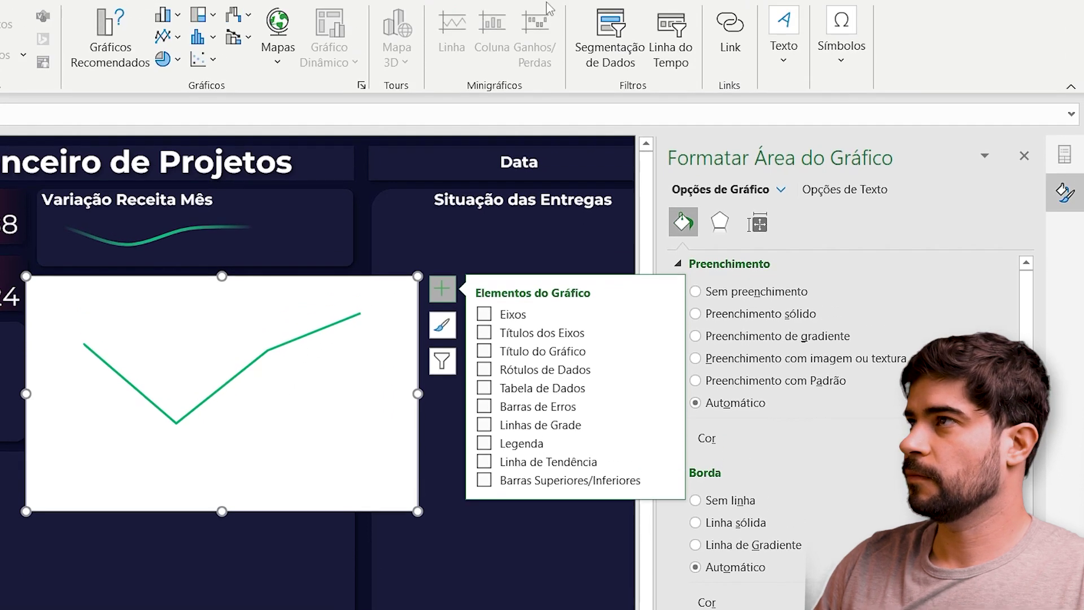
Remove the fill from the cost chart's chart area.
click(556, 25)
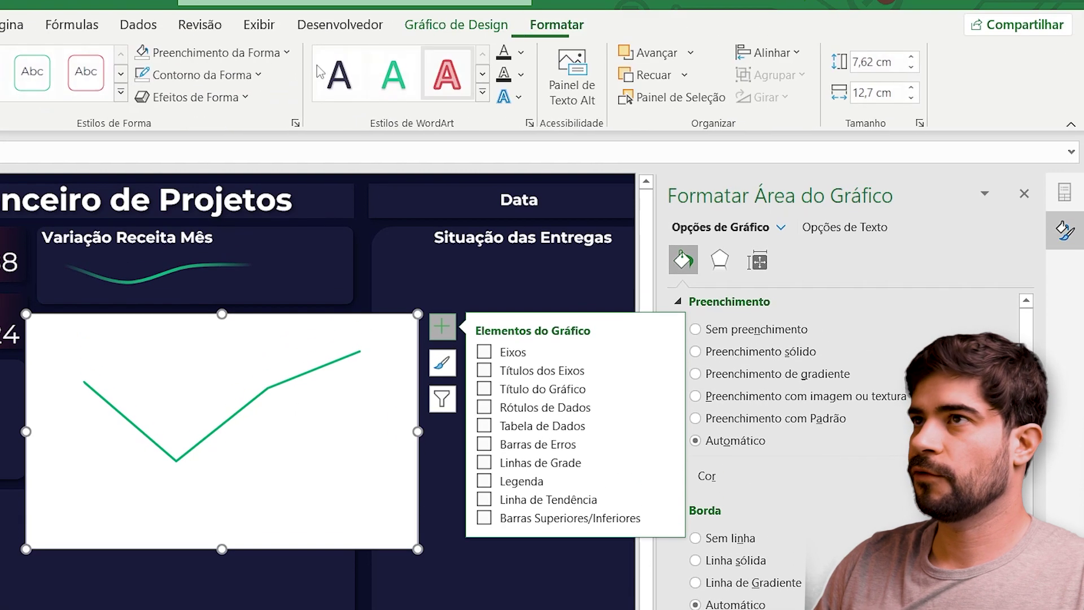
click(142, 56)
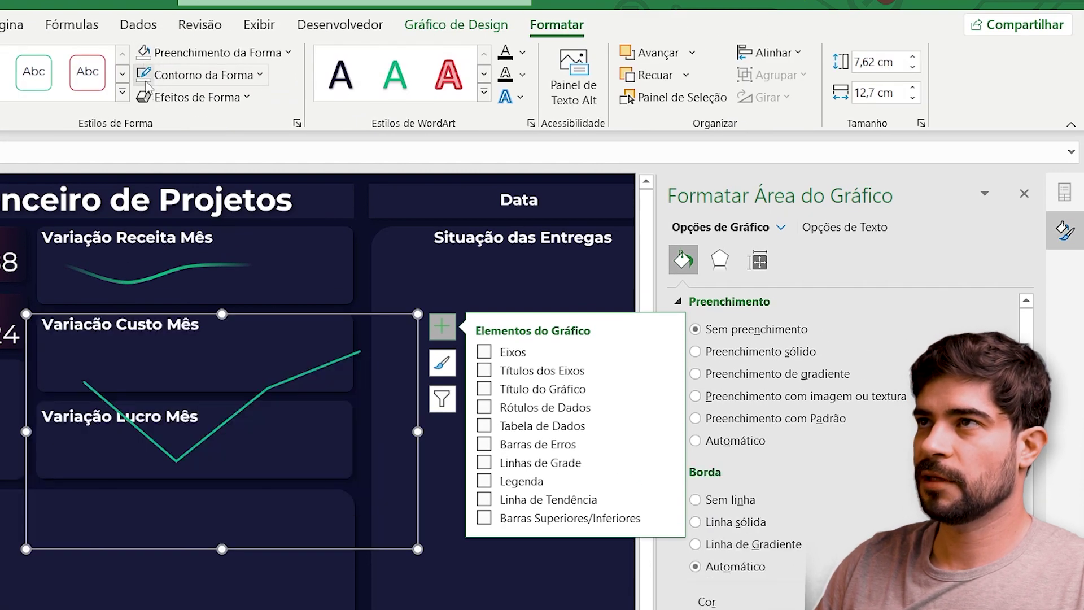
Remove the cost line chart's outline and fit it, at about 2,32 × 8,34 cm, inside the Variação Custo Mês card.
click(145, 79)
drag(418, 432, 297, 432)
drag(162, 549, 161, 385)
drag(39, 353, 39, 351)
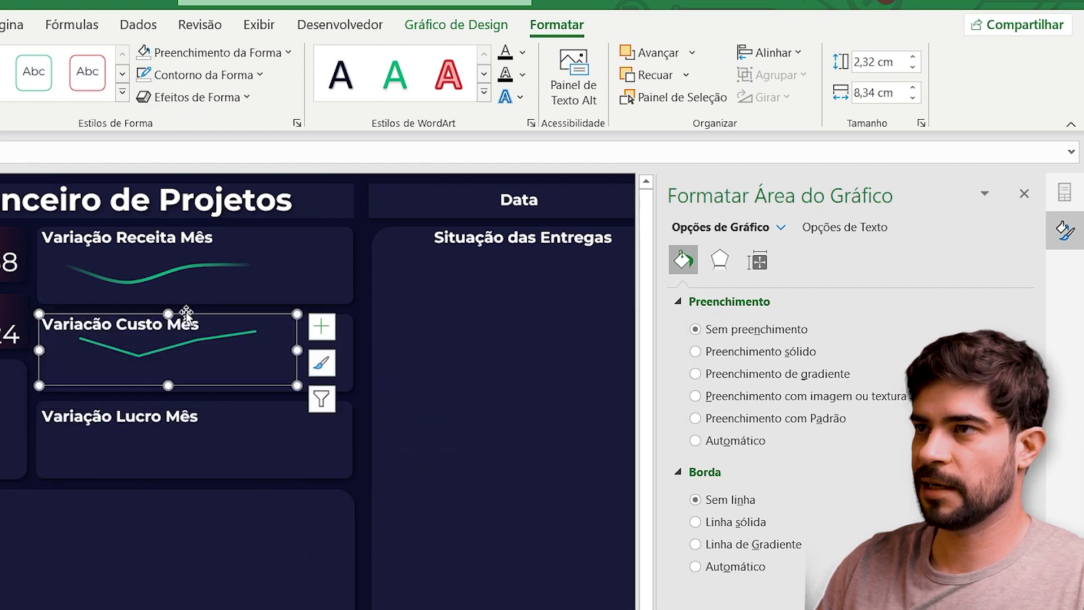
drag(190, 313, 171, 332)
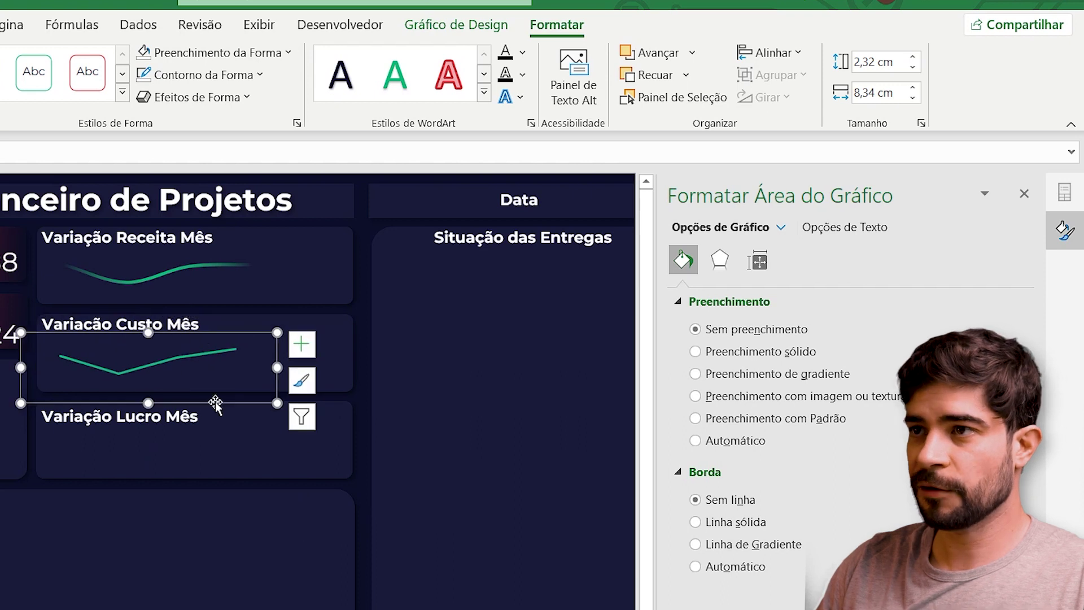
Change the data series line in the Variação Custo Mês chart to a gradient line.
click(167, 360)
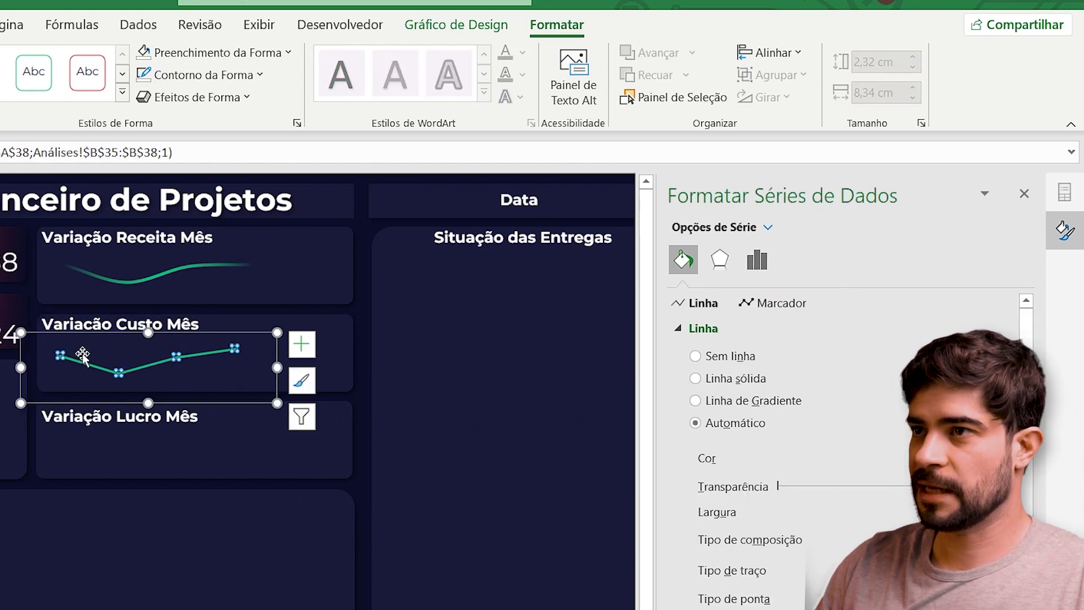
right_click(190, 359)
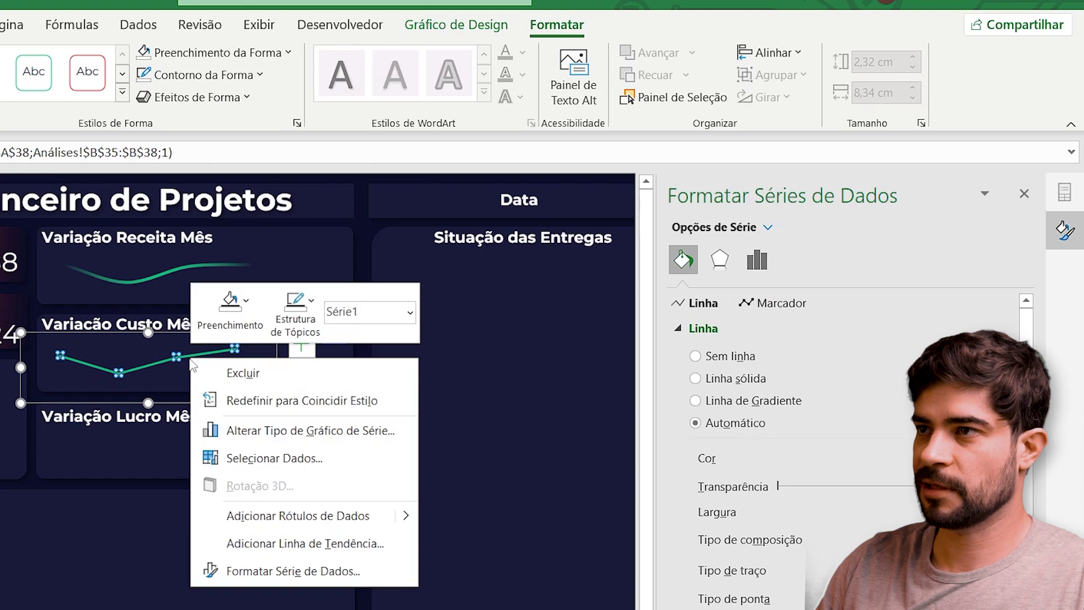
click(281, 570)
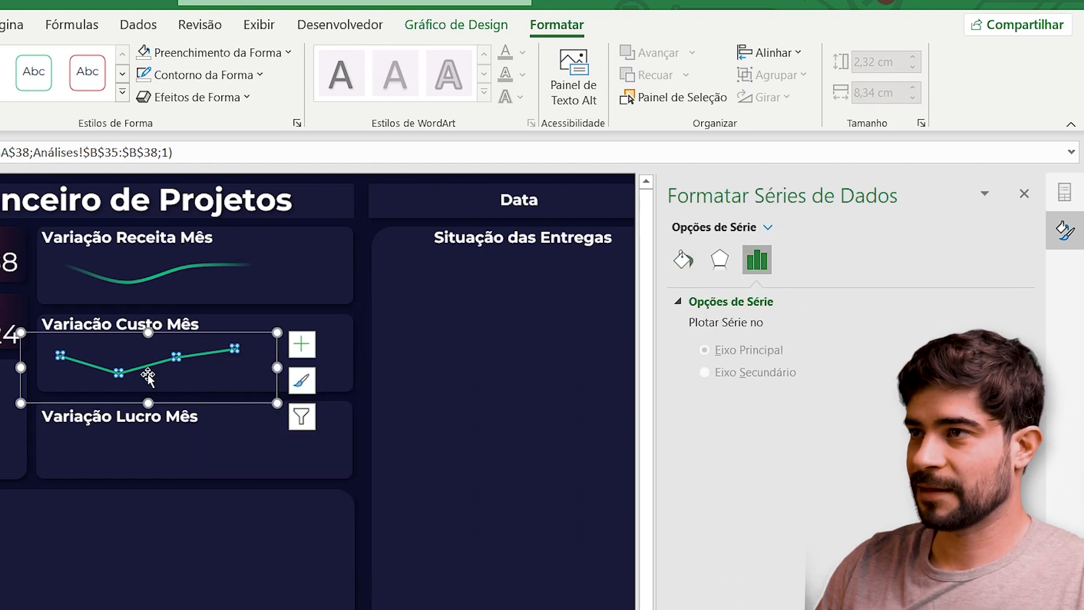
click(684, 261)
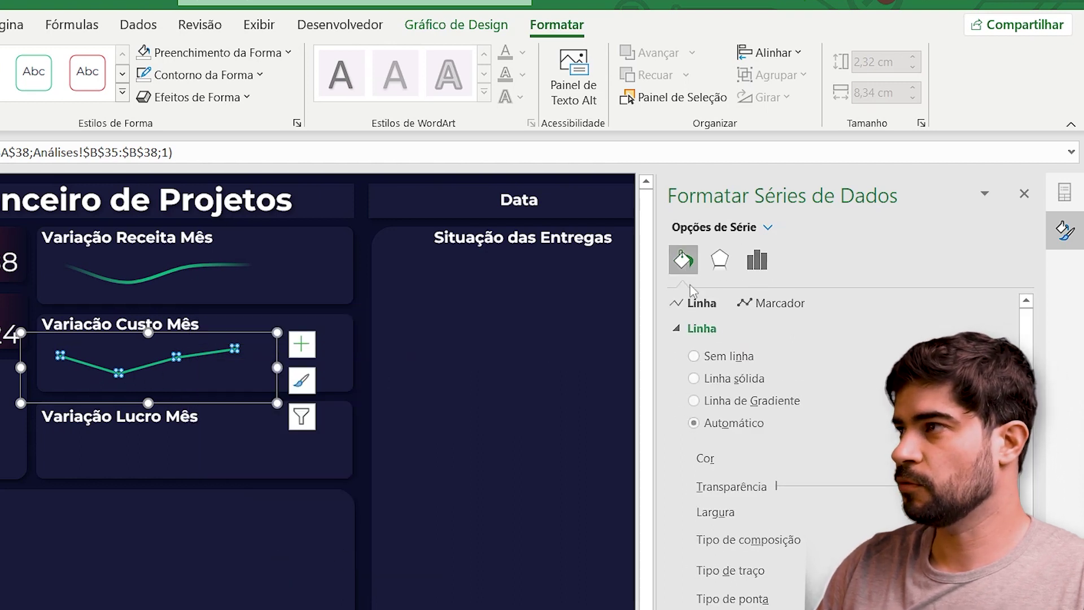
click(699, 401)
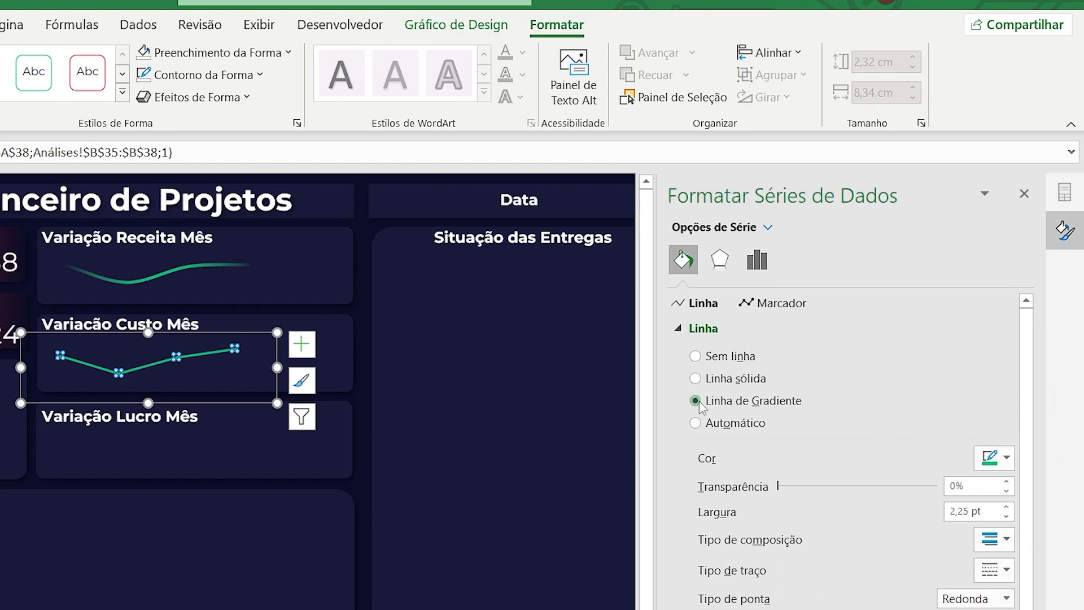
Place a middle gradient stop of the cost line at 52% and remove the extra stop beside it.
scroll(836, 486, down, 1)
drag(885, 543, 830, 554)
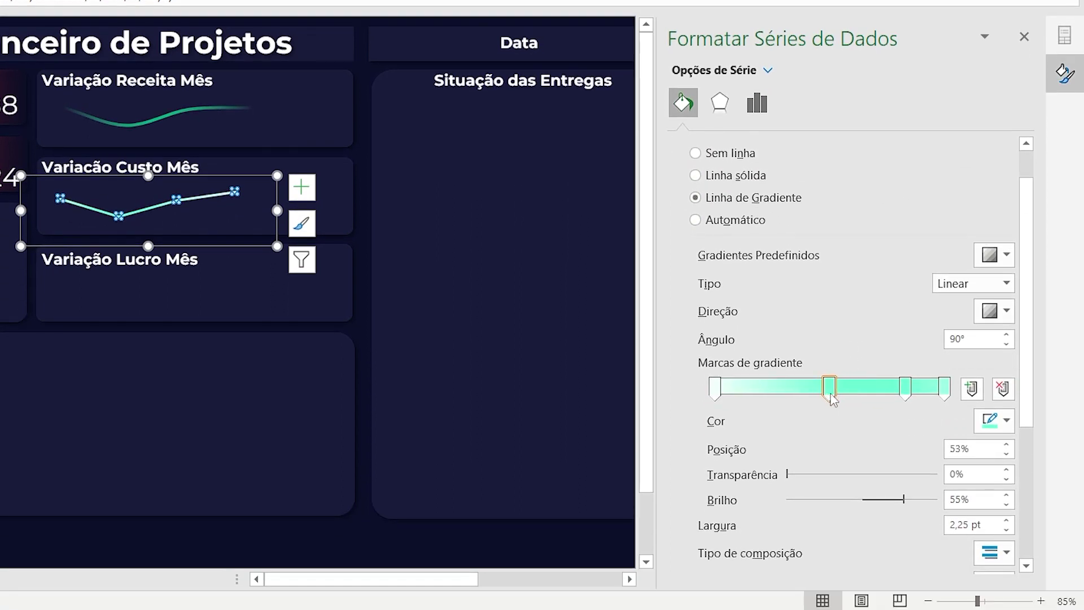
drag(837, 400, 839, 400)
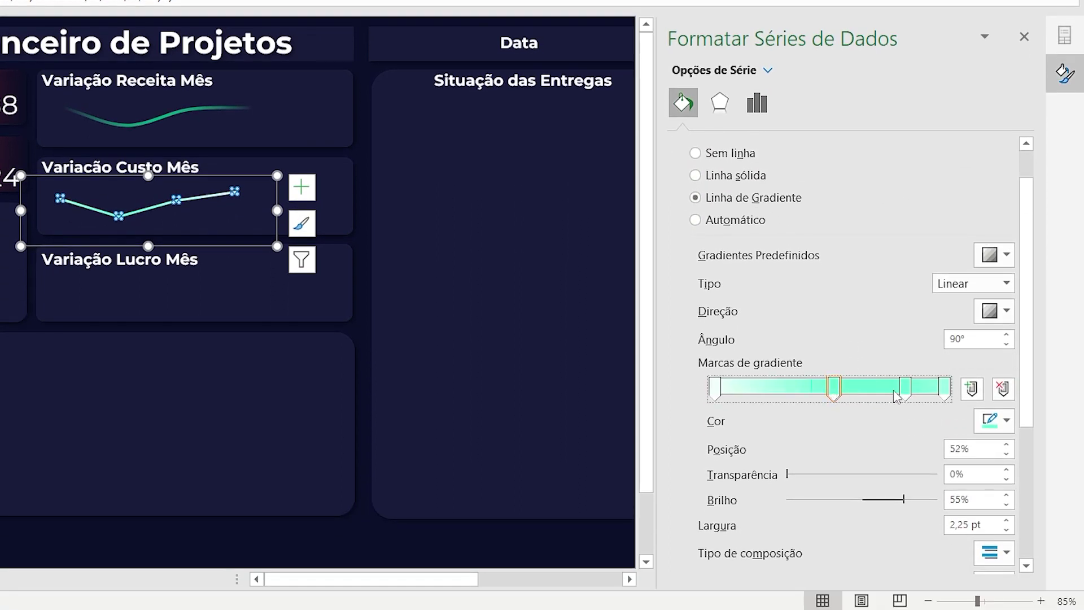
click(1003, 389)
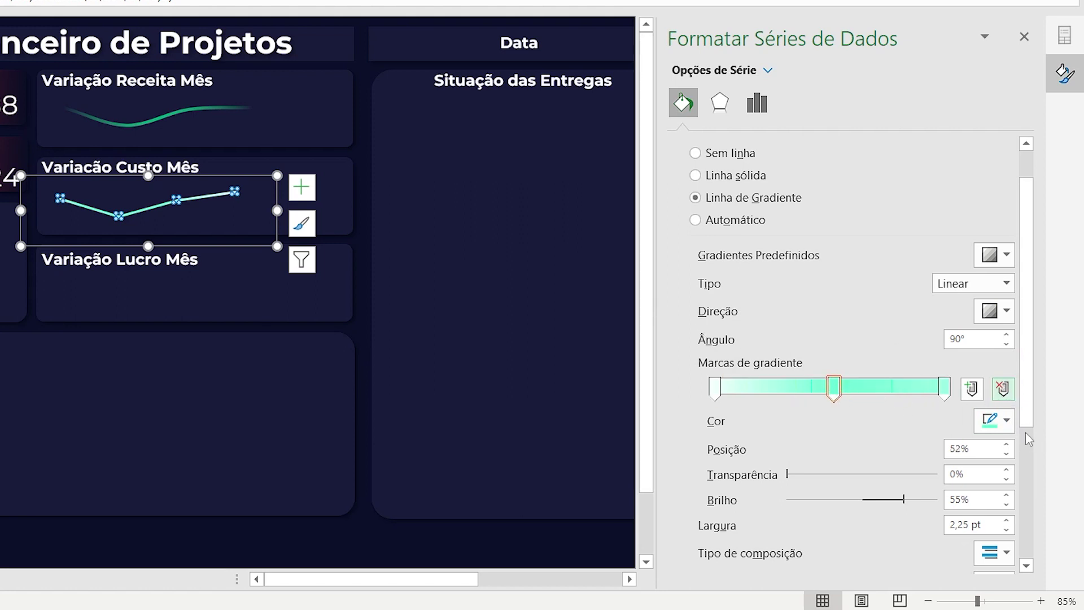
Colour the cost line's middle gradient stop theme red and both end stops the dark navy theme colour.
click(1000, 421)
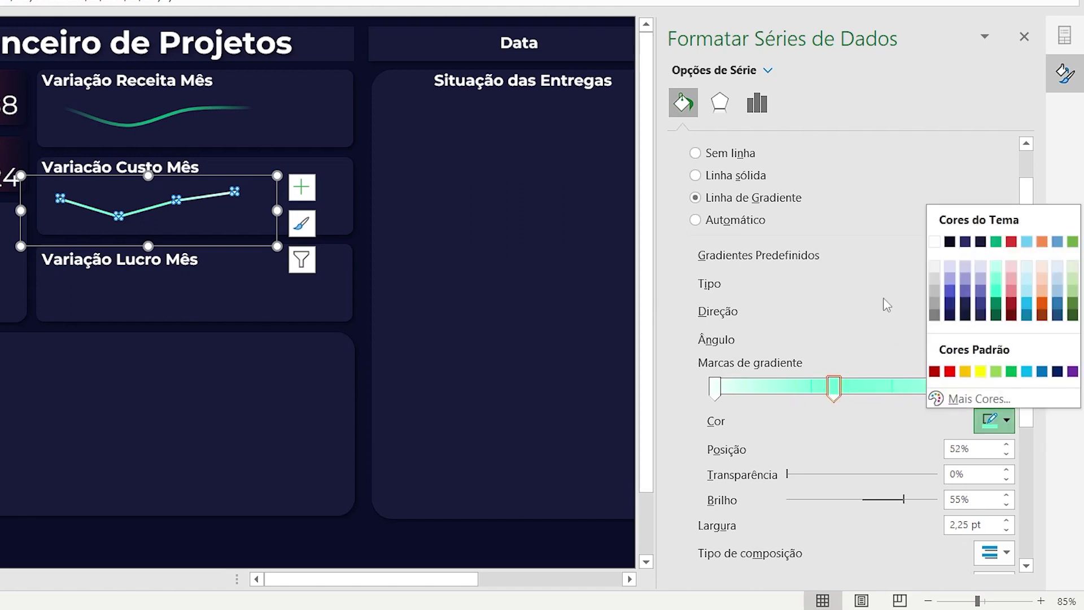
click(1011, 243)
click(715, 387)
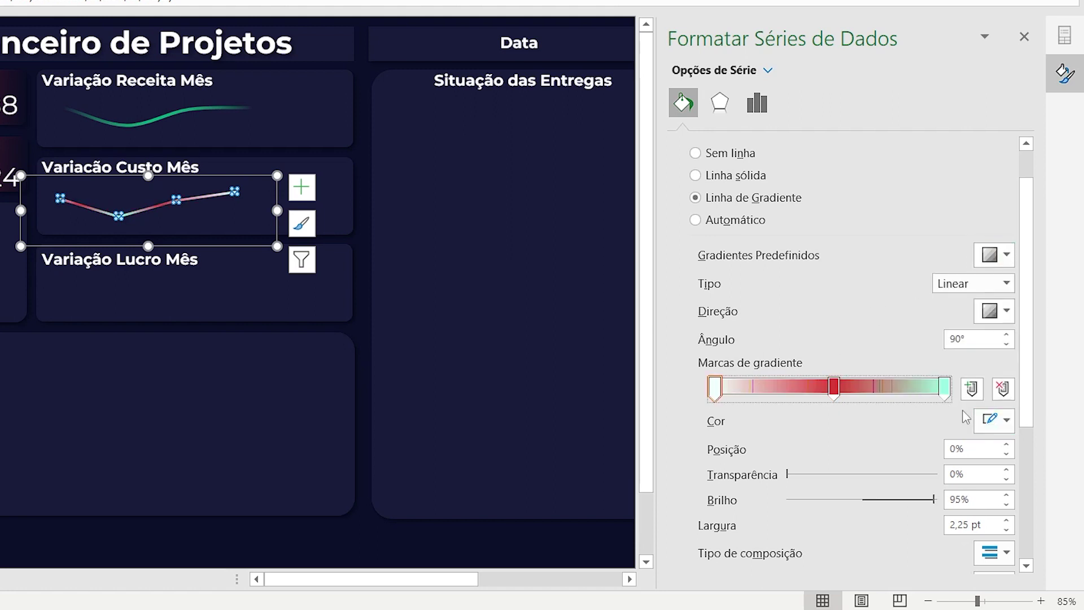
click(1004, 423)
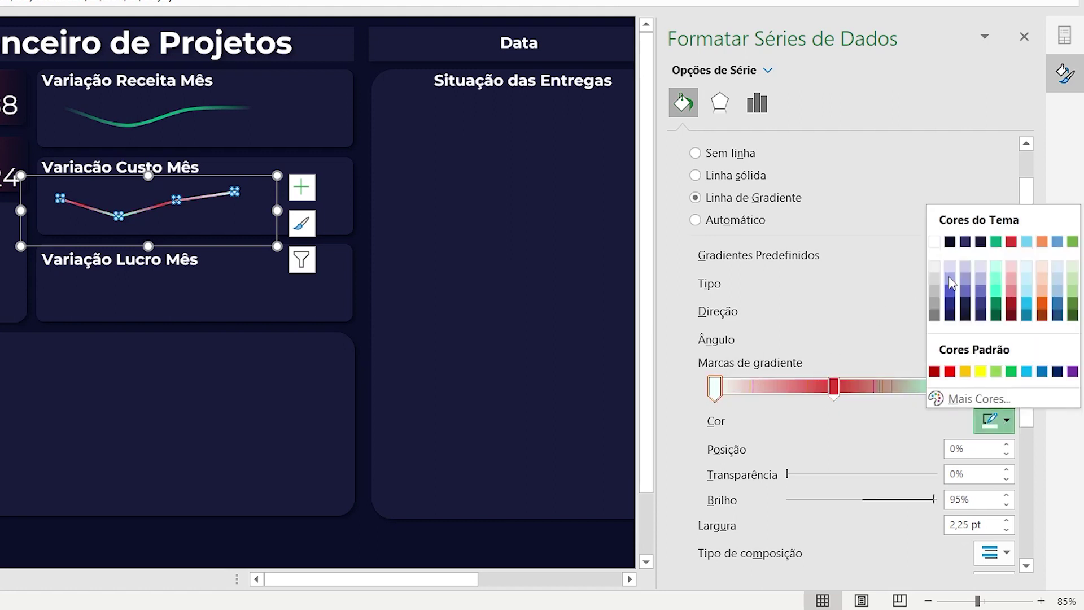
click(981, 242)
click(944, 387)
click(1007, 421)
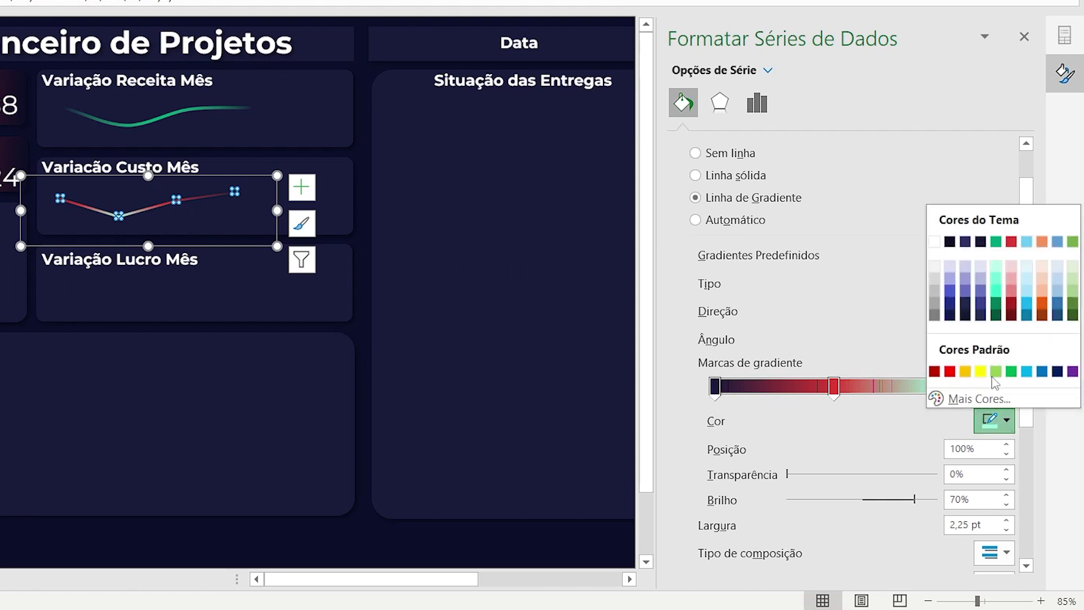
click(982, 242)
Set the cost line's gradient angle to 0° and its width to 3 pt.
scroll(700, 307, down, 3)
drag(994, 247, 927, 251)
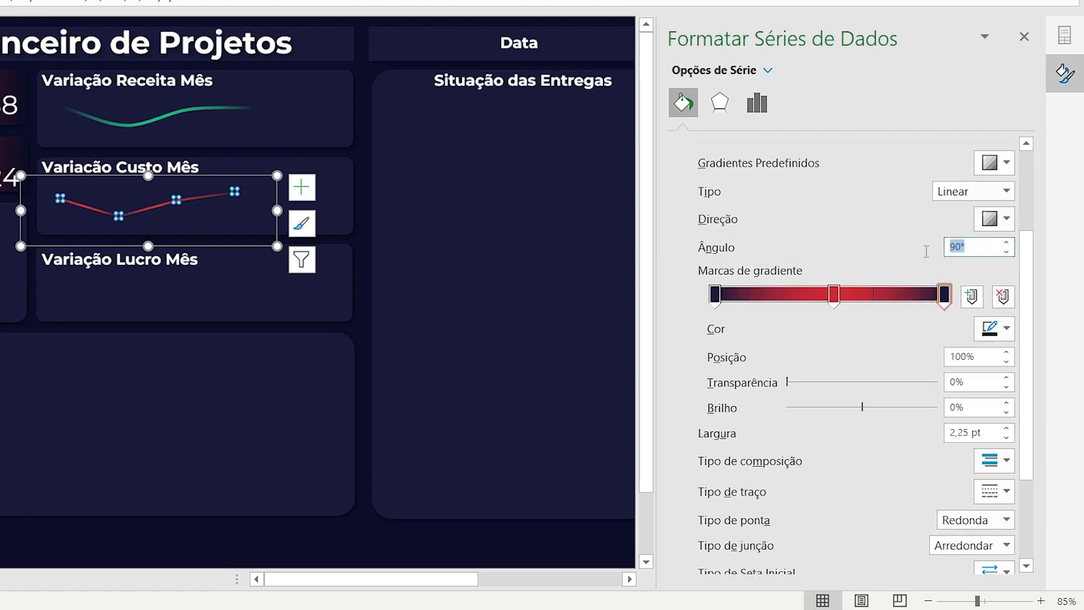
text(0)
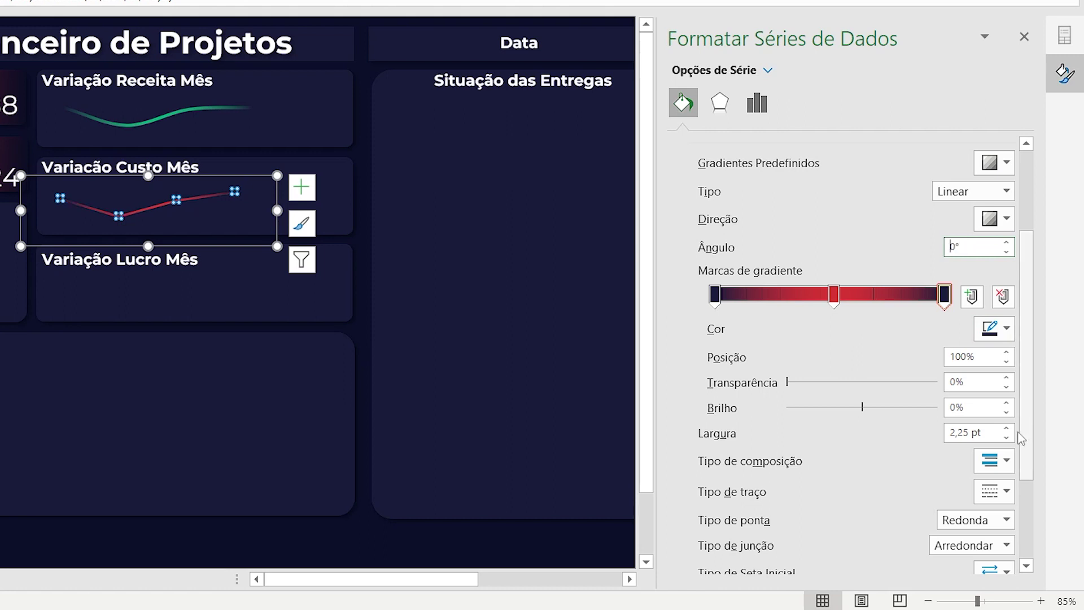
click(1007, 429)
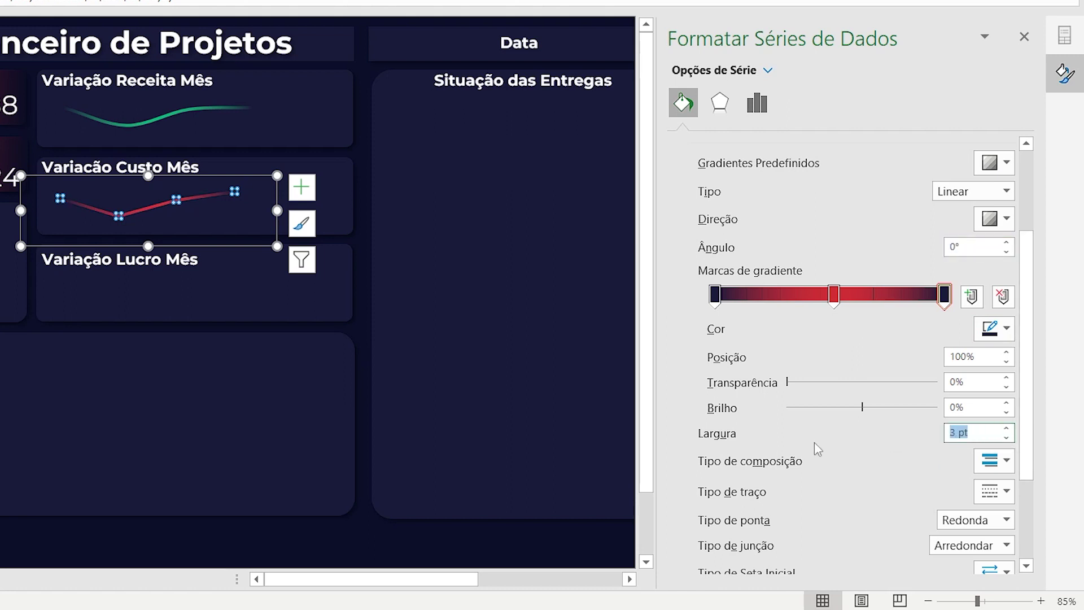
Turn on line smoothing for the cost series and deselect the chart.
scroll(776, 321, down, 4)
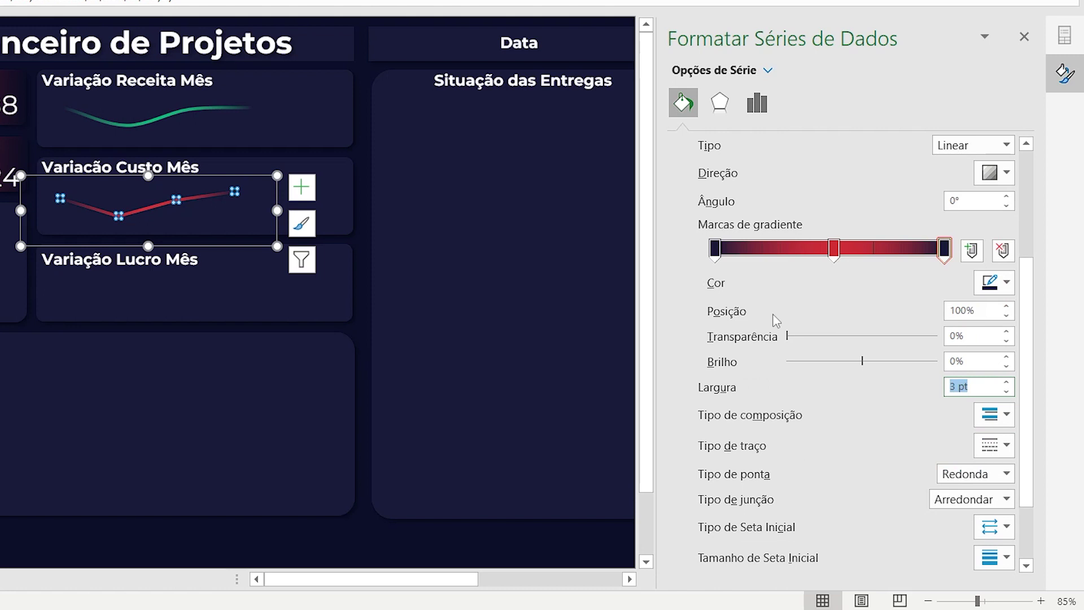
click(713, 558)
click(527, 368)
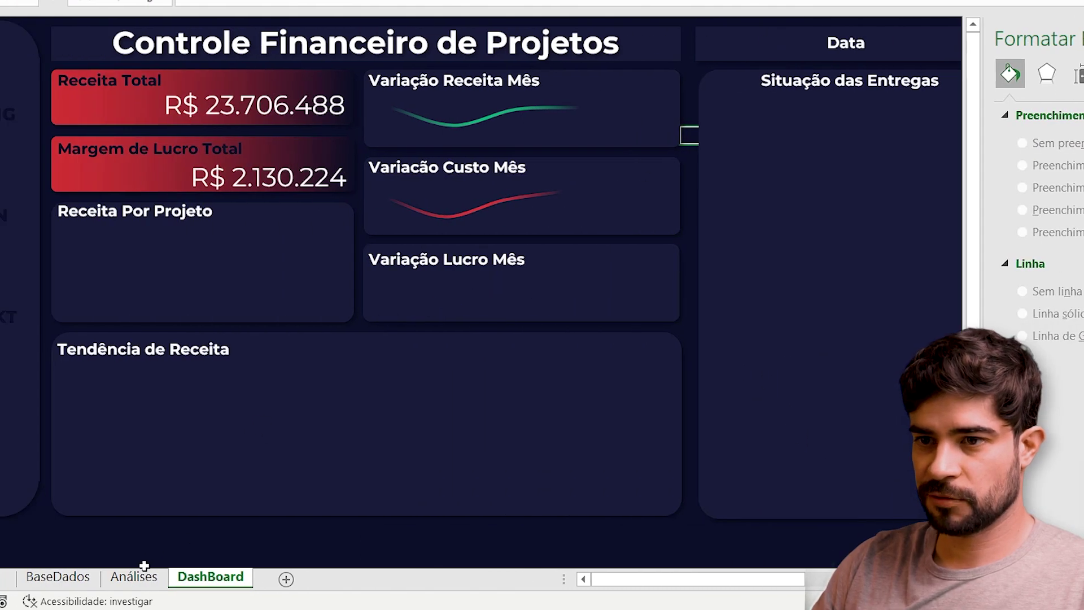
On the Análises sheet, insert a line chart from the mai to ago values of the Margem Total block.
click(142, 574)
drag(113, 452, 194, 495)
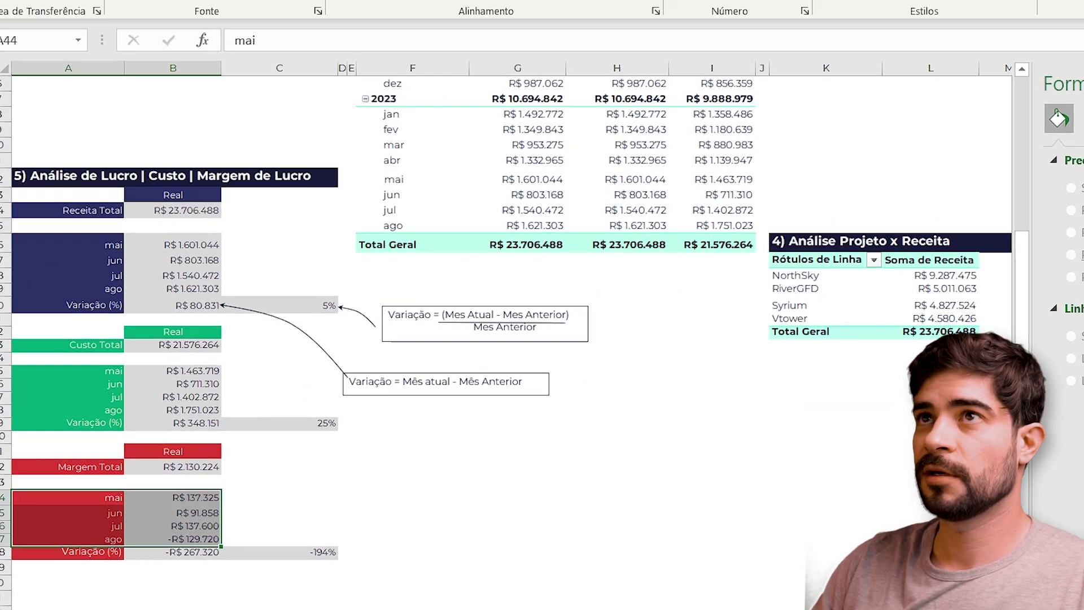
click(163, 18)
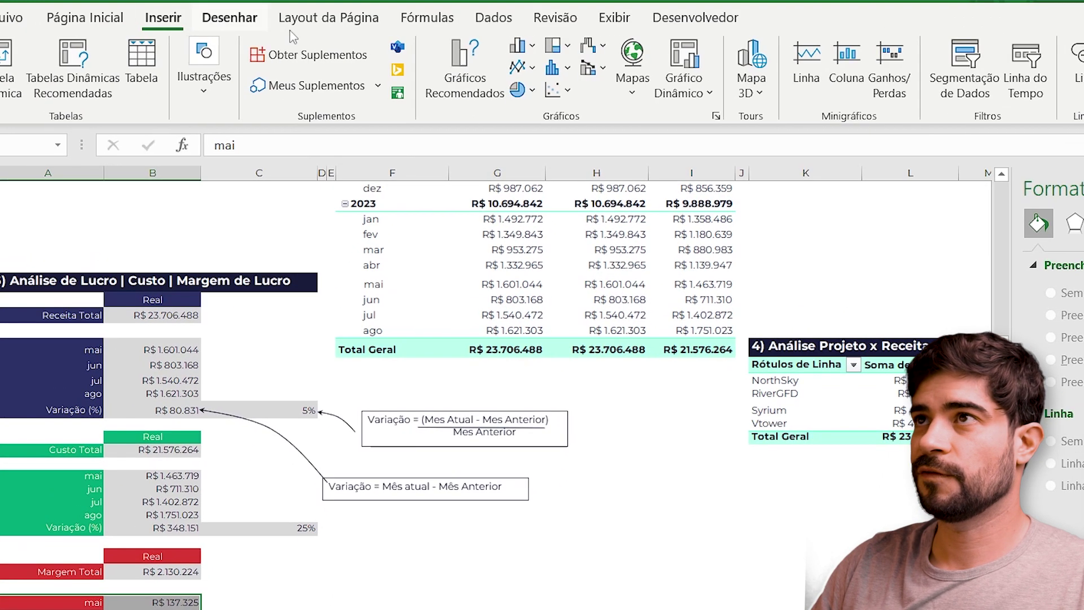
click(531, 69)
click(541, 138)
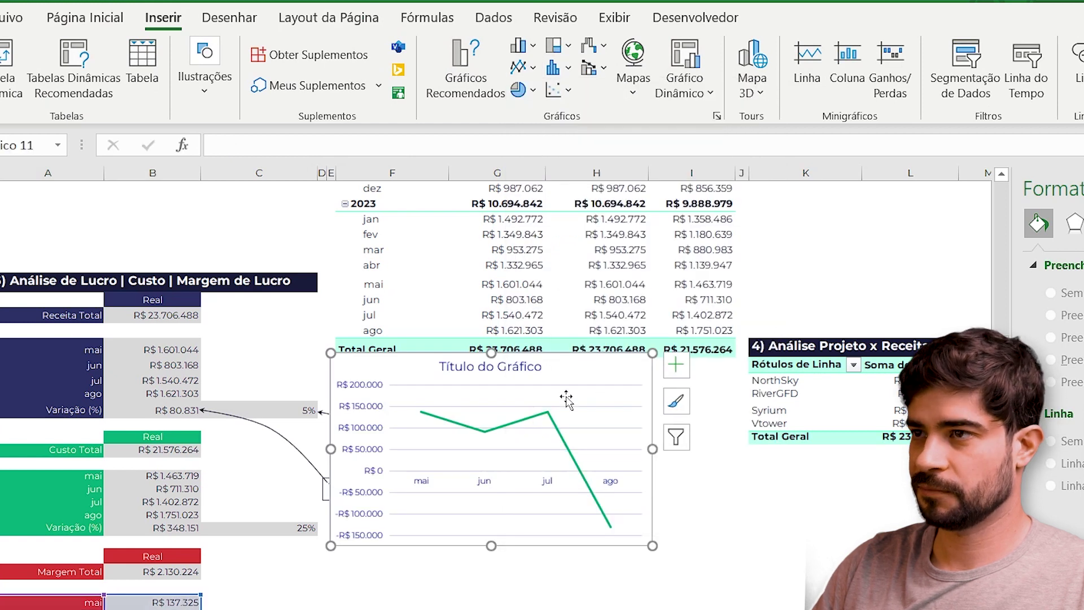
Move the new margin line chart to the DashBoard sheet and place it over the Variação Lucro Mês card.
key(ctrl+x)
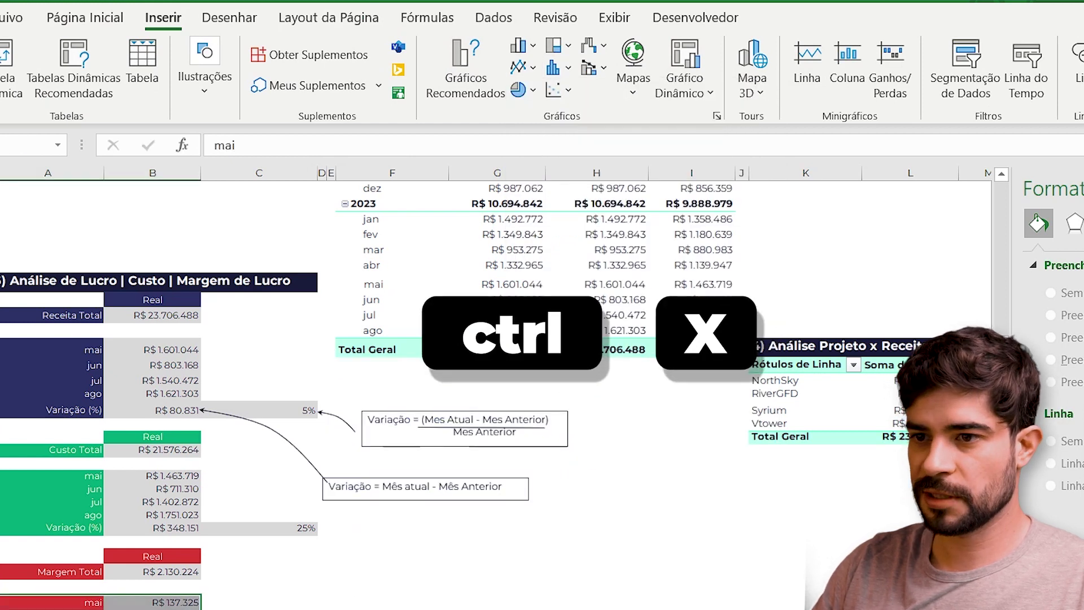
key(ctrl+Page_Down)
key(ctrl+v)
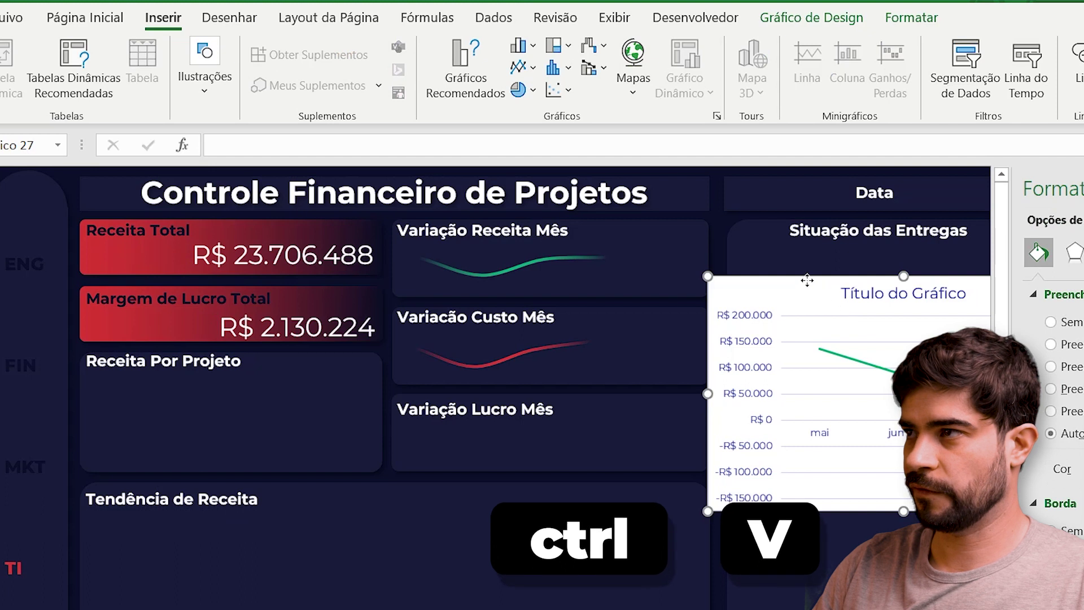
drag(808, 282, 468, 397)
Remove the axes, chart title and gridlines from the profit chart.
click(785, 403)
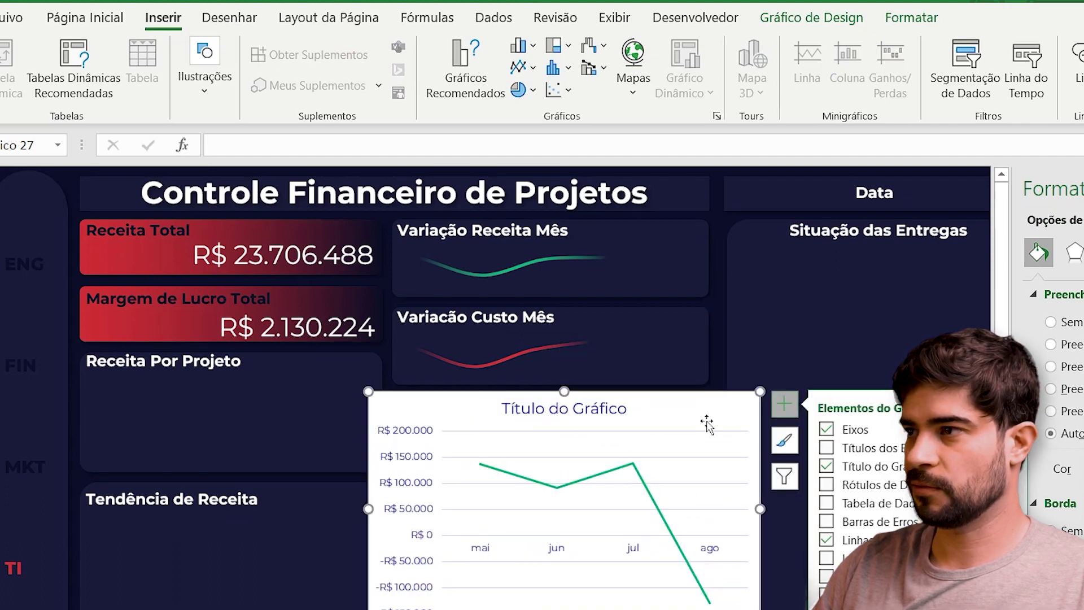
click(827, 430)
click(827, 466)
click(827, 540)
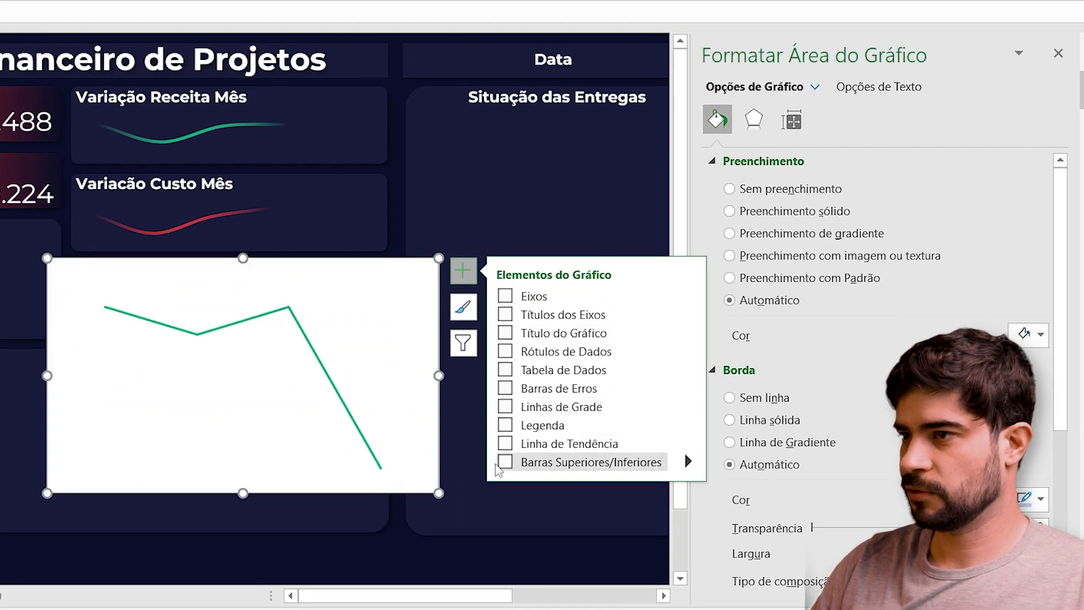
Set the profit chart area to no fill and no outline.
click(353, 233)
click(444, 382)
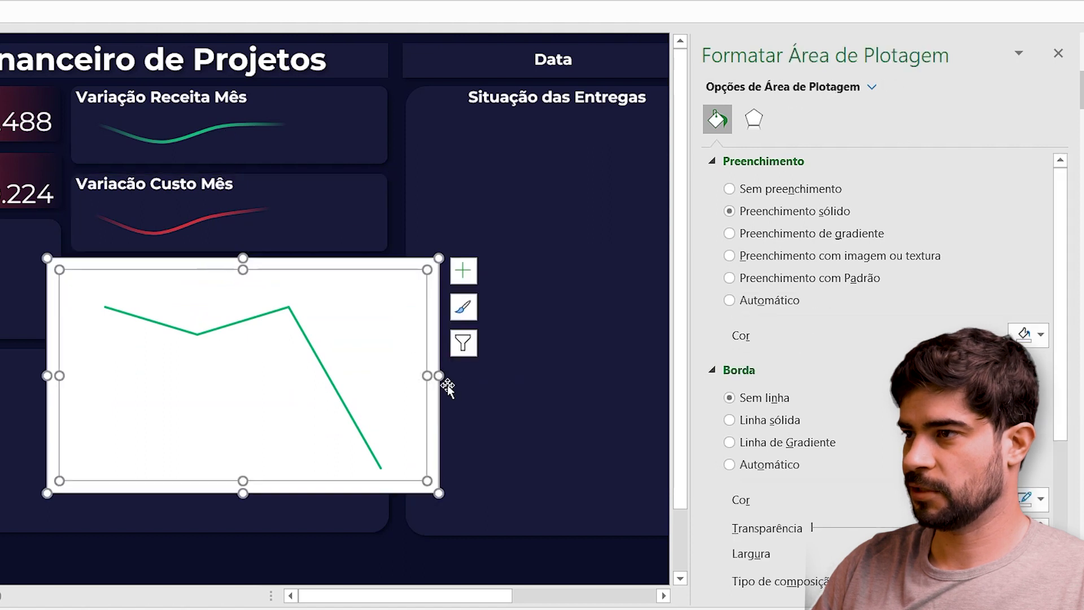
click(387, 262)
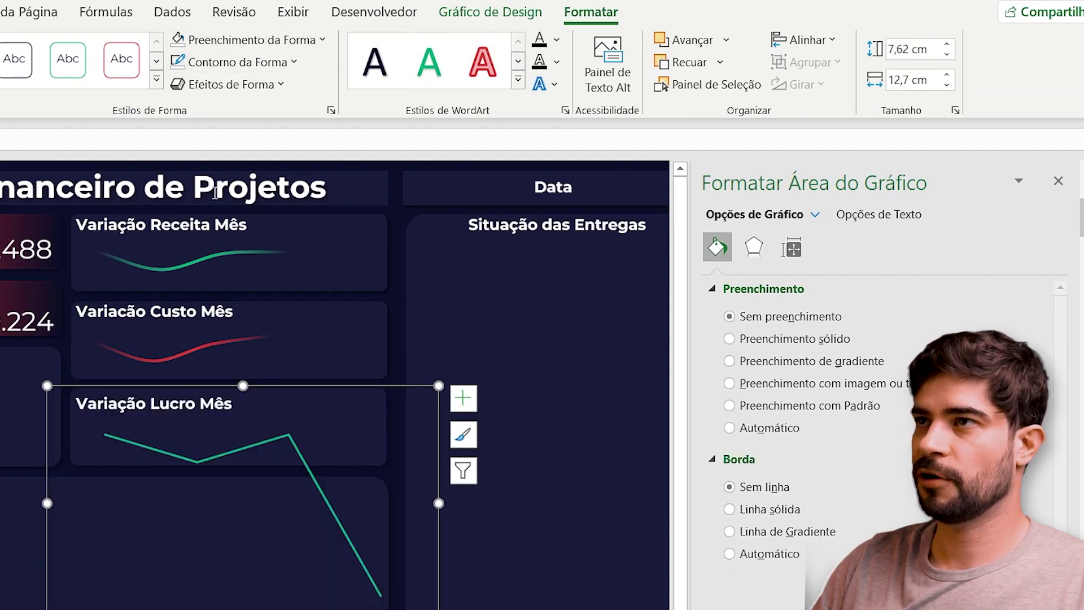
Resize the profit chart to about 2,19 × 8,12 cm and fit it inside the Variação Lucro Mês card.
mouse_move(248, 393)
mouse_down()
mouse_move(242, 500)
mouse_move(271, 474)
mouse_move(246, 397)
mouse_up()
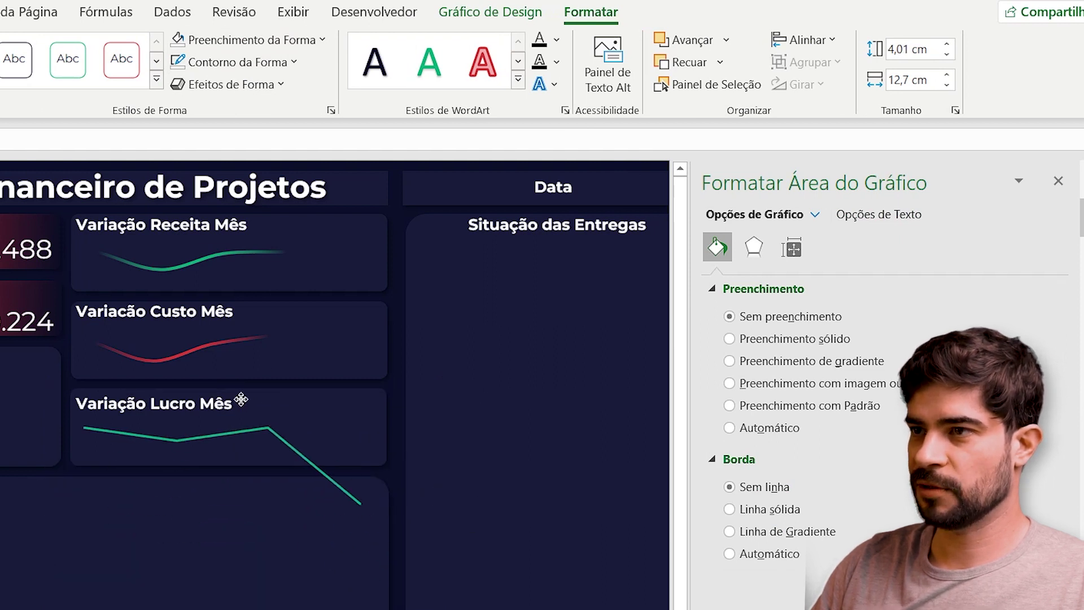
drag(233, 523, 234, 466)
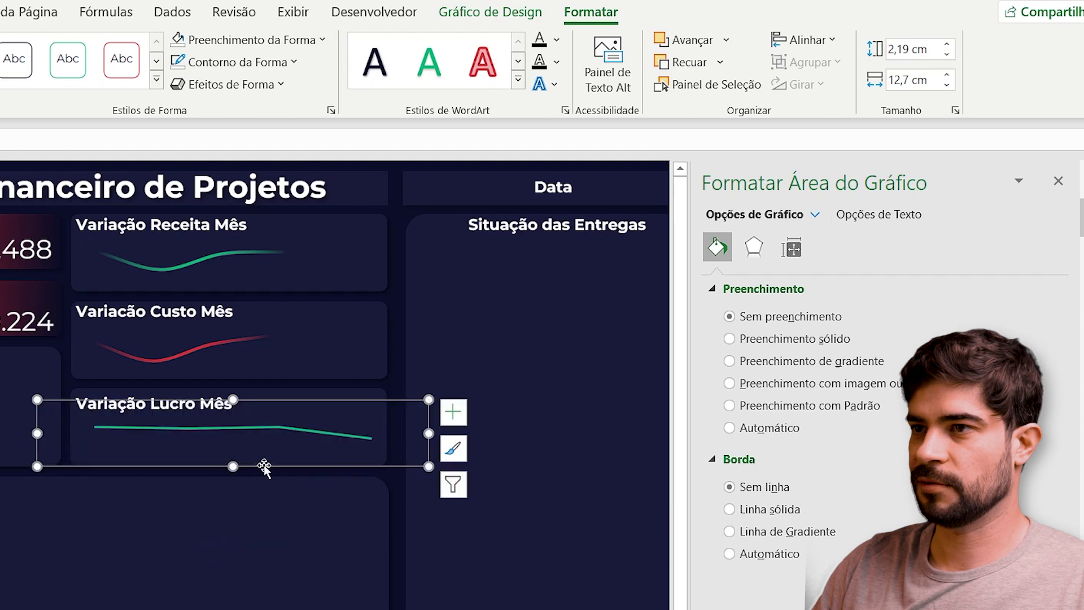
drag(428, 433, 310, 443)
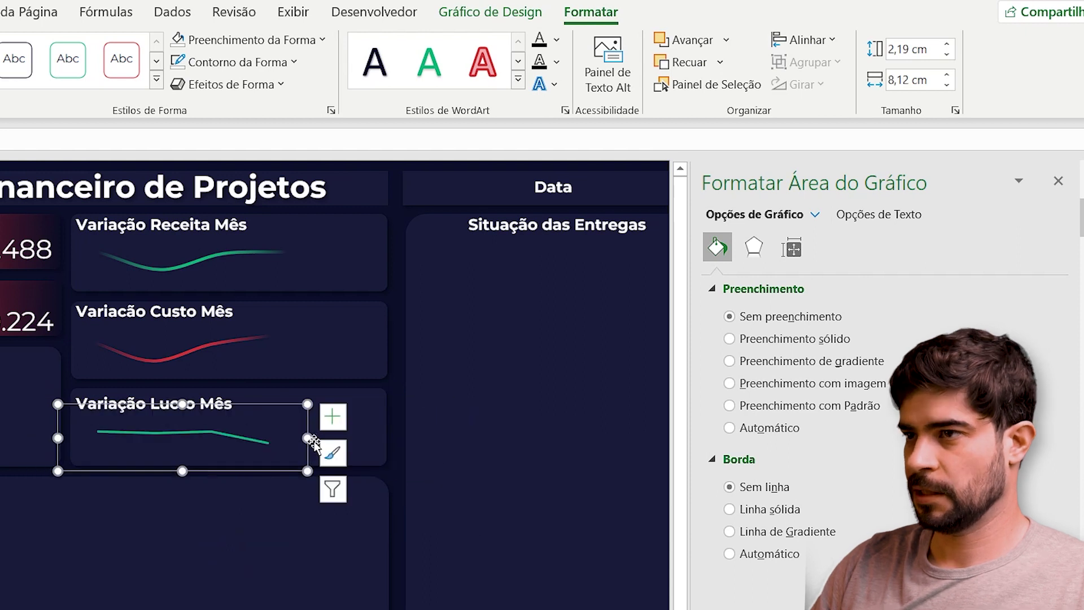
Change the data series line in the Variação Lucro Mês chart to a gradient line.
click(176, 439)
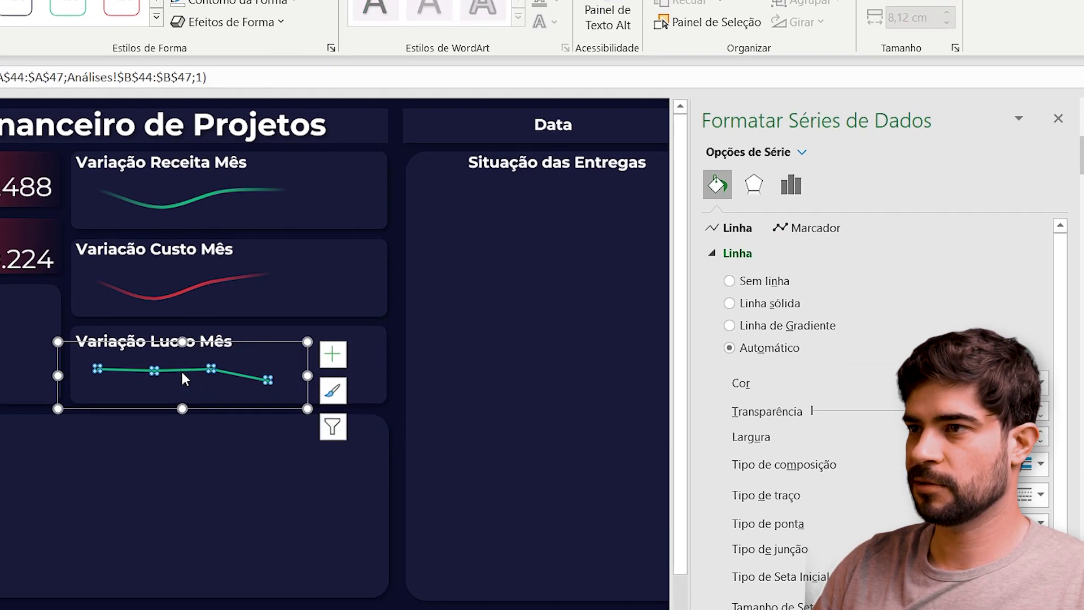
right_click(180, 438)
click(257, 520)
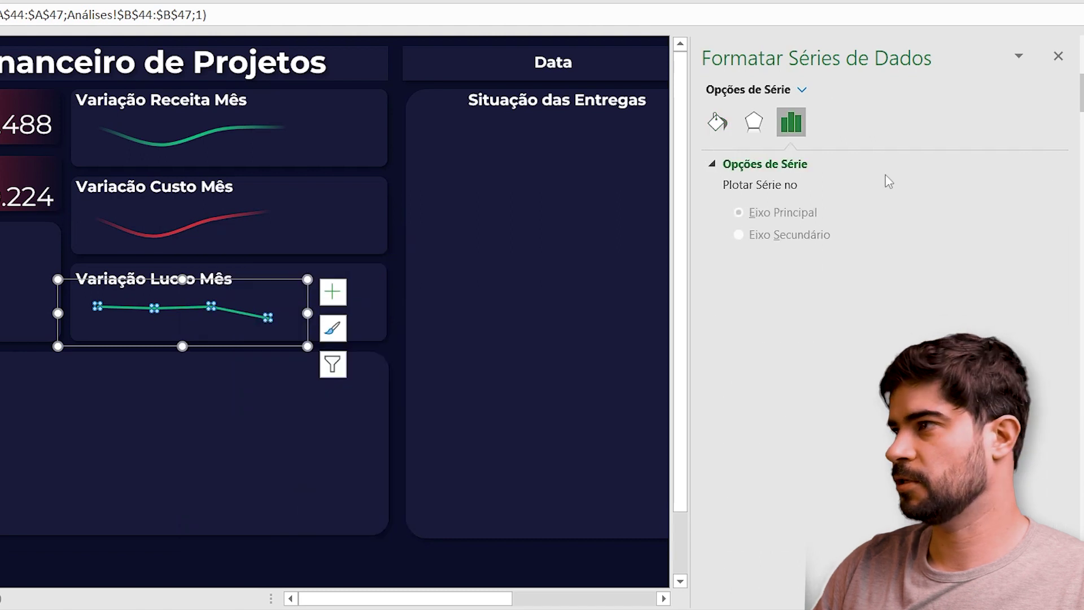
click(717, 121)
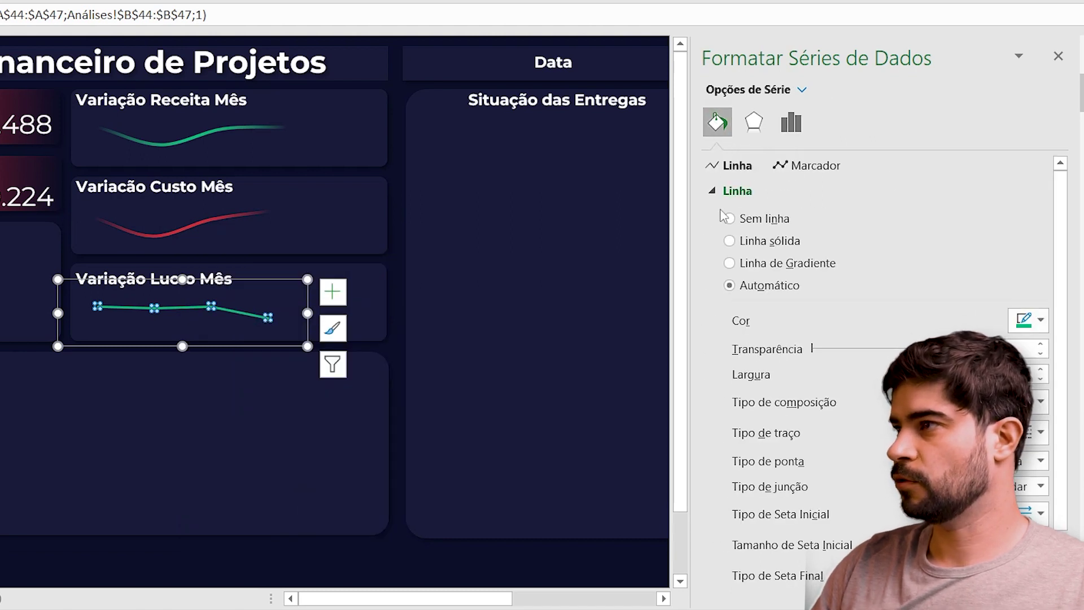
click(729, 263)
Reduce the profit line's gradient to a single middle stop at 51% and color that stop orange.
scroll(885, 277, down, 2)
drag(908, 355, 855, 357)
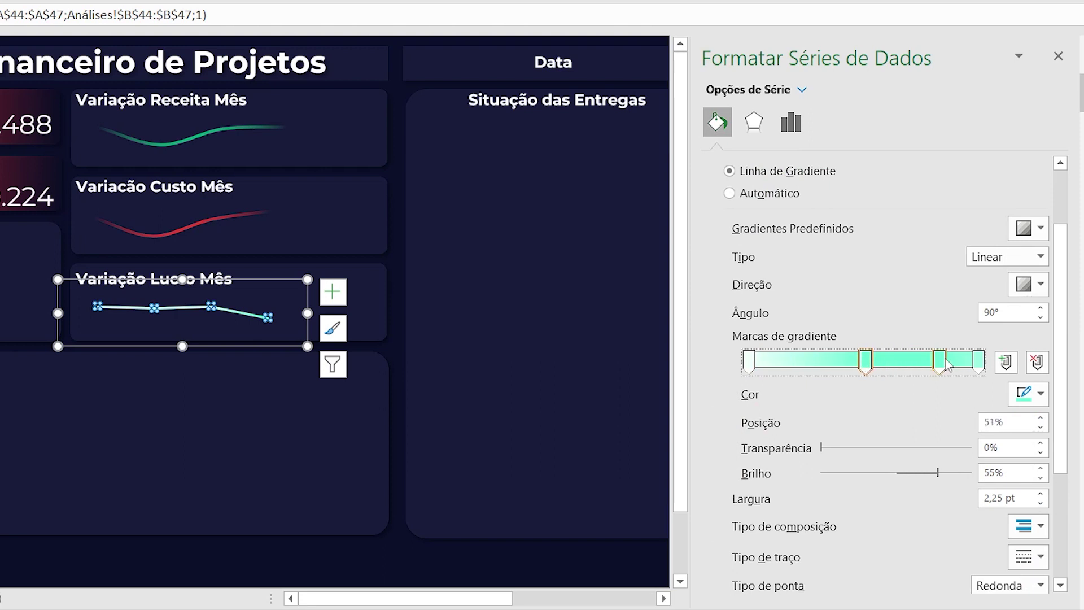
click(1036, 363)
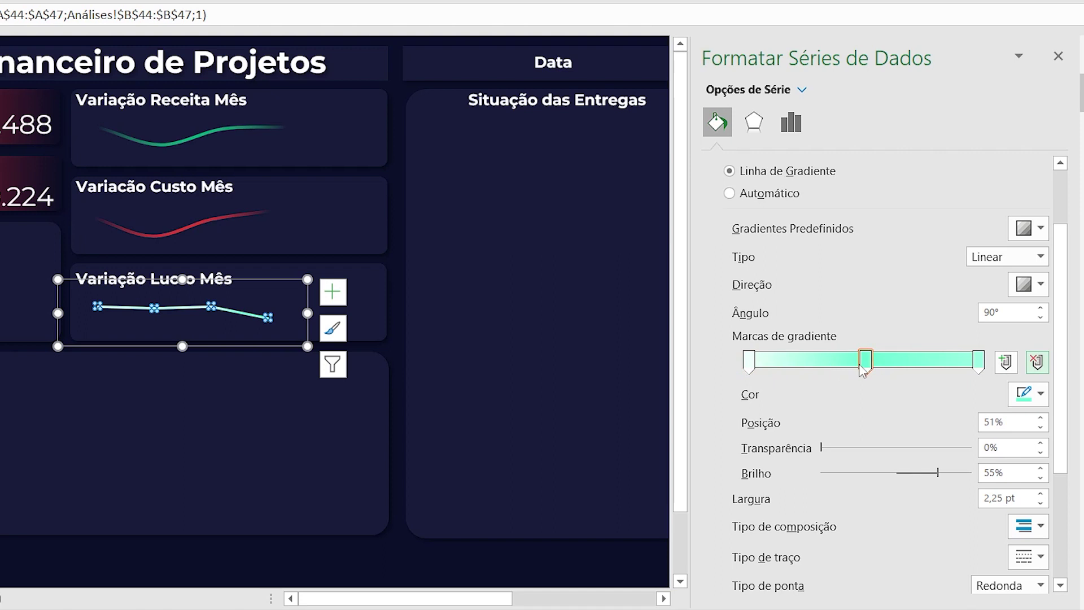
click(1032, 393)
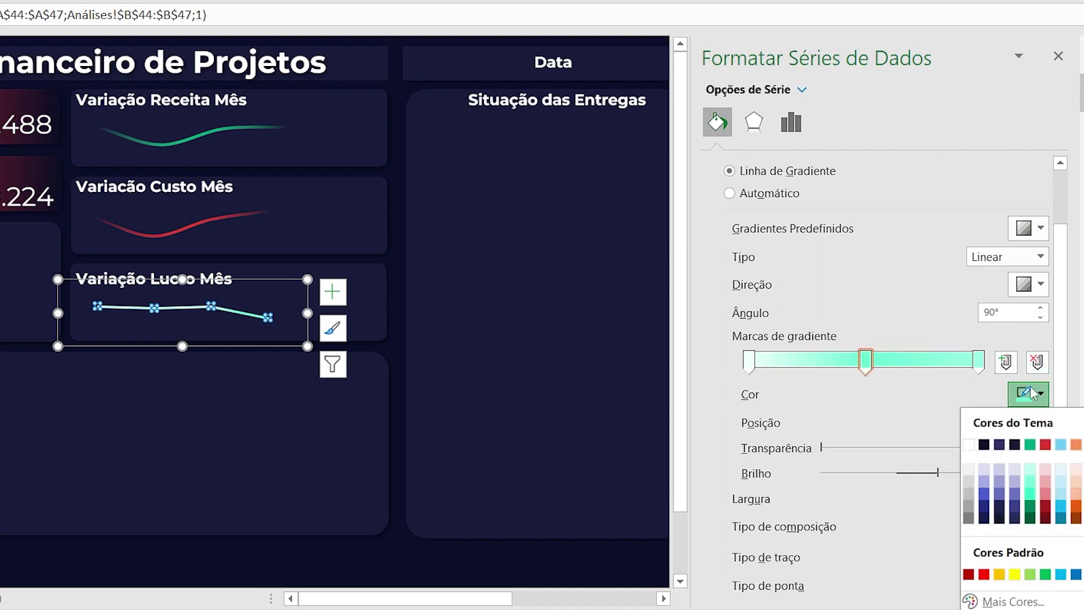
click(1074, 446)
Color the first and last gradient stops of the profit line dark navy.
click(749, 361)
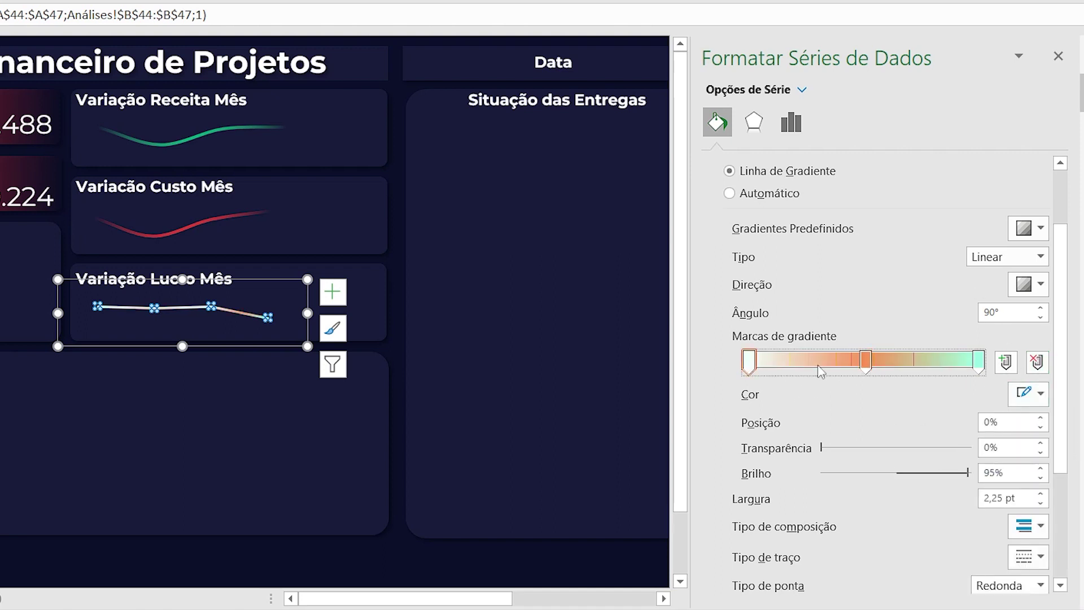
click(1041, 394)
click(1015, 445)
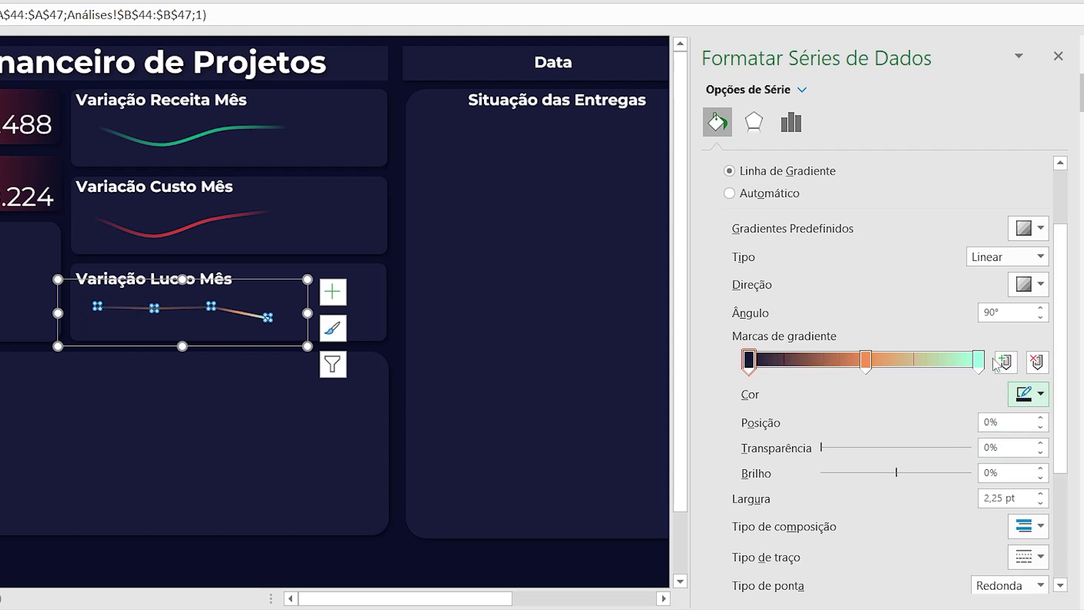
click(980, 363)
click(1041, 395)
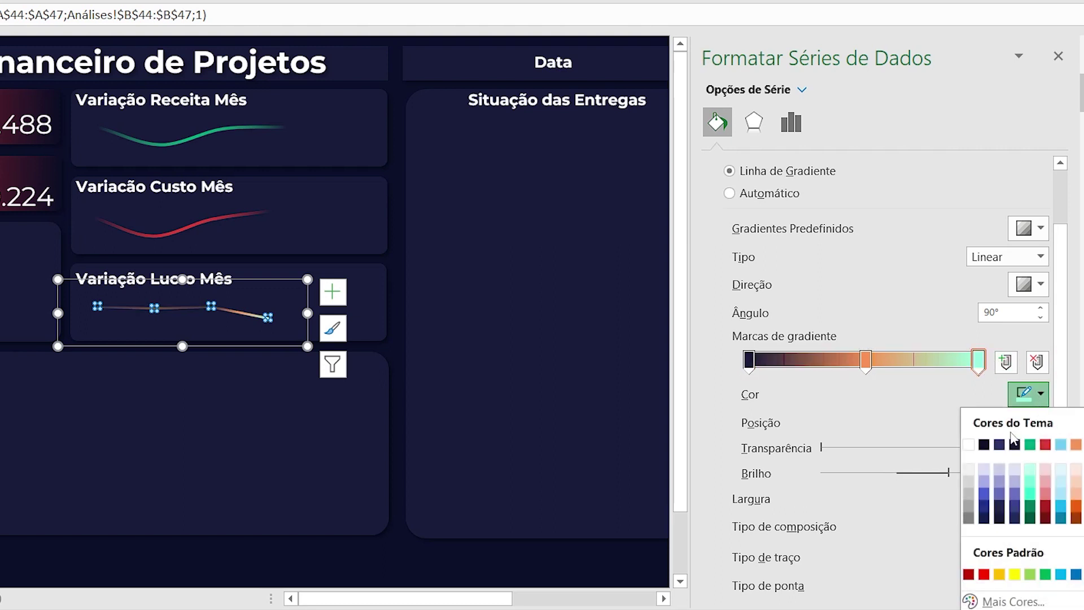
click(1015, 445)
Set the profit line's width to 3 pt and gradient angle to 0°, and make it a smoothed line.
scroll(932, 470, down, 2)
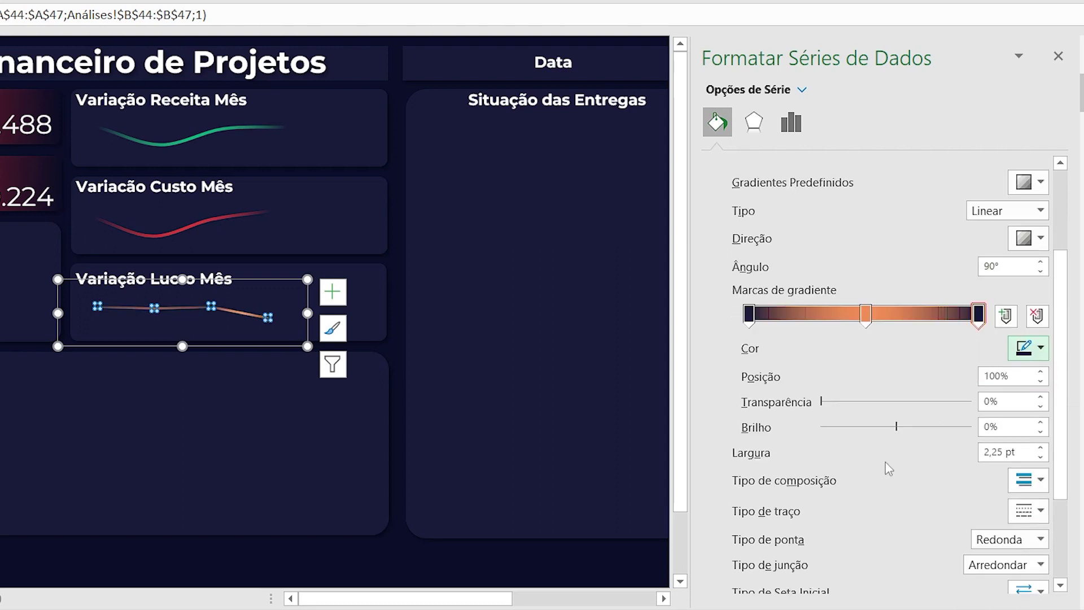
click(1041, 448)
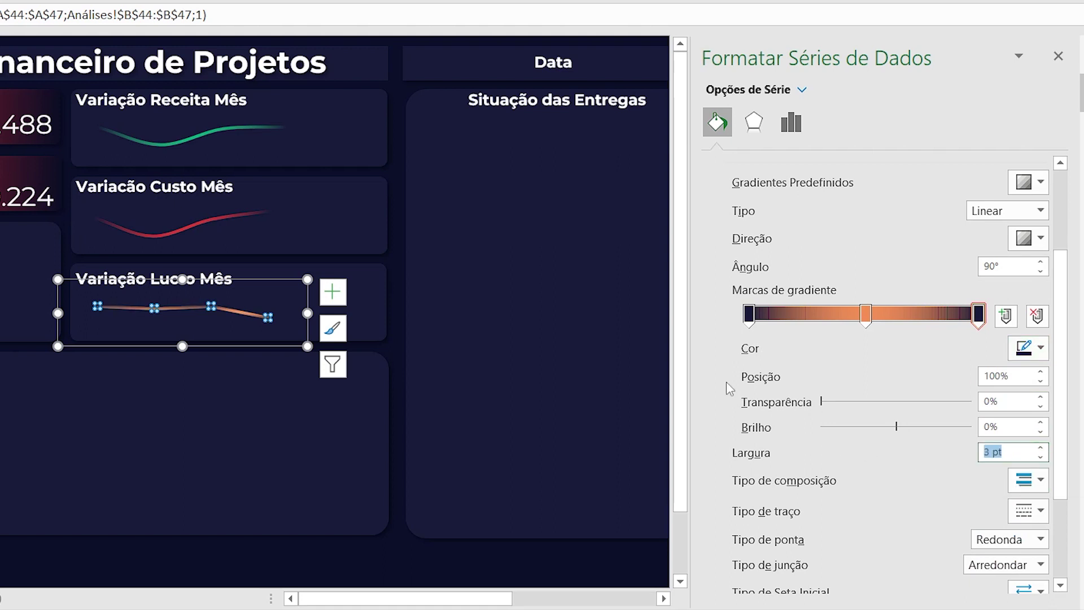
drag(998, 271, 970, 262)
text(0)
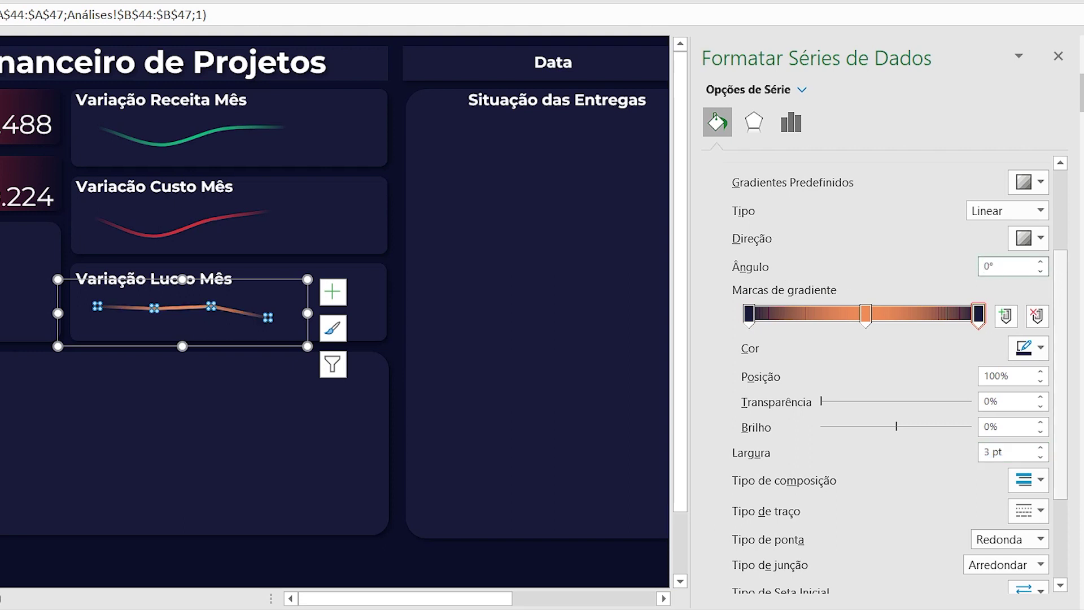
scroll(792, 529, down, 3)
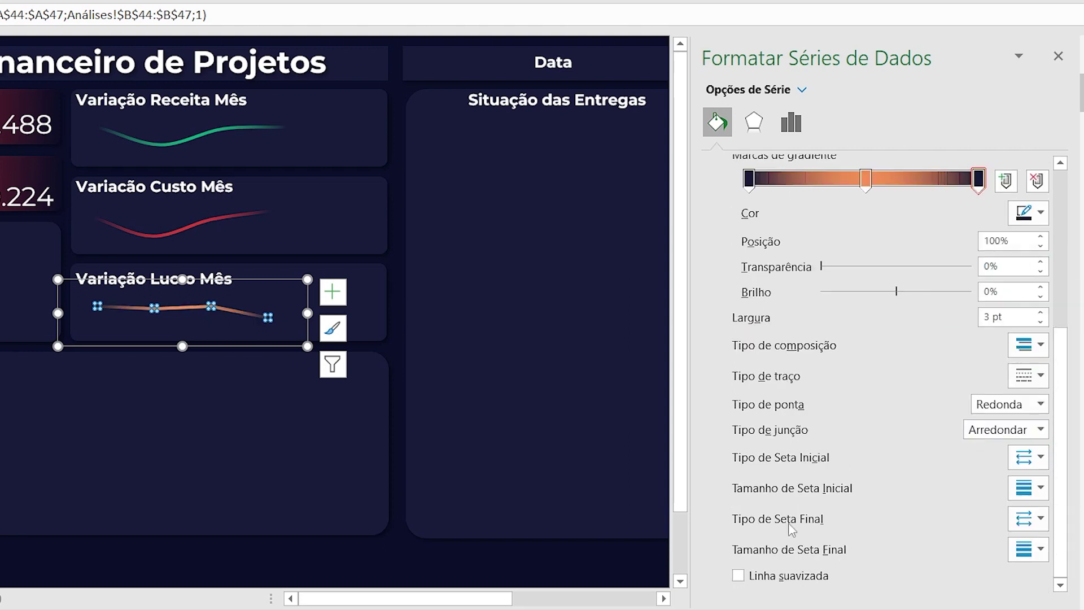
click(739, 578)
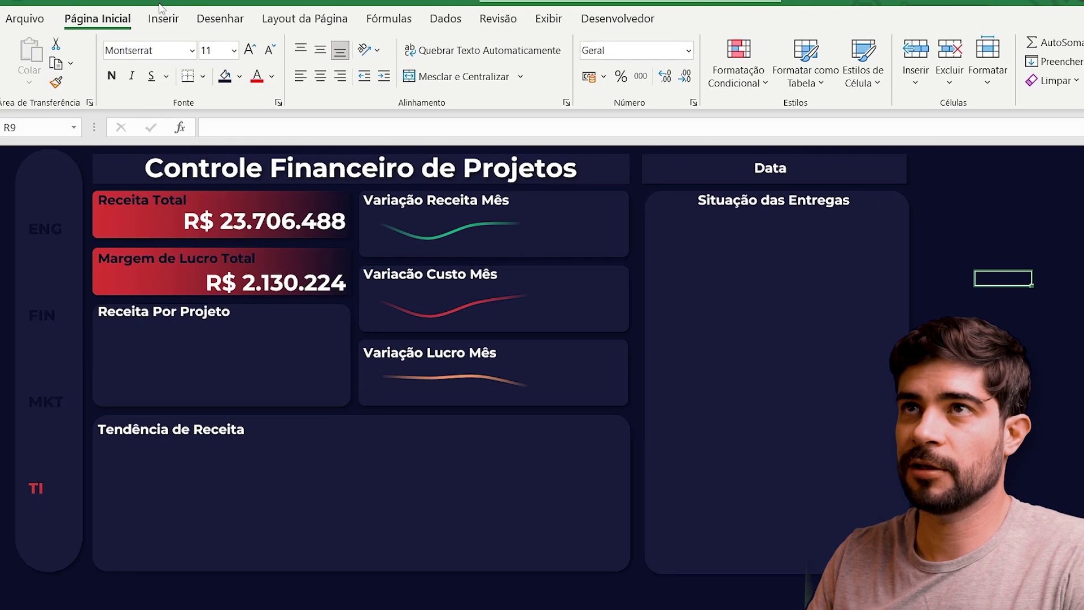
Insert a small text box beside the title in the Variação Receita Mês card.
click(163, 17)
click(999, 65)
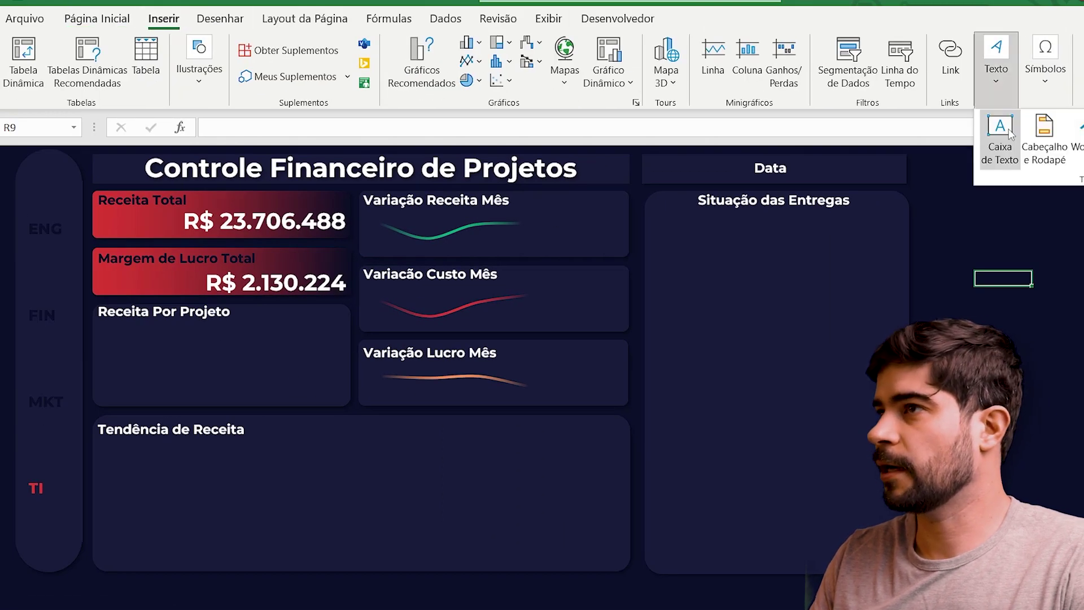
click(1000, 134)
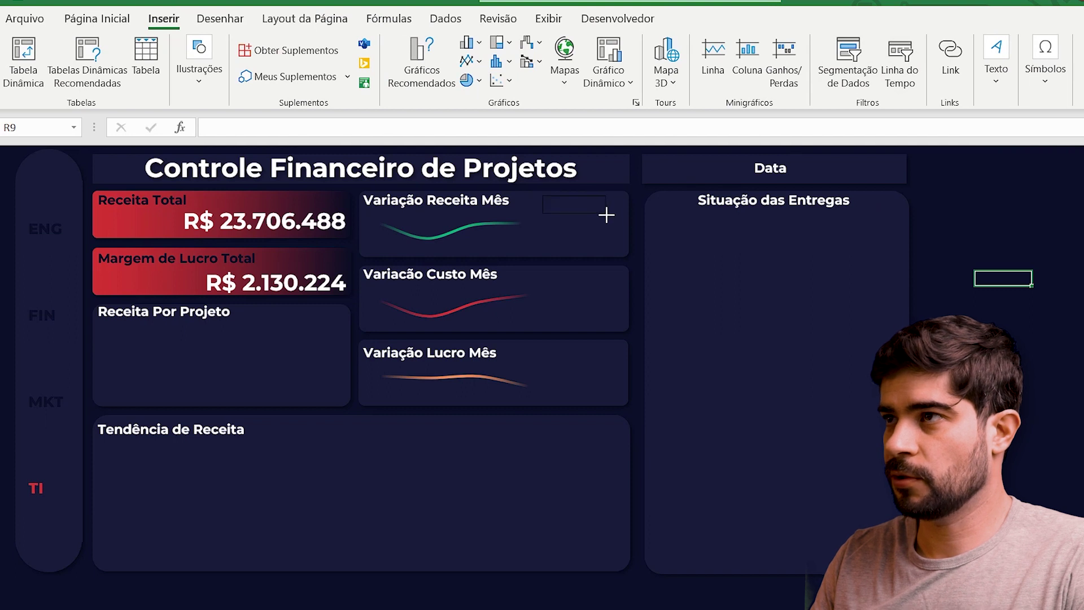
drag(609, 220, 609, 218)
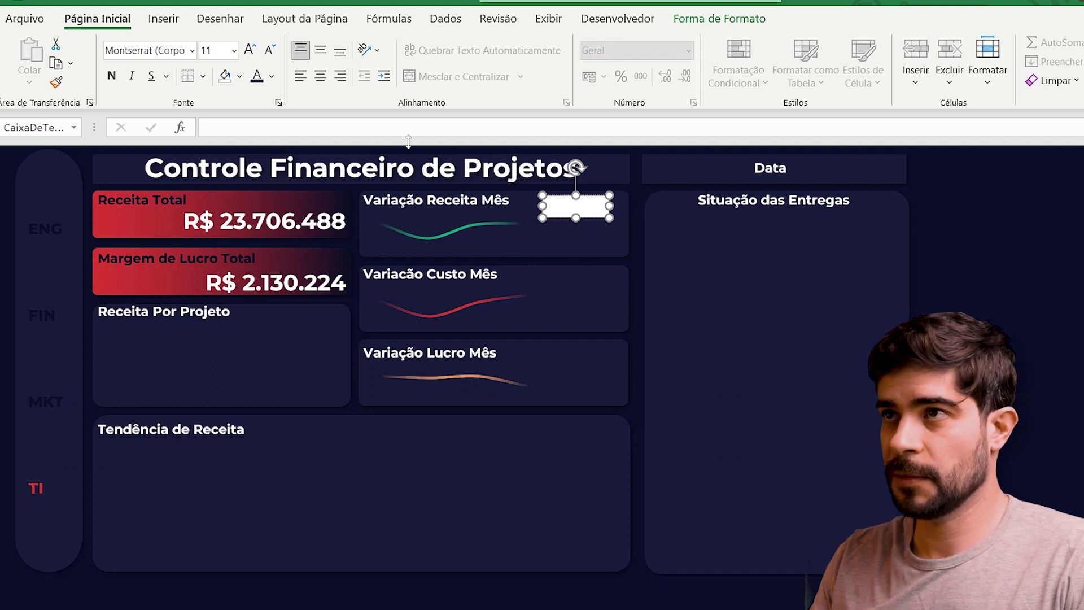
Link the text box in the Variação Receita Mês card to the revenue variation percentage with =Análises!C30.
click(440, 128)
text(=)
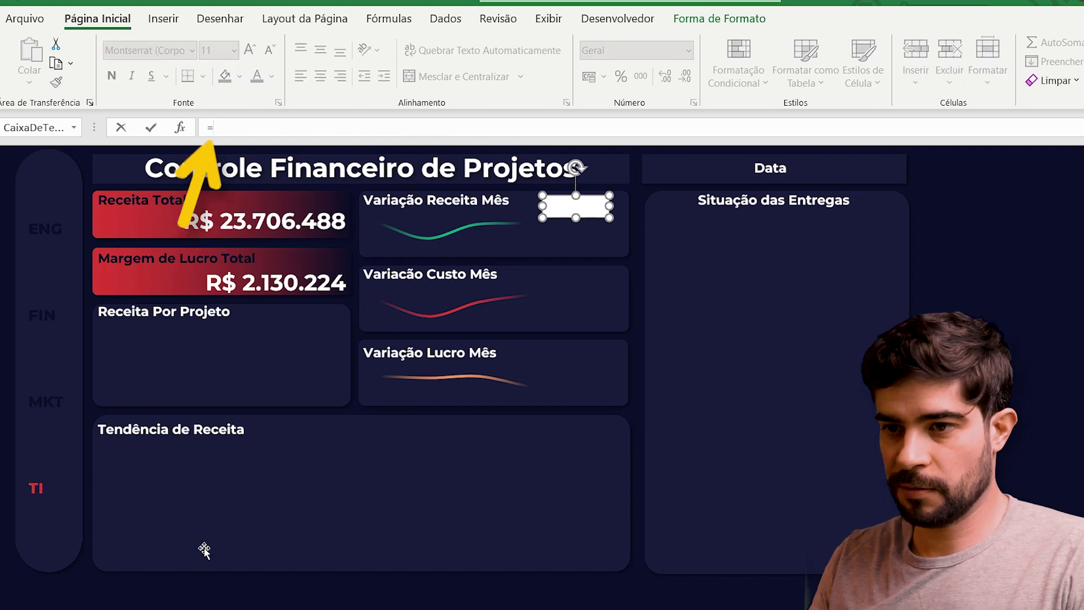
click(181, 608)
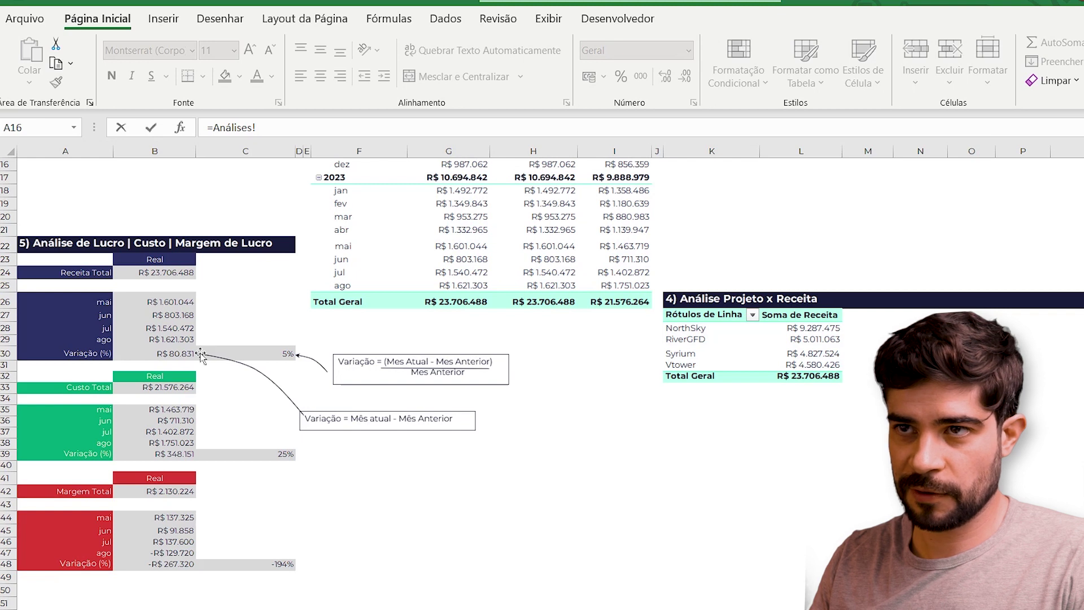
click(272, 352)
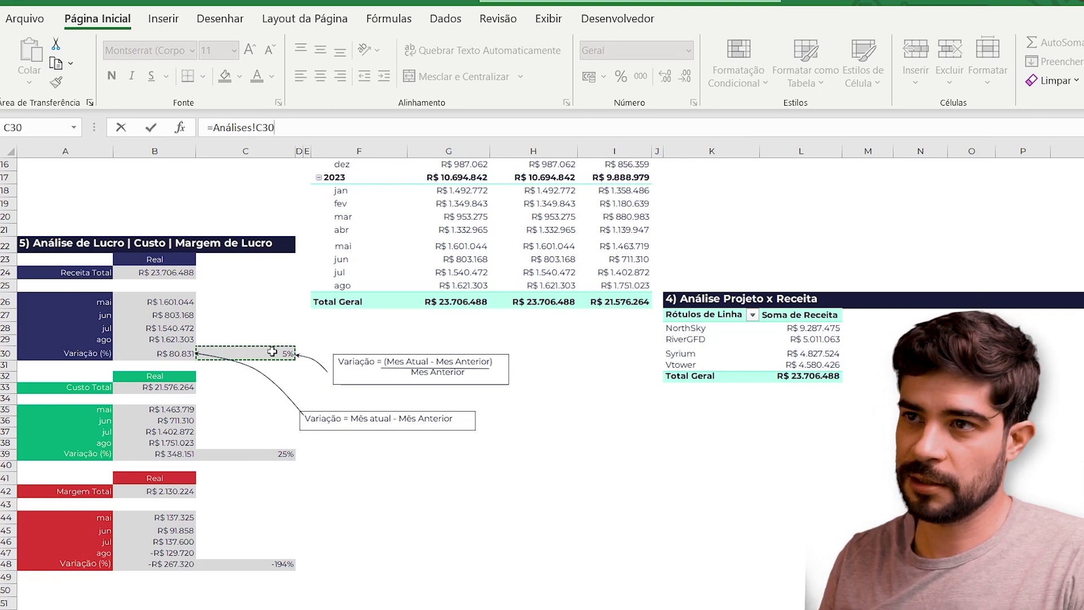
key(Return)
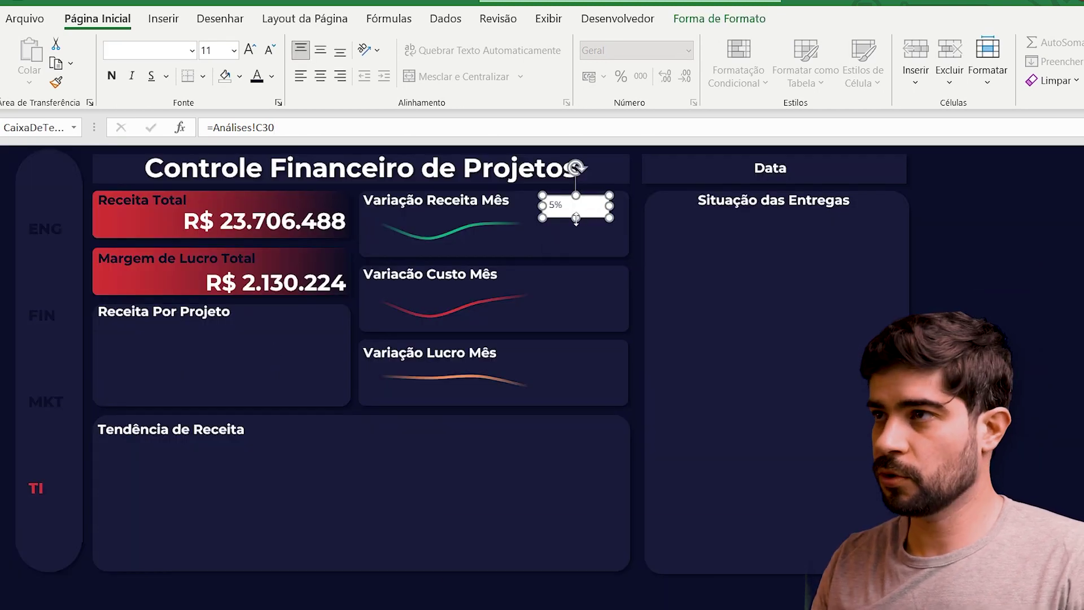
Duplicate the percentage box into the cost and profit cards, and link the cost copy to =Análises!C39.
drag(557, 214, 561, 367)
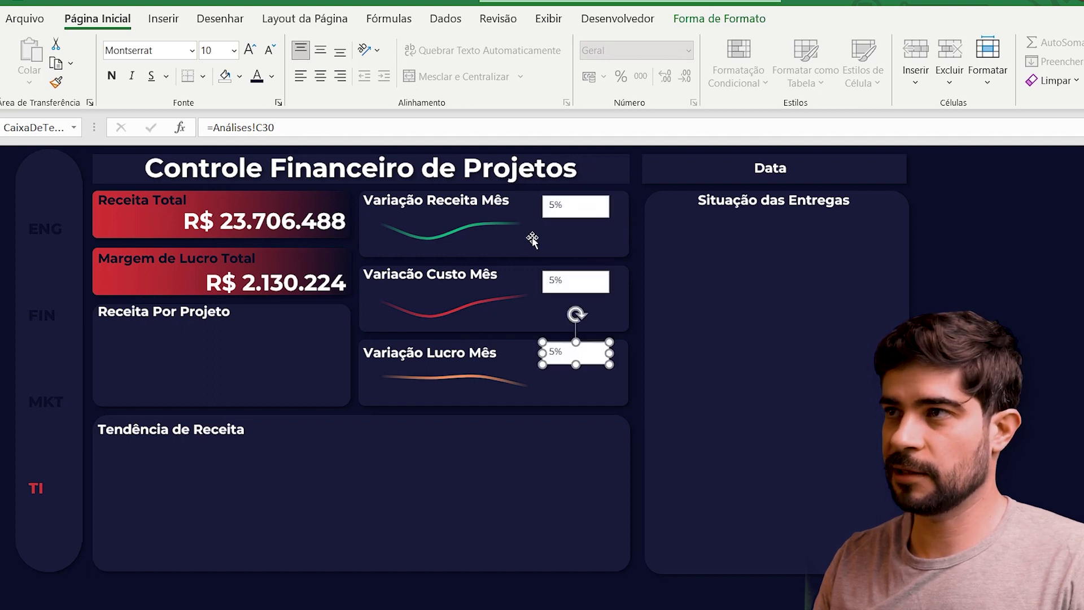
click(584, 281)
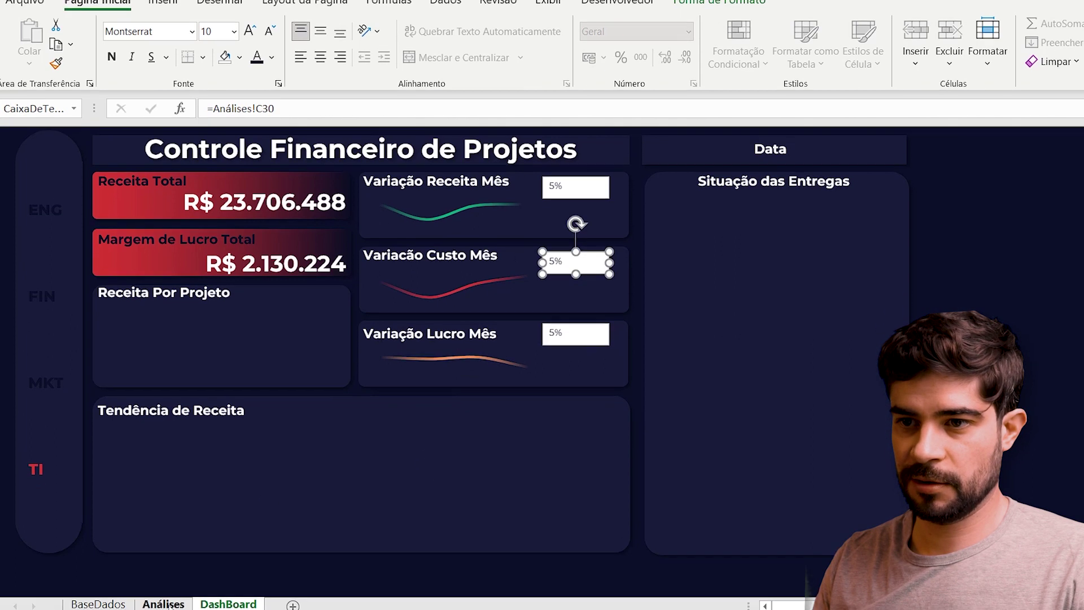
click(164, 597)
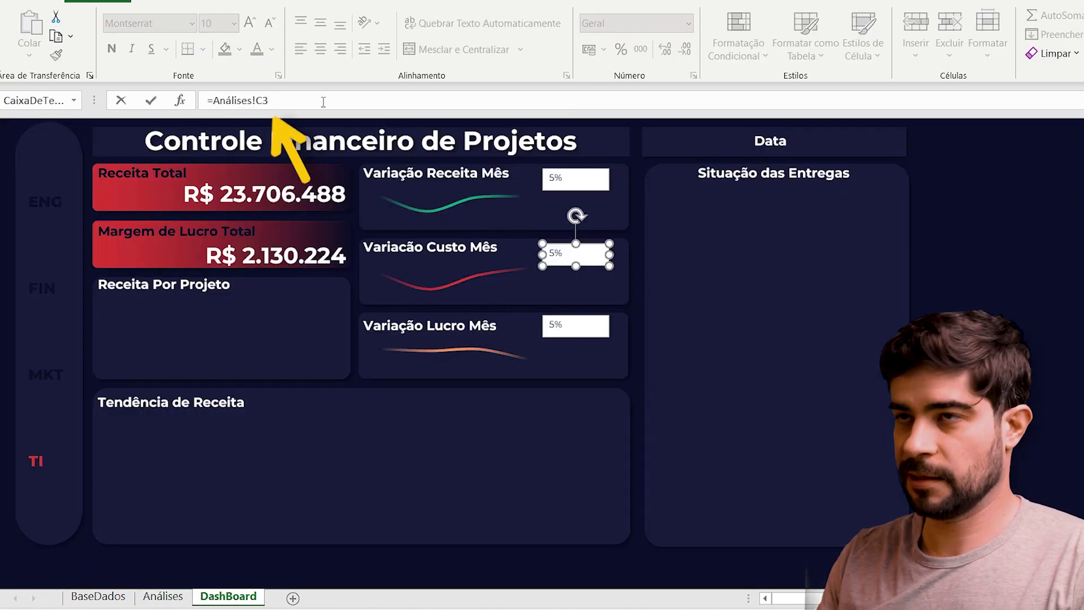
key(Return)
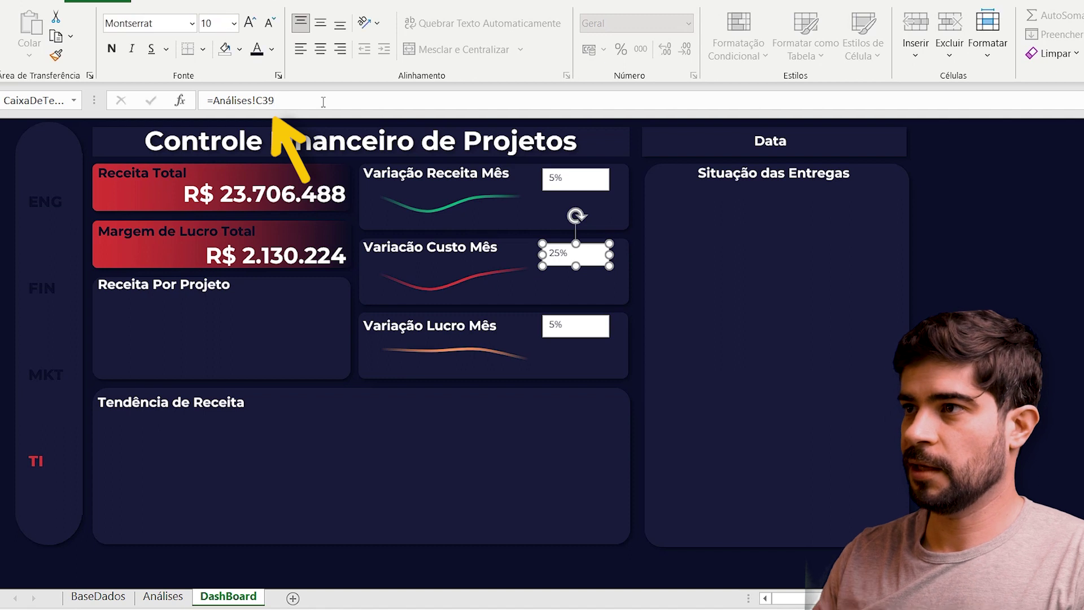
Link the percentage box in the Variação Lucro Mês card to =Análises!C48.
click(595, 319)
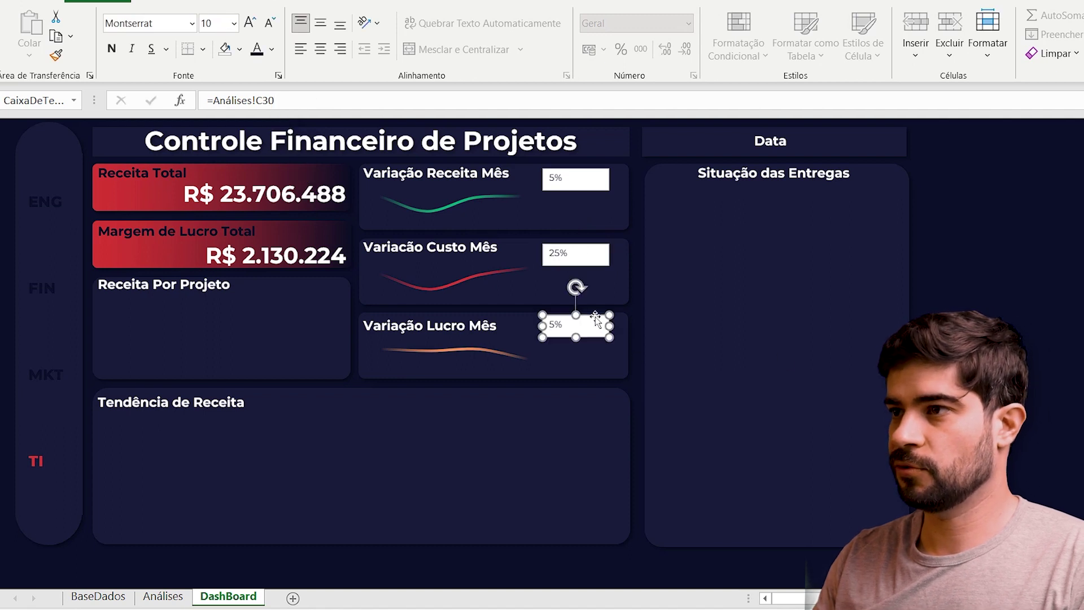
click(276, 101)
key(BackSpace)
key(BackSpace)
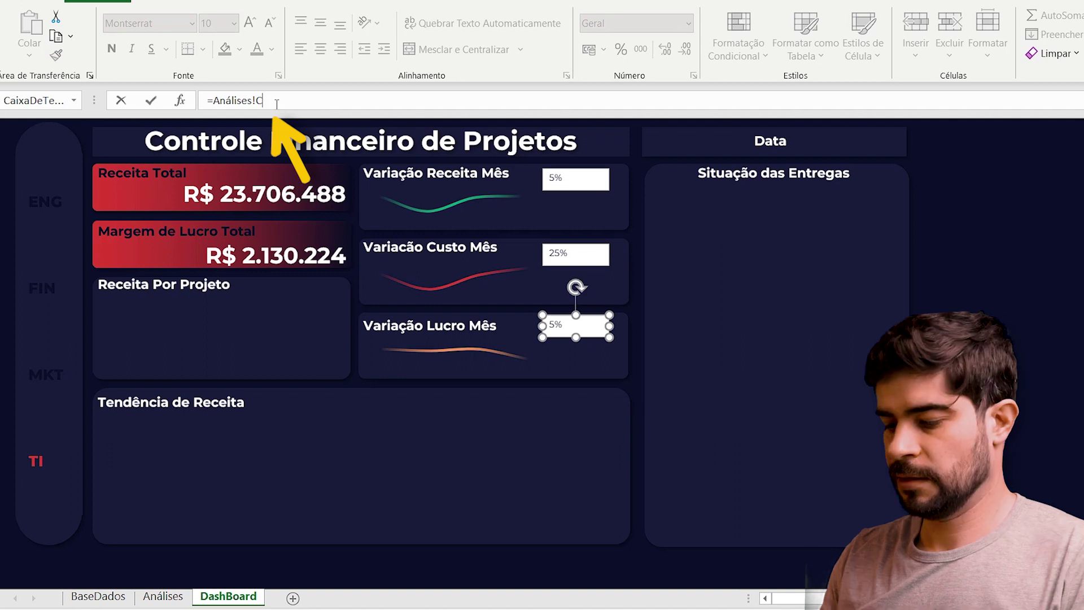
key(Return)
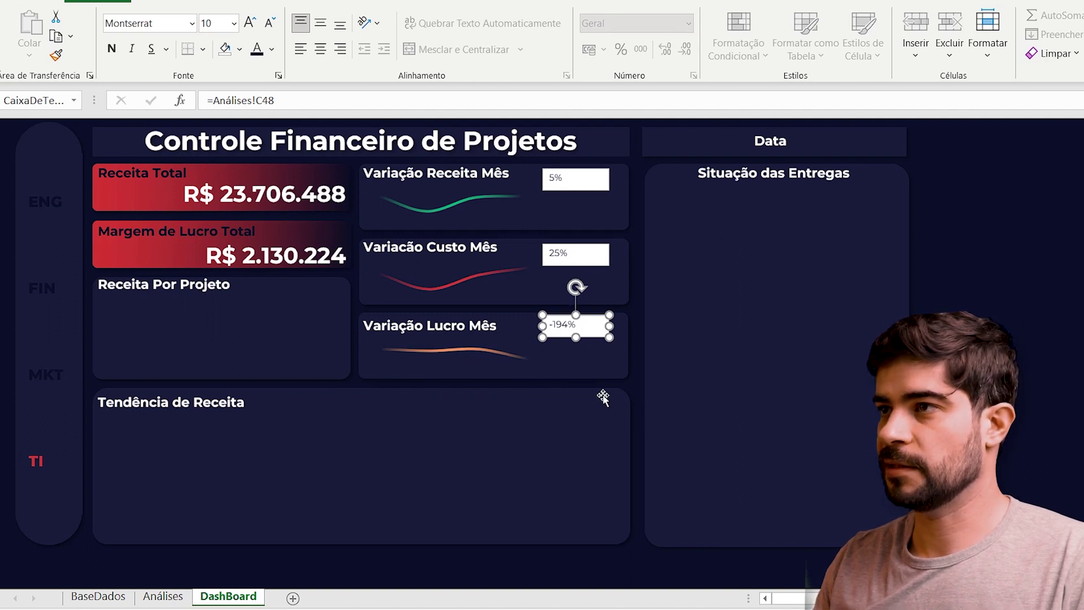
click(581, 186)
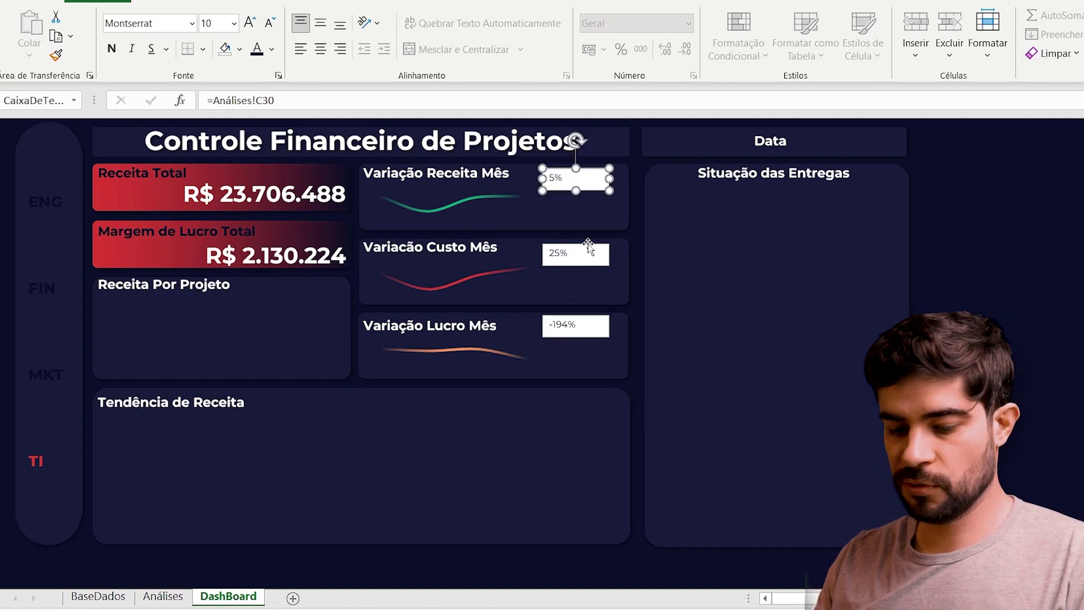
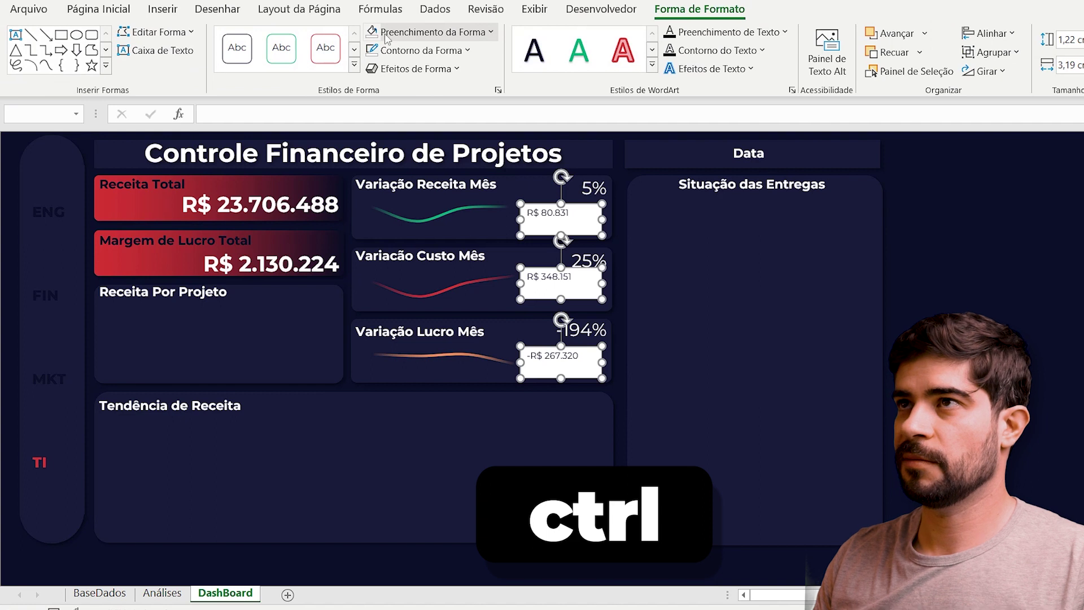
Remove the fill from the three R$ variation text boxes and make their text white.
click(374, 32)
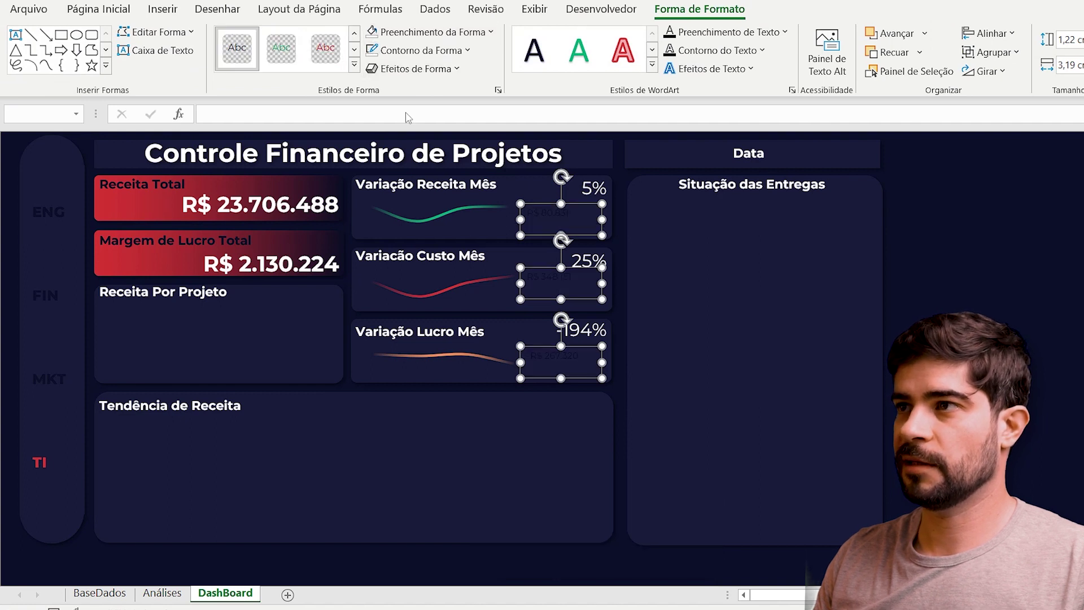
click(98, 9)
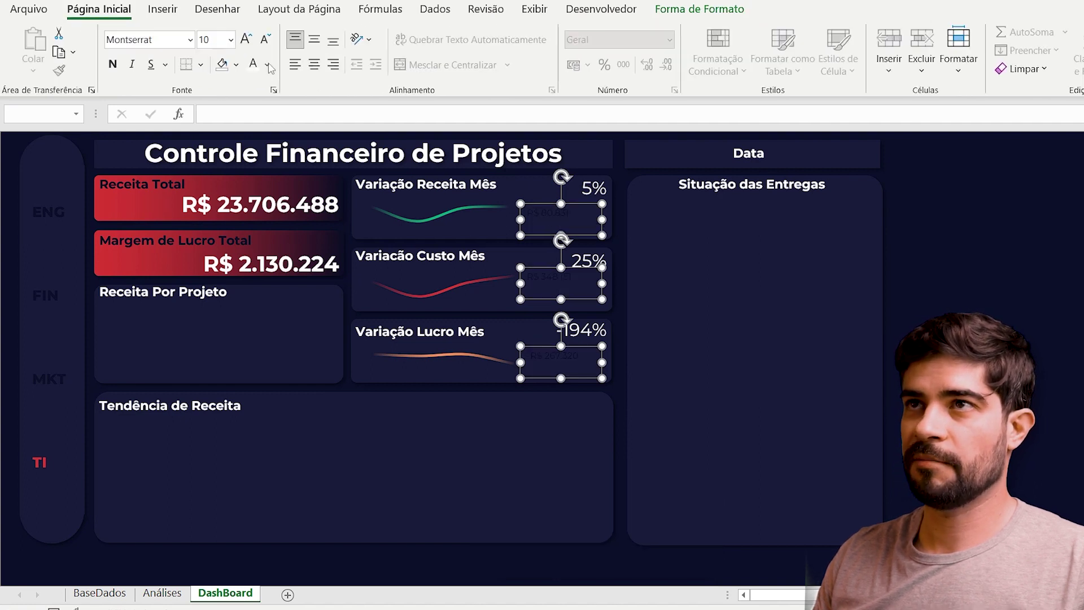
click(268, 66)
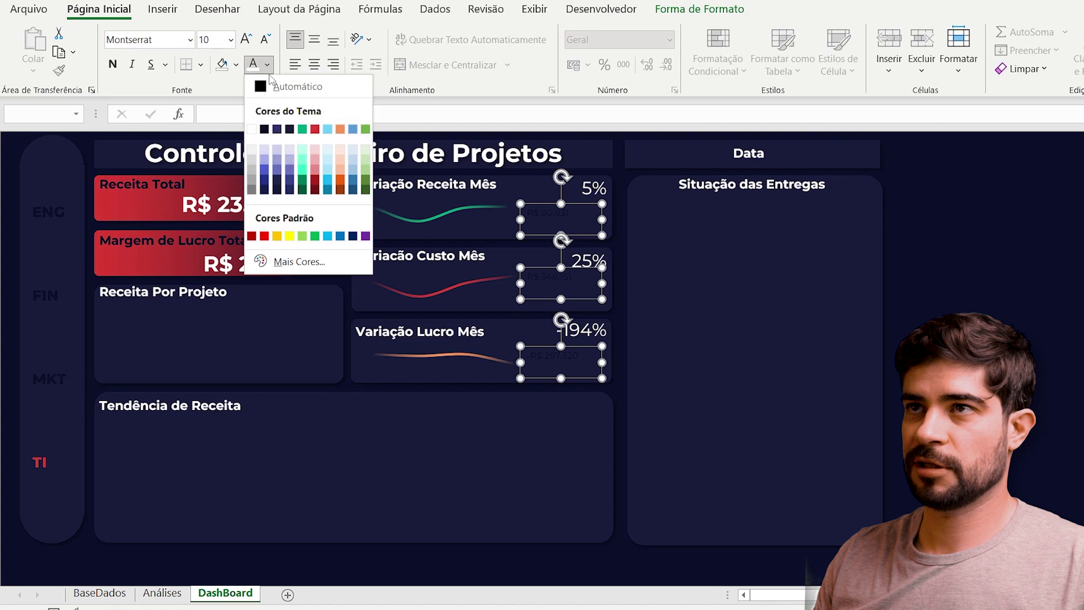
click(251, 130)
Set the text of the three R$ variation boxes to size 14, bold and right-aligned.
click(231, 40)
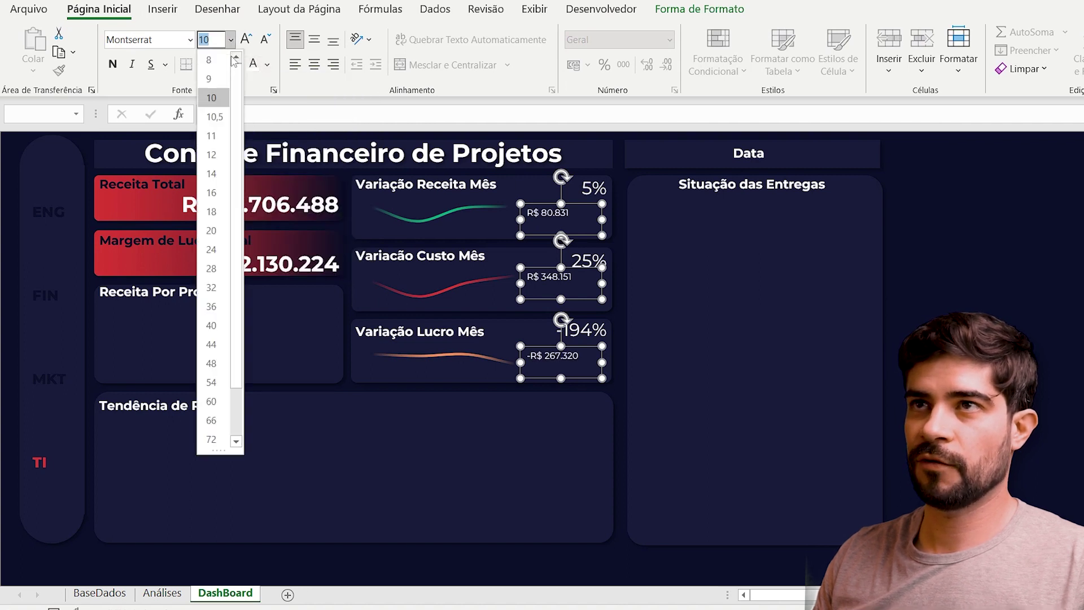
click(213, 167)
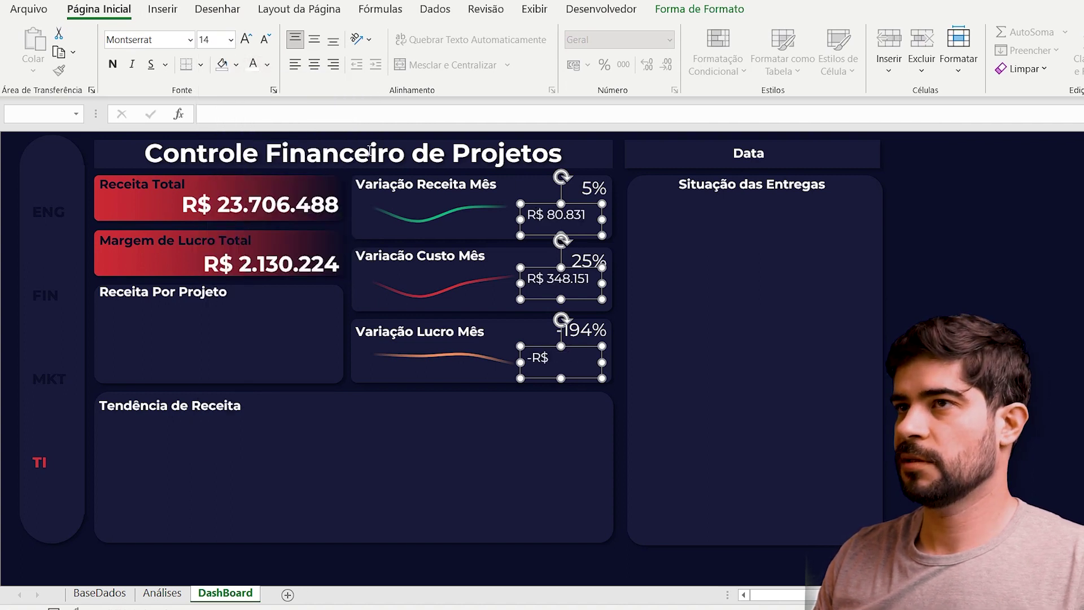
click(113, 67)
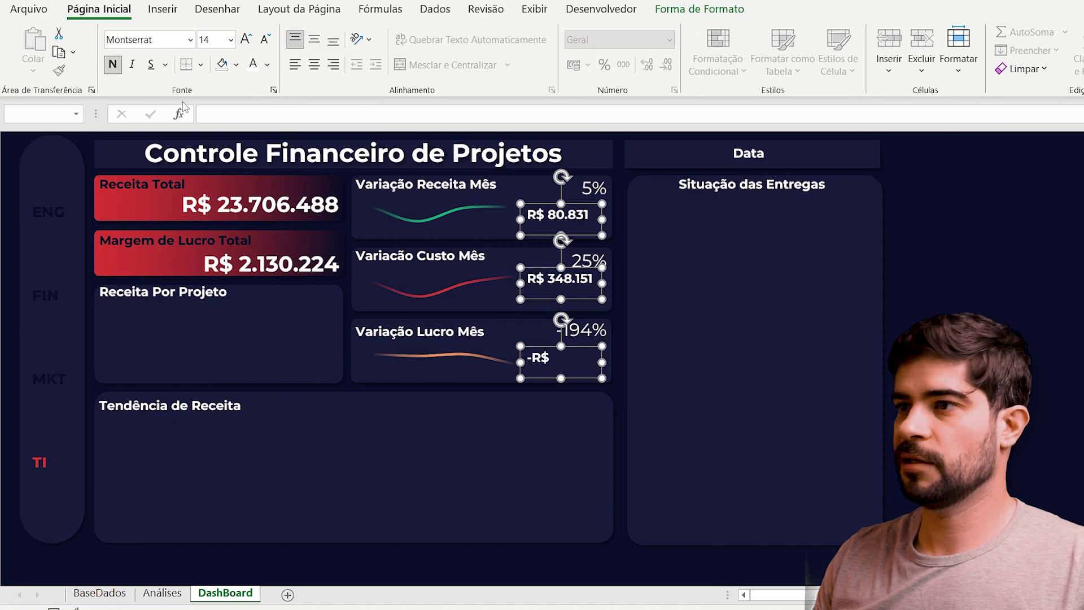
click(333, 65)
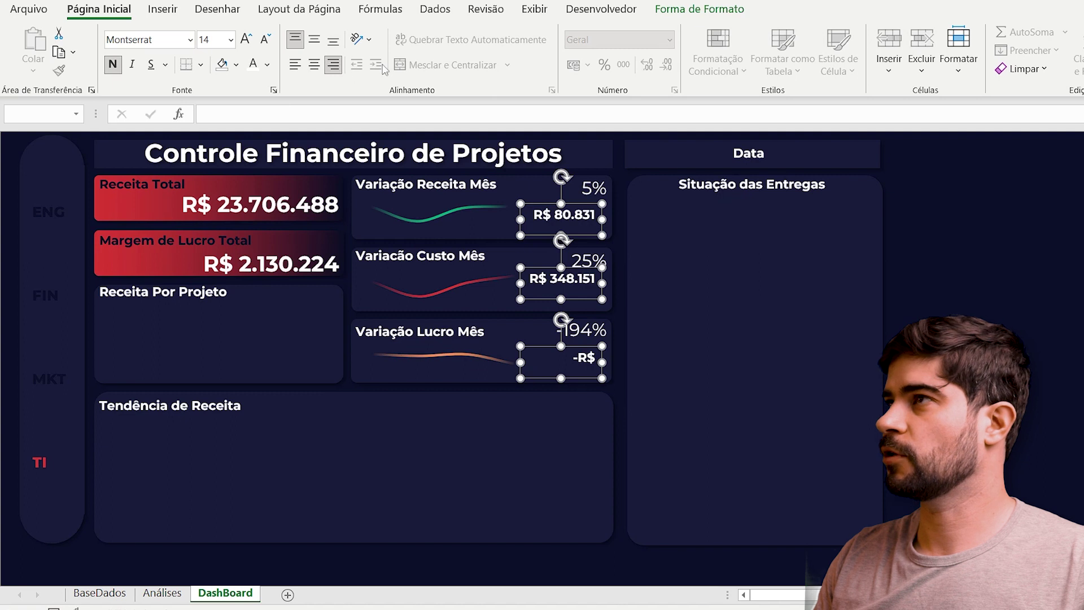
click(827, 350)
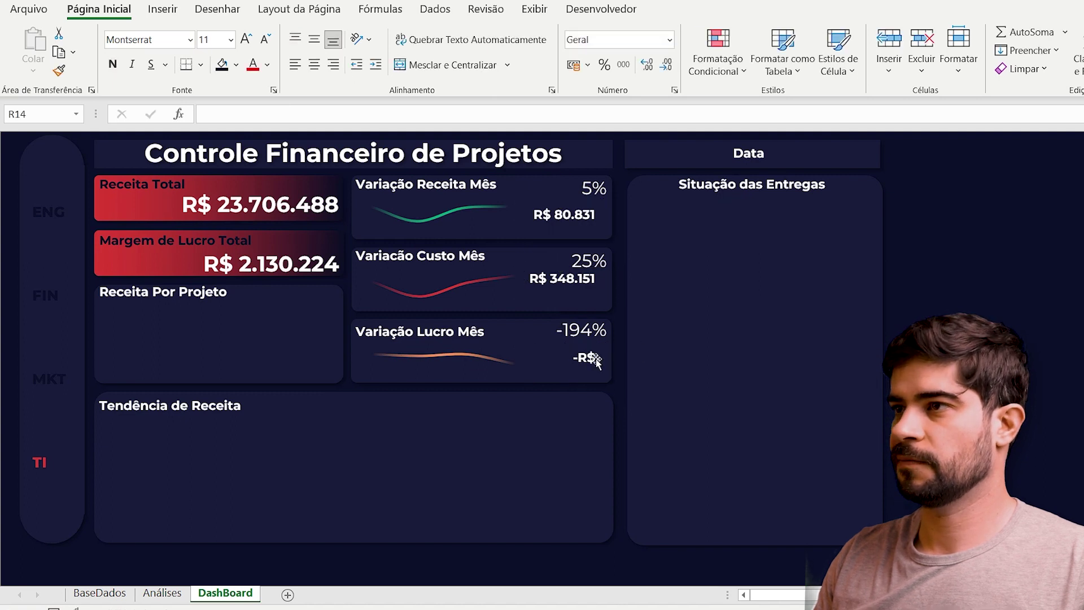
Widen the R$ box in the Variação Lucro Mês card to fit its value, and align the three R$ variation boxes to the right.
click(556, 365)
drag(520, 363, 503, 362)
shift+click(583, 283)
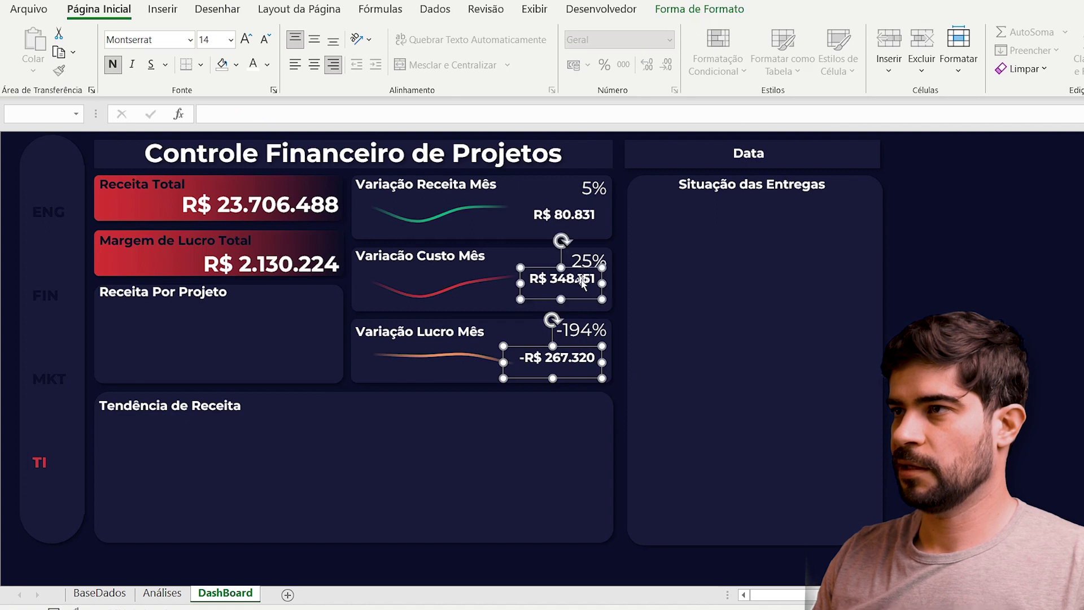
shift+click(585, 214)
drag(587, 209, 588, 211)
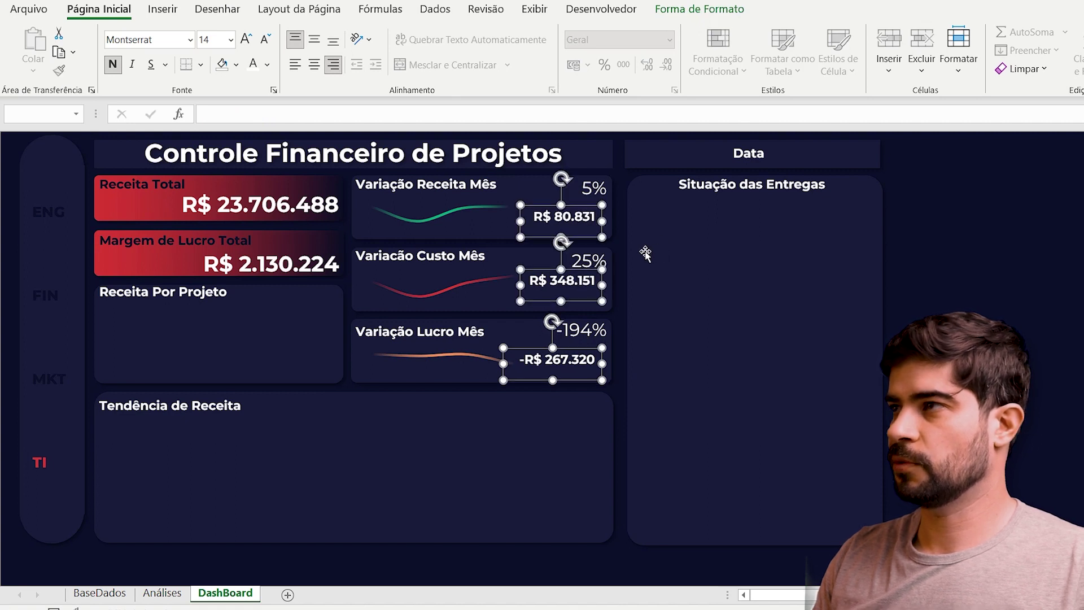
click(700, 9)
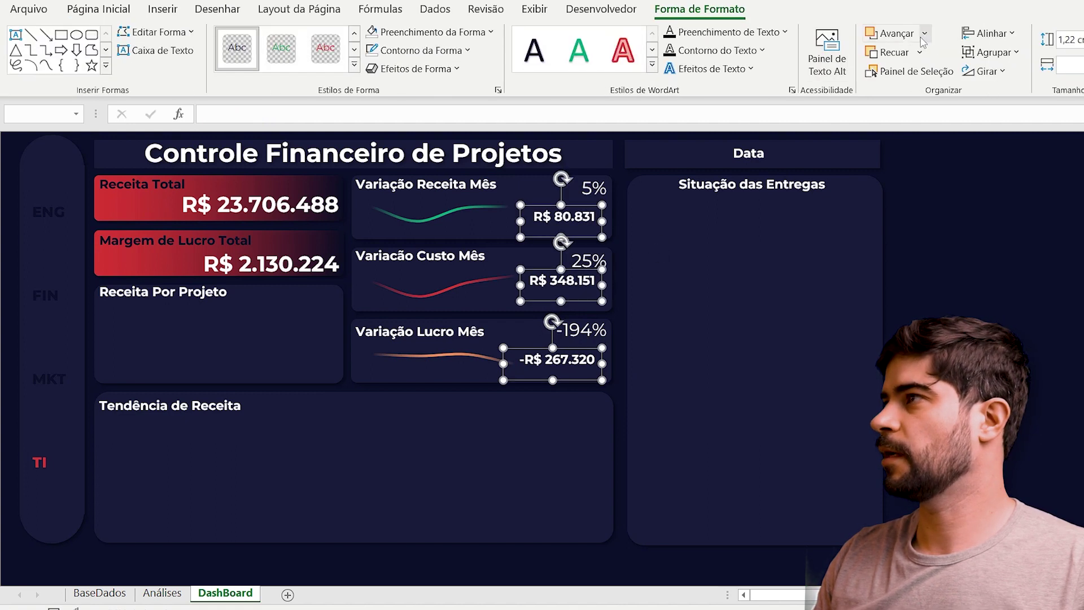
click(990, 34)
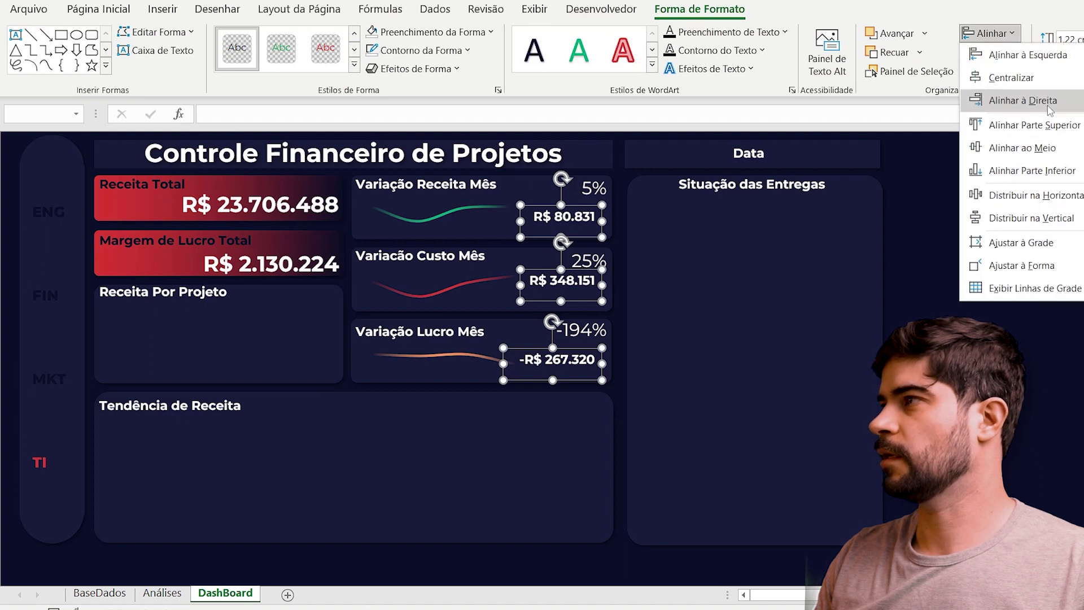
click(1022, 100)
click(973, 290)
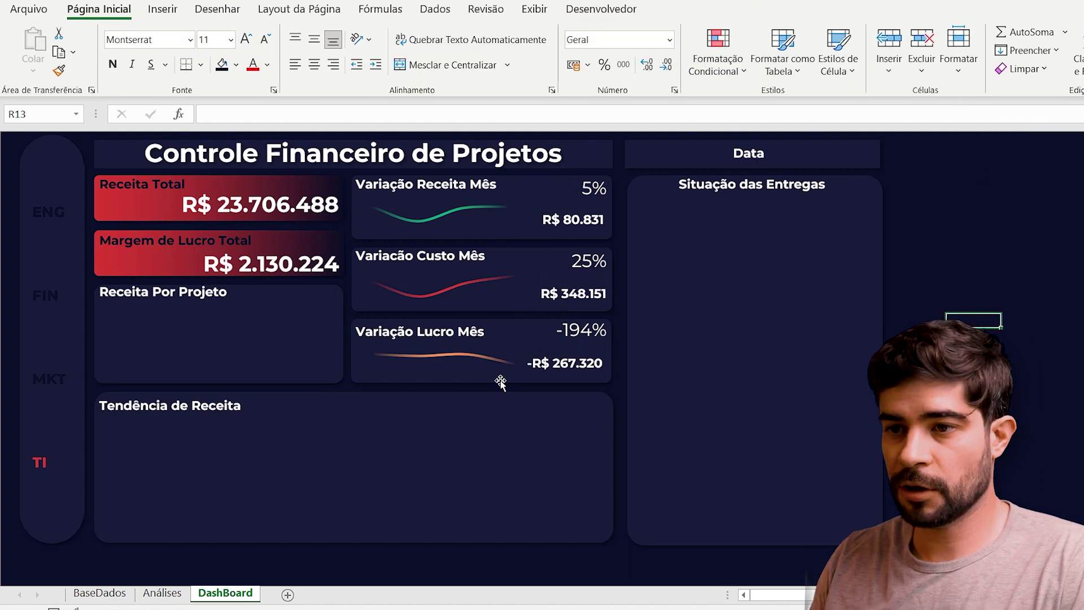
Insert a line pivot chart from the Datas -> Receita1 xReceita2 x Custo pivot table on the Análises sheet.
click(162, 592)
key(Page_Up)
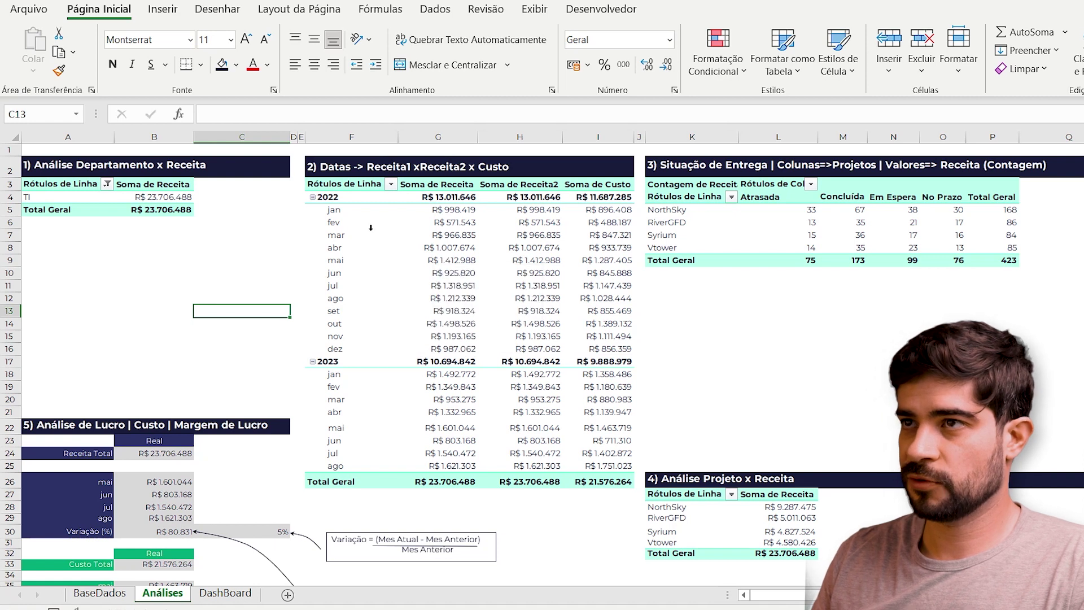
drag(334, 186, 550, 474)
click(424, 287)
key(Down)
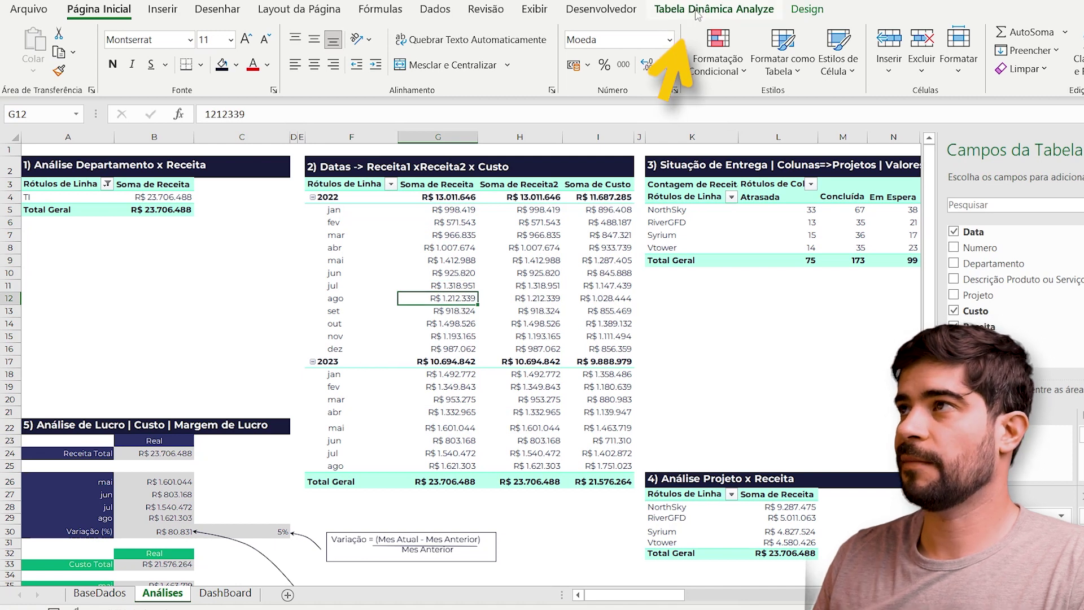
click(714, 9)
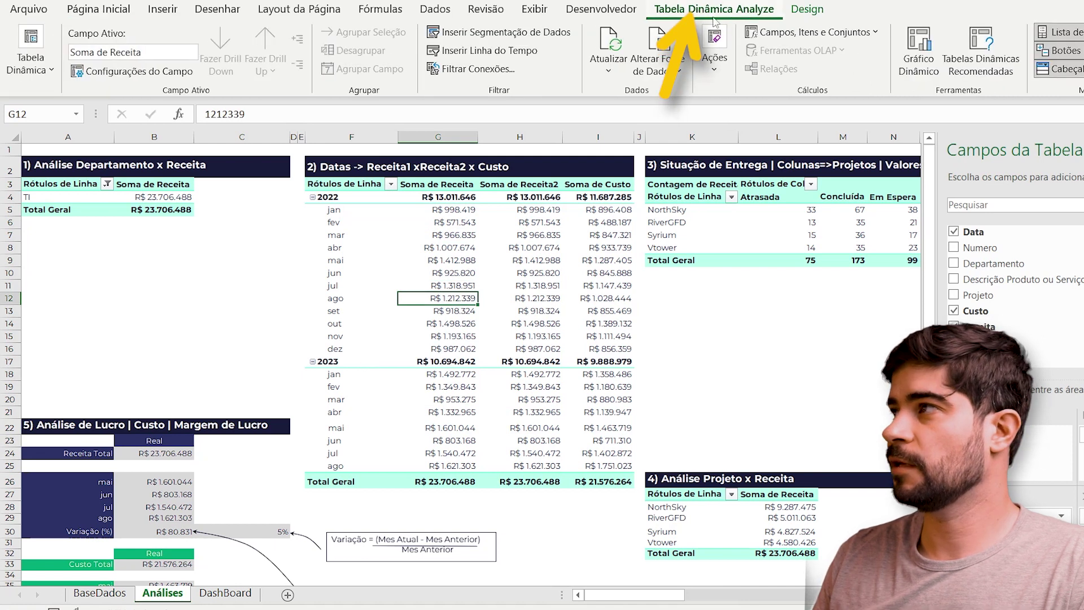
click(921, 57)
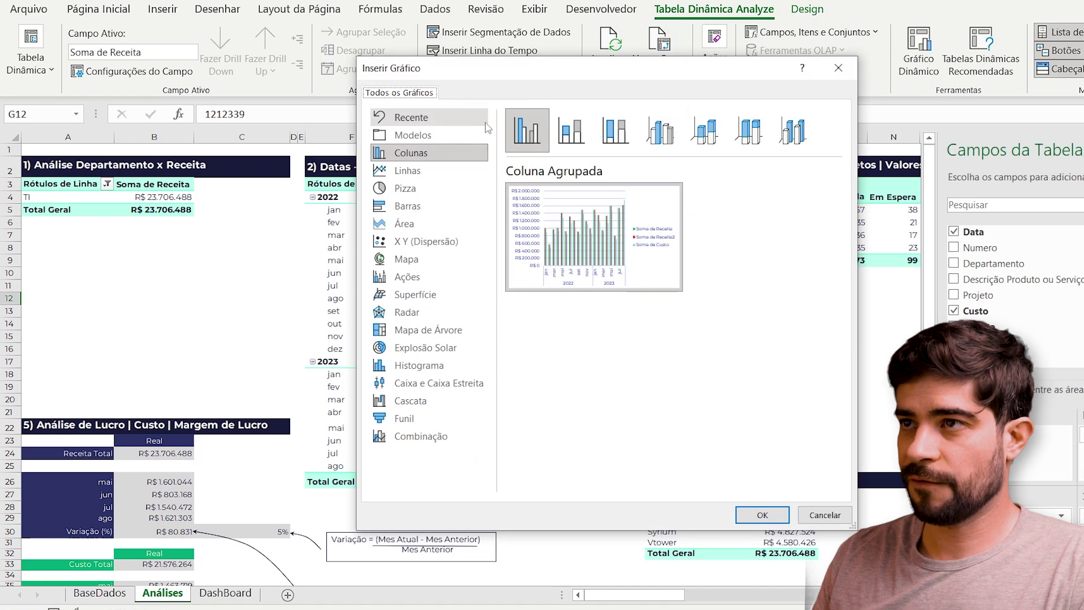
click(424, 171)
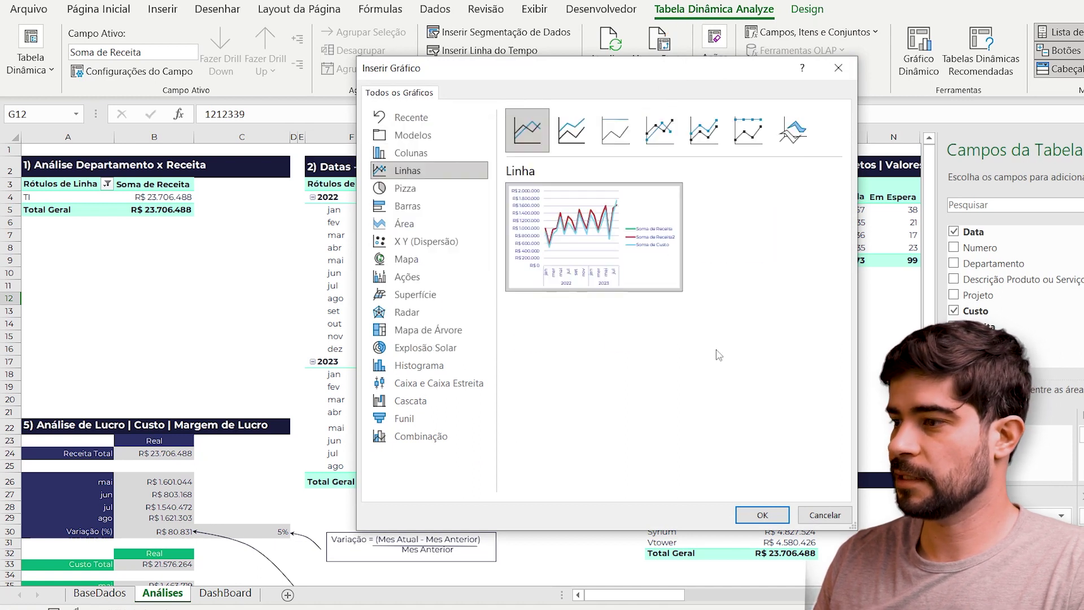
click(763, 515)
Move the line chart to the DashBoard sheet and place it under the Tendência de Receita heading.
key(ctrl+x)
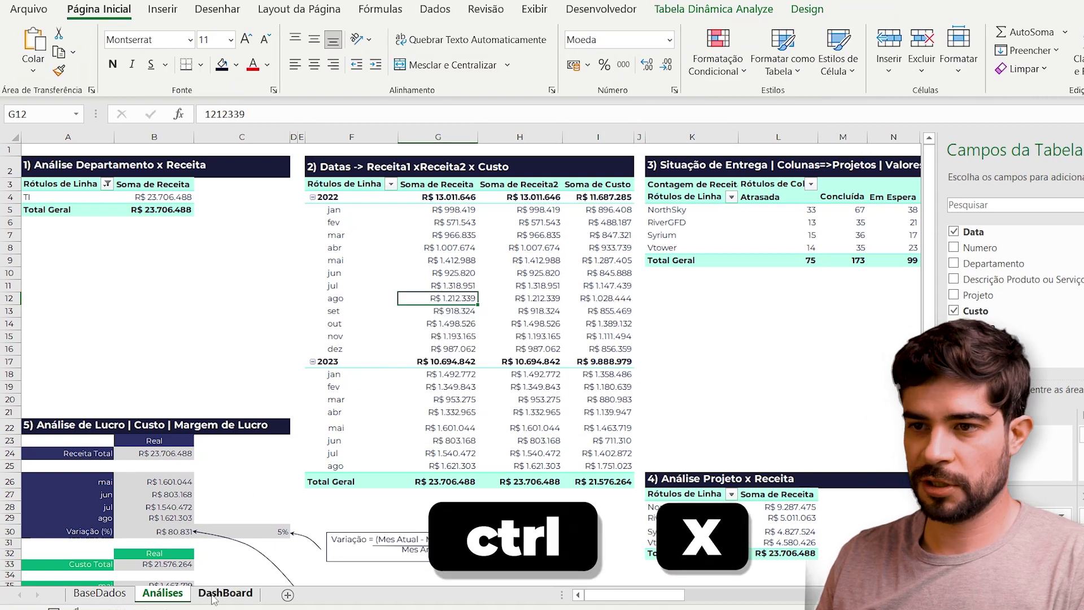
click(225, 593)
key(ctrl+v)
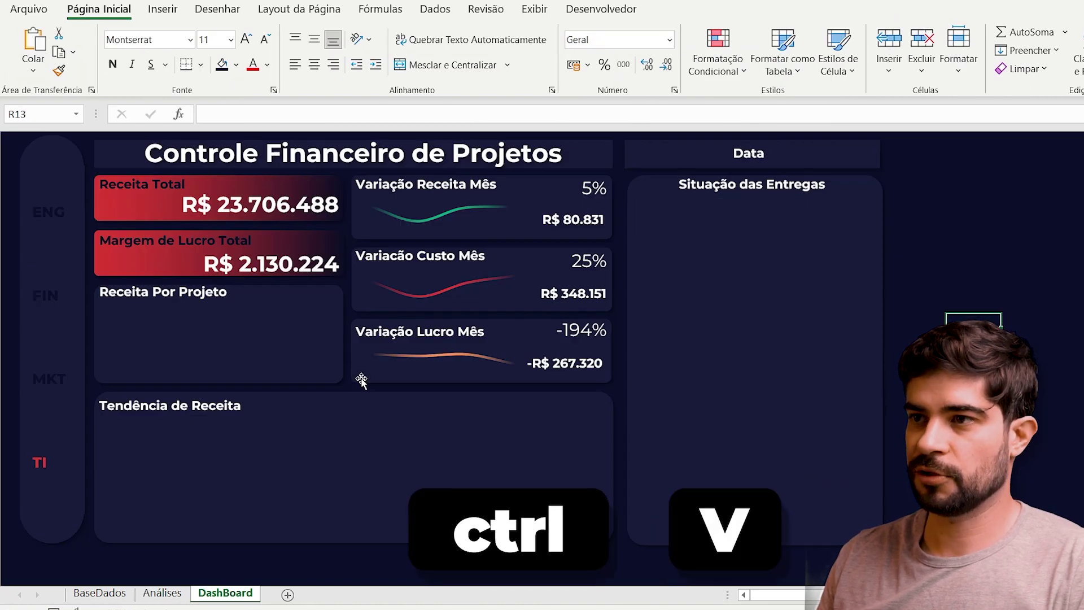
key(alt)
scroll(804, 508, right, 3)
drag(649, 283, 347, 425)
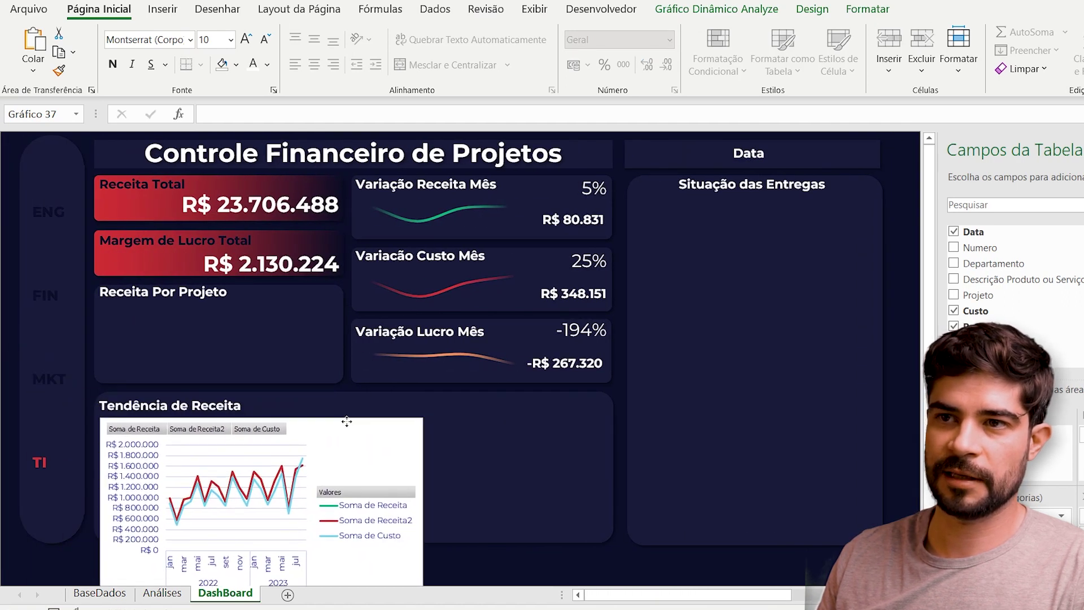
Resize the line chart to fit inside the Tendência de Receita card and hide all its field buttons.
scroll(263, 315, down, 2)
drag(427, 422, 582, 422)
drag(341, 459, 342, 435)
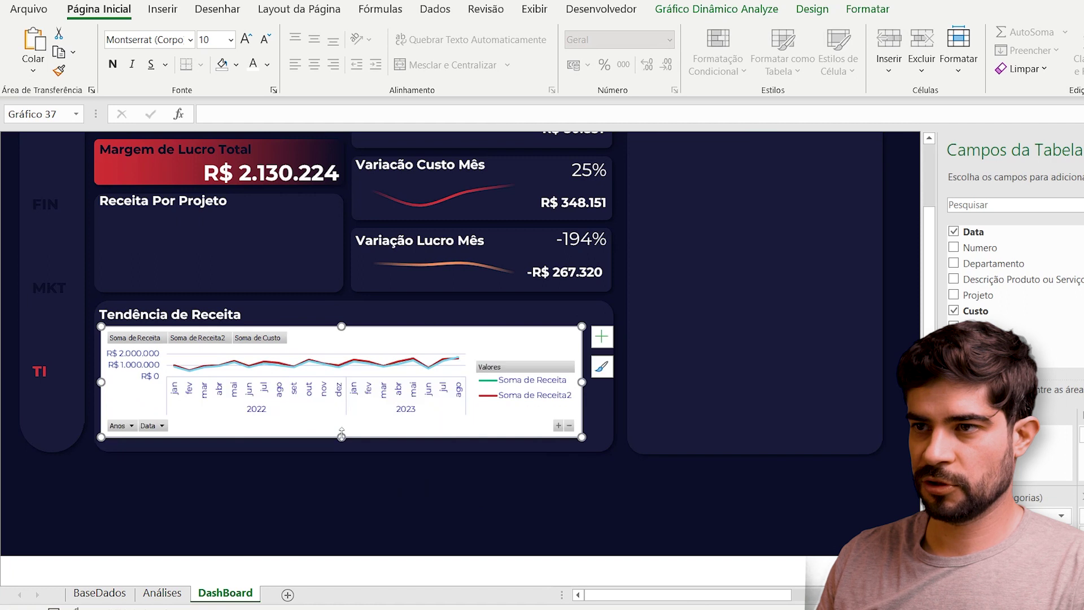
drag(340, 326, 340, 324)
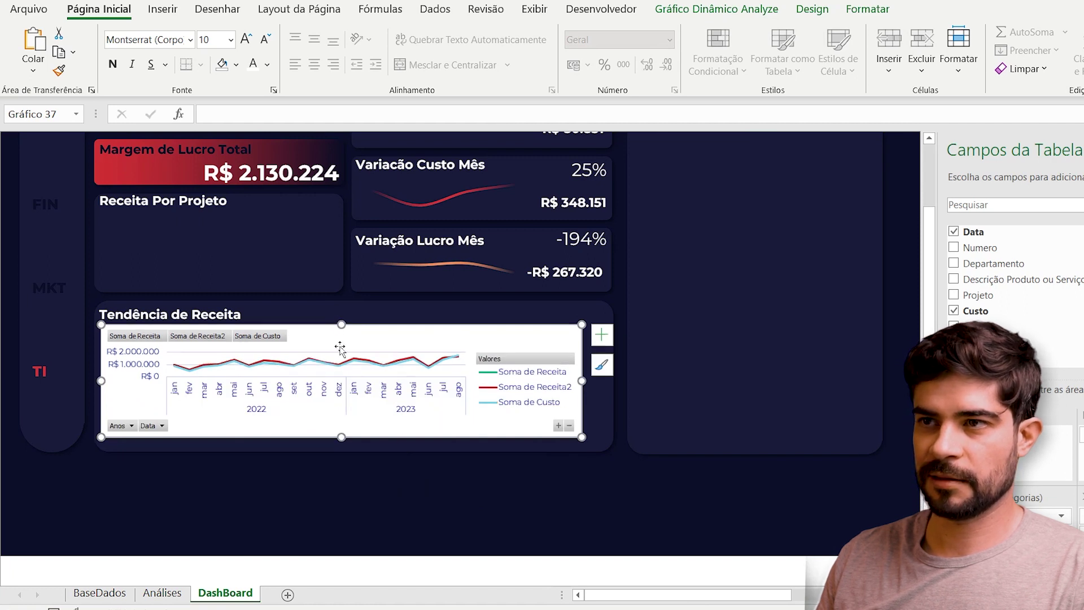
drag(341, 437, 341, 443)
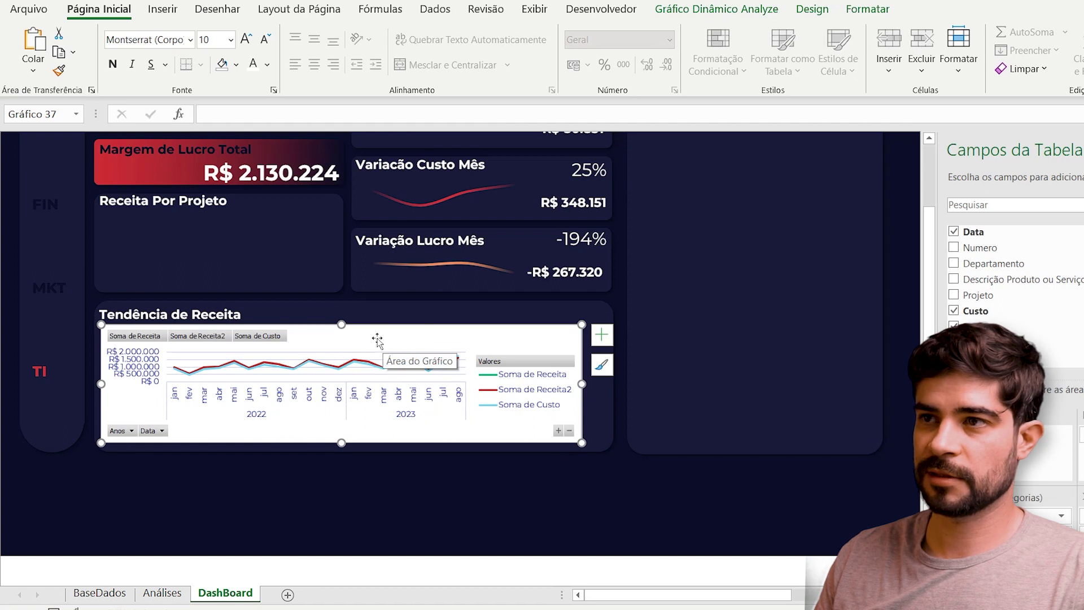
click(760, 11)
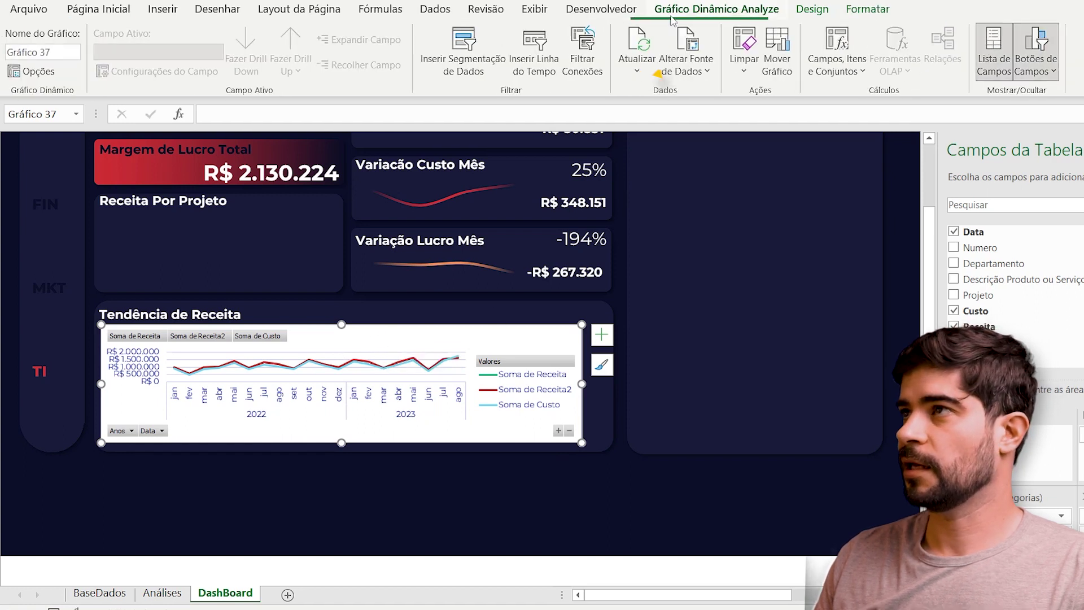
click(1035, 47)
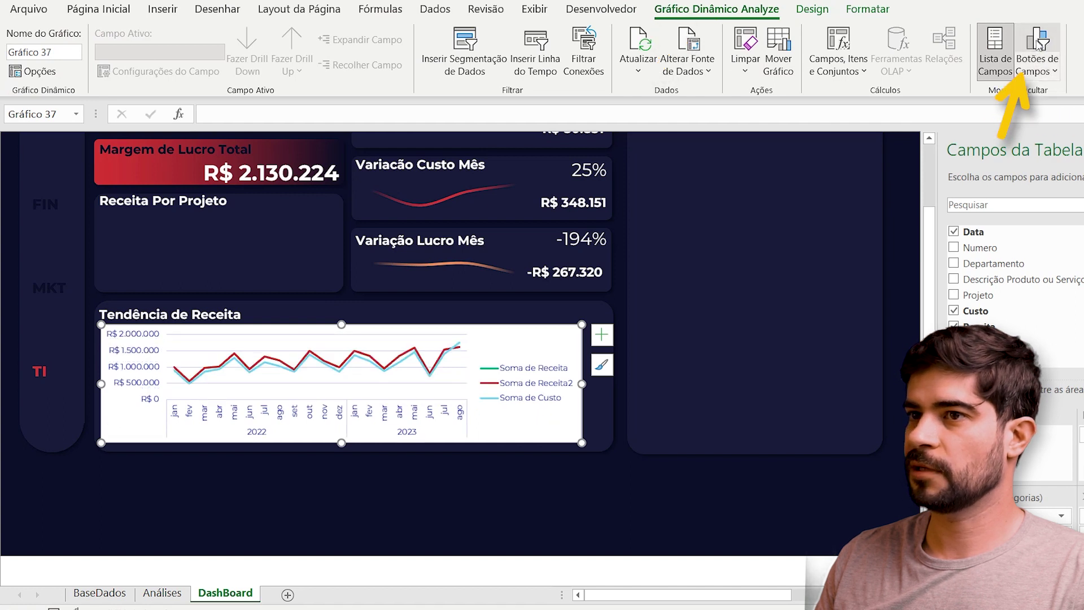
Add primary vertical gridlines to the Tendência de Receita chart and remove its legend.
click(602, 335)
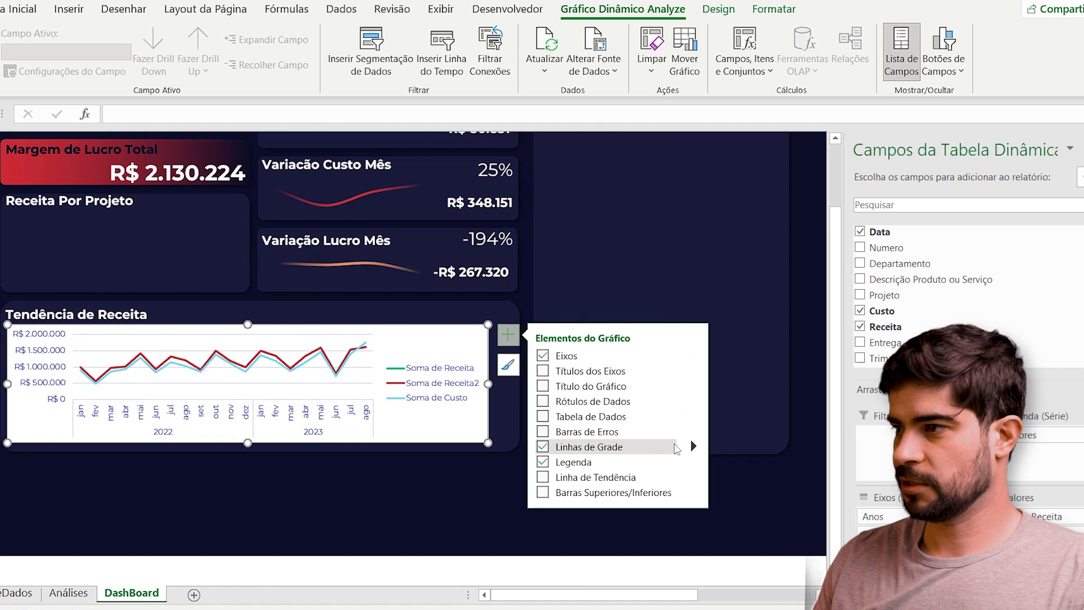
click(693, 446)
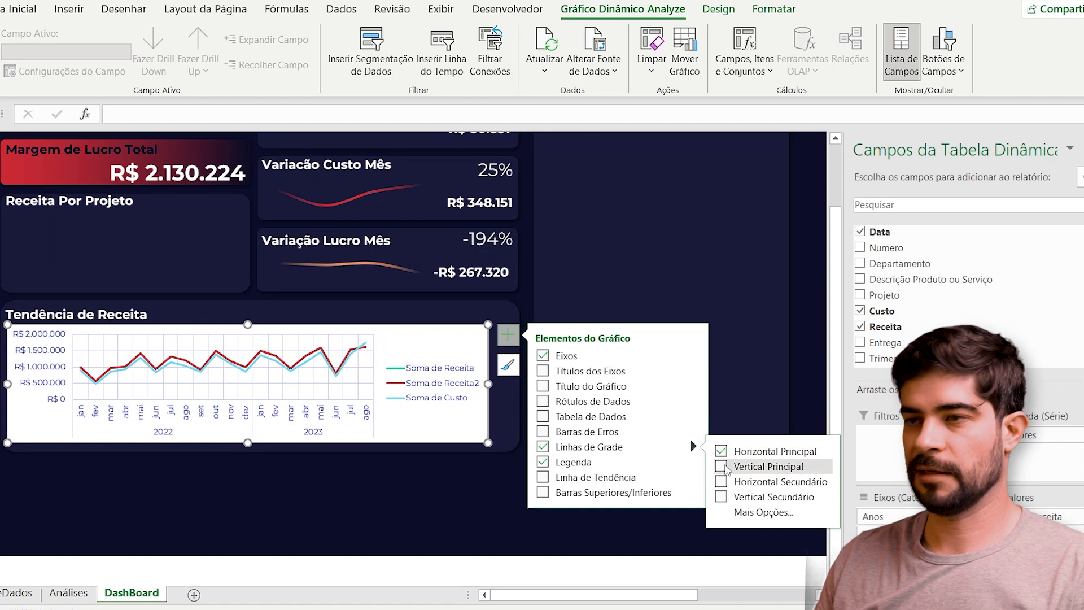
click(722, 468)
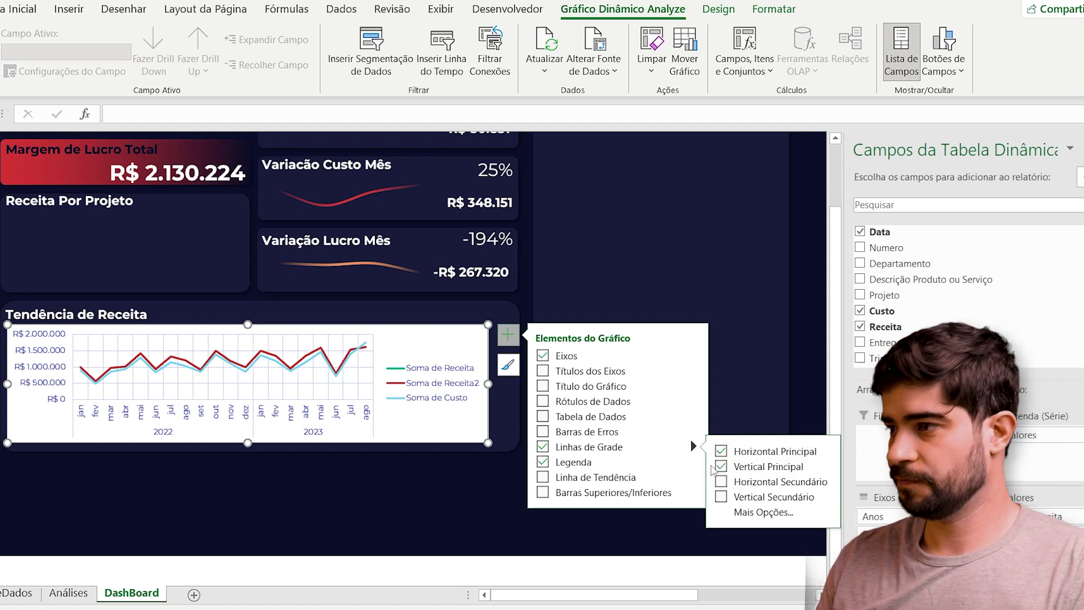
click(565, 462)
click(418, 437)
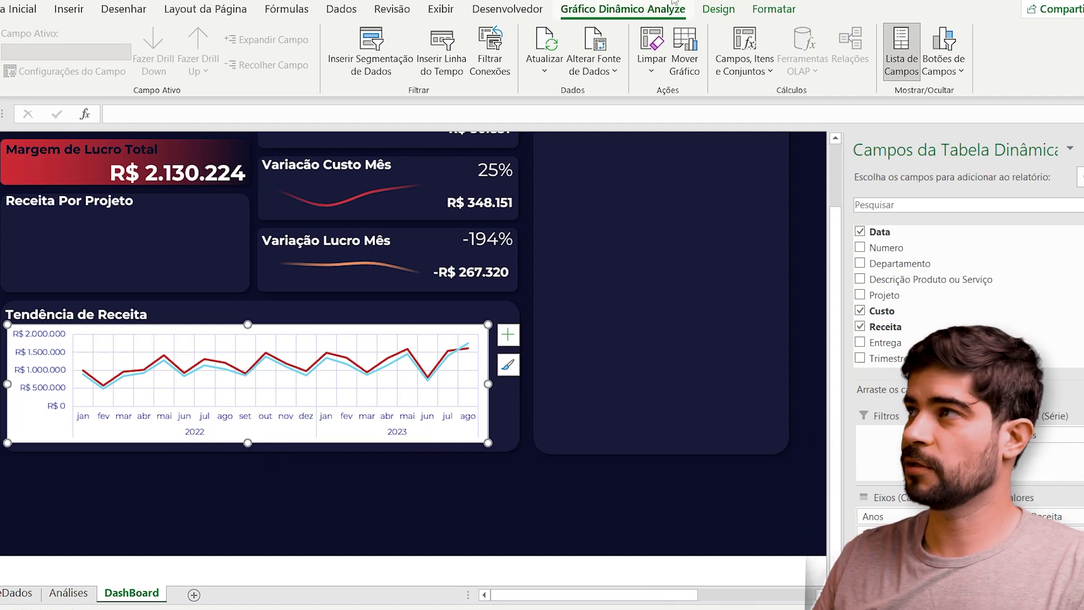
Remove the trend chart's background fill and enlarge the chart to about 5,25 cm by 20,07 cm.
click(774, 10)
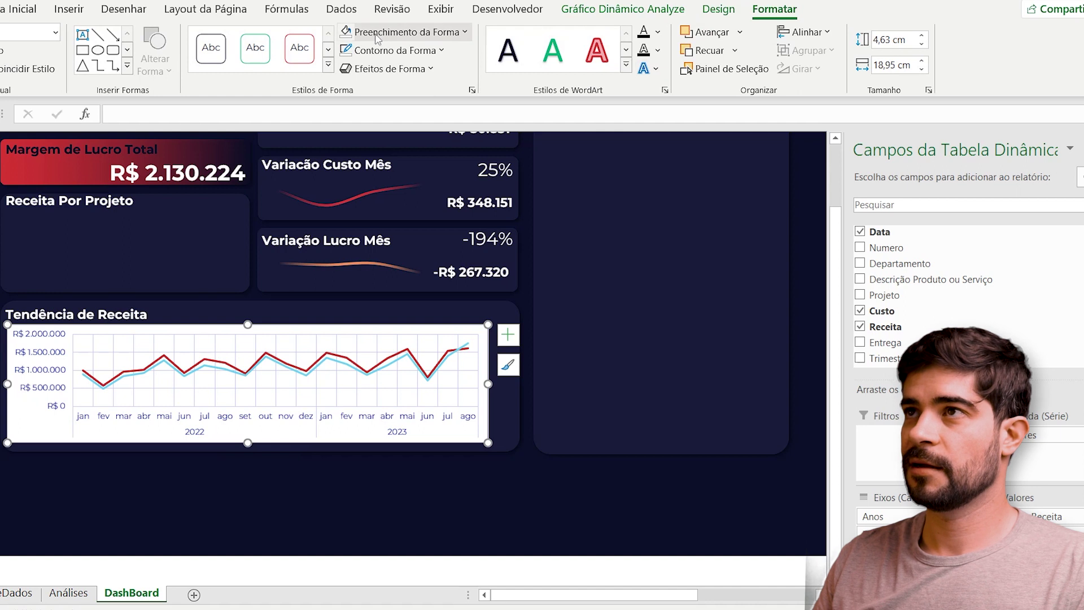
click(347, 34)
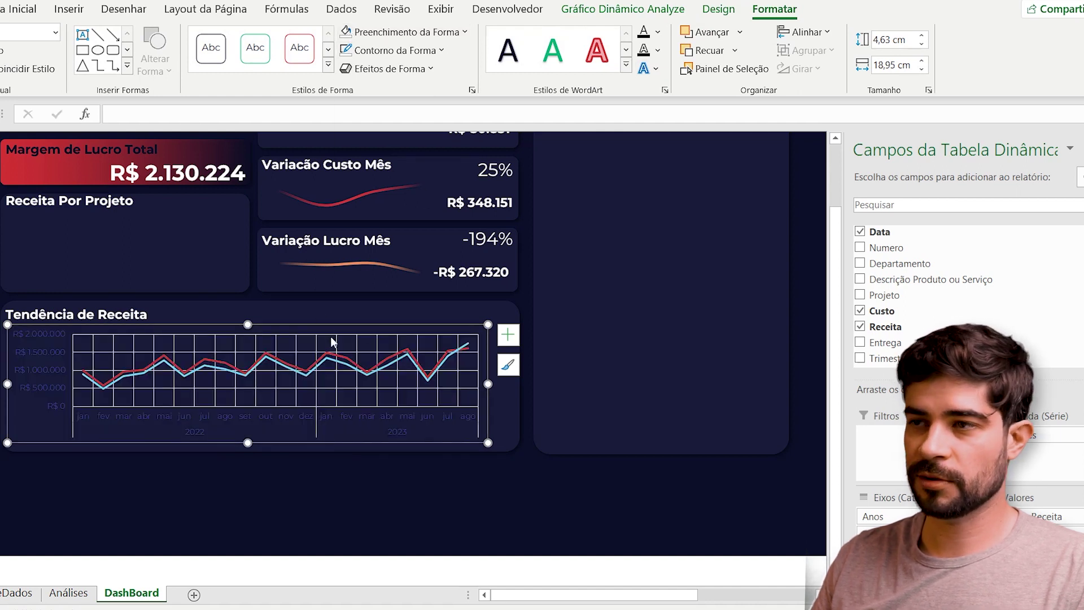
drag(487, 384, 516, 388)
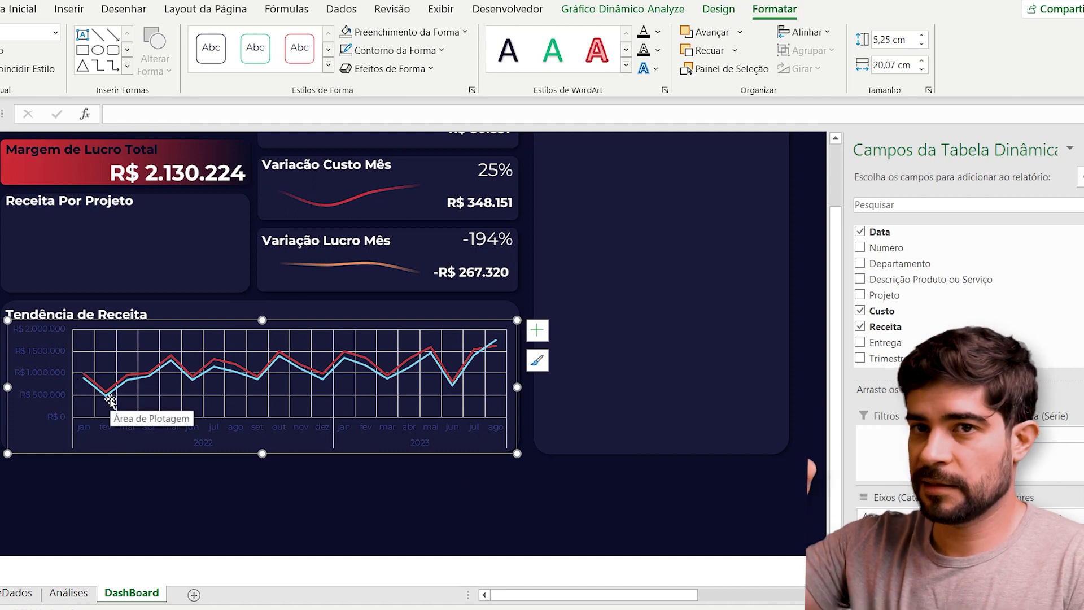
Format the Soma de Receita2 series in the trend chart as a solid green, smoothed line.
click(134, 378)
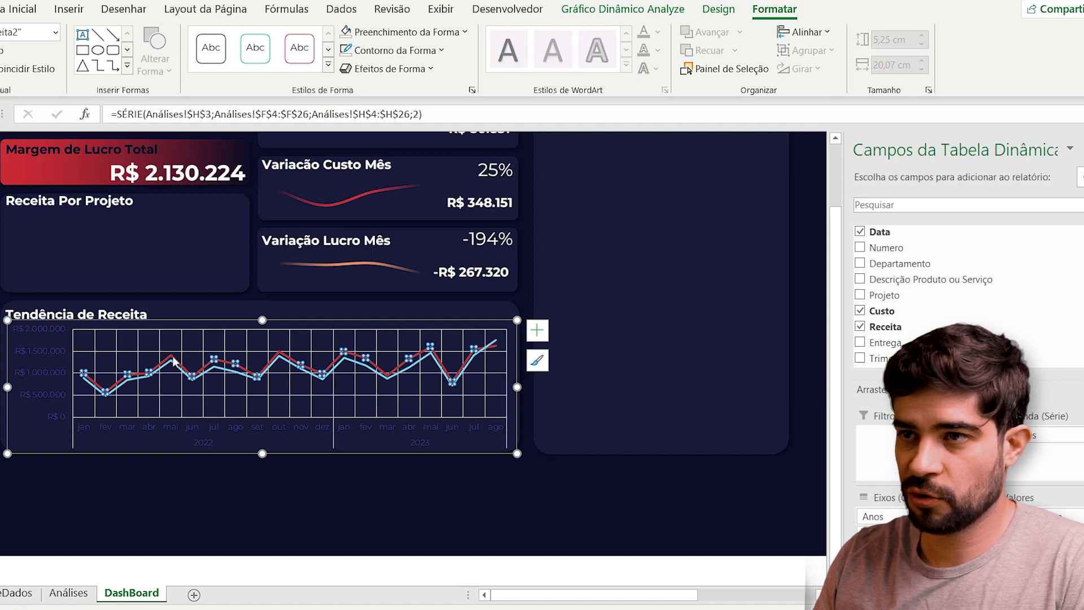
right_click(191, 376)
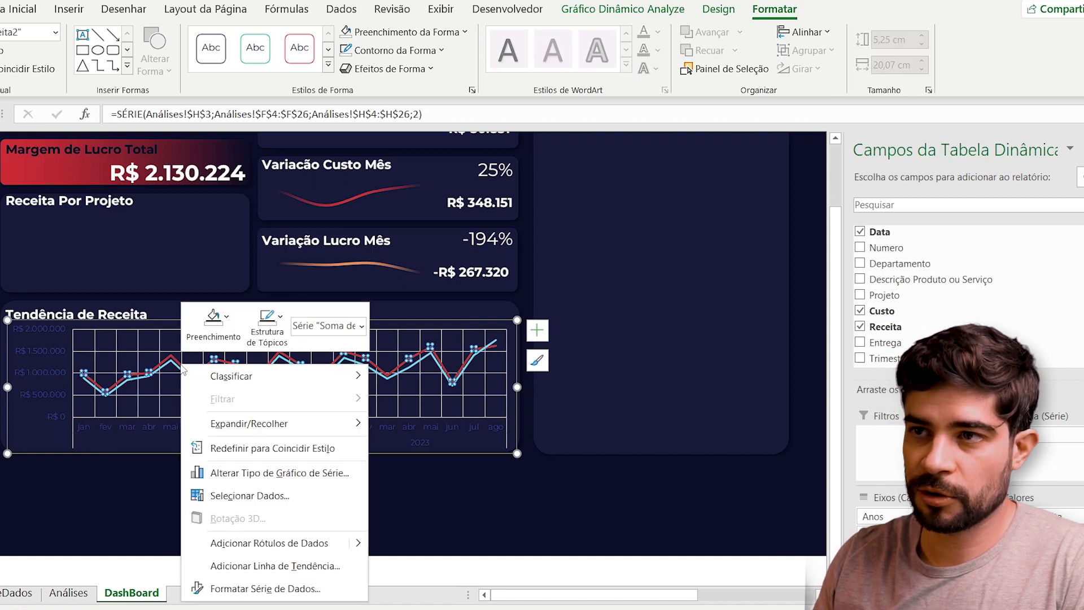
click(279, 596)
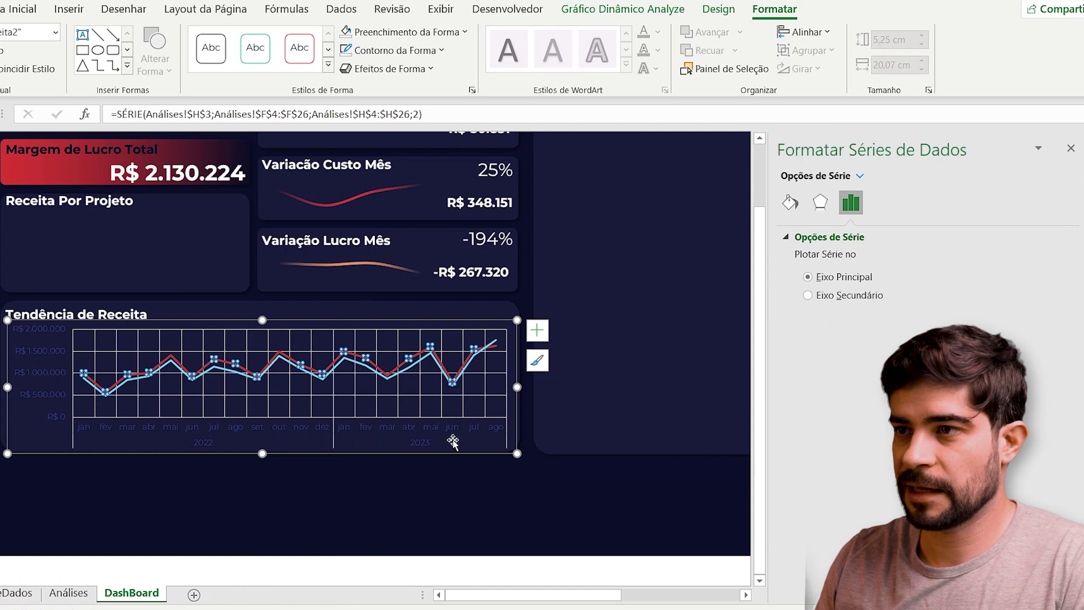
click(790, 202)
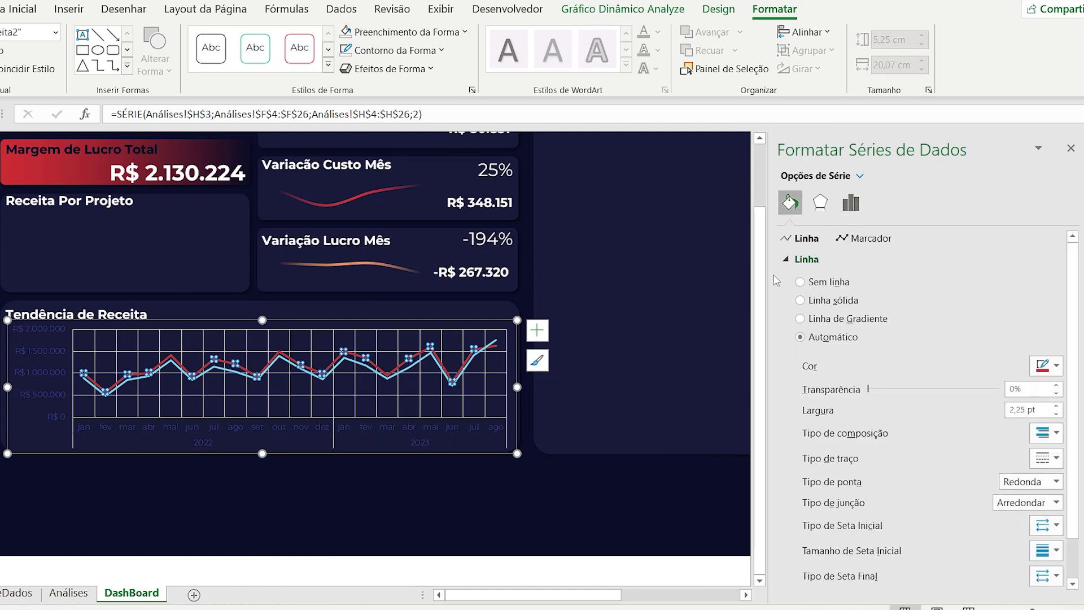
drag(769, 290, 725, 393)
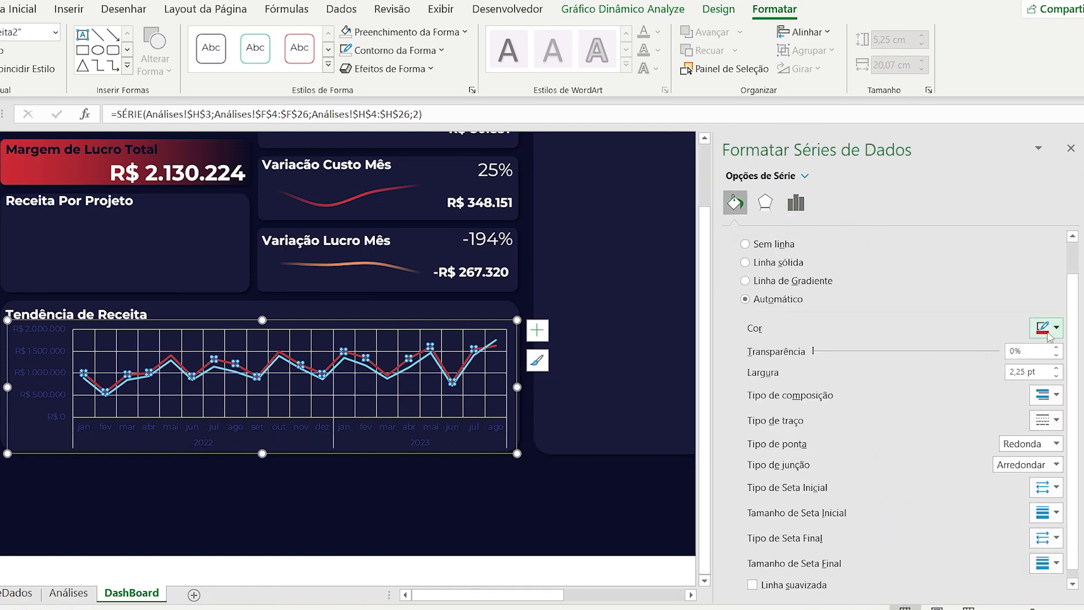
click(1050, 332)
click(1048, 370)
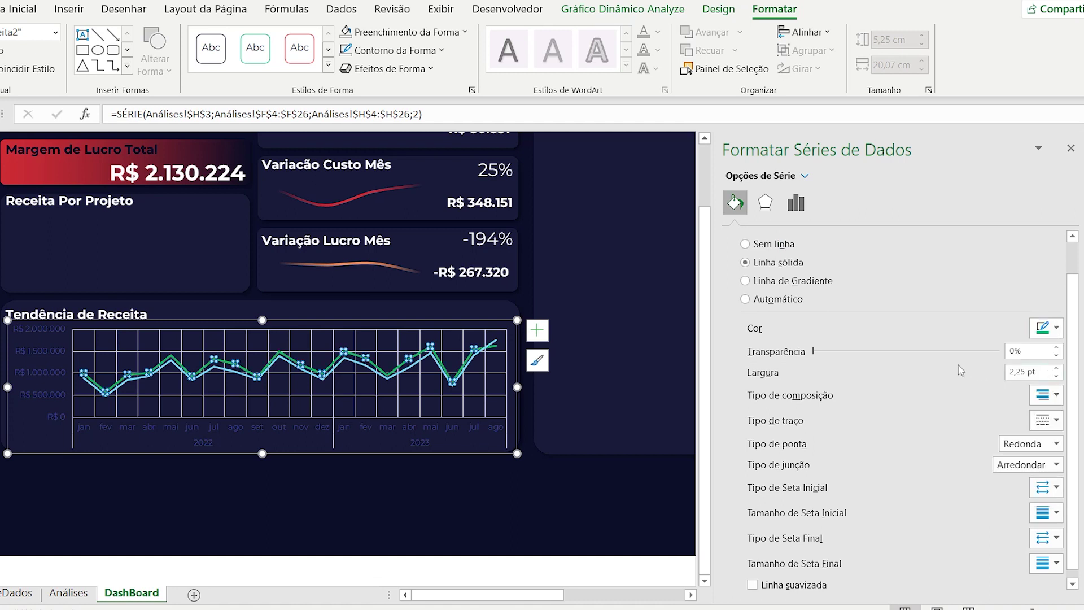
scroll(868, 391, down, 1)
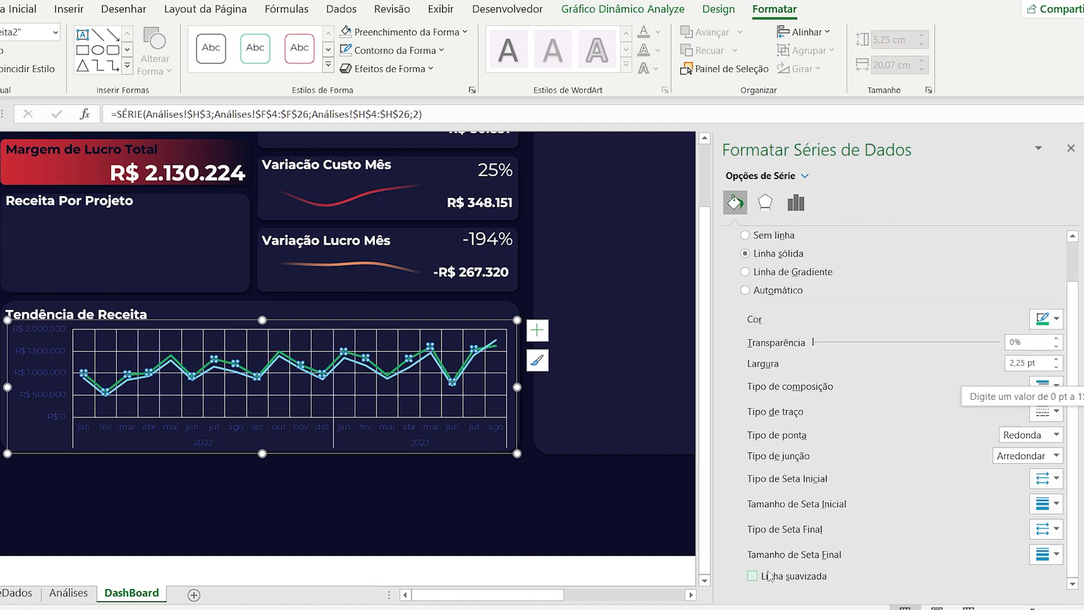
click(755, 577)
click(435, 502)
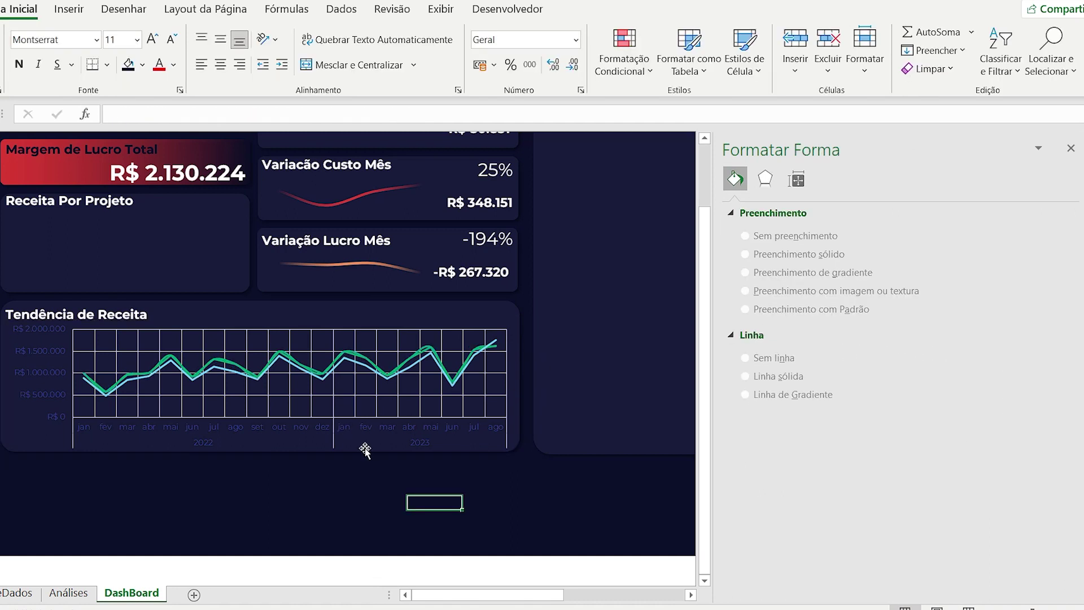
Format the Soma de Custo series in the Tendência de Receita chart as a solid red, smoothed line.
click(407, 368)
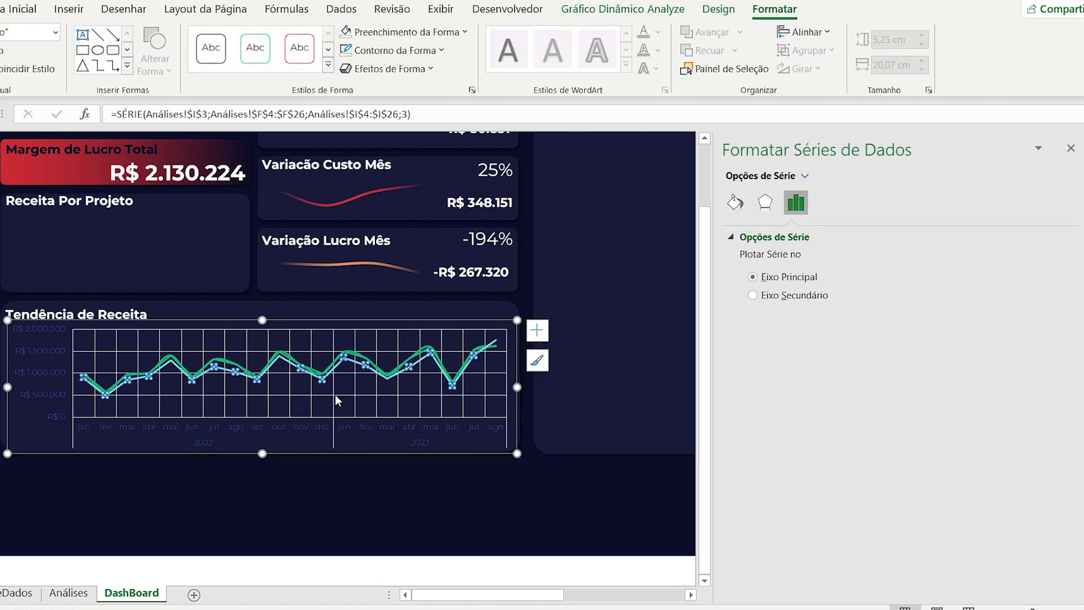
right_click(412, 366)
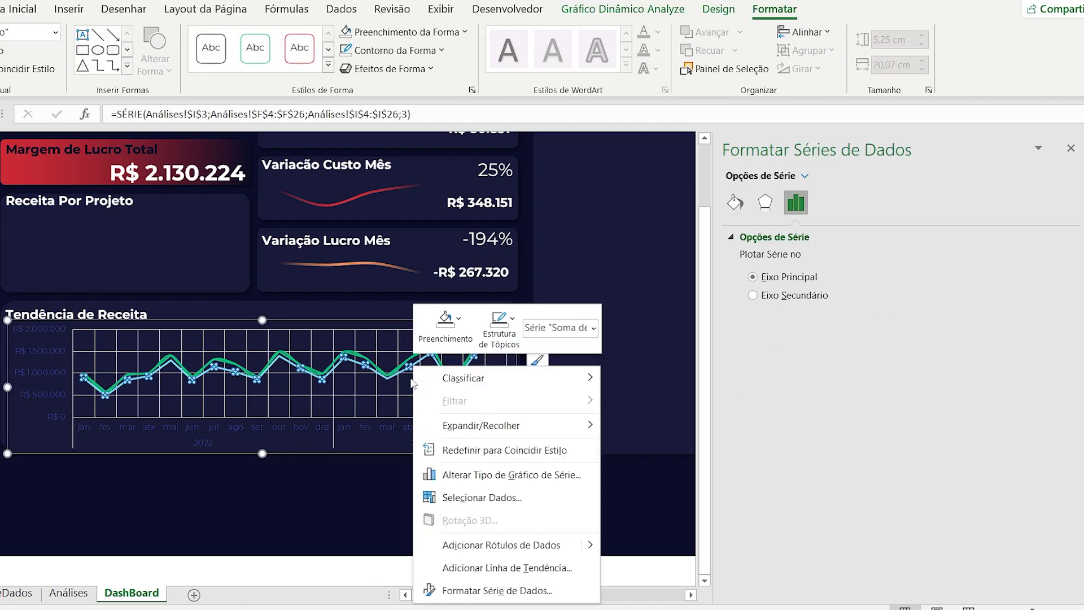
click(484, 593)
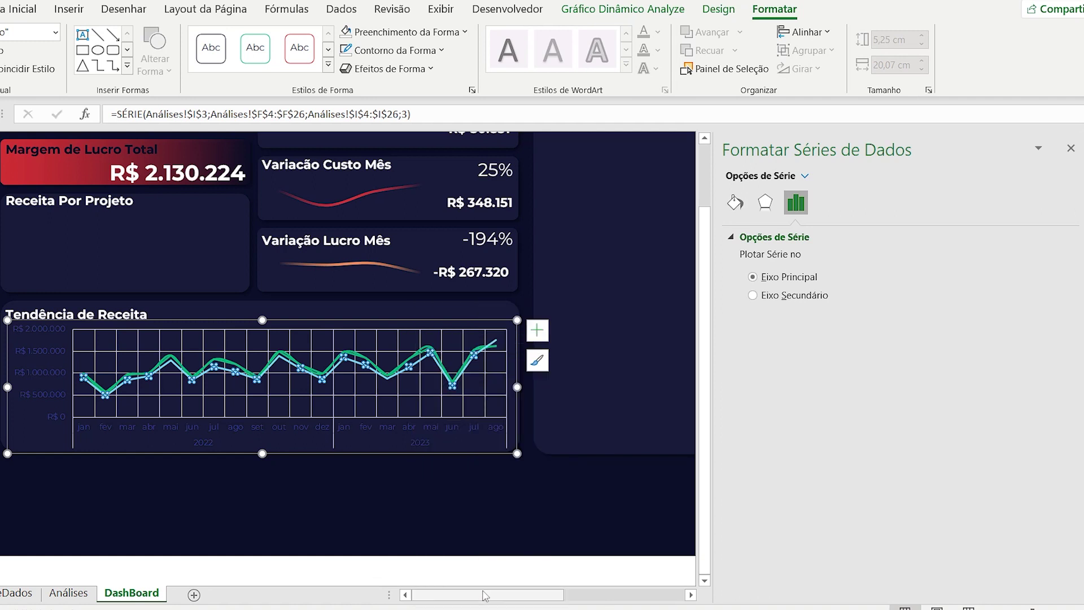
click(736, 202)
scroll(970, 400, down, 2)
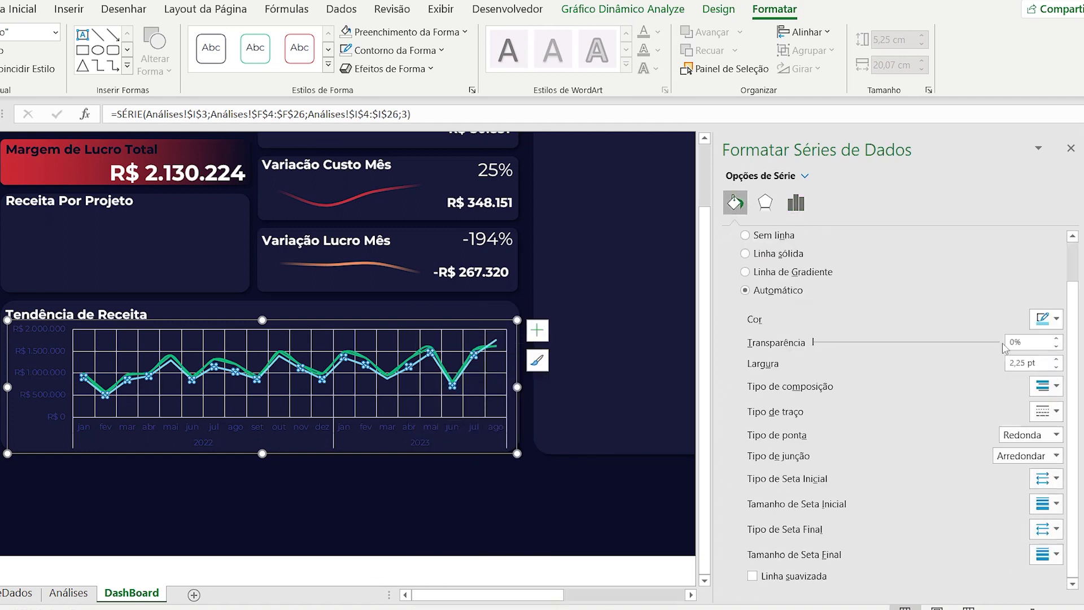
click(1055, 319)
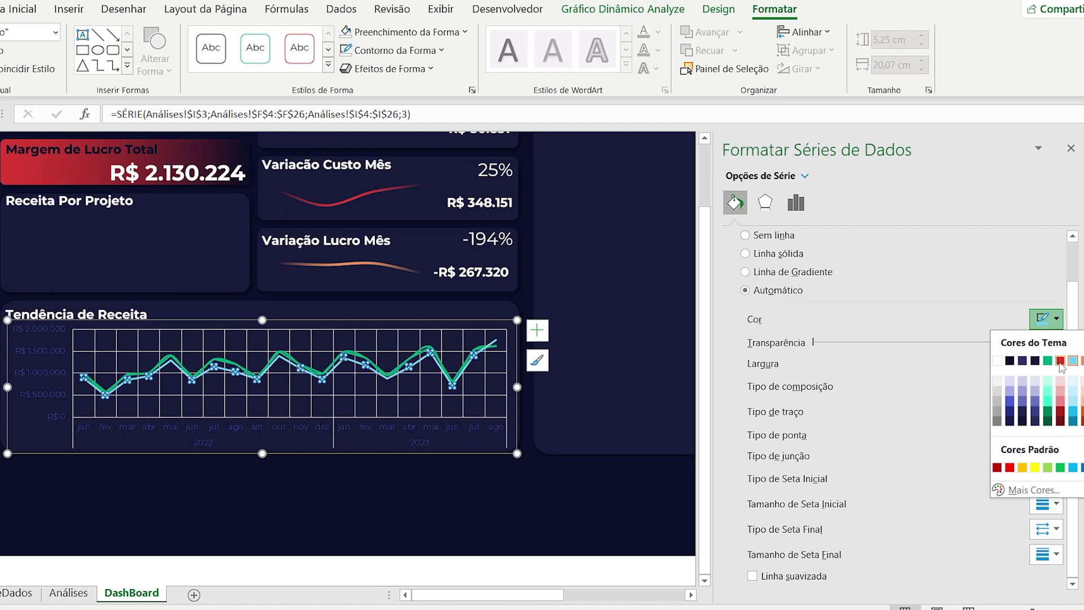
click(1060, 361)
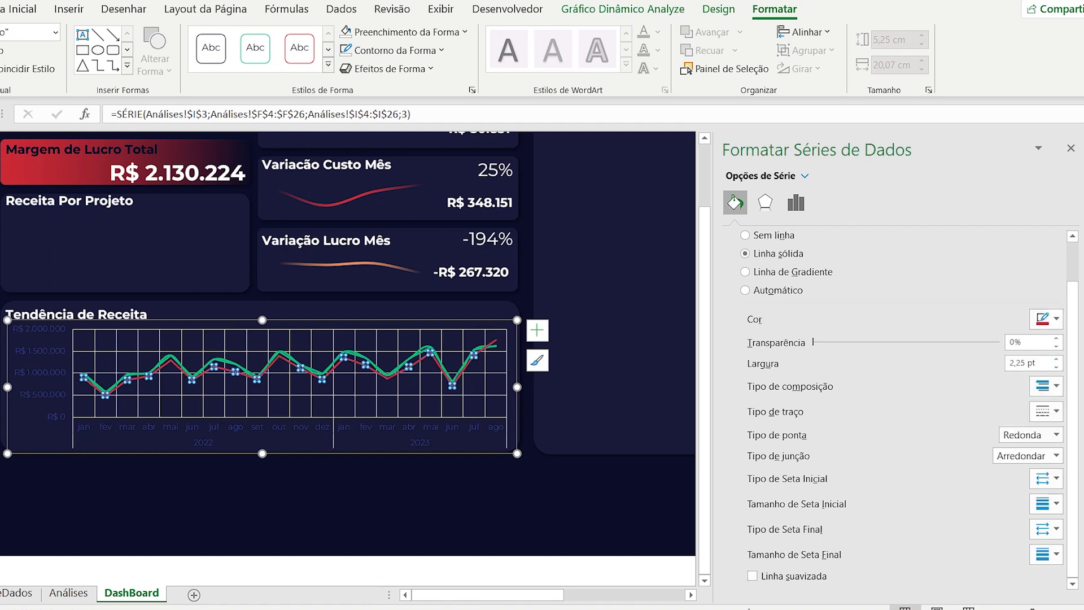
click(753, 577)
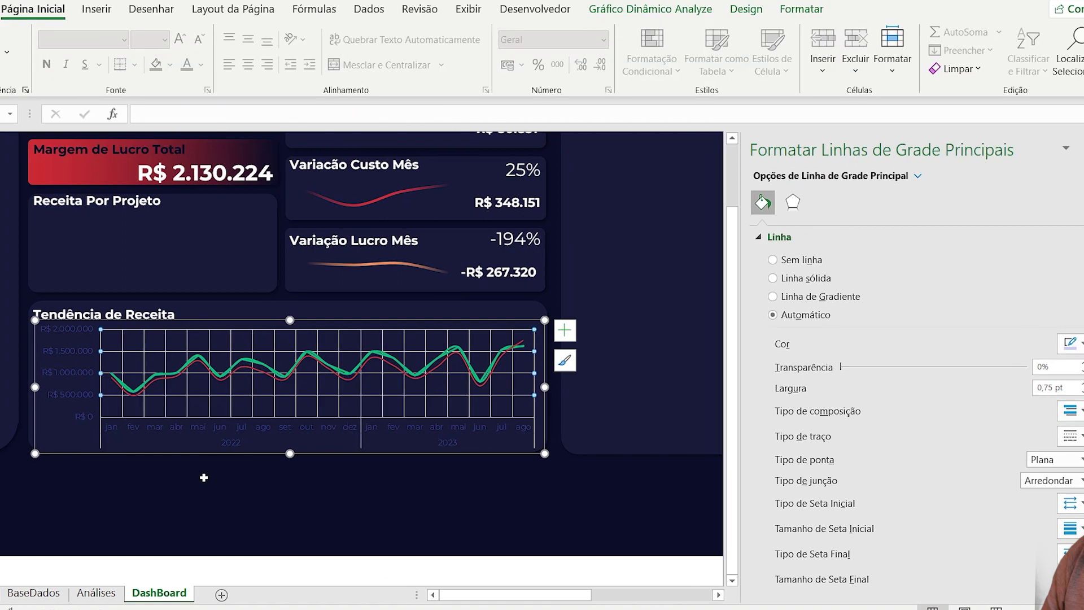
click(177, 478)
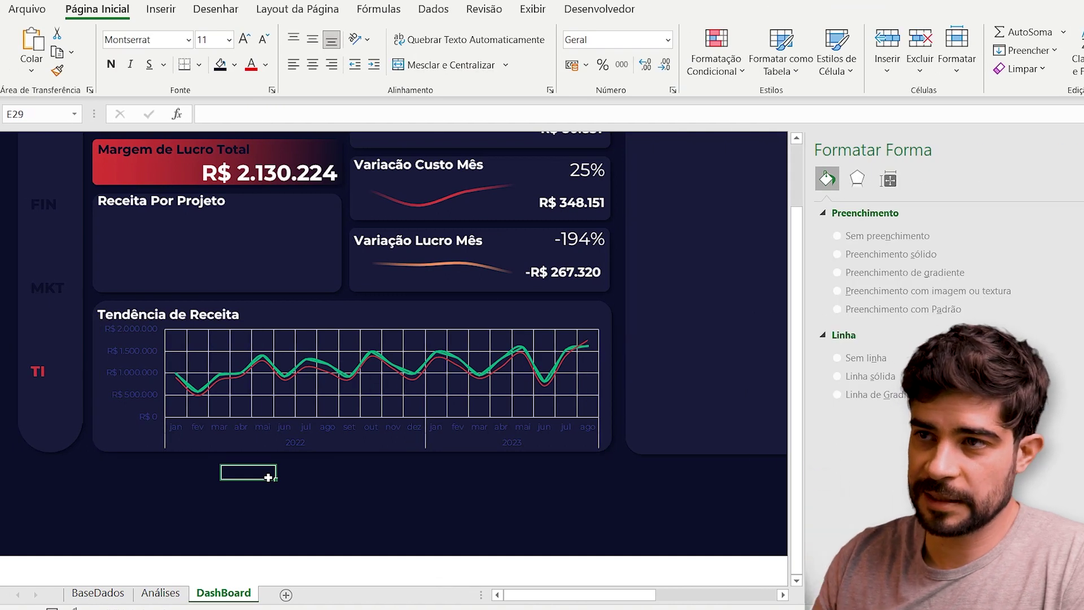
Change the trend chart to a custom combination with Soma de Receita as Linha and Soma de Receita2 as Área.
right_click(317, 353)
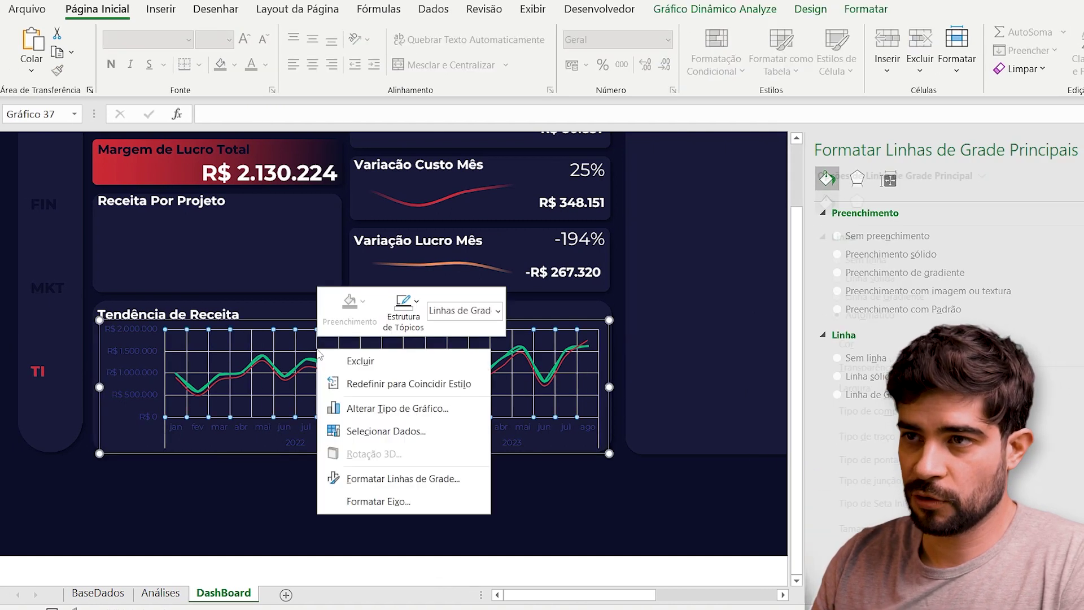
click(409, 414)
click(432, 442)
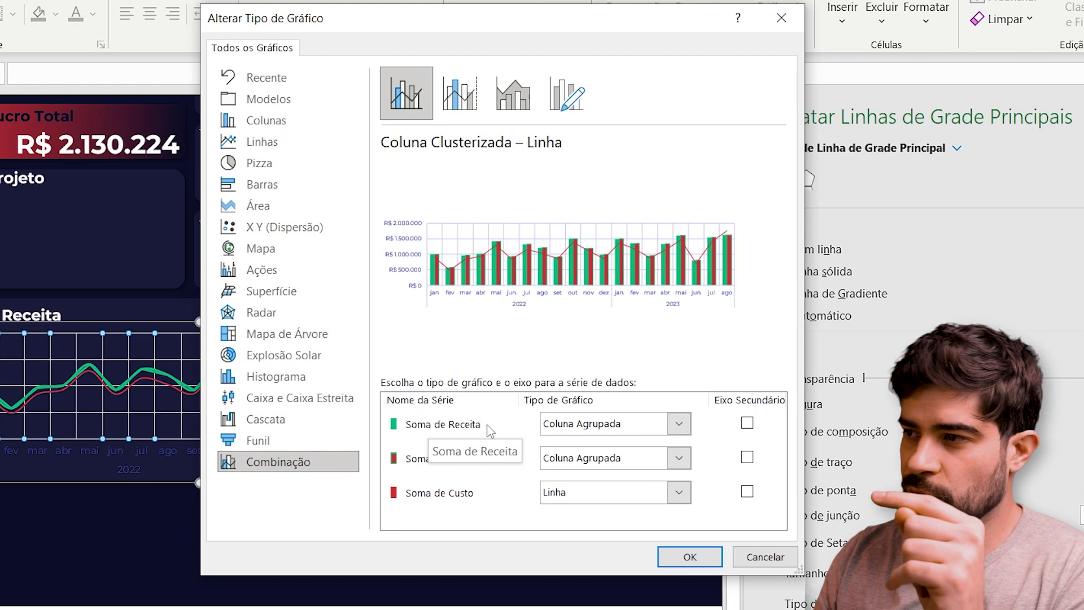
click(679, 424)
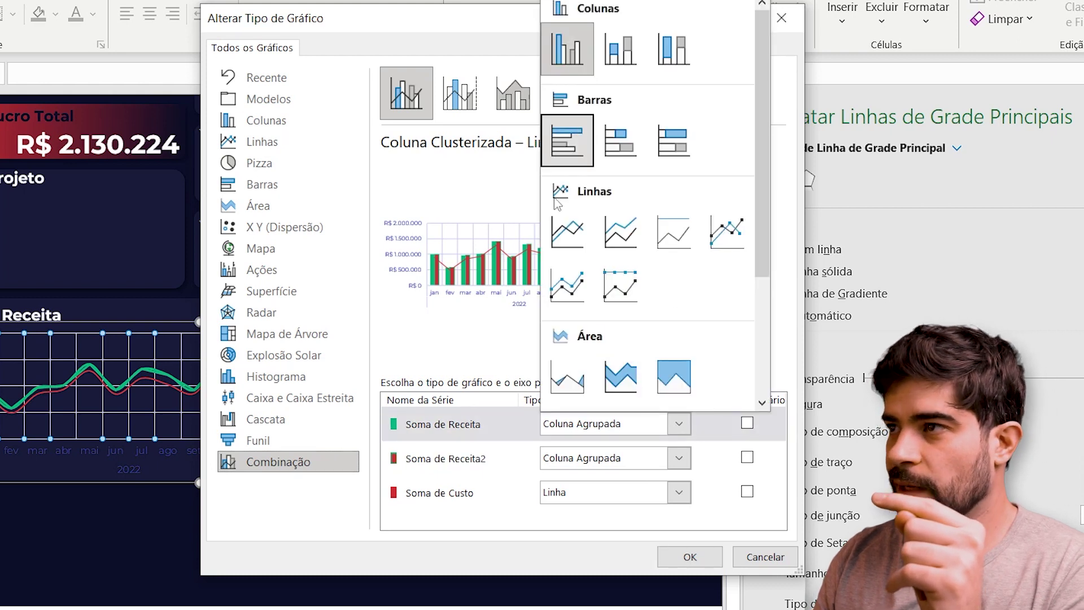
click(567, 231)
click(420, 469)
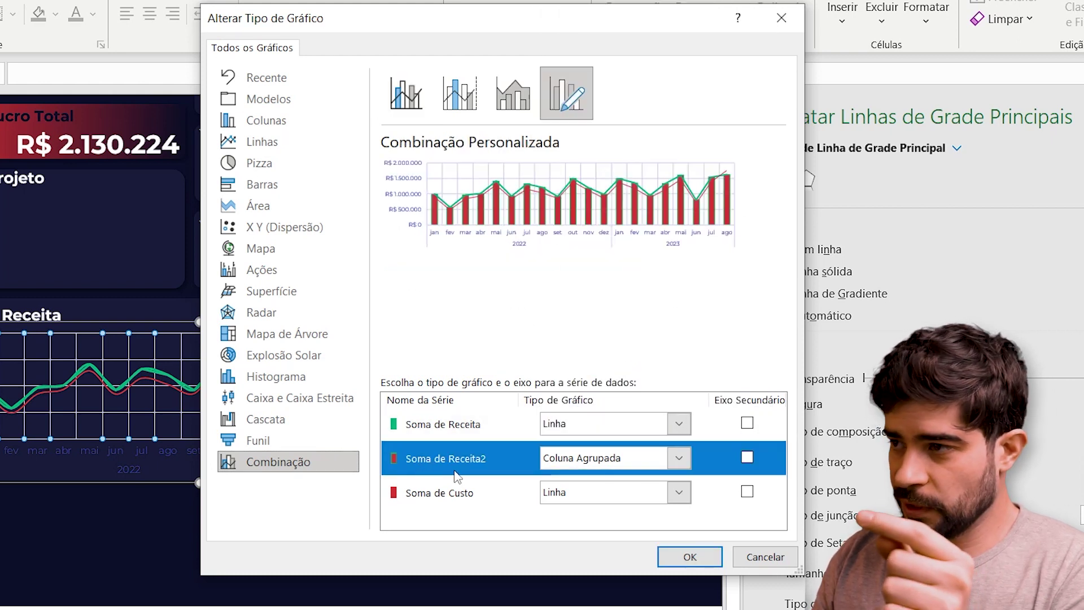
click(680, 458)
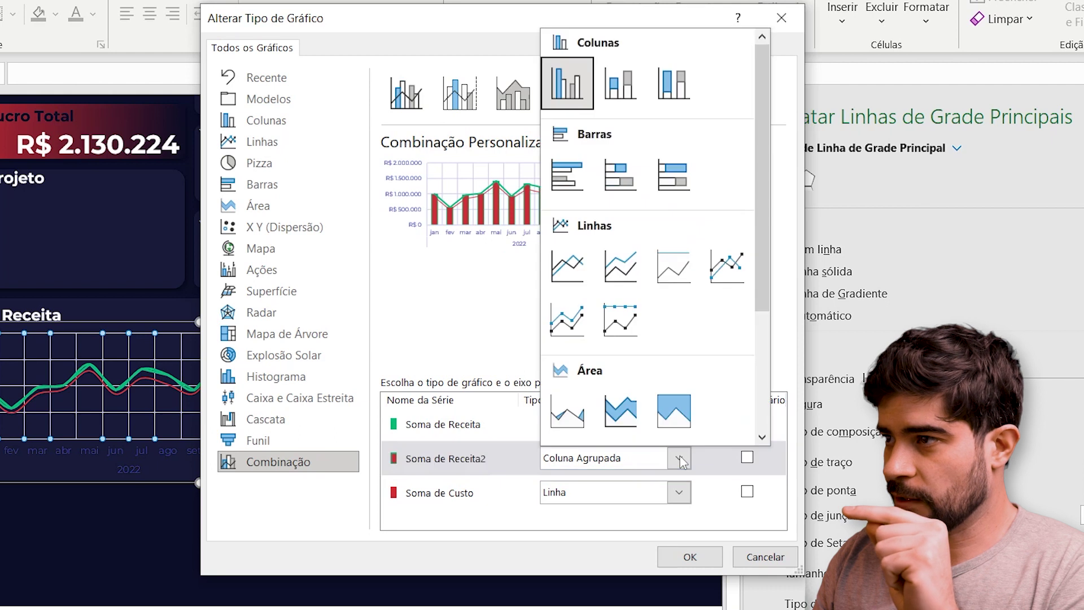
click(582, 427)
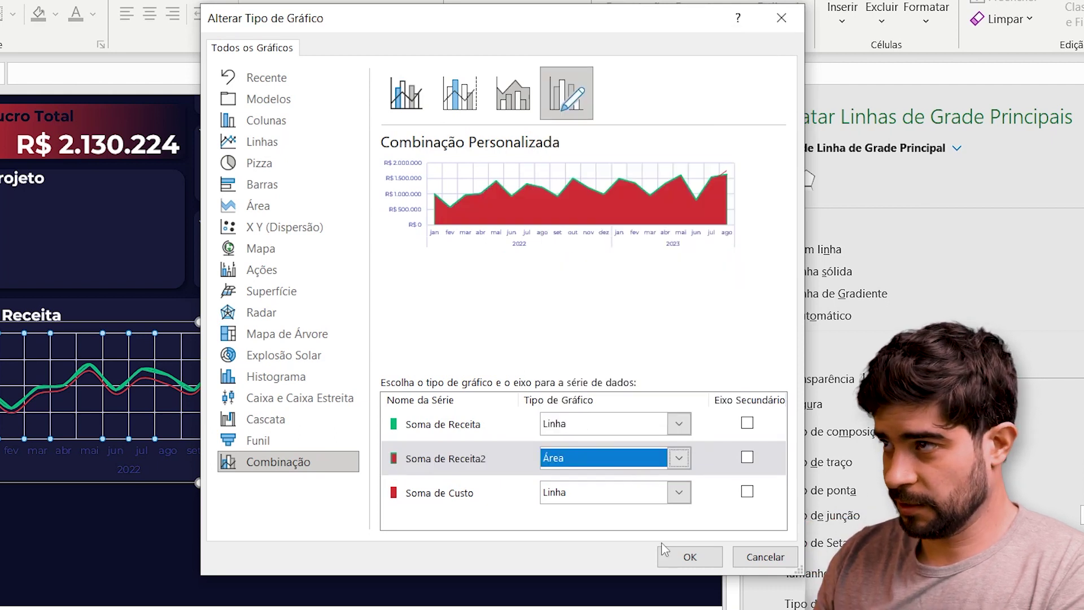
click(690, 557)
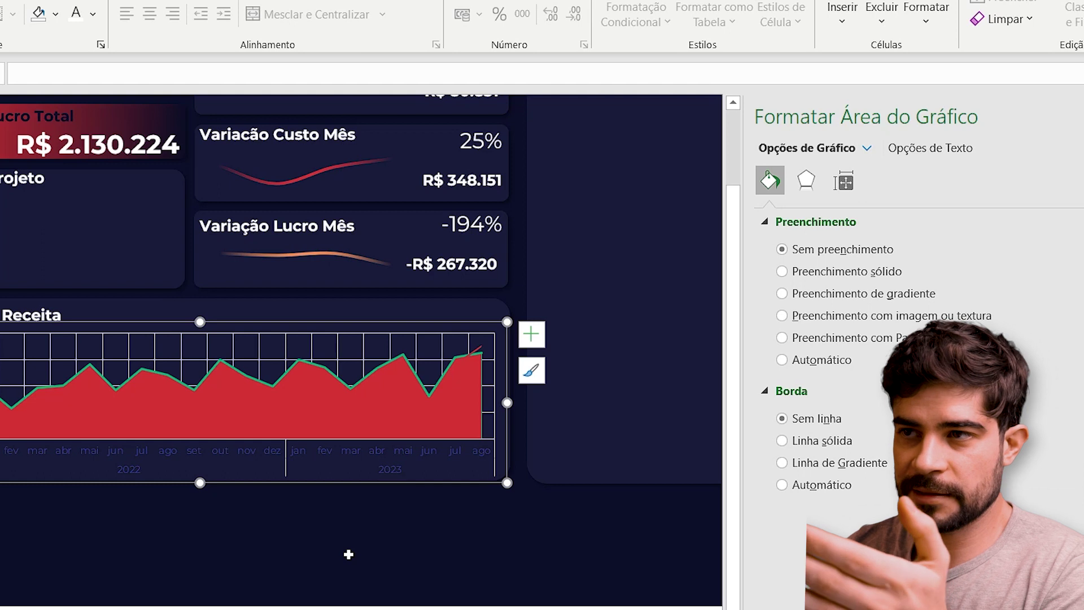
Apply a gradient fill to the Soma de Receita2 area and remove the gradient's middle orange stop.
click(281, 407)
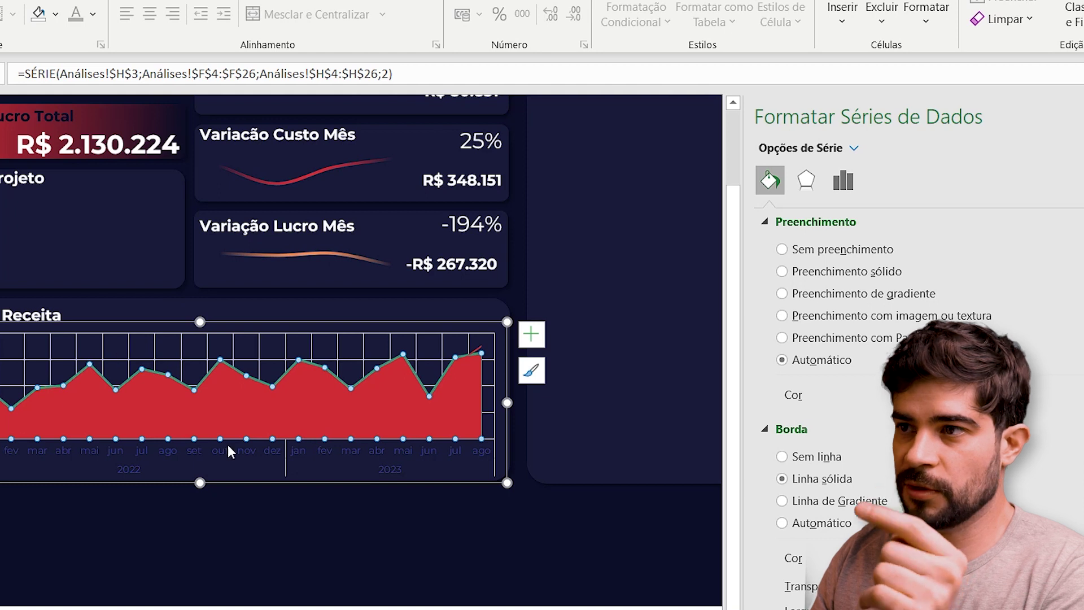
right_click(288, 411)
click(370, 395)
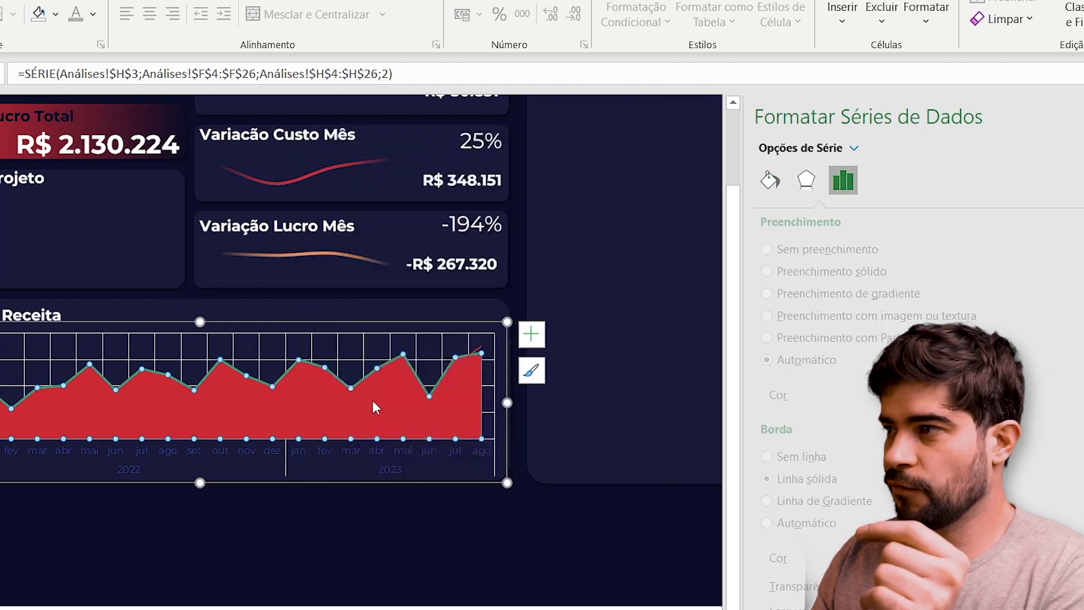
click(769, 179)
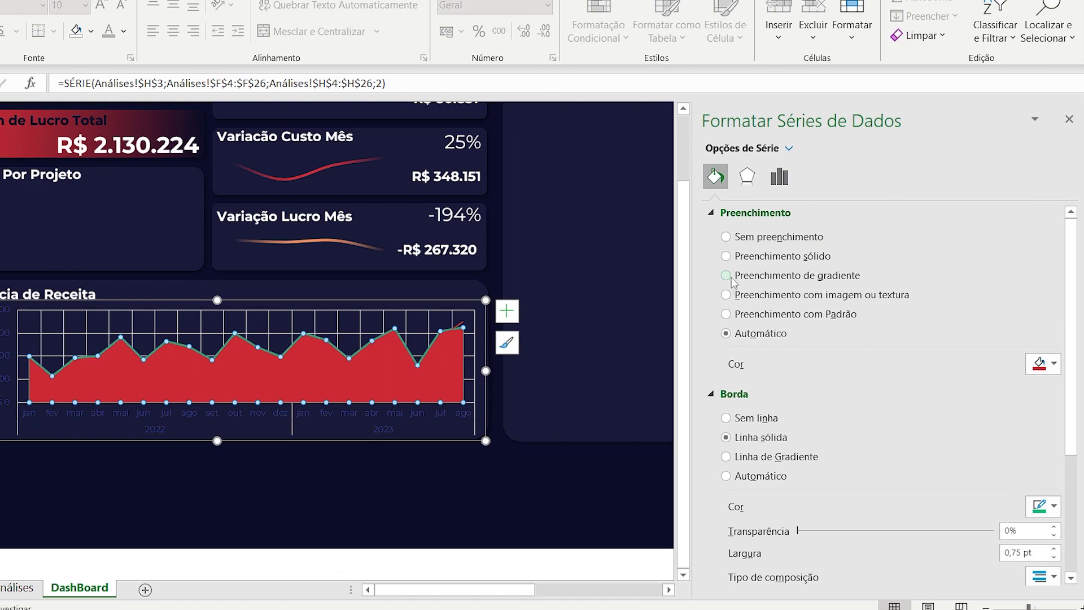
click(727, 276)
scroll(727, 437, down, 1)
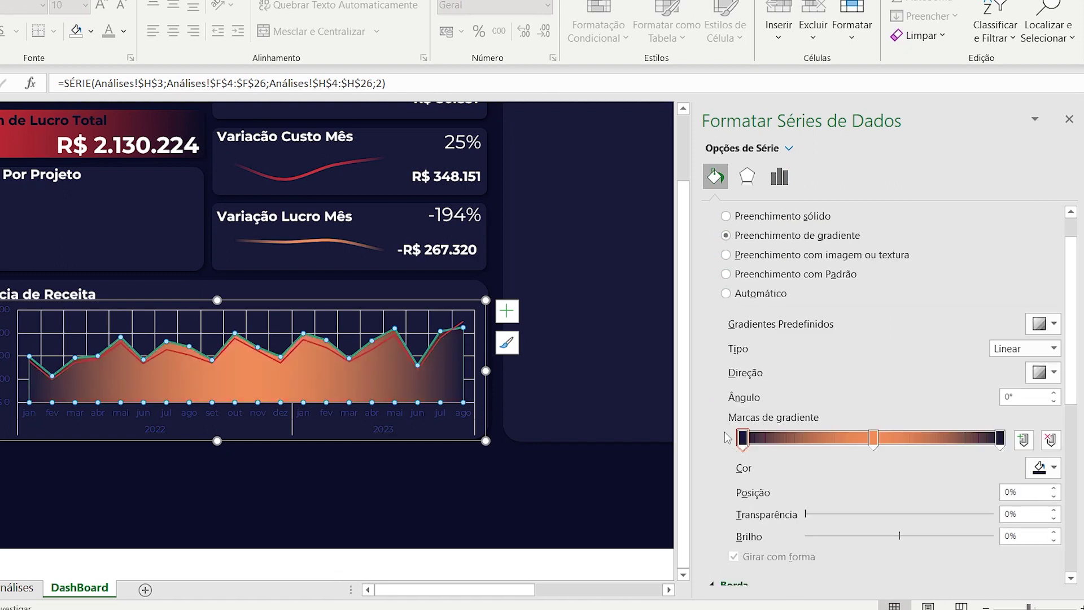
click(875, 439)
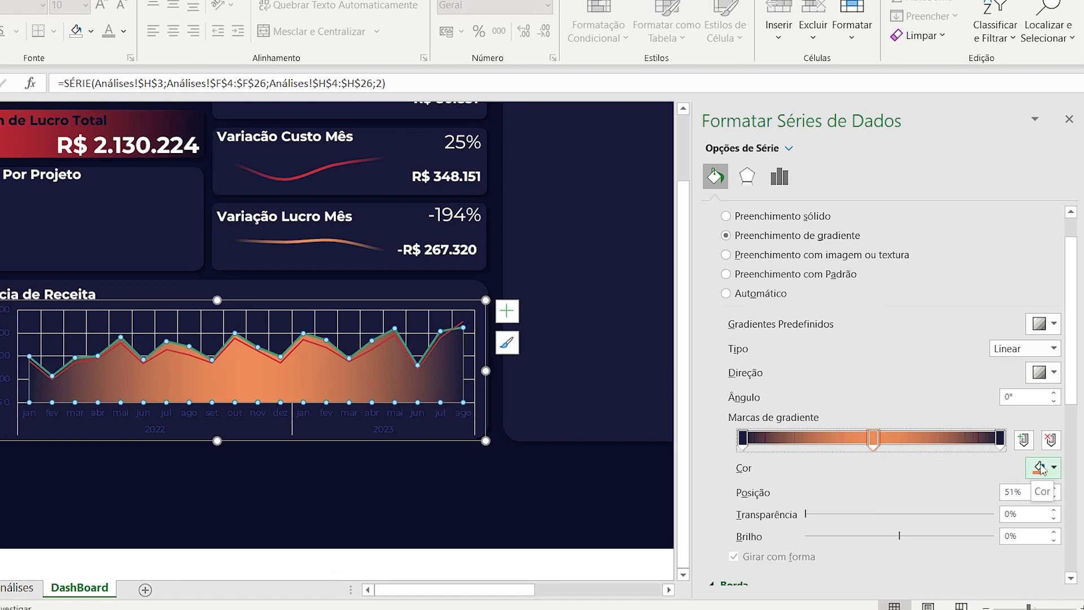
click(1050, 439)
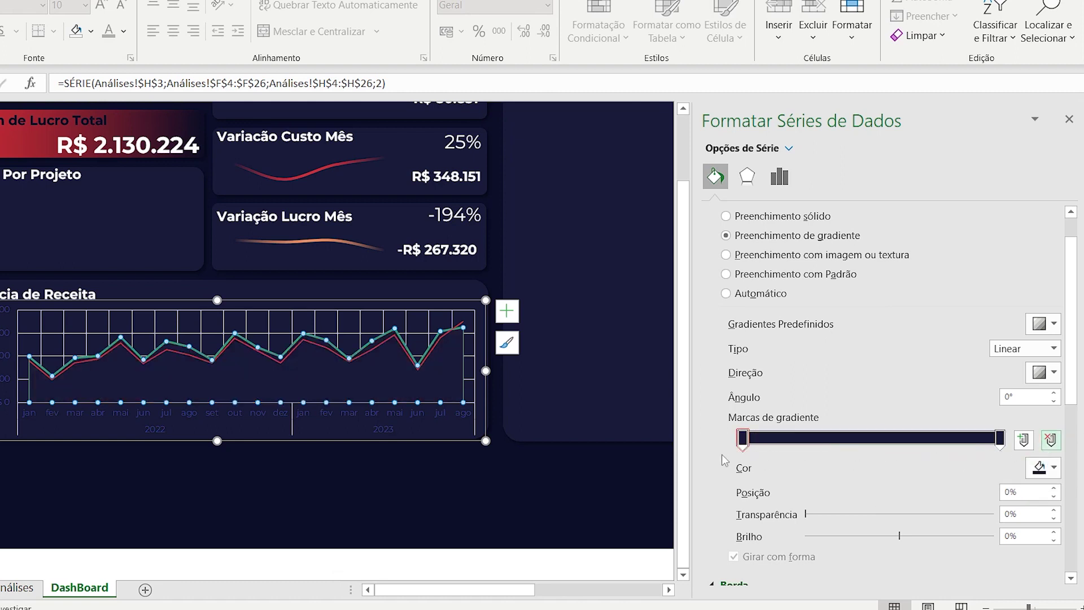
Set the area's gradient stops to green at 0% and dark navy at 100%, with a linear 90° direction.
click(743, 440)
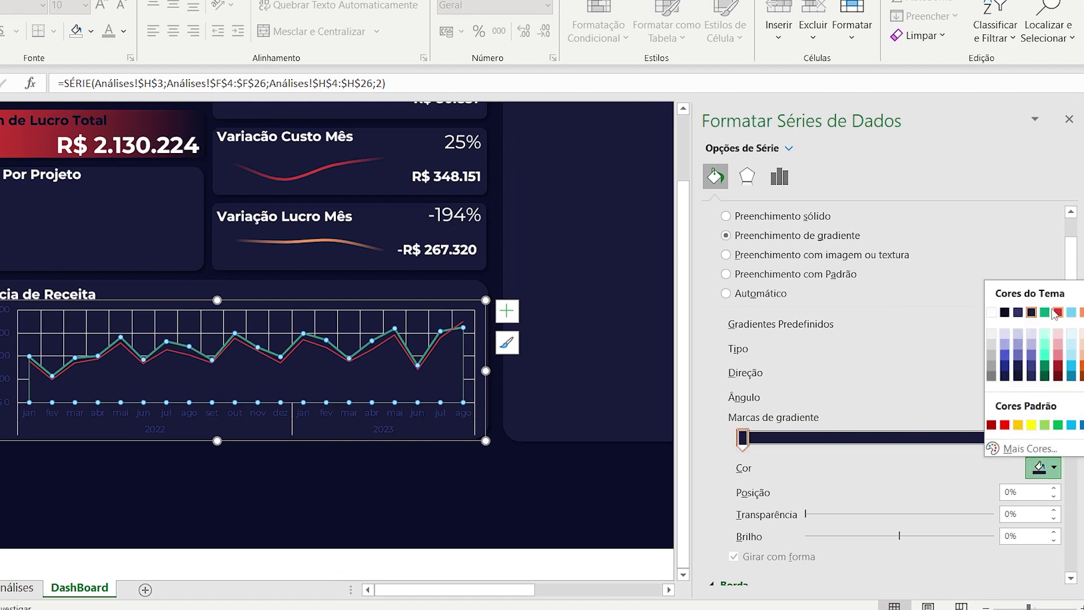
click(1045, 313)
click(1000, 439)
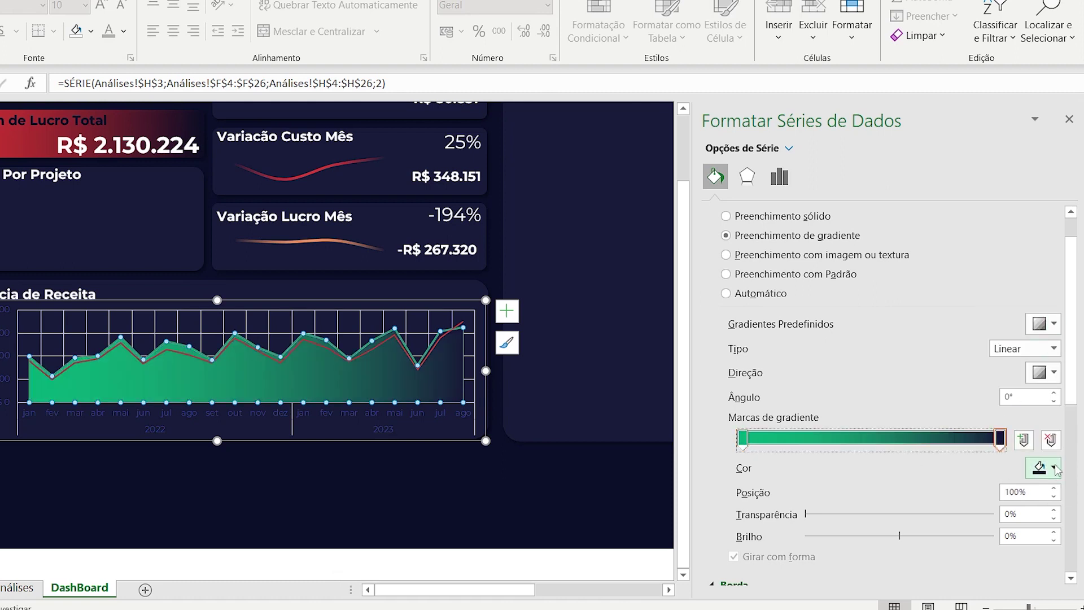
click(1054, 467)
click(1032, 312)
click(1052, 377)
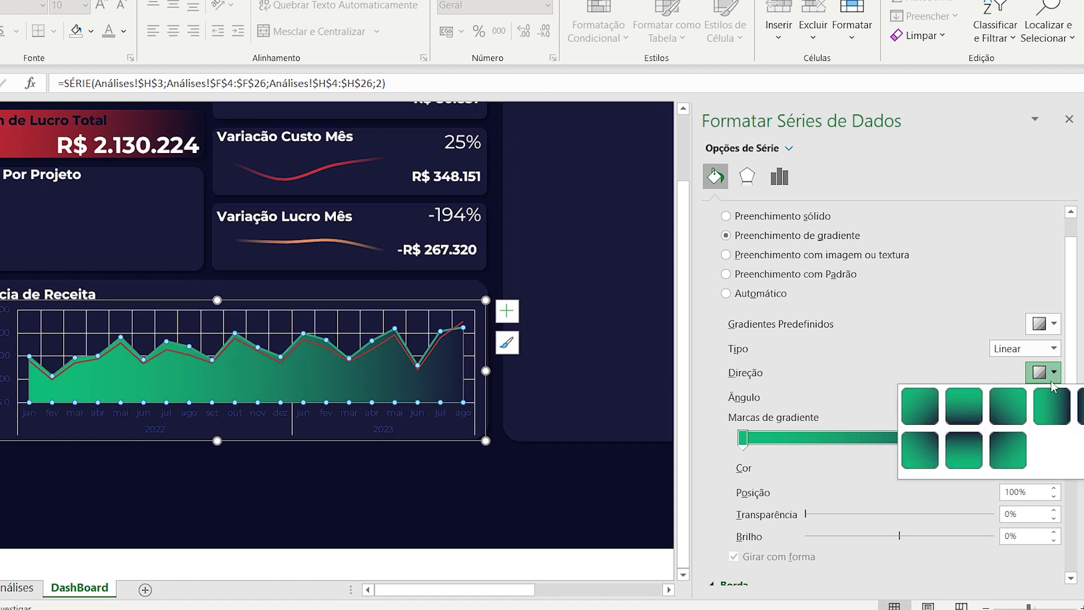
click(963, 404)
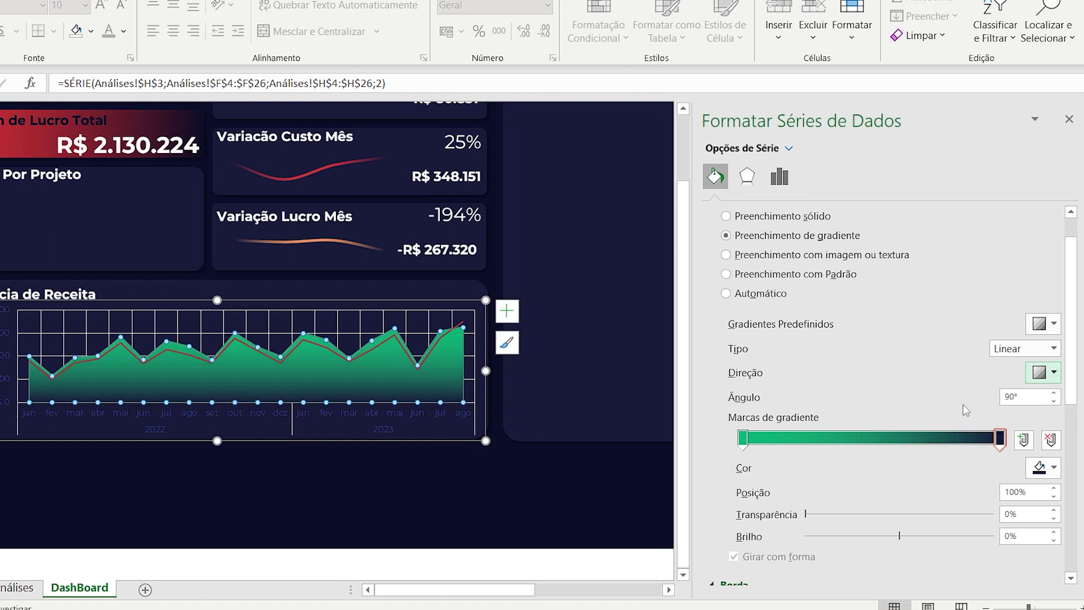
Make the area gradient's green stop slightly transparent and set the dark navy stop's transparency to 63%.
scroll(745, 421, down, 1)
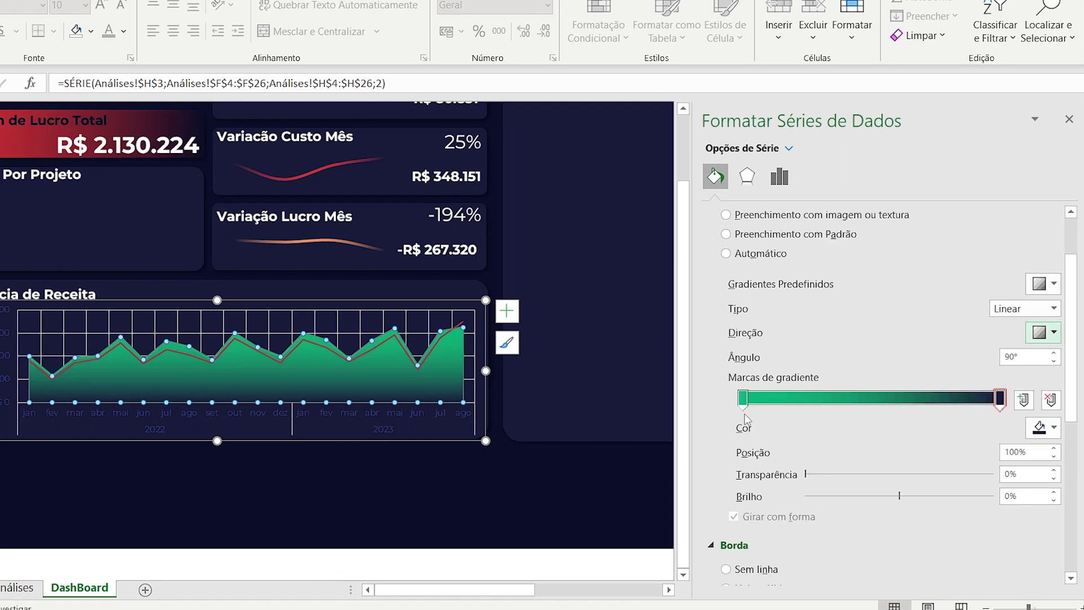
click(744, 401)
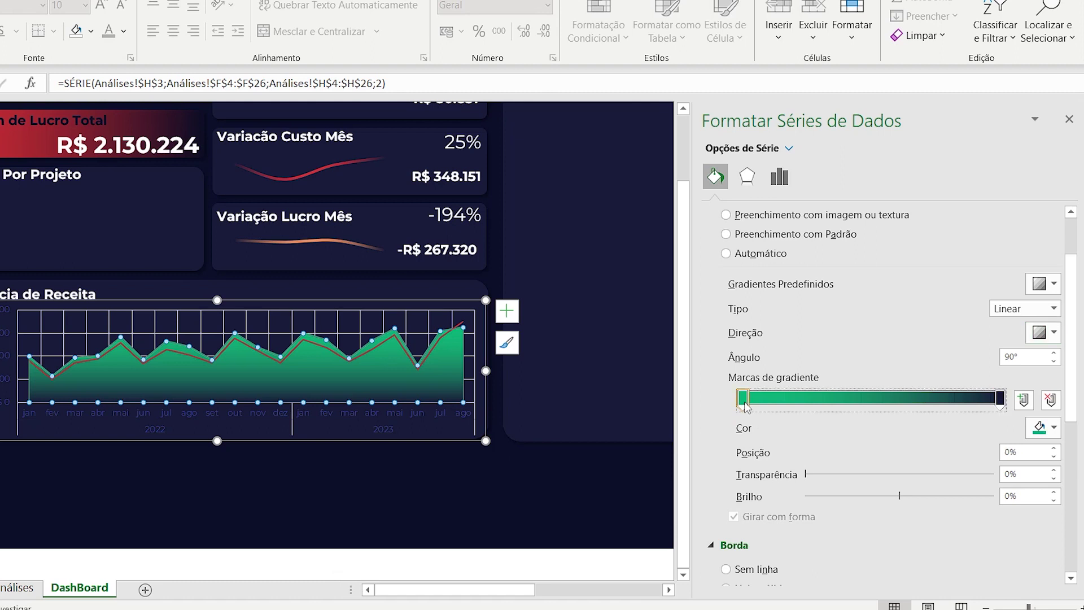
drag(806, 474, 849, 483)
click(1001, 398)
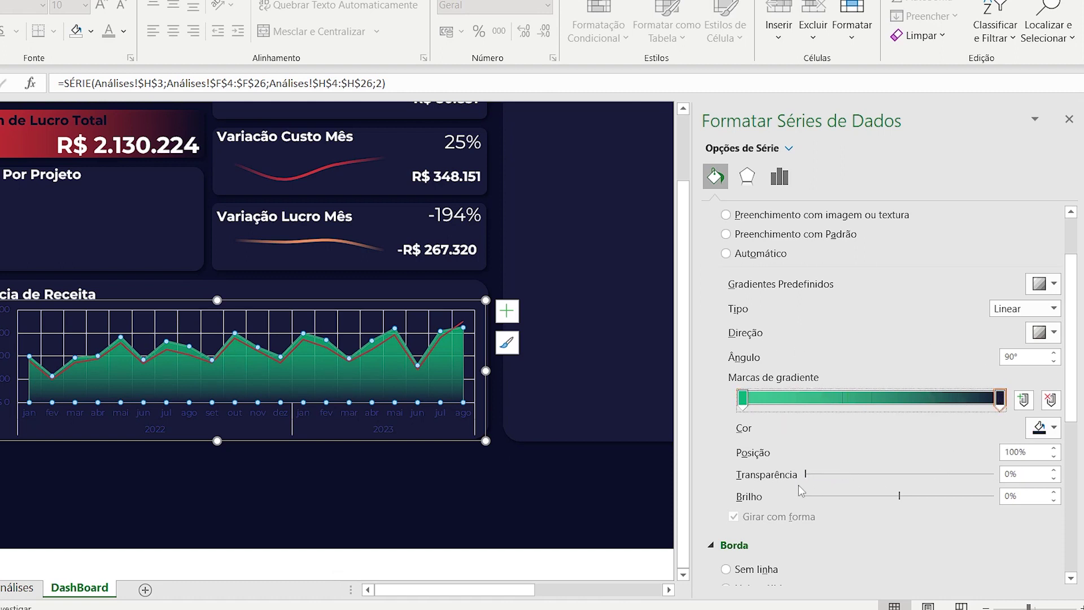
drag(806, 474, 935, 479)
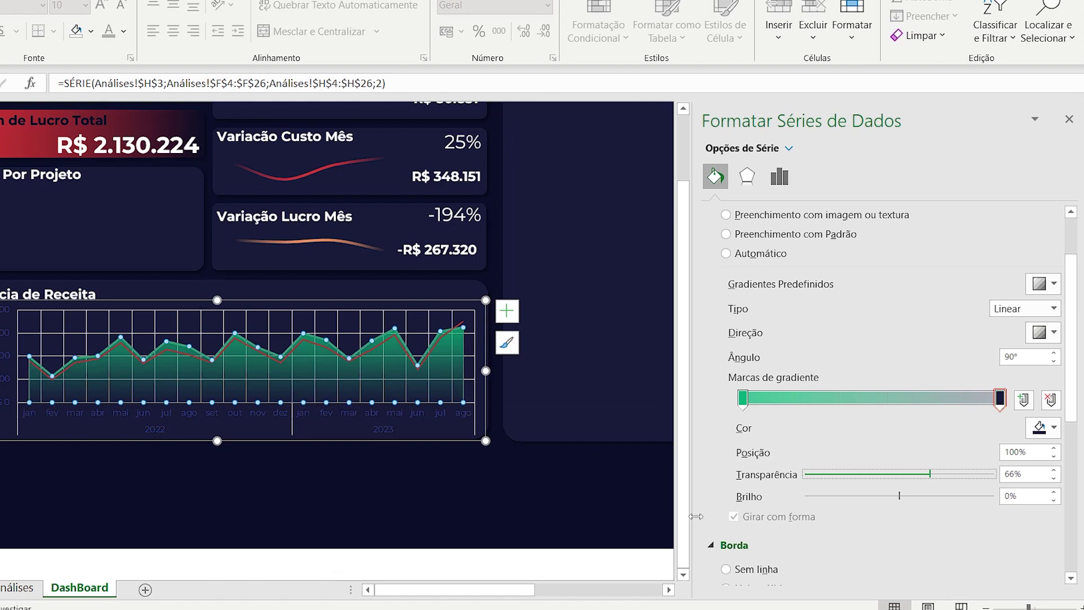
Remove the border line from the Soma de Receita2 area and deselect the chart.
scroll(1048, 446, down, 3)
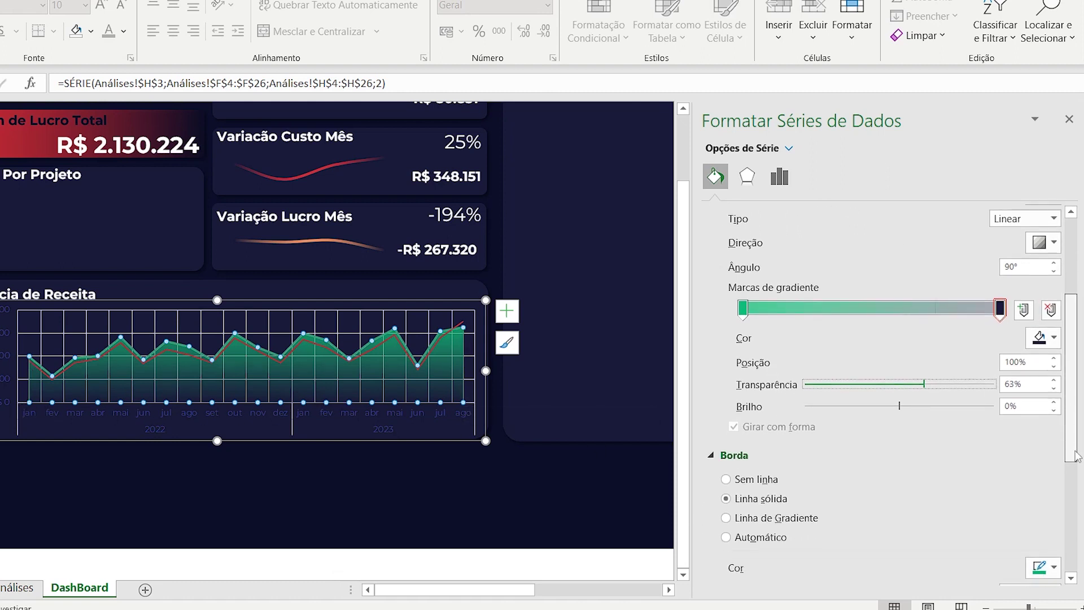
click(726, 424)
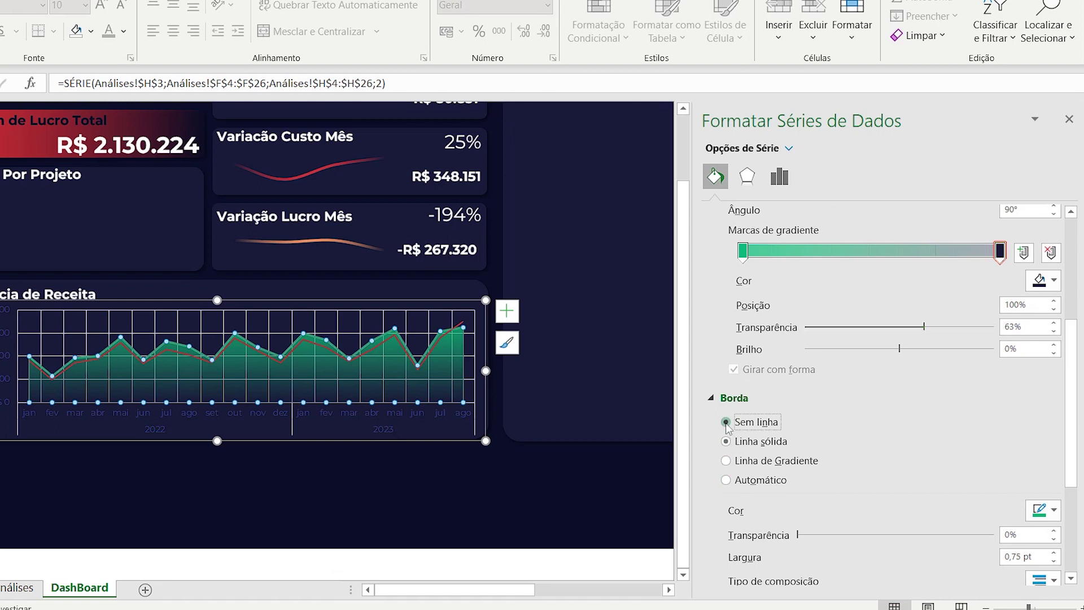
click(497, 495)
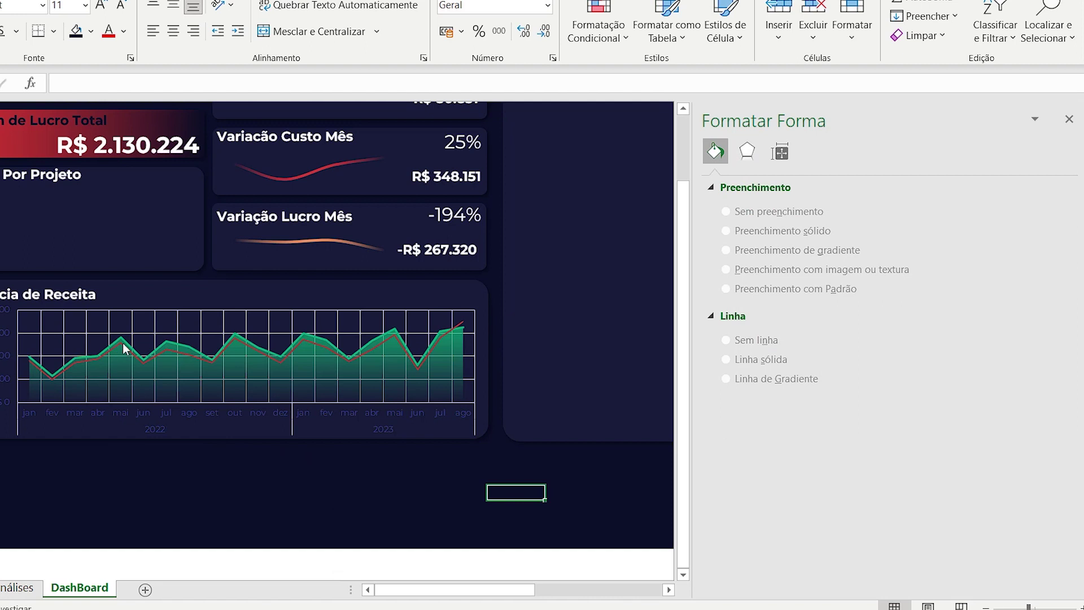
Smooth the red Soma de Custo line in the trend chart.
click(191, 358)
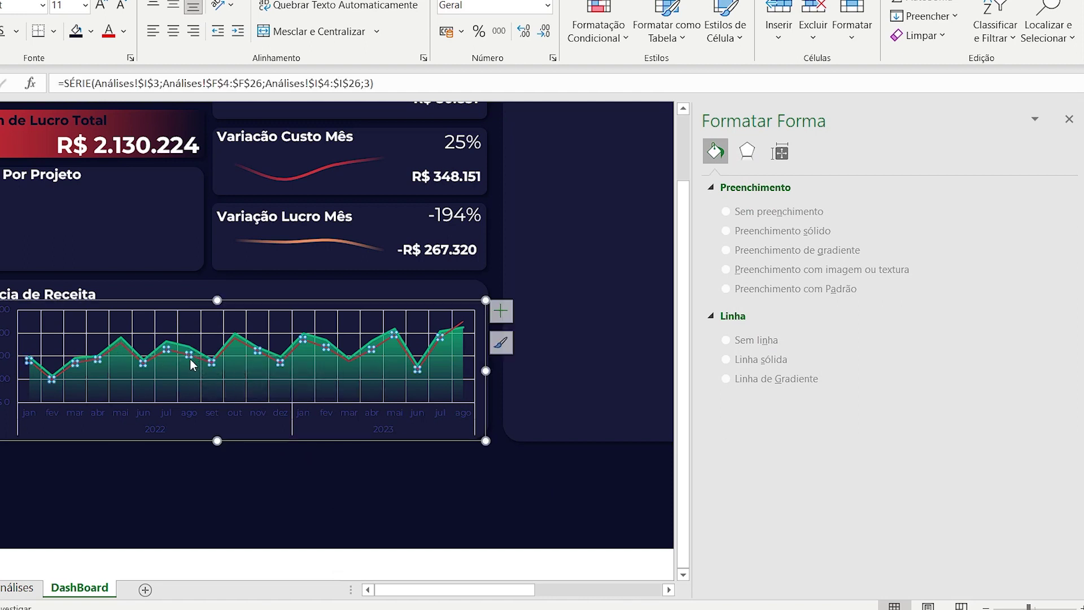
click(715, 176)
scroll(797, 376, down, 3)
click(733, 571)
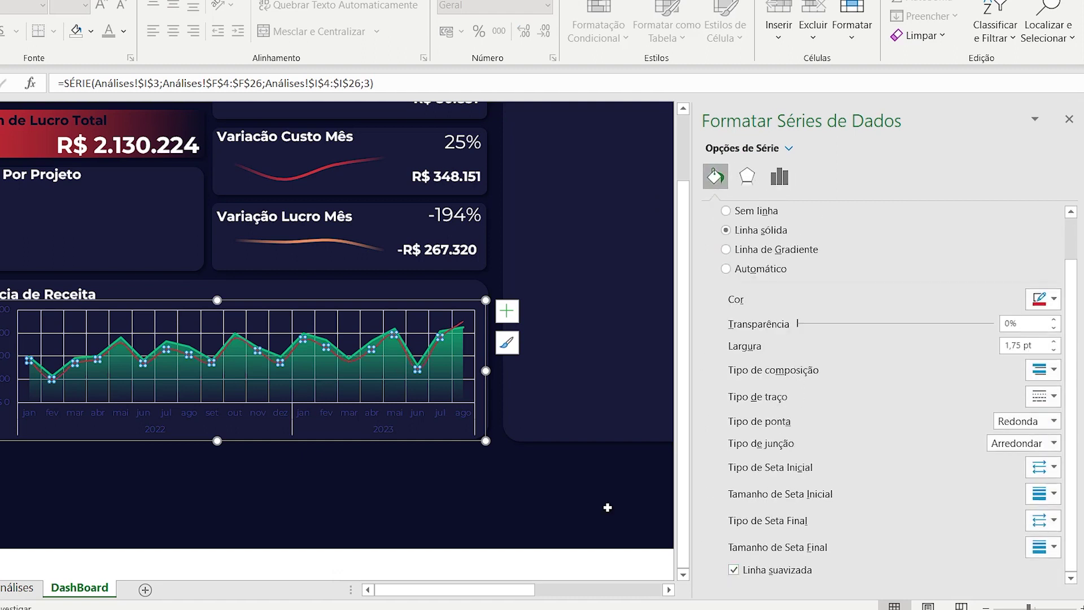
Smooth the green revenue line in the Tendência de Receita chart and deselect the chart.
click(366, 350)
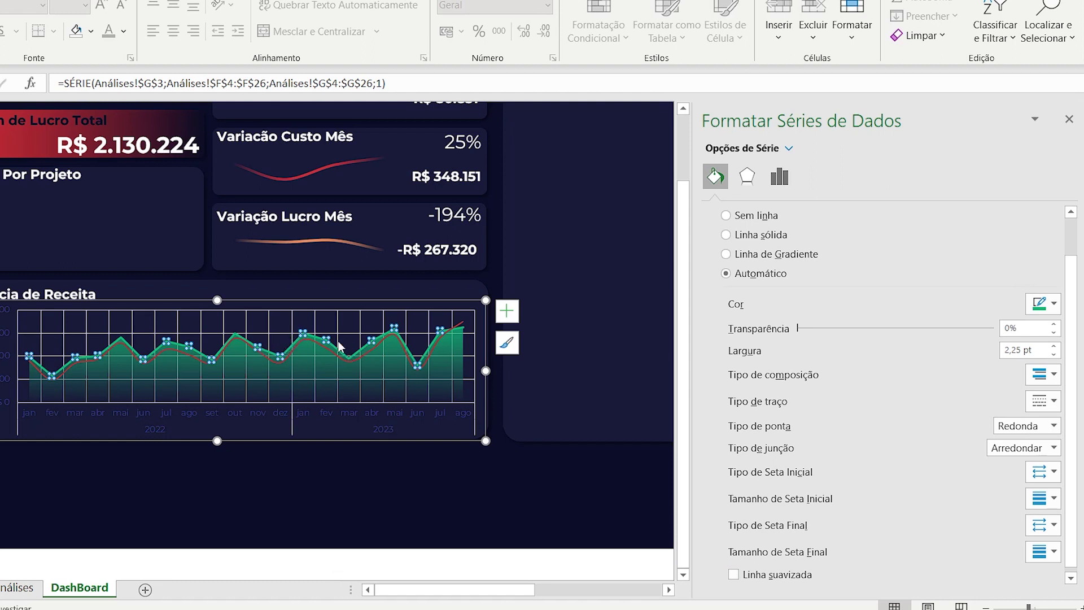
right_click(373, 341)
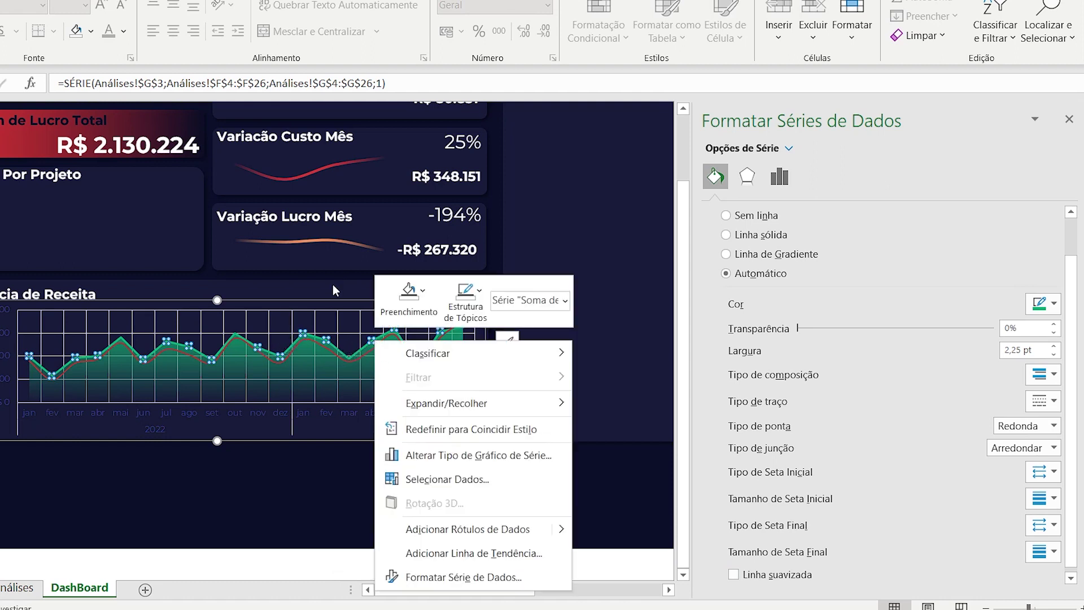
click(441, 577)
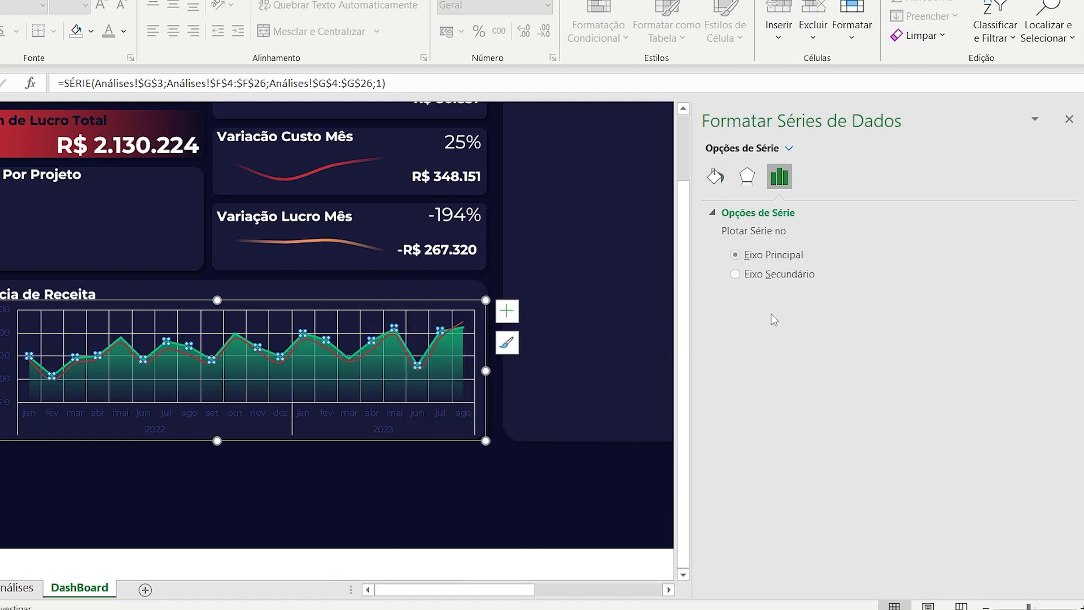
click(725, 182)
scroll(747, 368, up, 2)
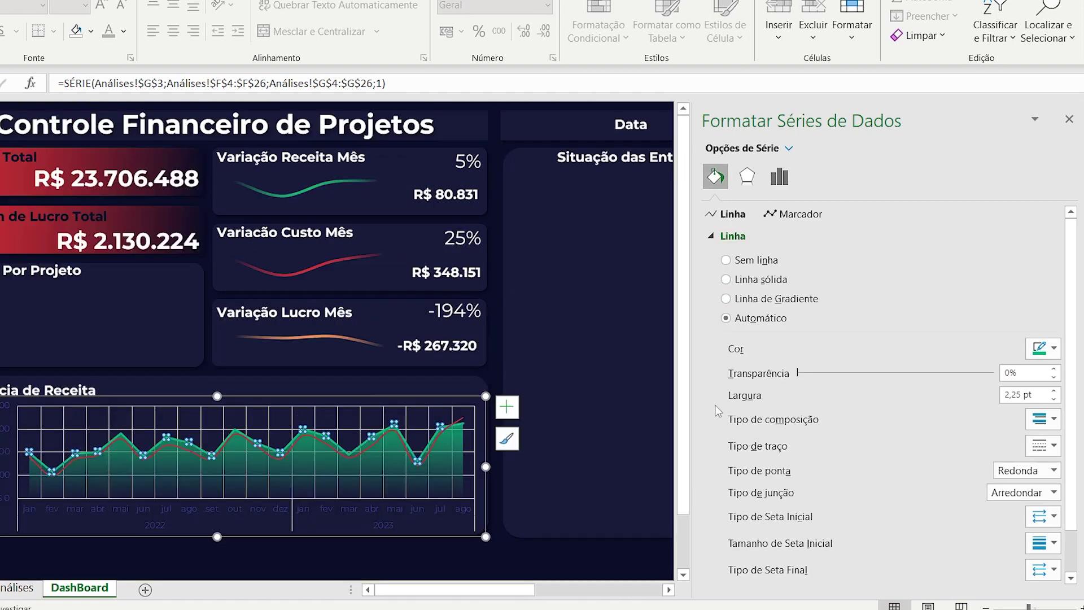
scroll(728, 418, down, 1)
click(734, 570)
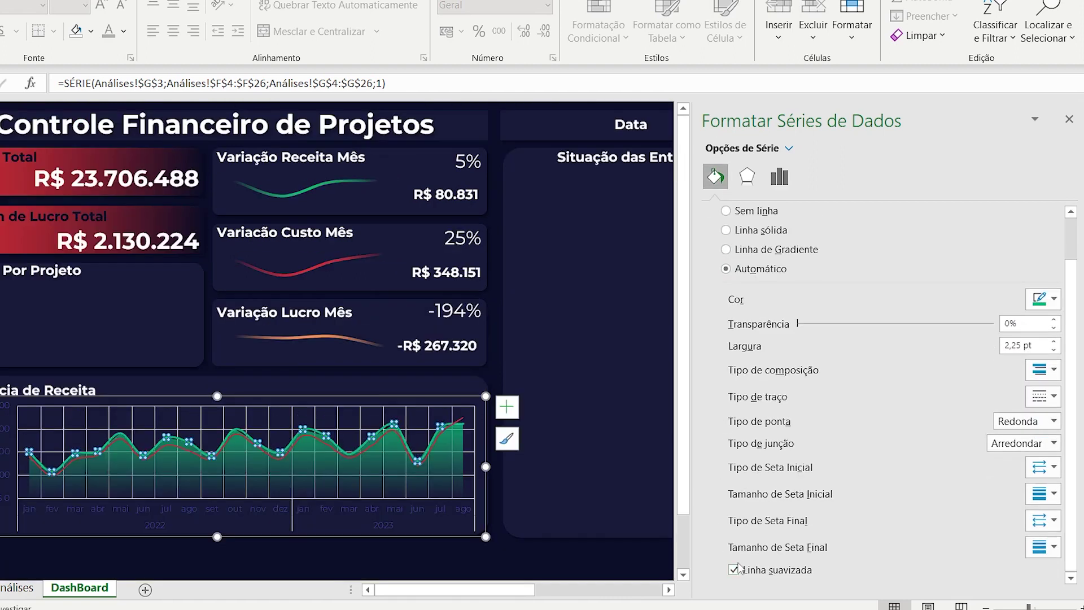
click(552, 551)
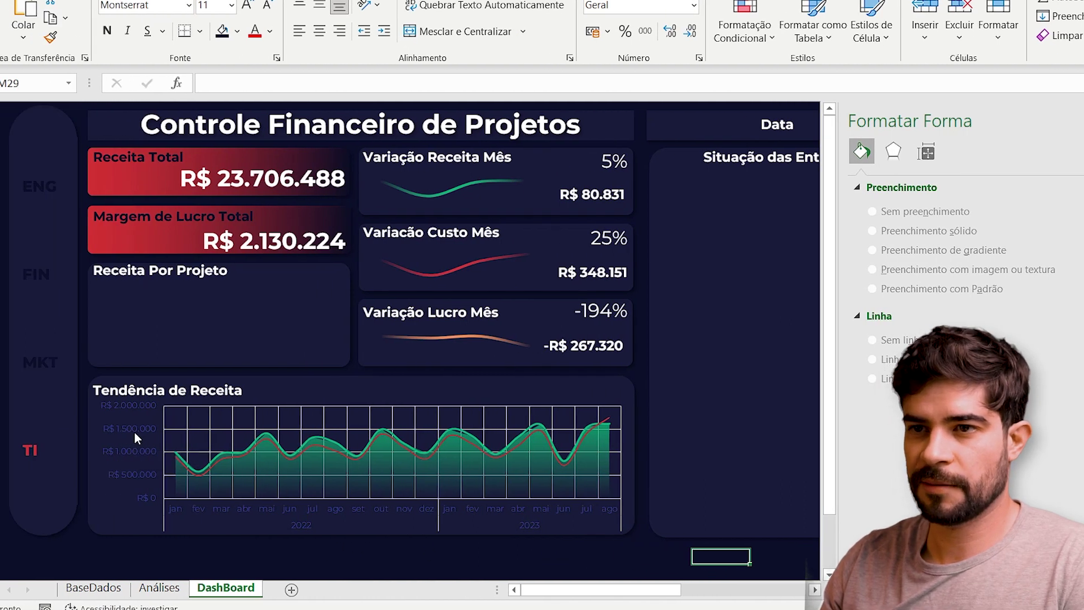
Format the trend chart's vertical axis labels as size 6, bold and white.
click(135, 429)
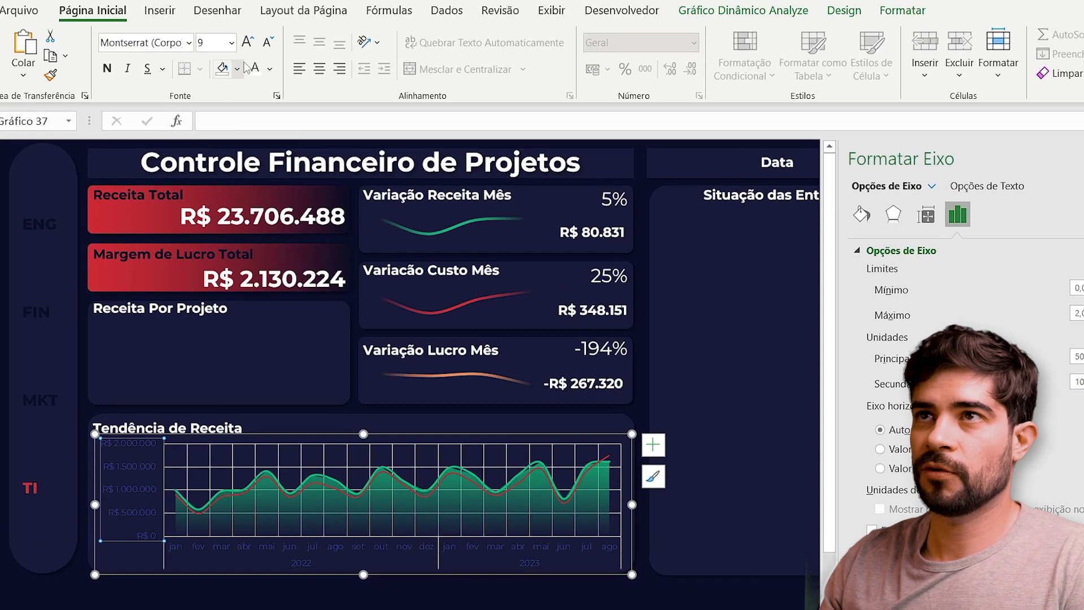
click(231, 5)
click(237, 62)
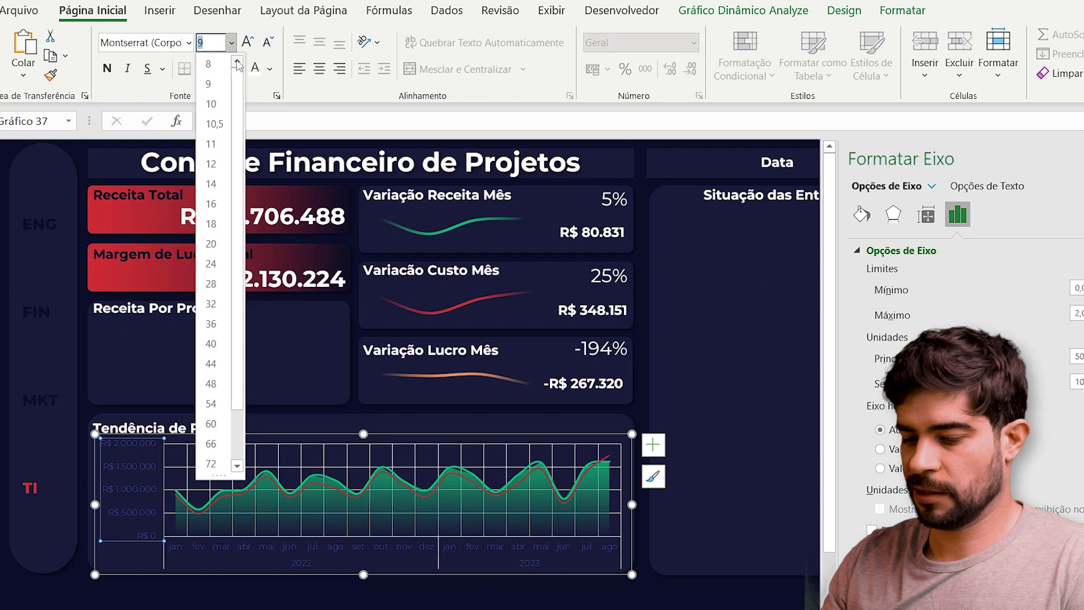
text(6)
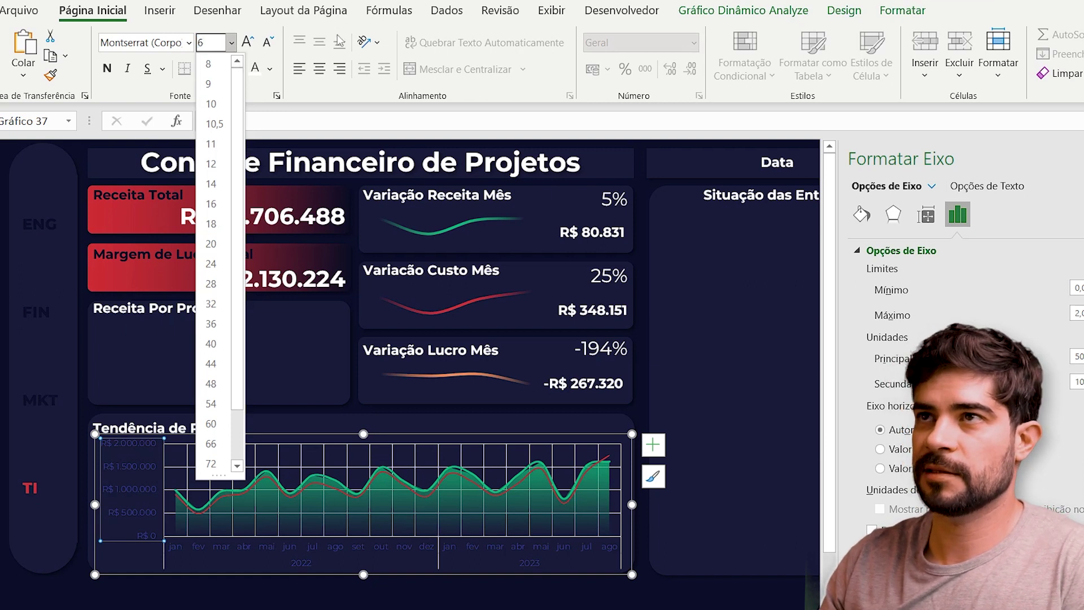
key(Return)
click(107, 68)
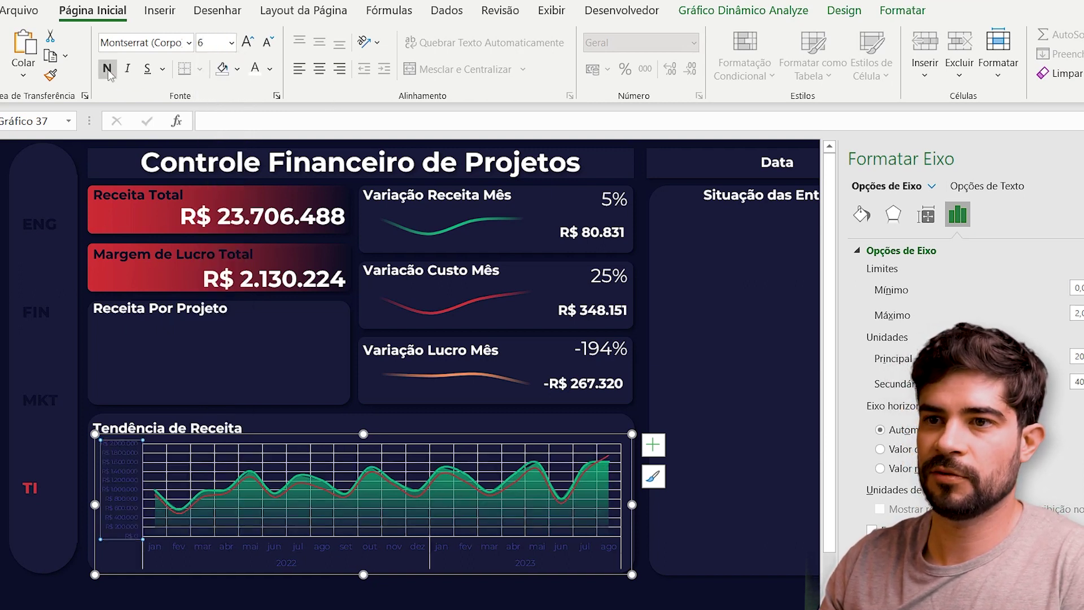
click(270, 68)
click(253, 137)
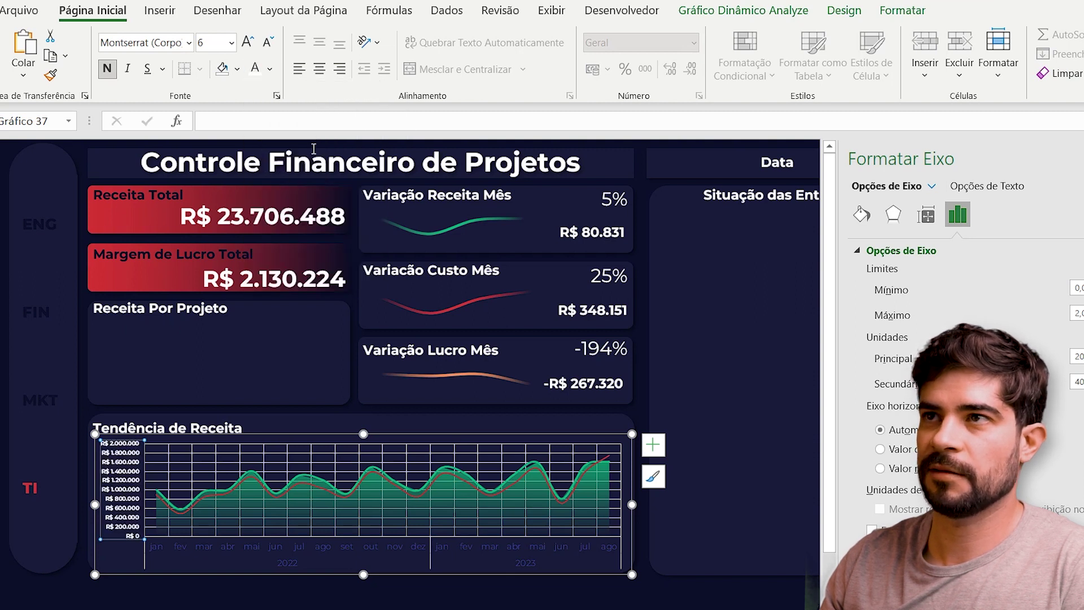
Format the trend chart's month and year axis labels as size 6, bold and white.
click(193, 546)
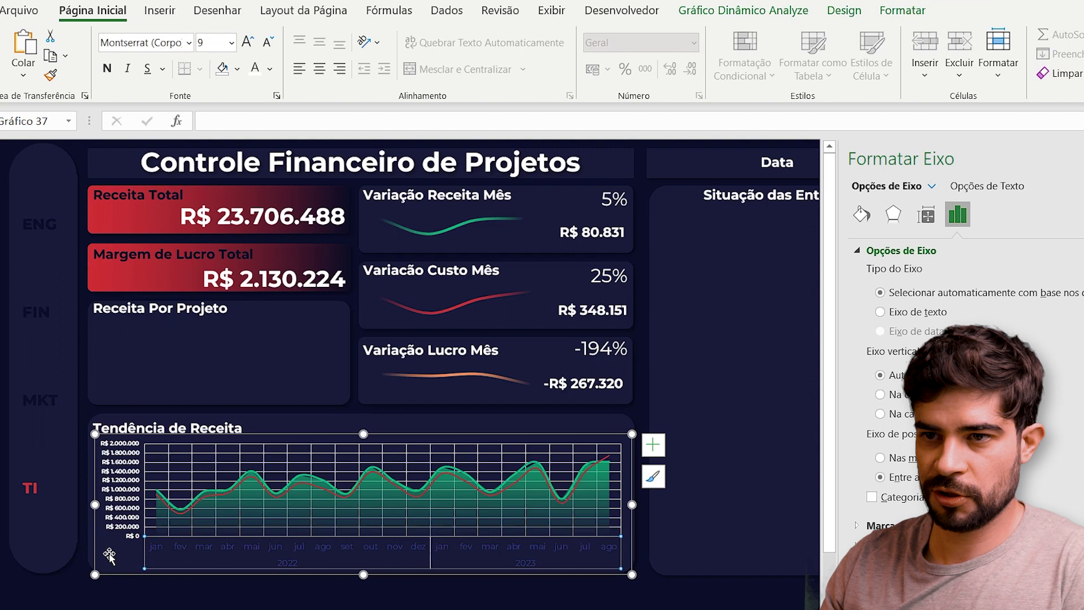
click(163, 562)
click(178, 549)
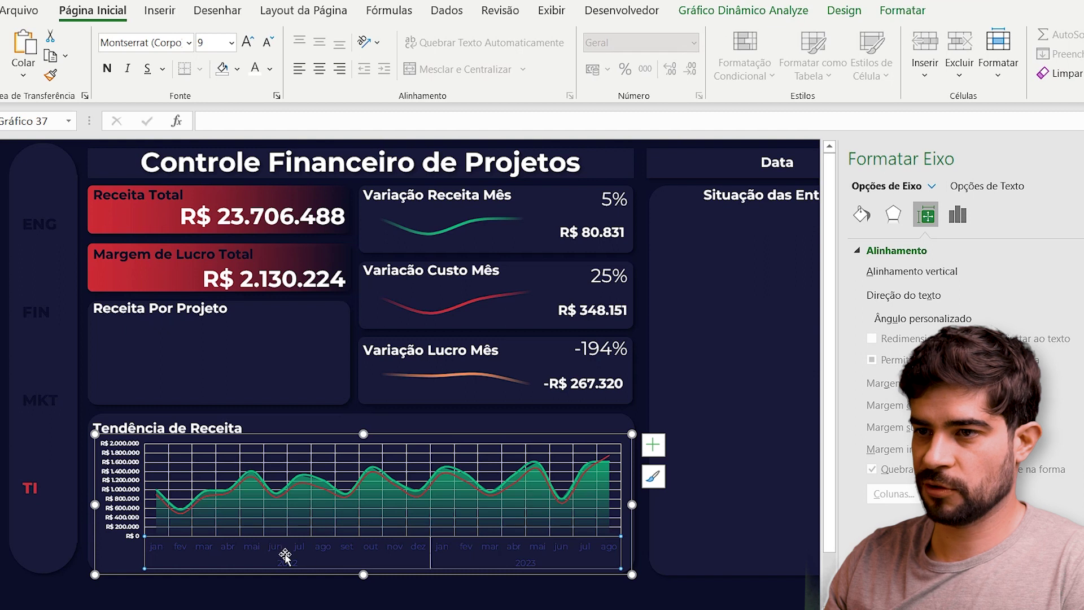
click(231, 43)
text(6)
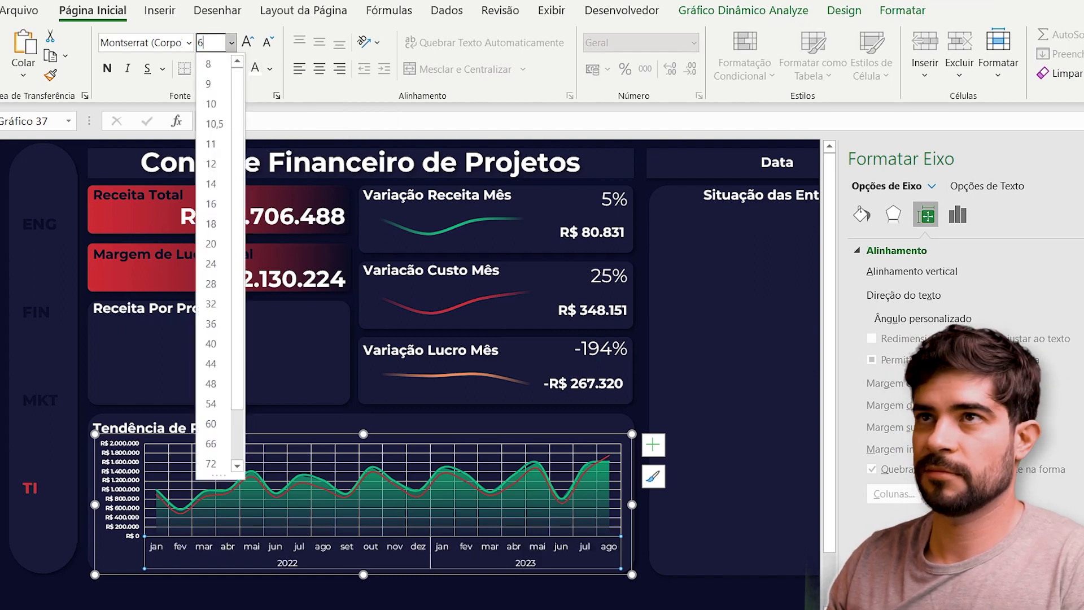
key(Return)
click(107, 69)
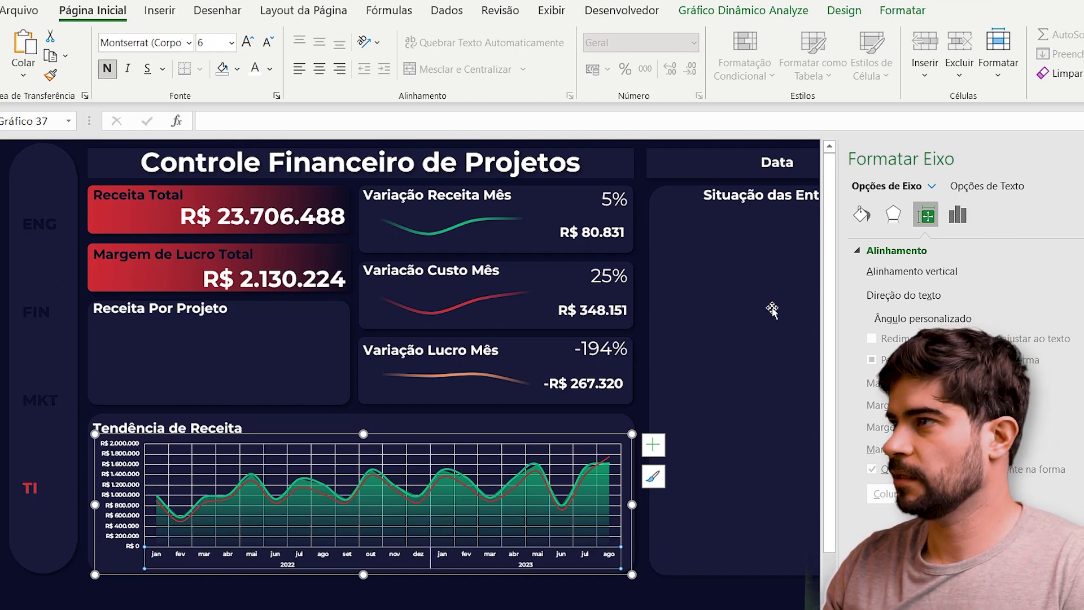
Remove the line from the trend chart's horizontal axis and deselect the chart.
click(231, 568)
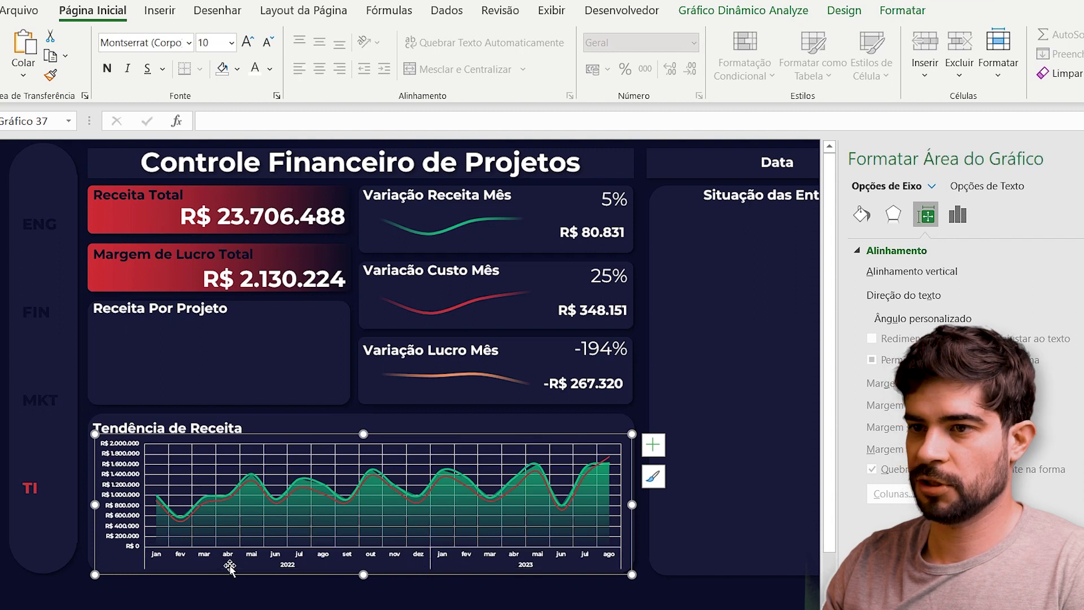
click(241, 557)
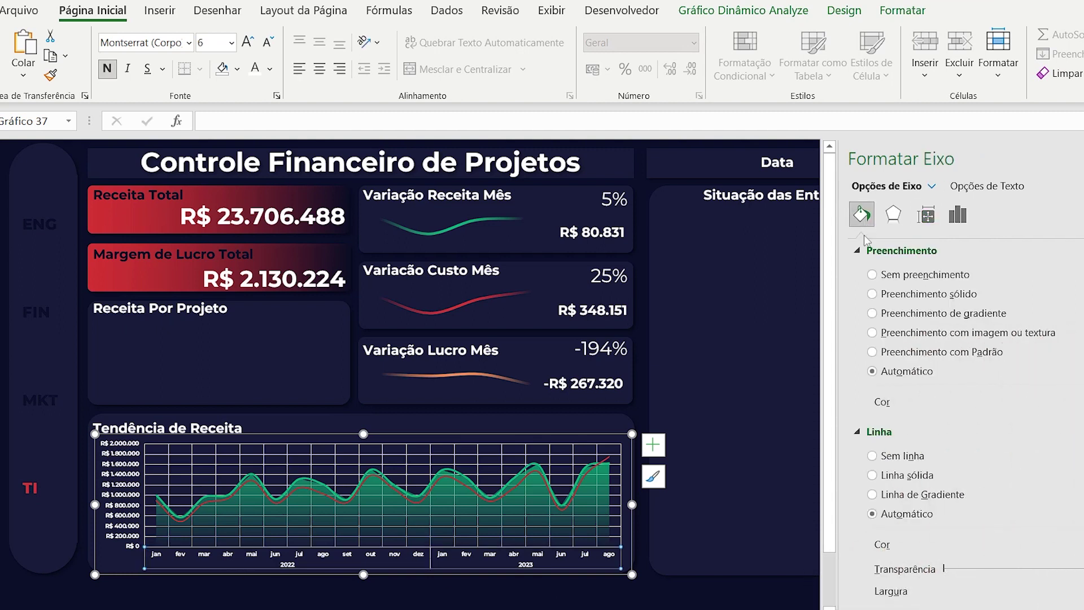
click(873, 456)
click(490, 604)
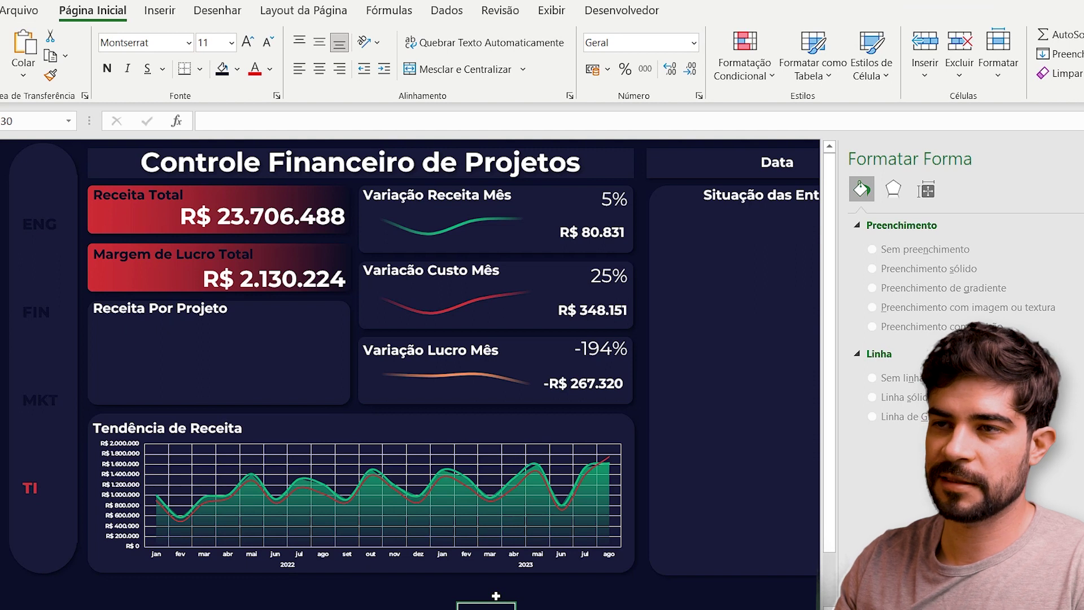
Enlarge the trend chart slightly on all four sides to fill the Tendência de Receita card.
click(253, 480)
drag(96, 507, 86, 504)
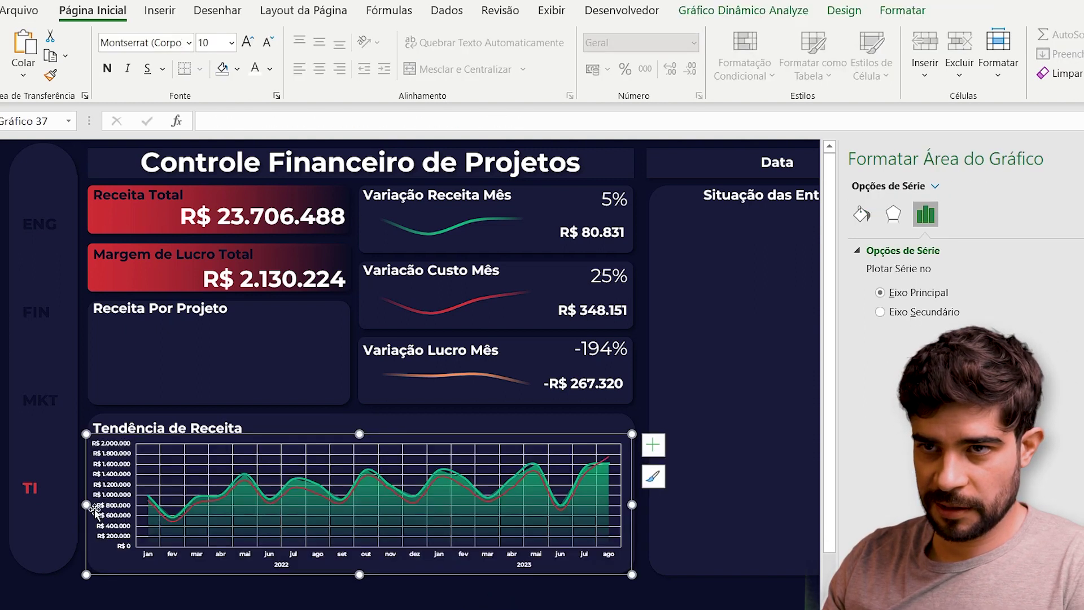
drag(356, 574, 360, 576)
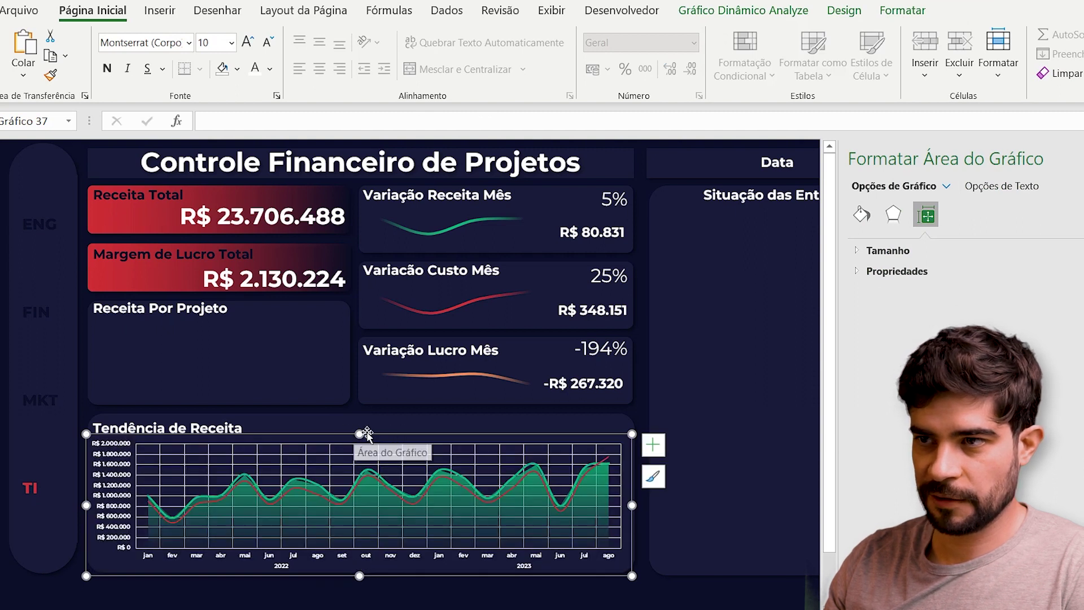
drag(359, 433, 359, 430)
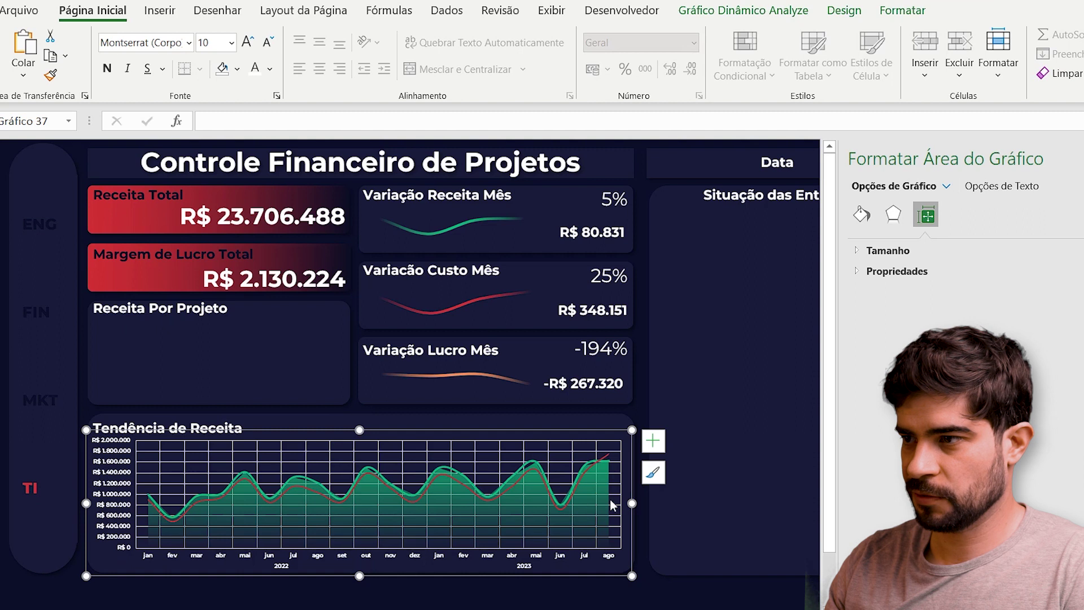
drag(632, 506, 639, 506)
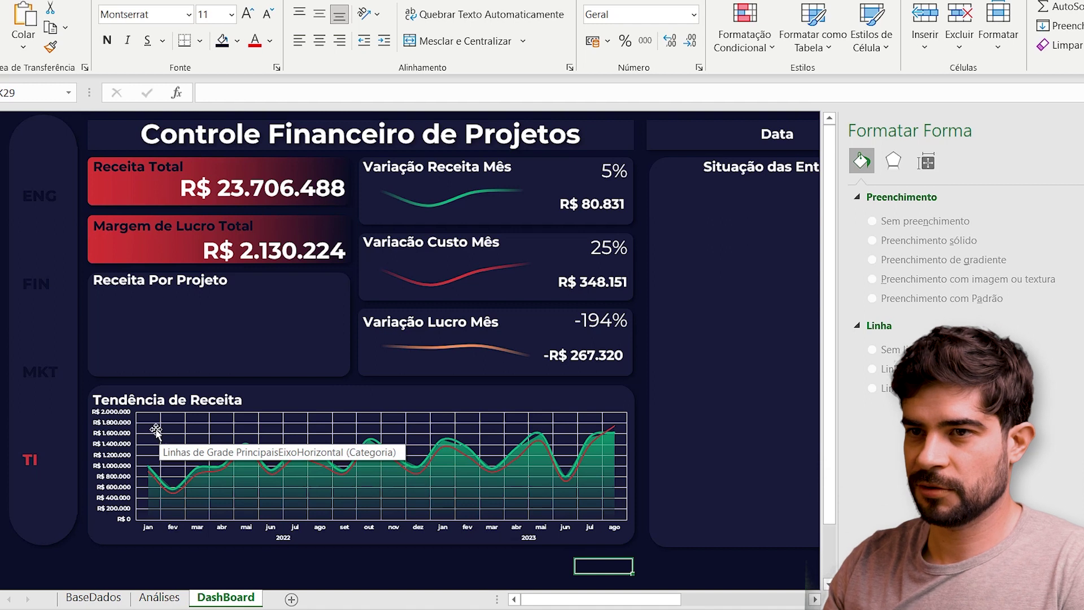
Recolor the trend chart's horizontal gridlines with the theme's dark indigo and make them partly transparent.
click(171, 424)
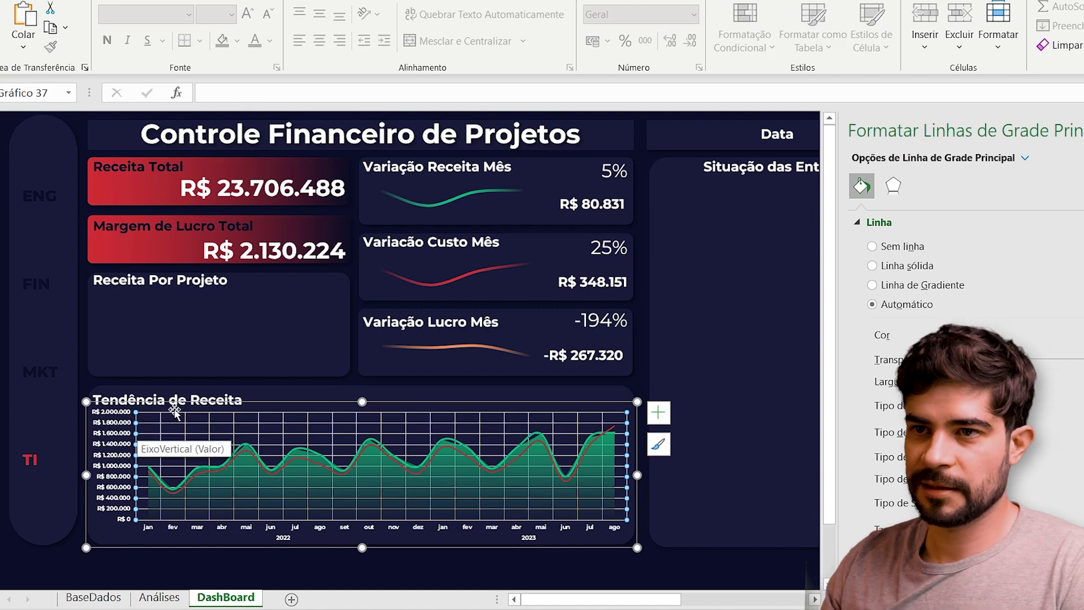
right_click(139, 427)
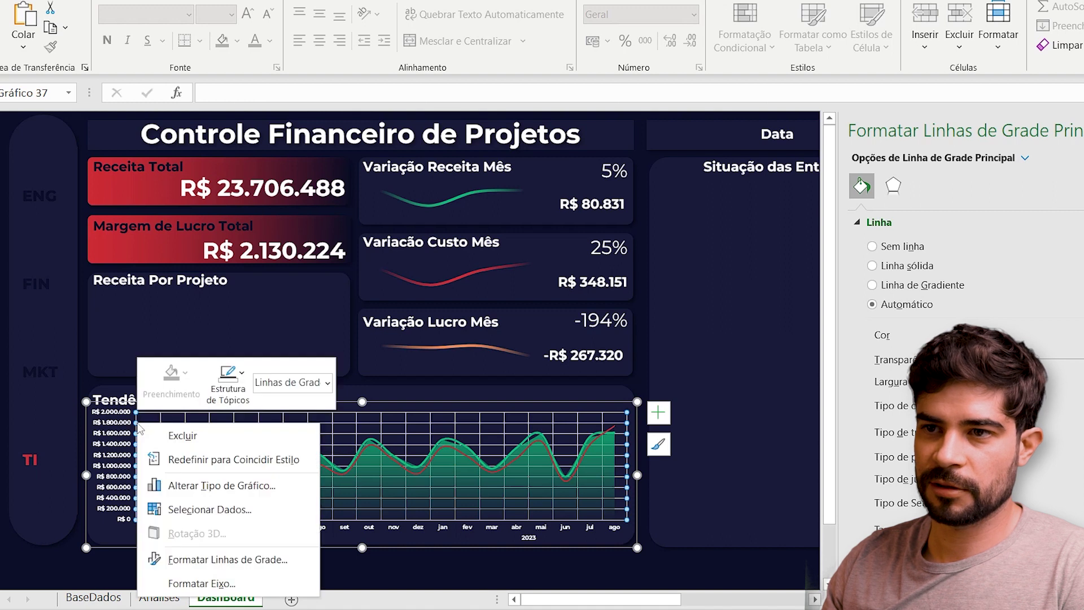
click(222, 561)
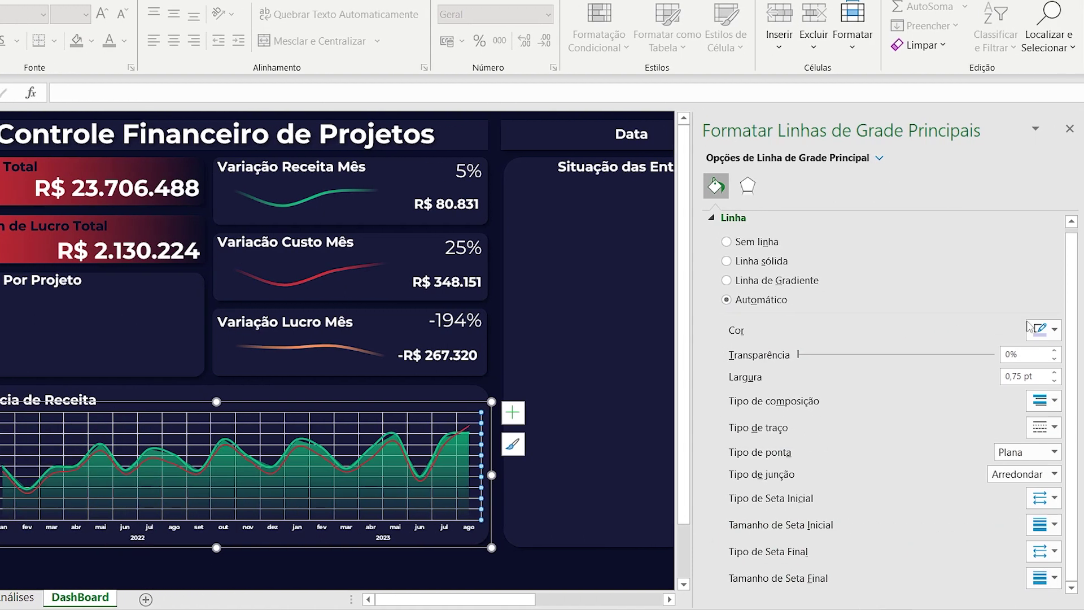
click(1029, 327)
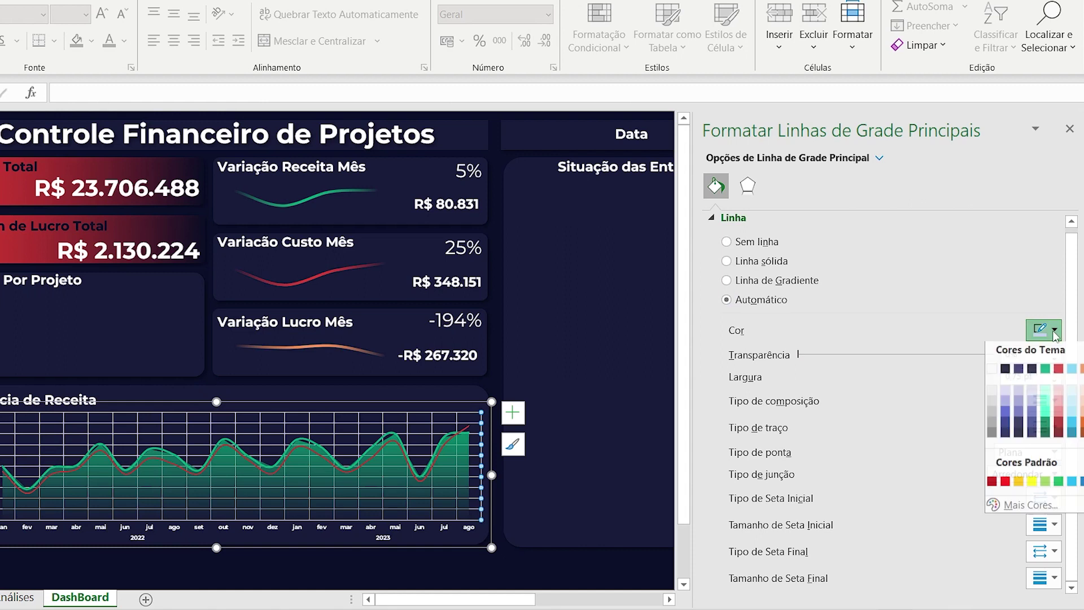
click(1019, 374)
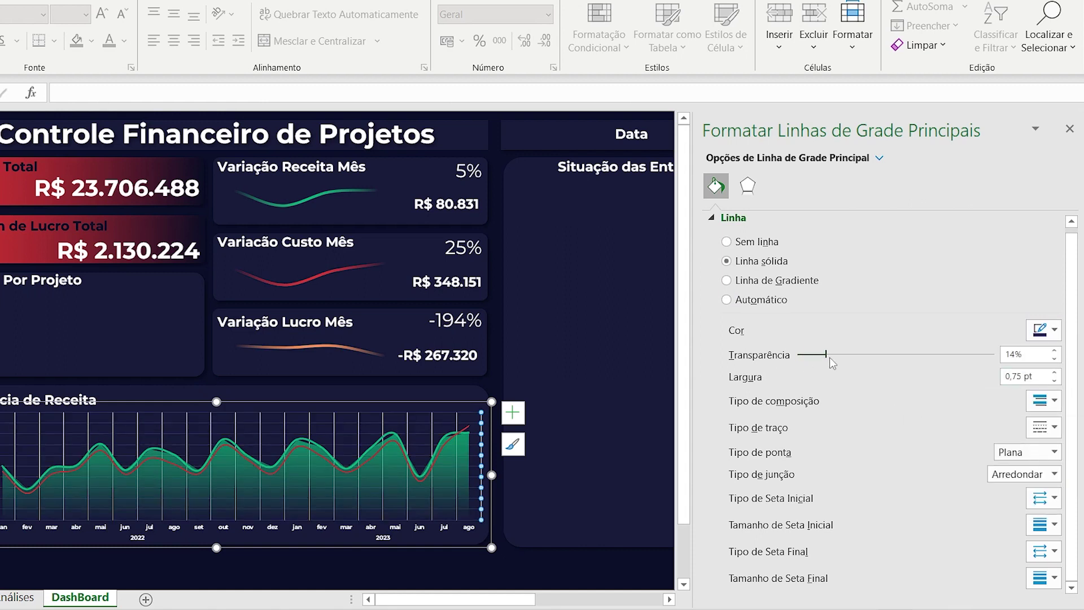
drag(845, 358, 861, 361)
click(523, 472)
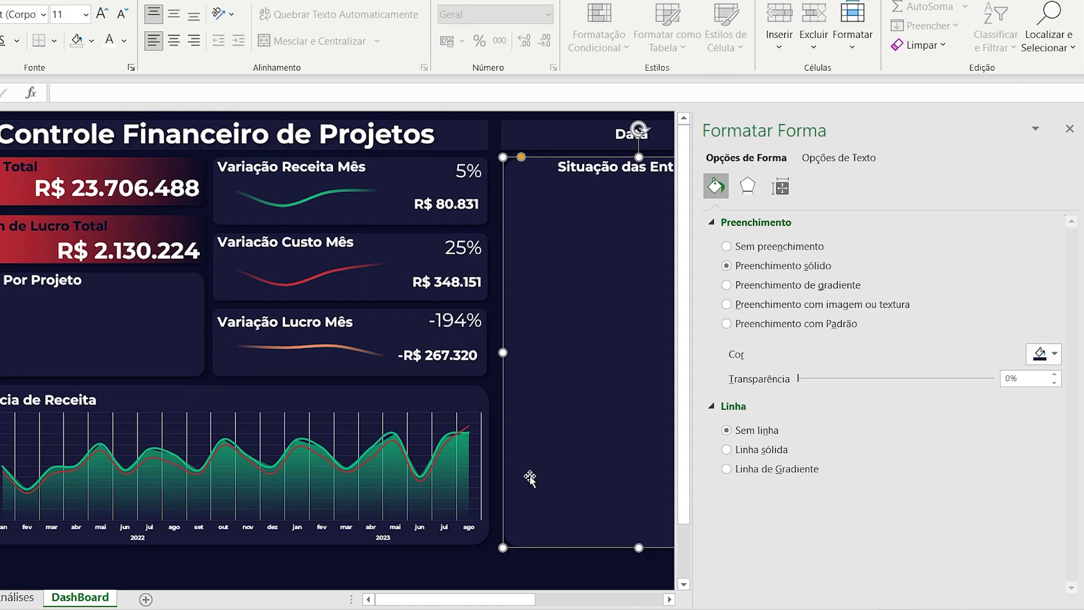
Recolor the trend chart's vertical gridlines with the theme's dark indigo at 41% transparency and deselect the chart.
click(90, 421)
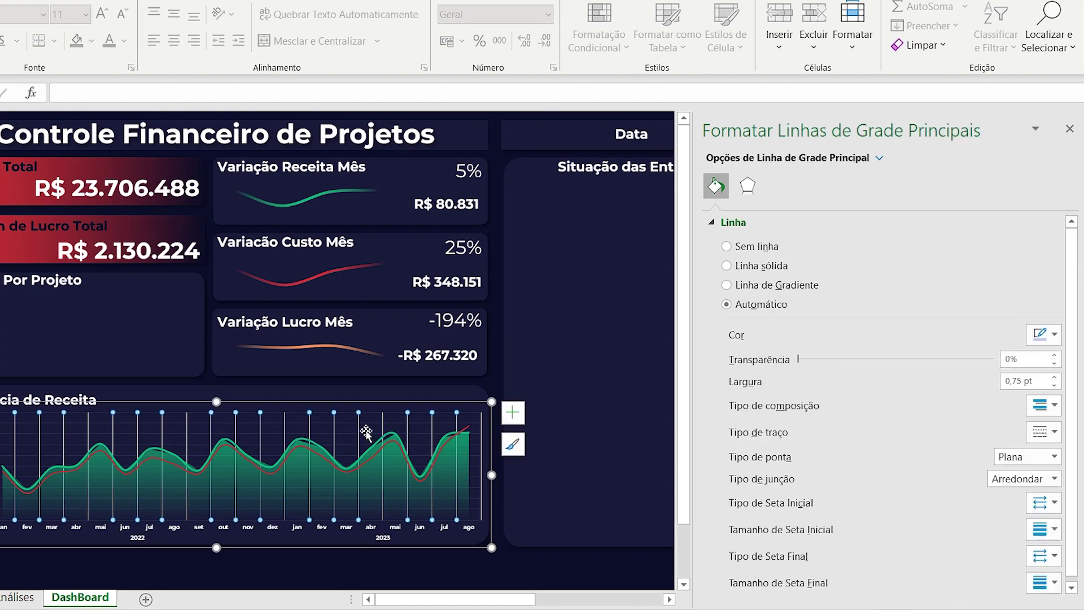
right_click(211, 422)
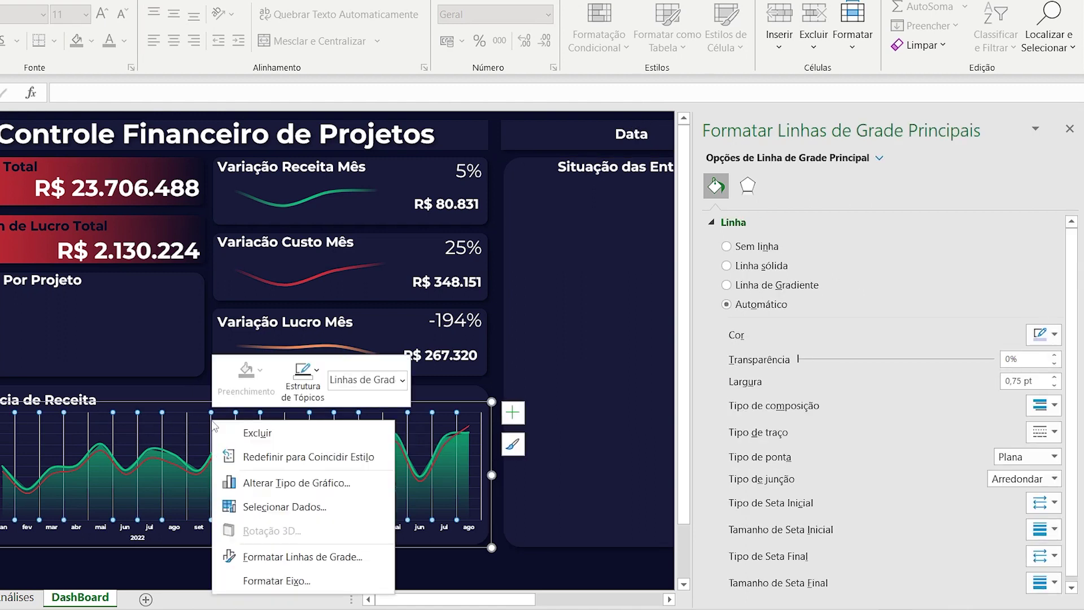
click(342, 562)
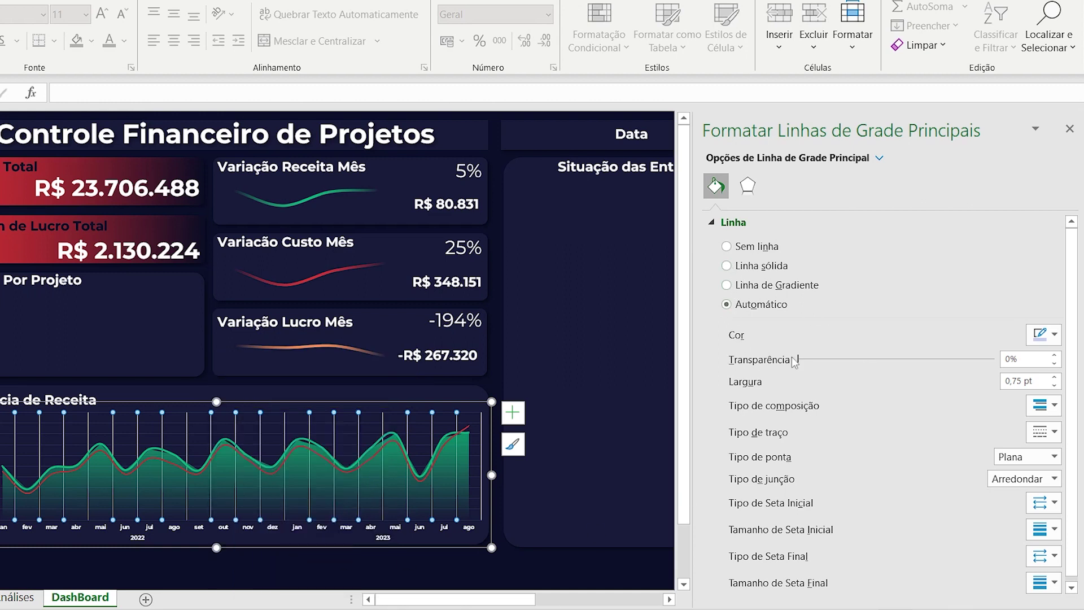
click(1046, 336)
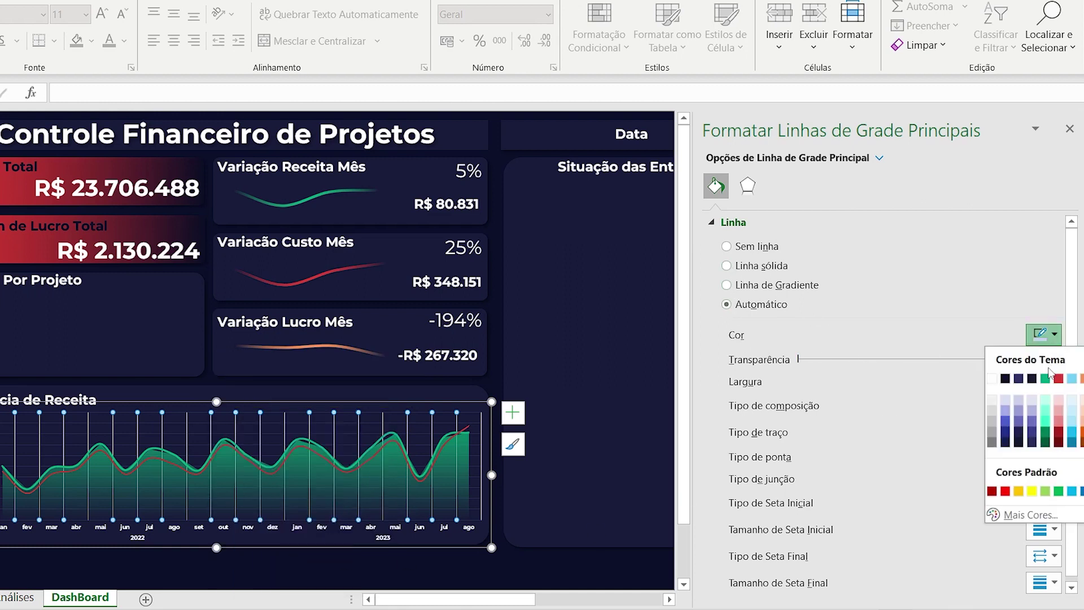
click(1018, 379)
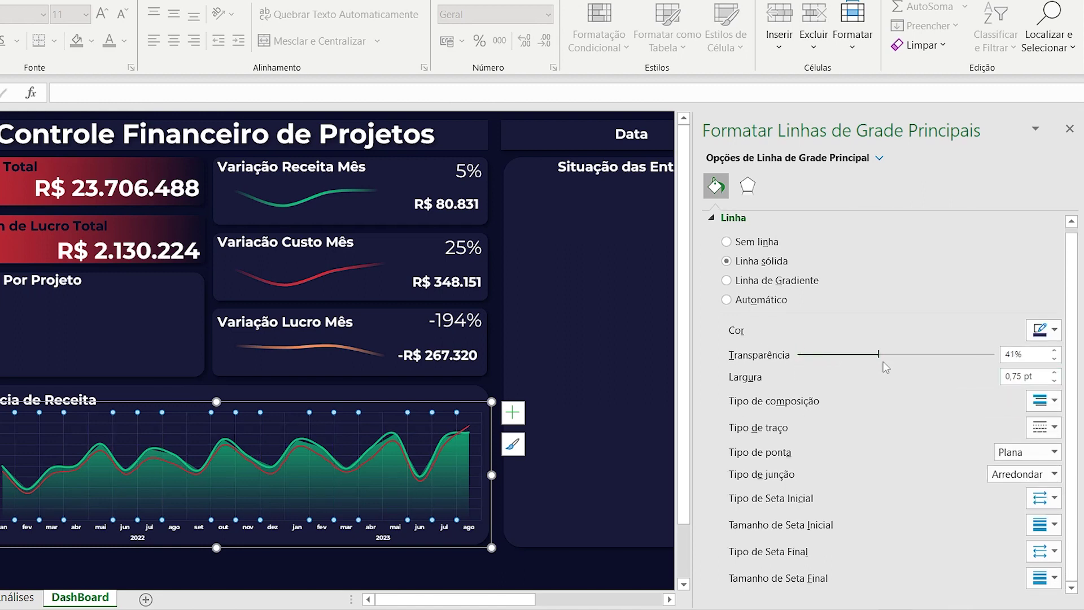
click(535, 580)
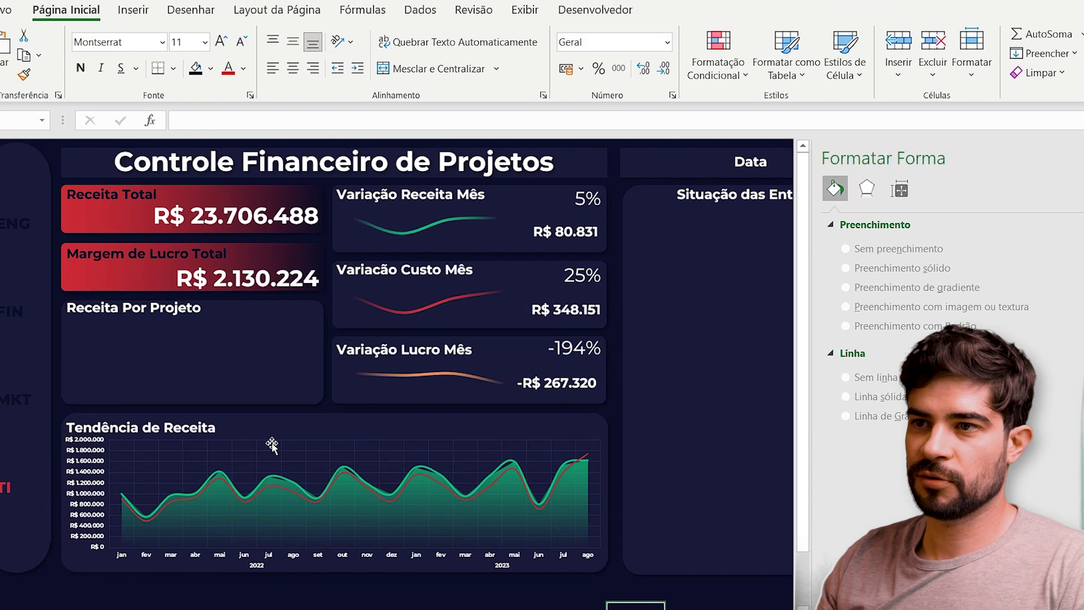
Lower the top edge of the Tendência de Receita chart slightly below its card title and deselect the chart.
click(287, 437)
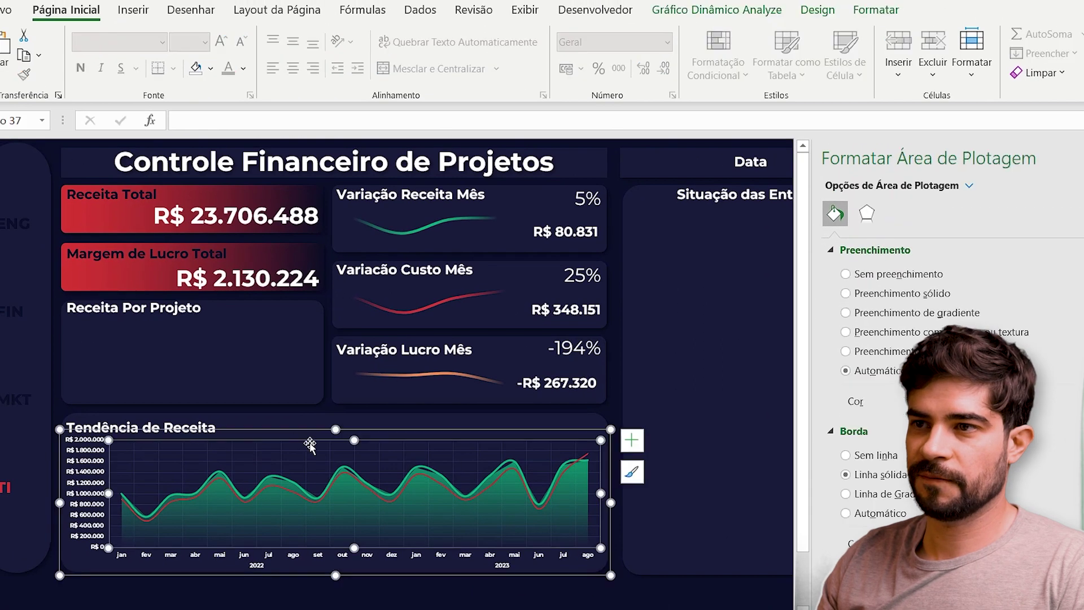
click(337, 434)
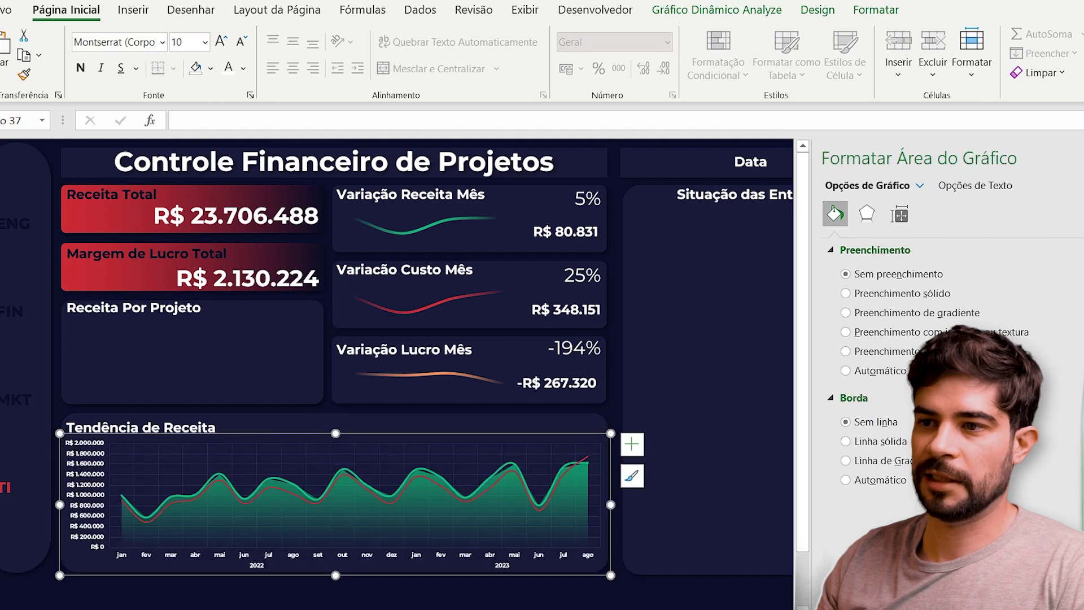
click(308, 597)
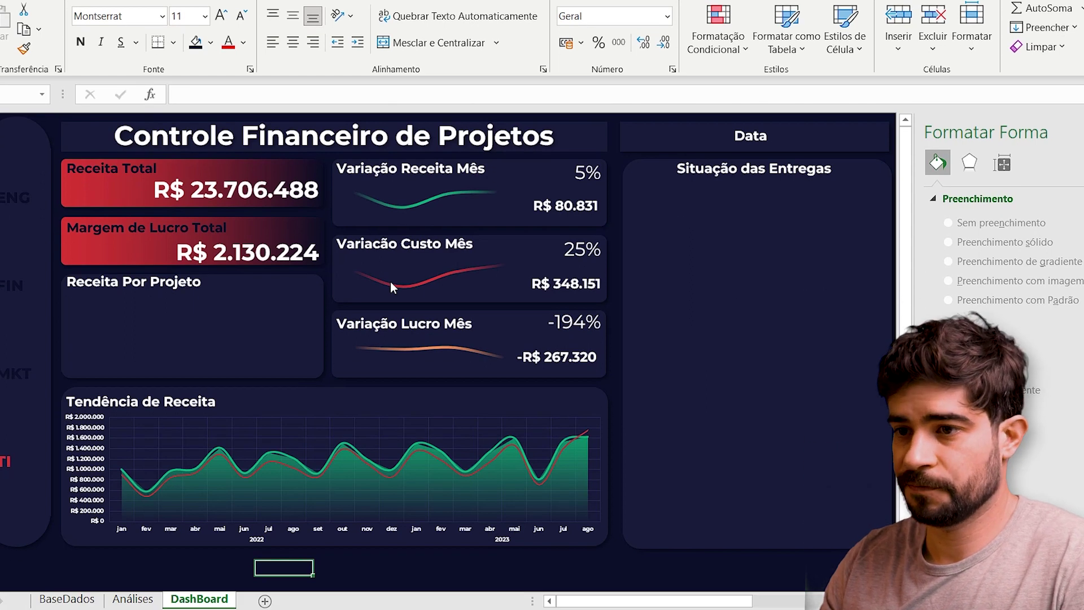
Insert a clustered column pivot chart from the Análise Projeto x Receita pivot table on the Análises sheet.
click(117, 605)
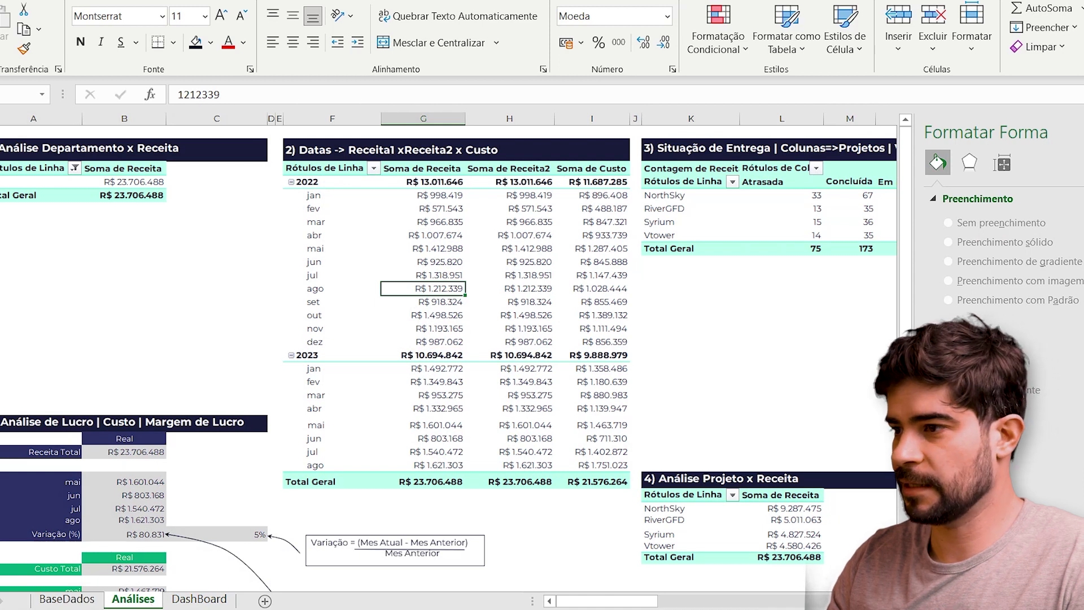
scroll(608, 405, right, 3)
scroll(607, 405, down, 2)
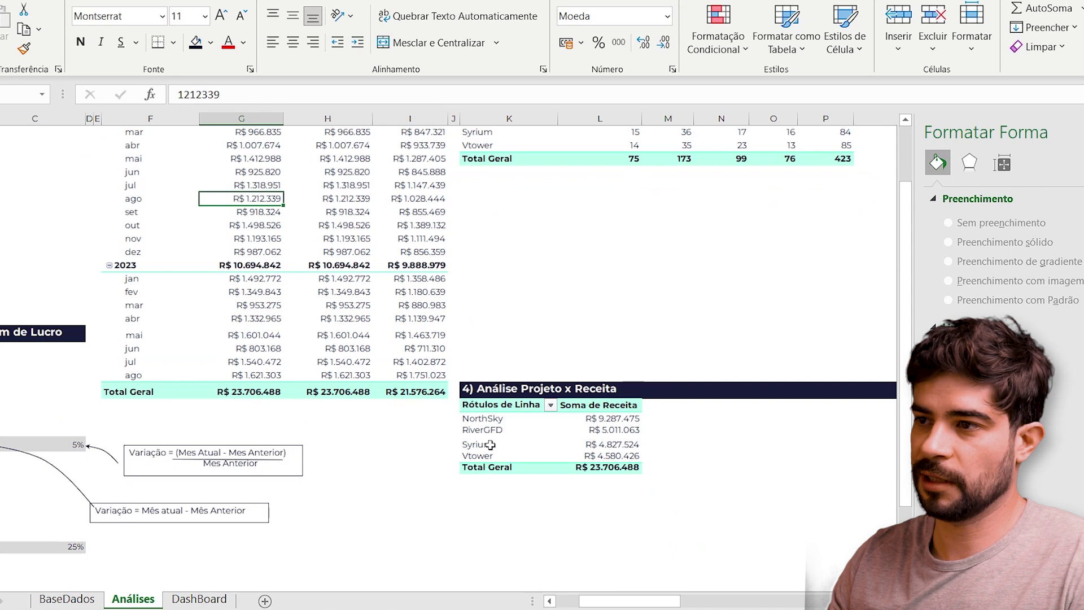
click(509, 425)
click(503, 431)
right_click(503, 431)
key(Escape)
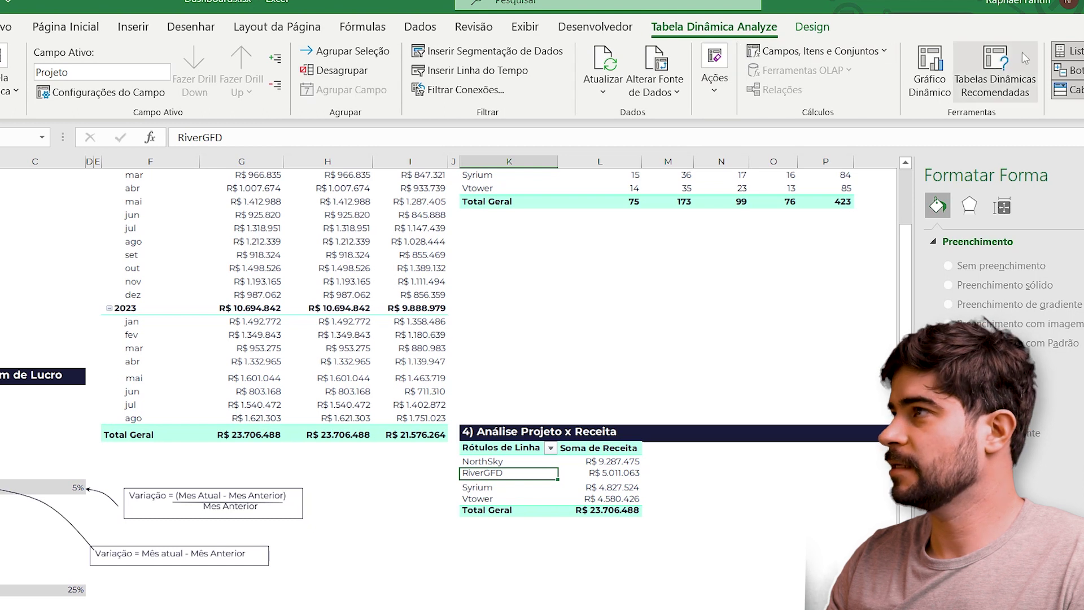
click(927, 72)
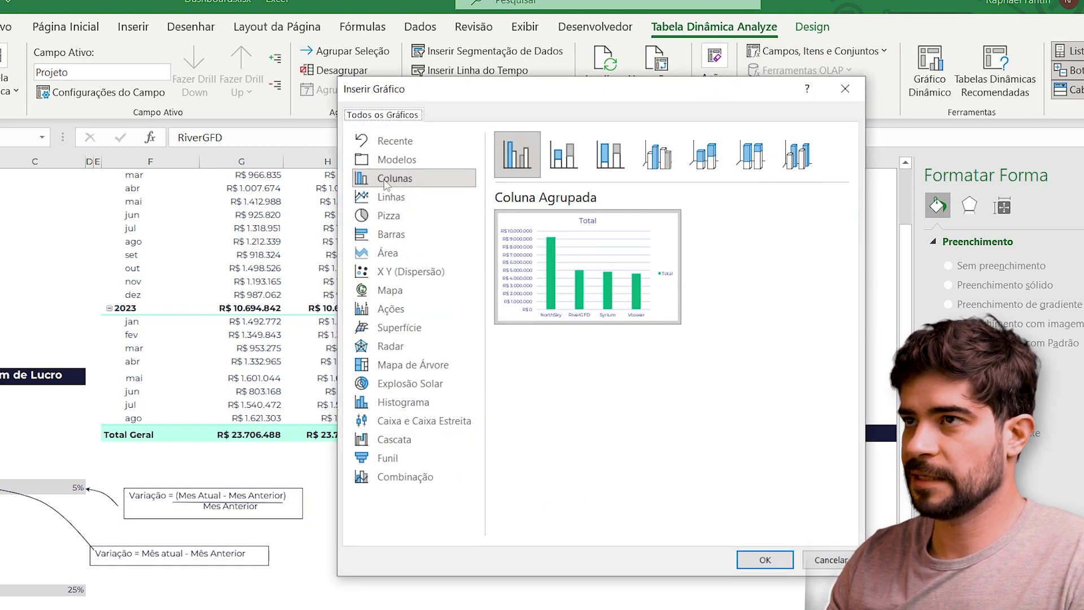
click(764, 559)
Move the project column chart to the DashBoard sheet over the Receita Por Projeto card and reduce its width and height.
key(ctrl+x)
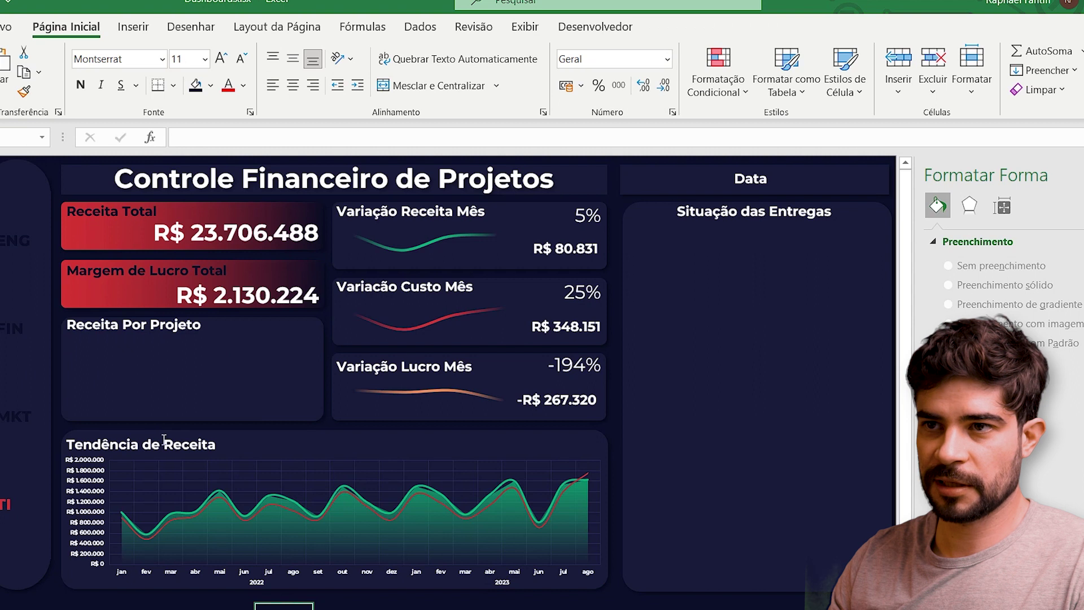
key(ctrl+v)
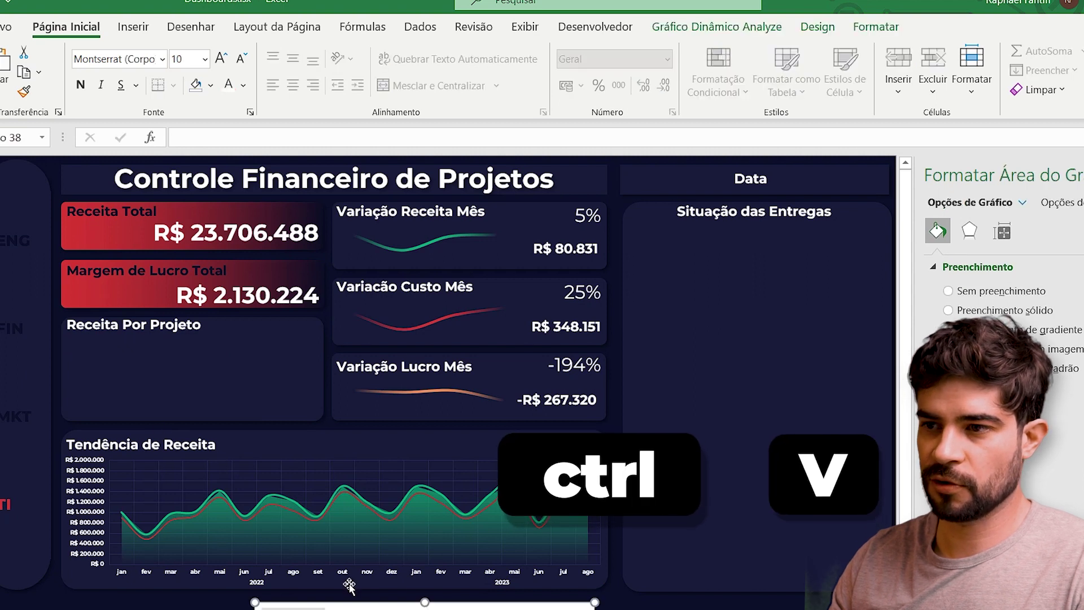
drag(349, 588, 145, 296)
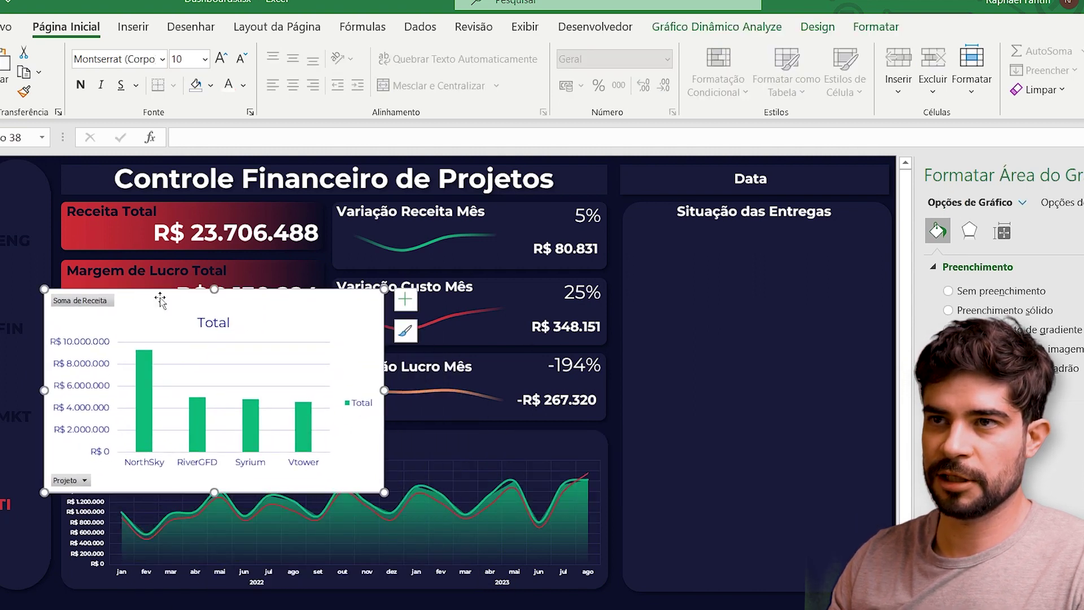
drag(383, 390, 324, 390)
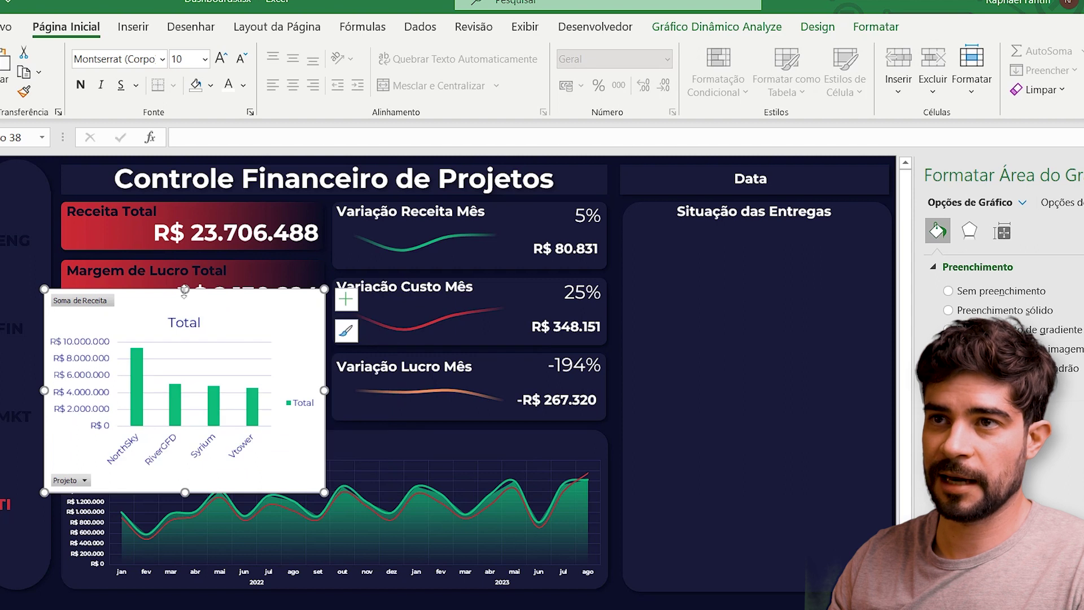
drag(185, 291, 185, 328)
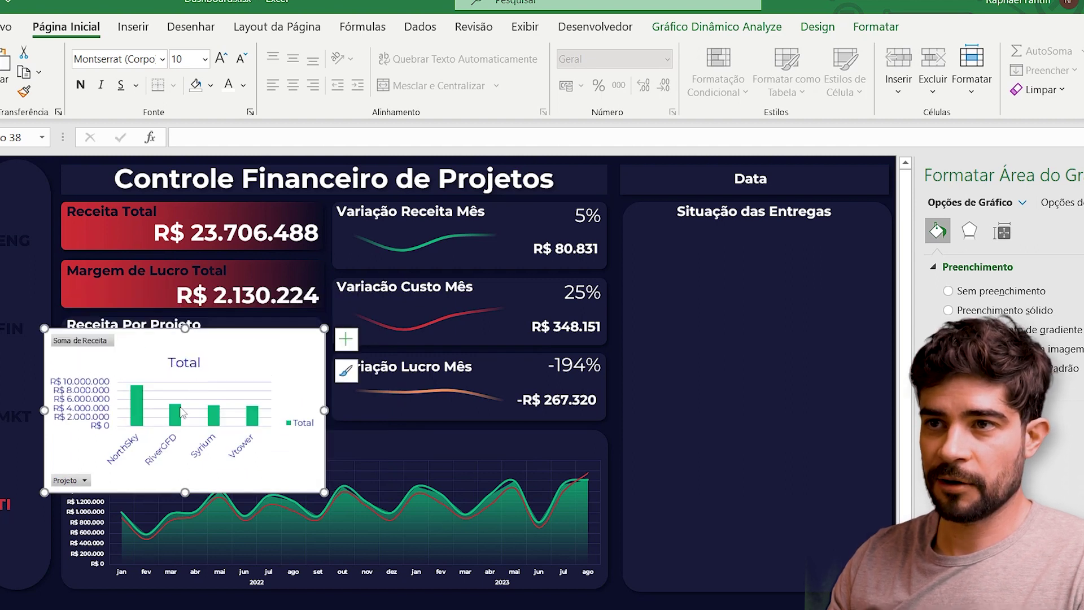
click(182, 413)
click(169, 336)
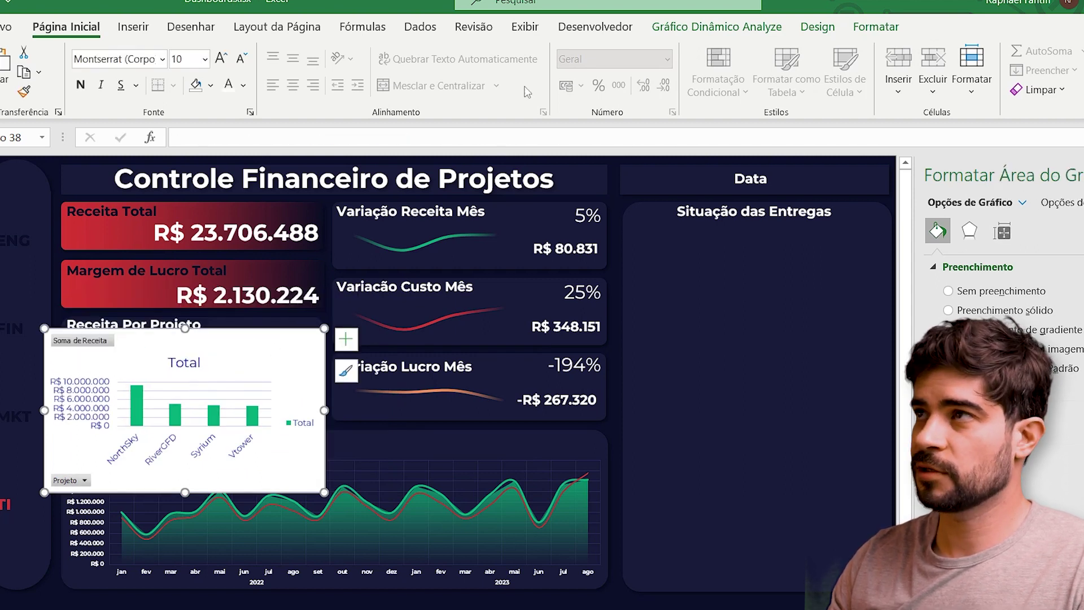
Hide the project column chart's field buttons and remove its primary vertical axis.
click(719, 29)
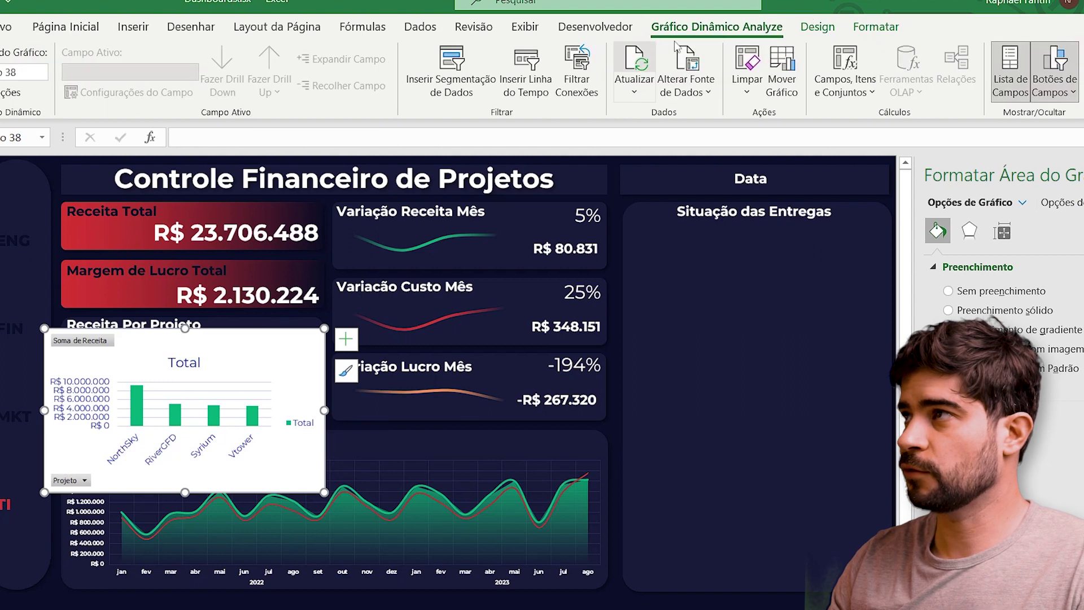
click(1056, 62)
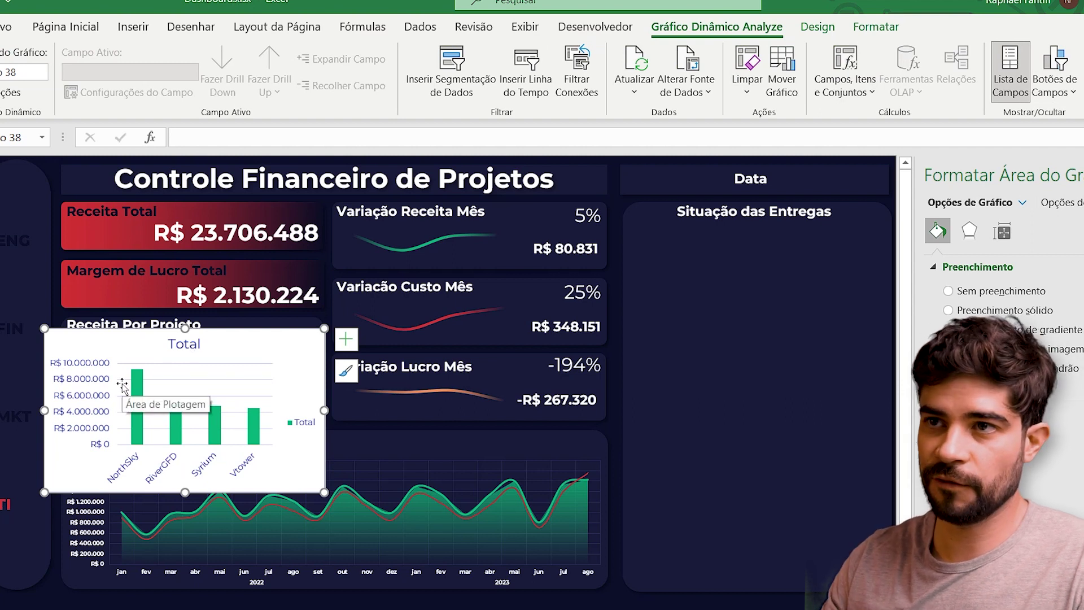
click(351, 342)
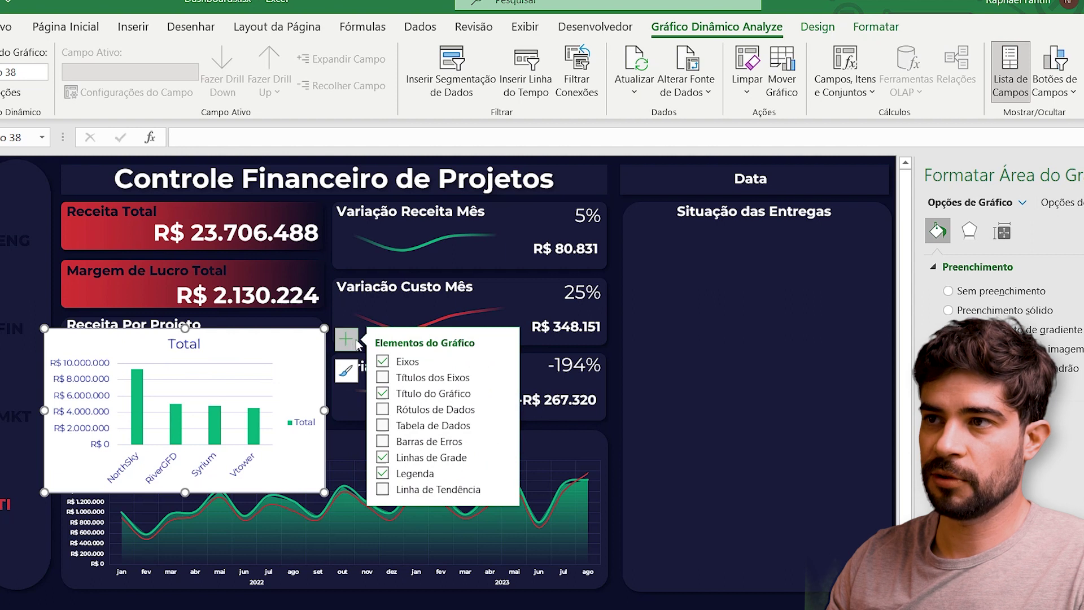
mouse_move(504, 362)
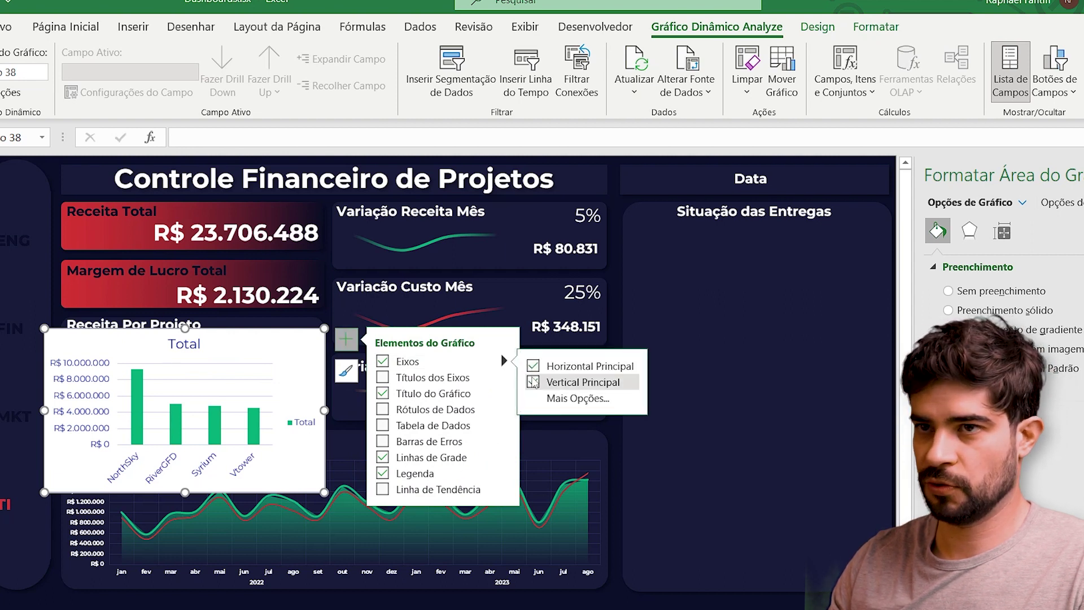
click(533, 383)
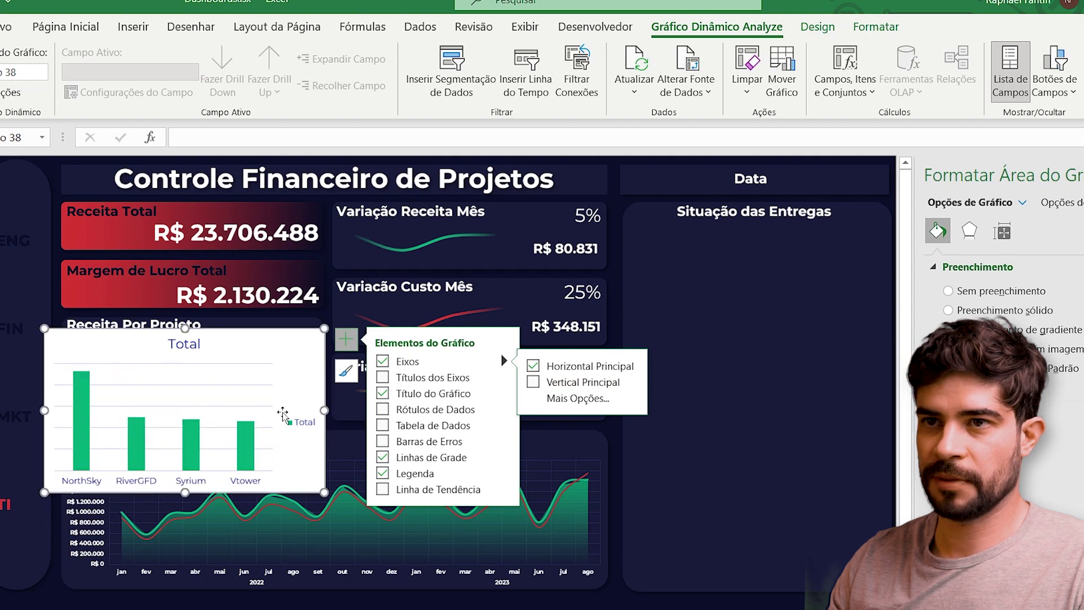
Remove the project chart's title, gridlines and legend, and add data labels to its columns.
click(384, 394)
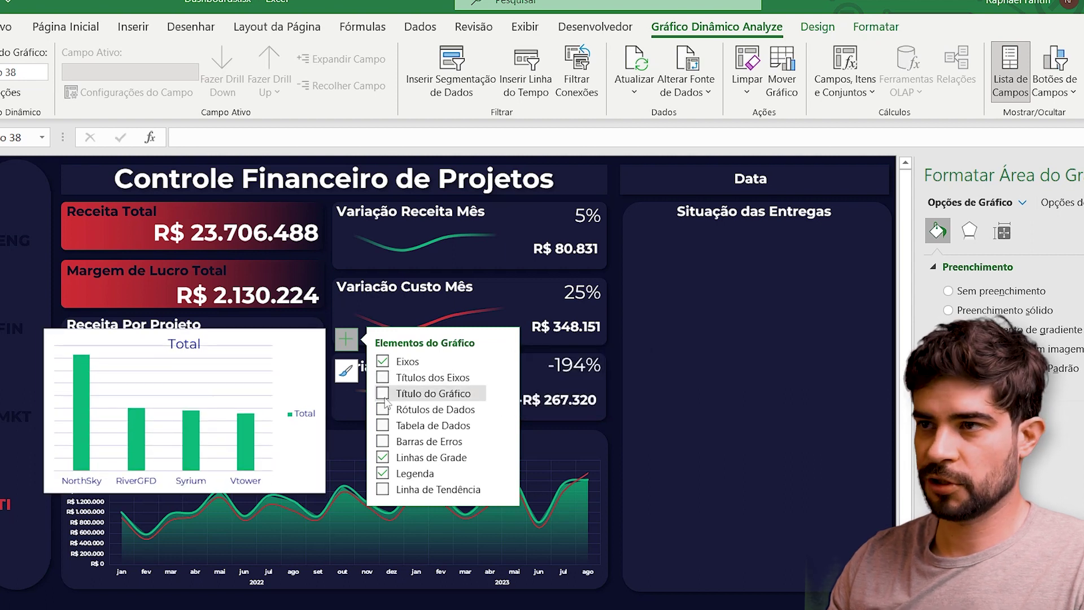
click(386, 457)
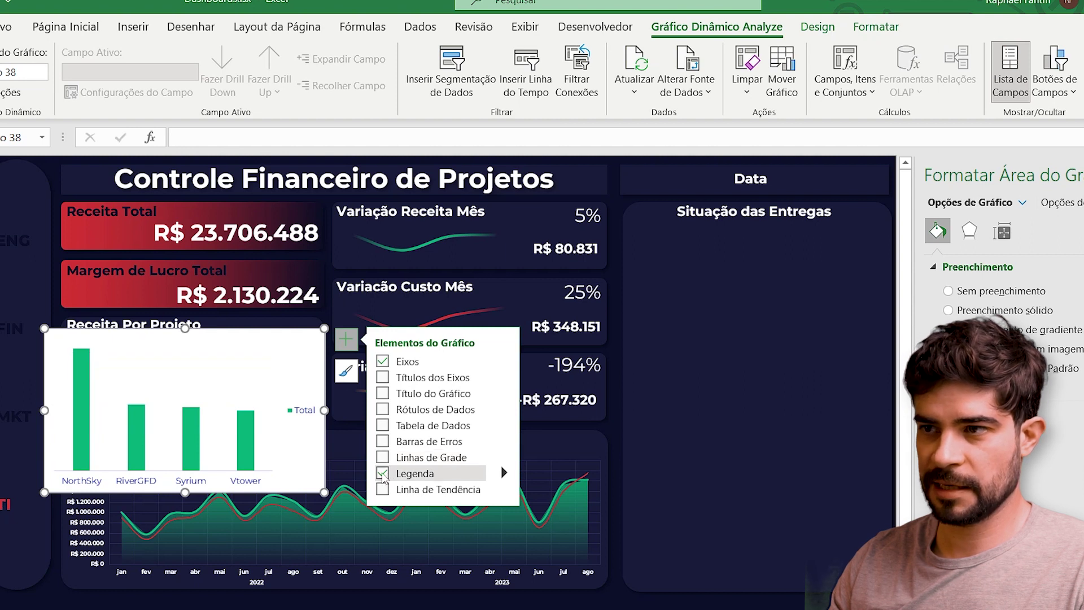
click(383, 475)
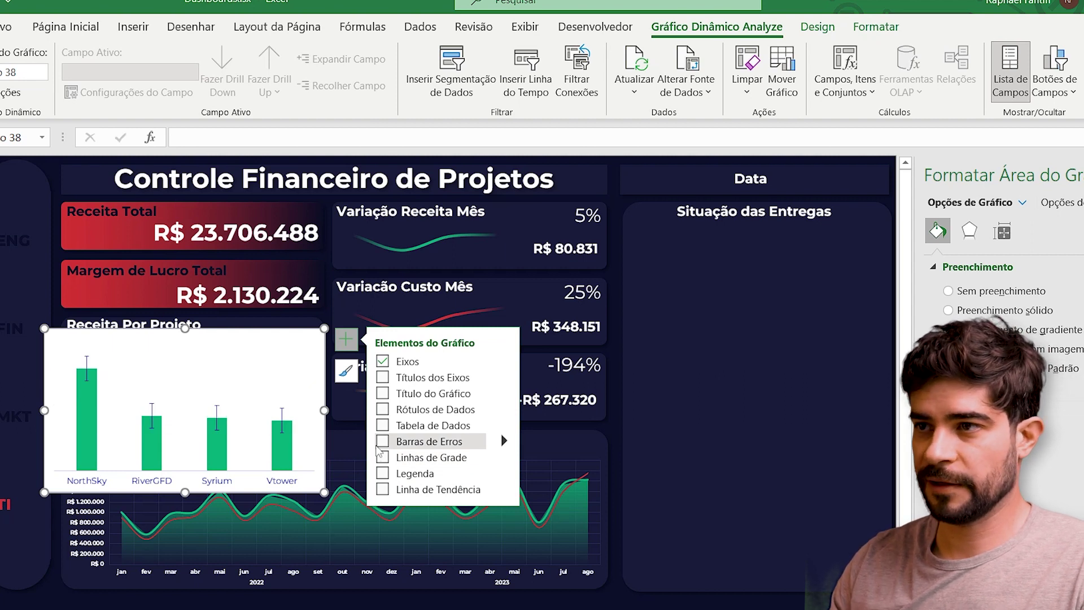
click(380, 411)
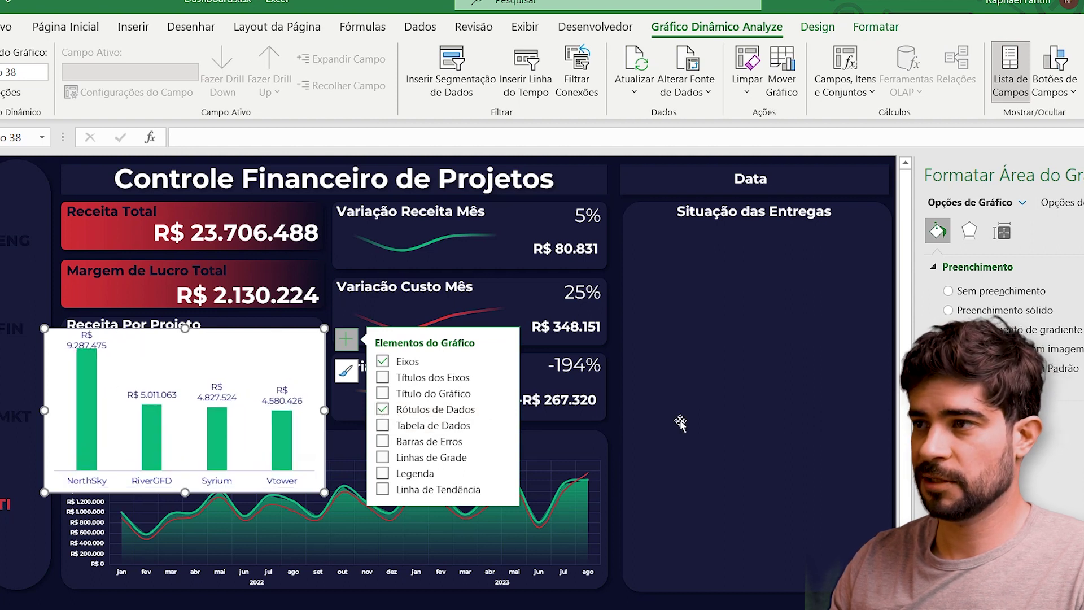
click(702, 421)
Remove the project chart's background fill and fit it to the Receita Por Projeto card at about 3.66 cm high by 9.89 cm wide.
click(286, 375)
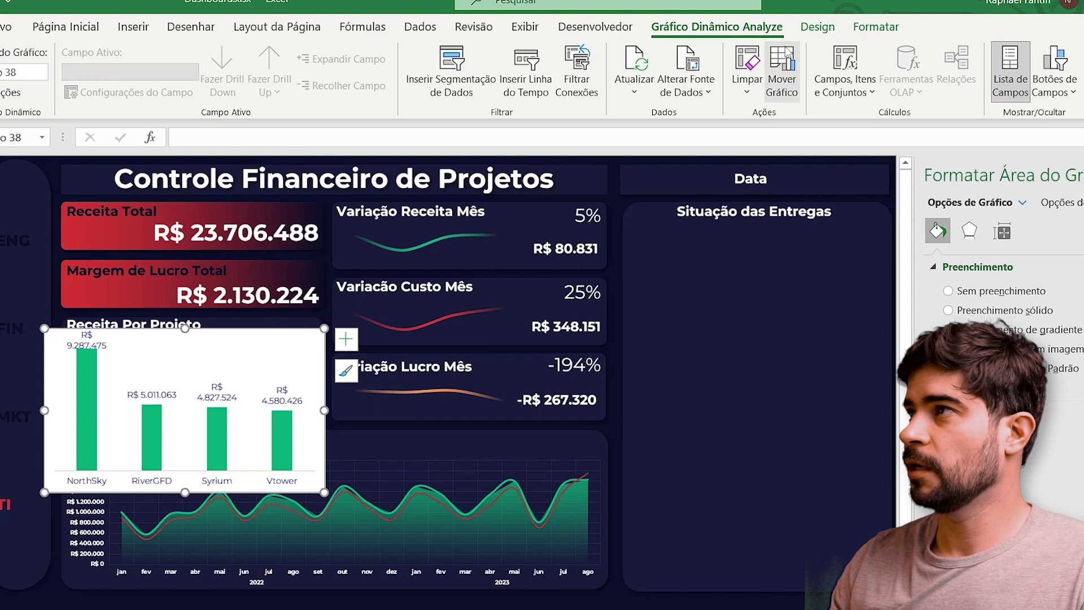
click(876, 27)
click(426, 52)
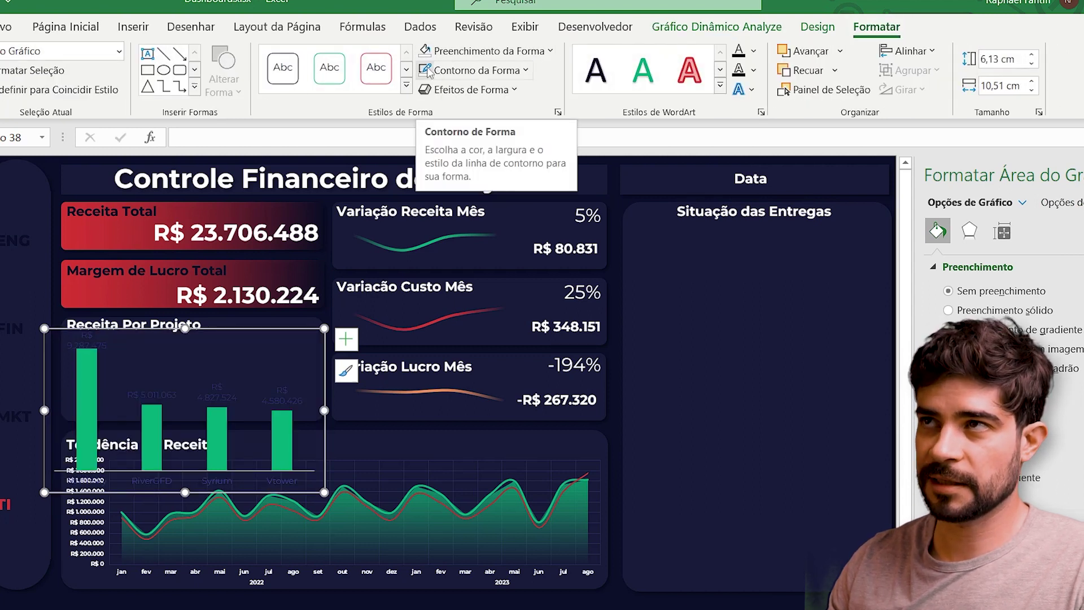
drag(185, 493, 185, 435)
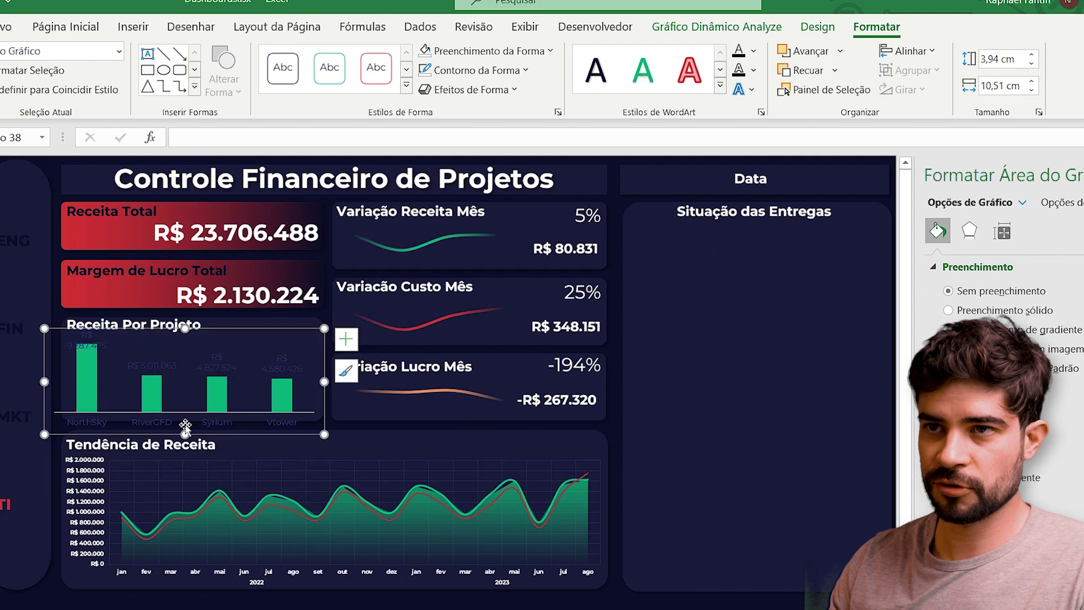
drag(45, 381, 61, 382)
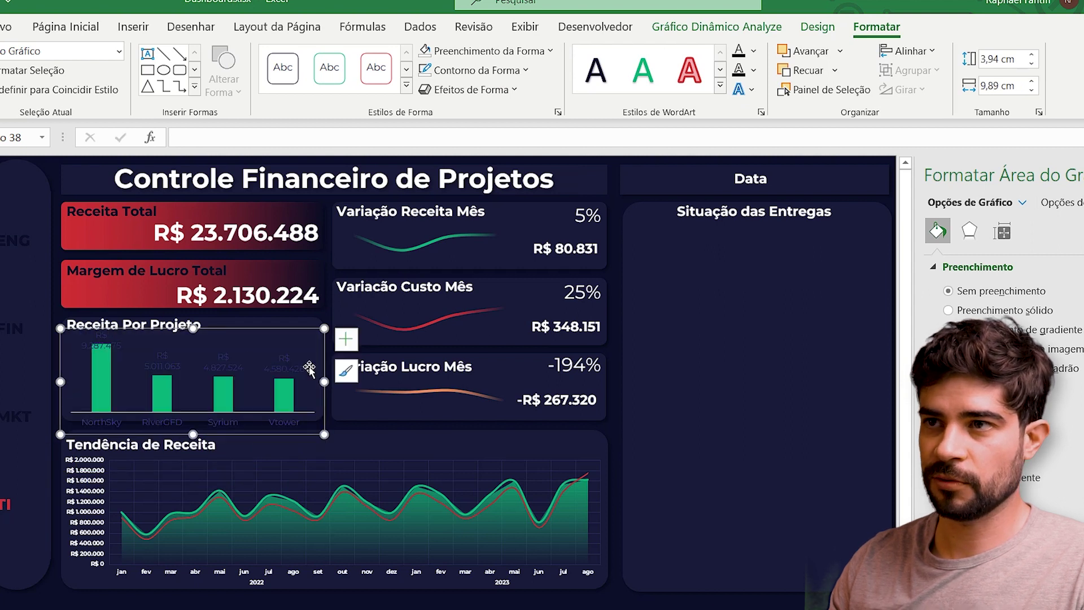
drag(192, 434, 193, 426)
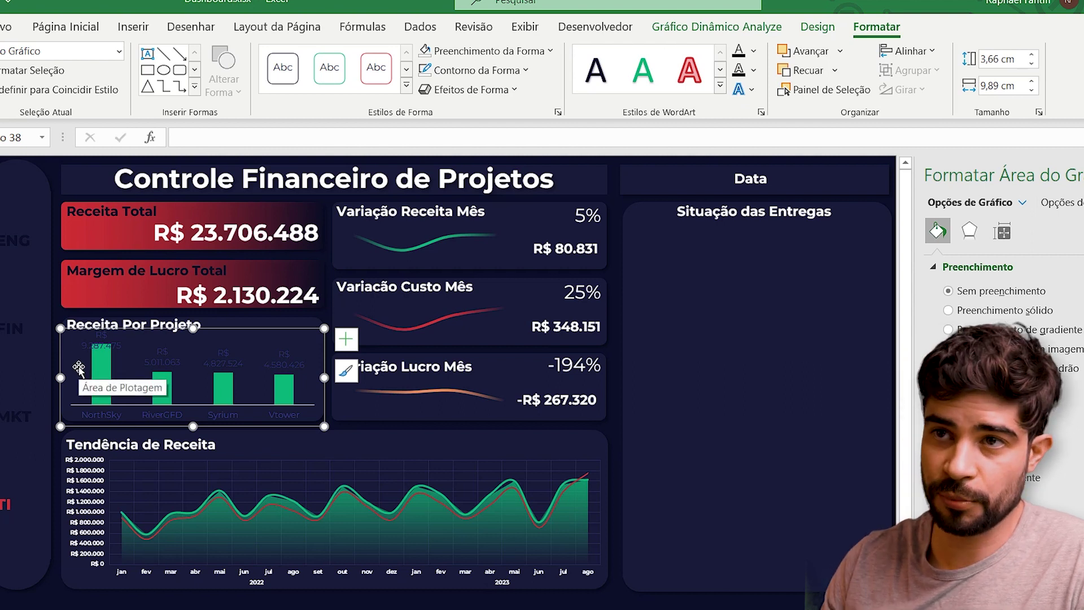
Apply a gradient fill to the columns of the Receita Por Projeto chart.
click(106, 370)
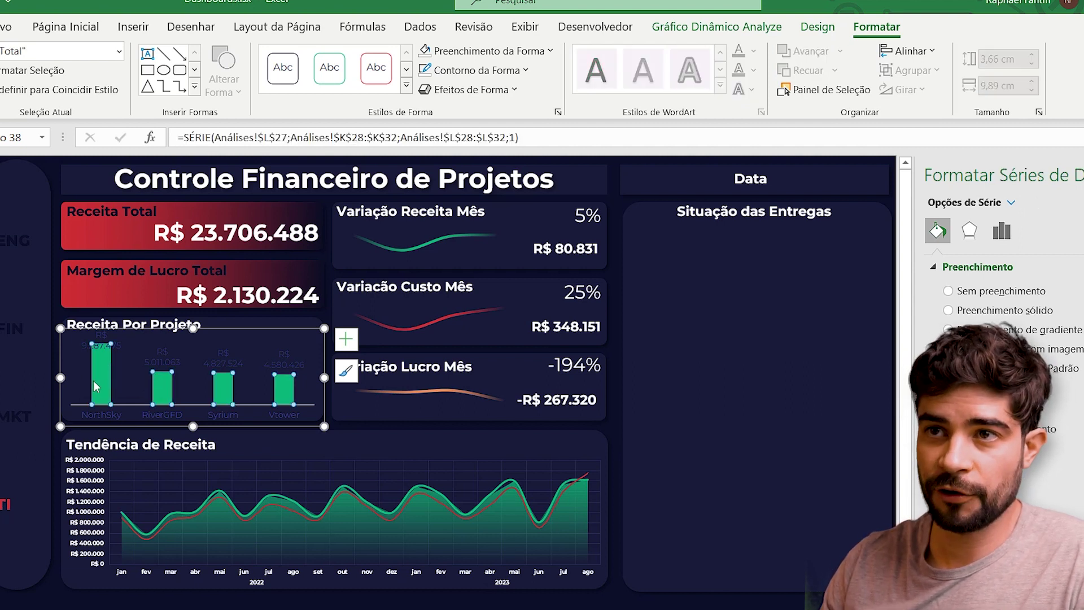
right_click(222, 394)
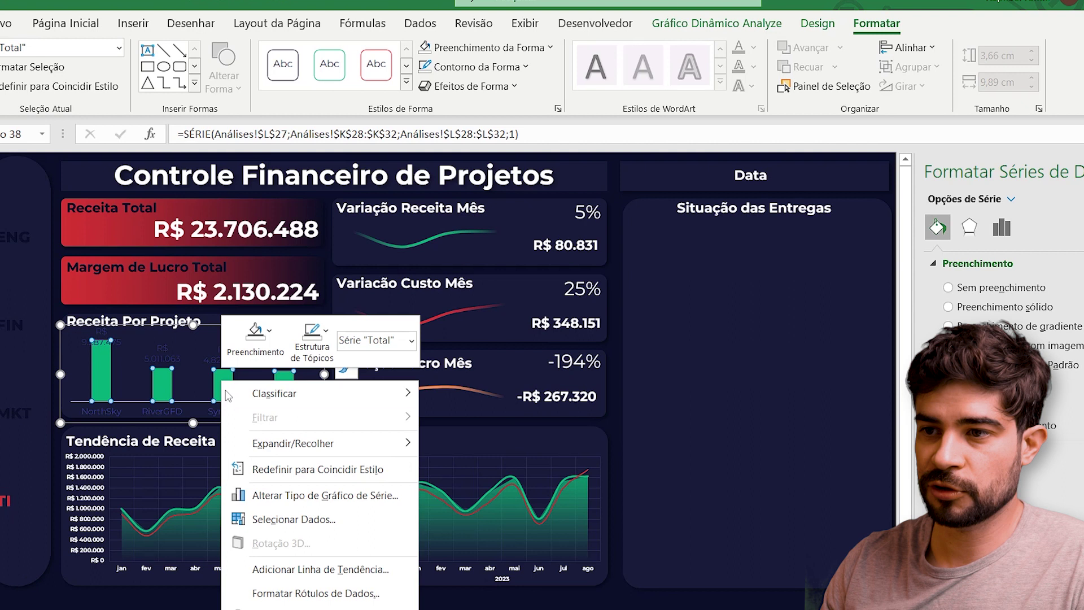
click(291, 587)
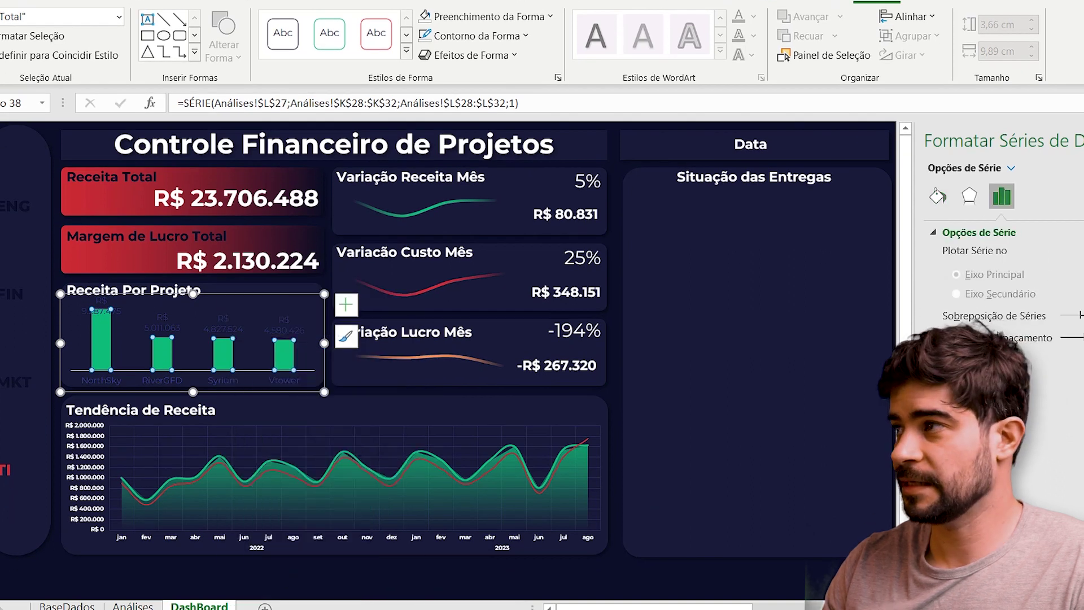
click(938, 196)
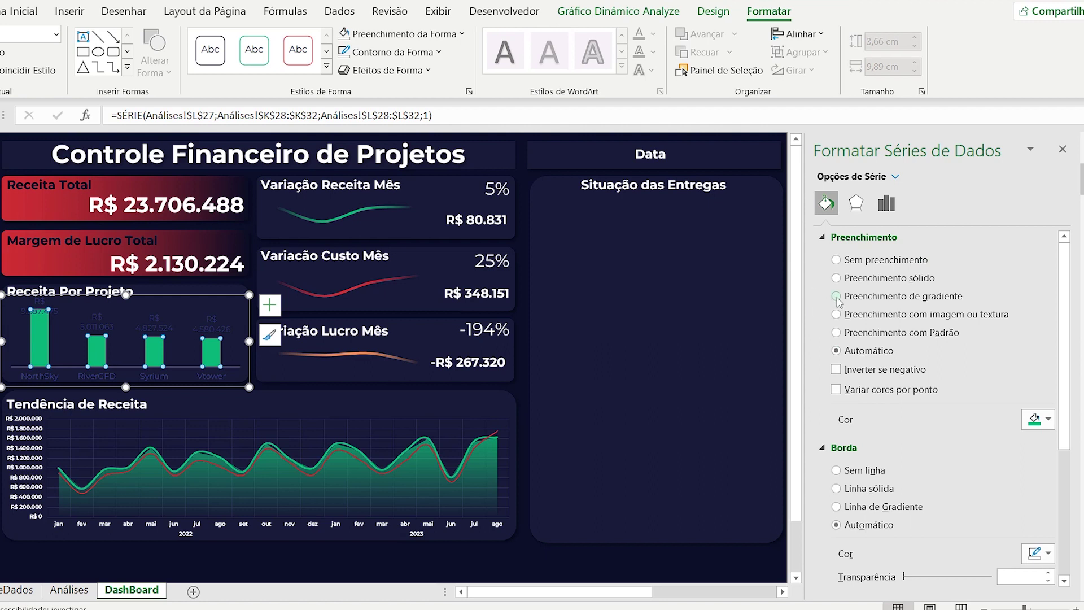
click(837, 297)
scroll(828, 346, down, 3)
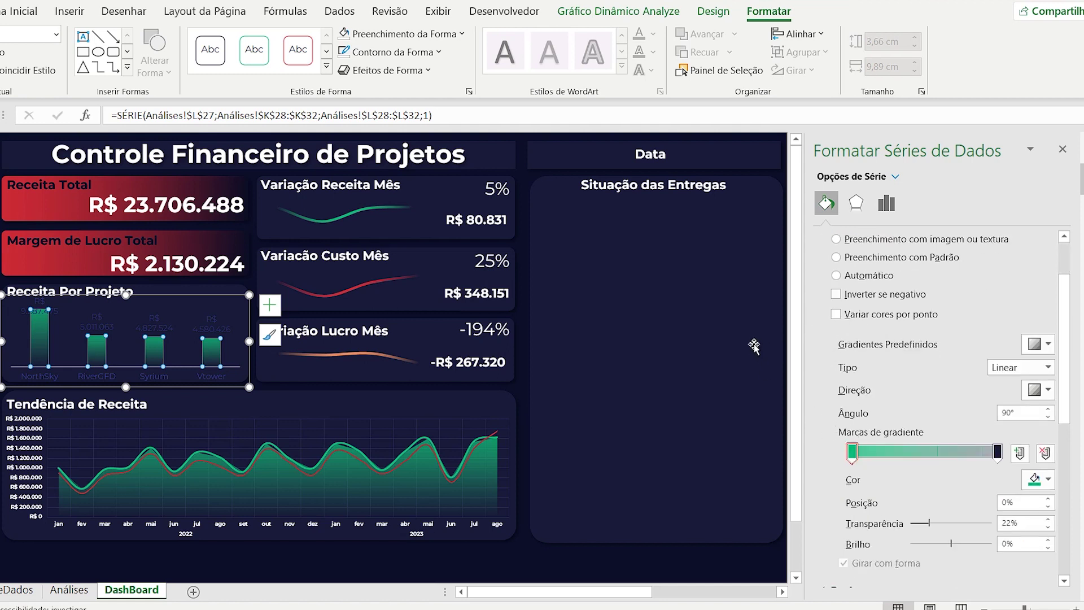
Color the first gradient stop of the Receita Por Projeto columns theme green and the last stop dark navy.
scroll(853, 429, down, 2)
click(852, 421)
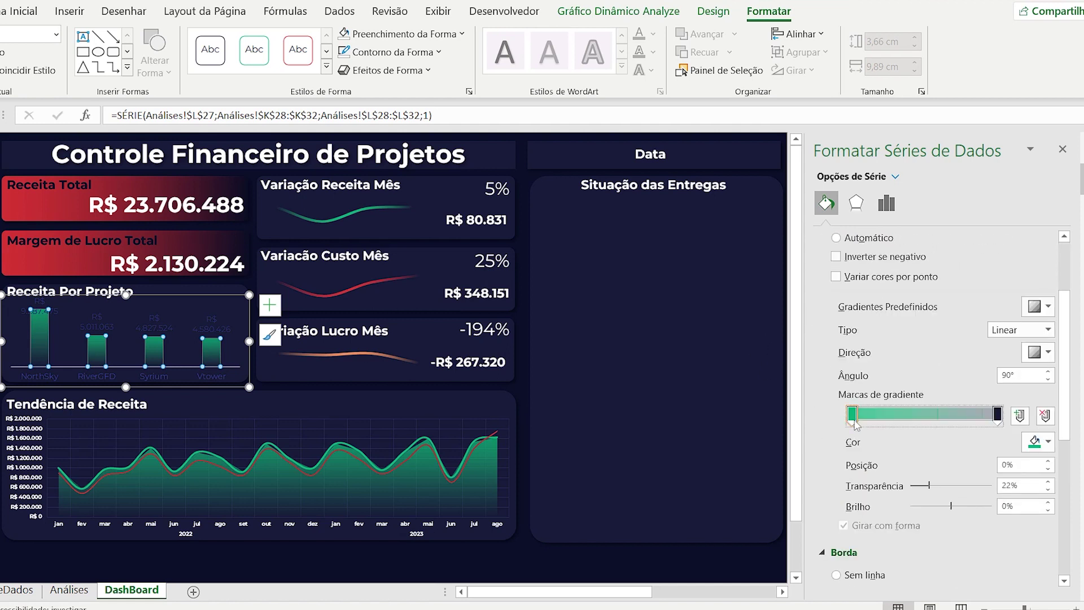
click(1040, 443)
click(1041, 297)
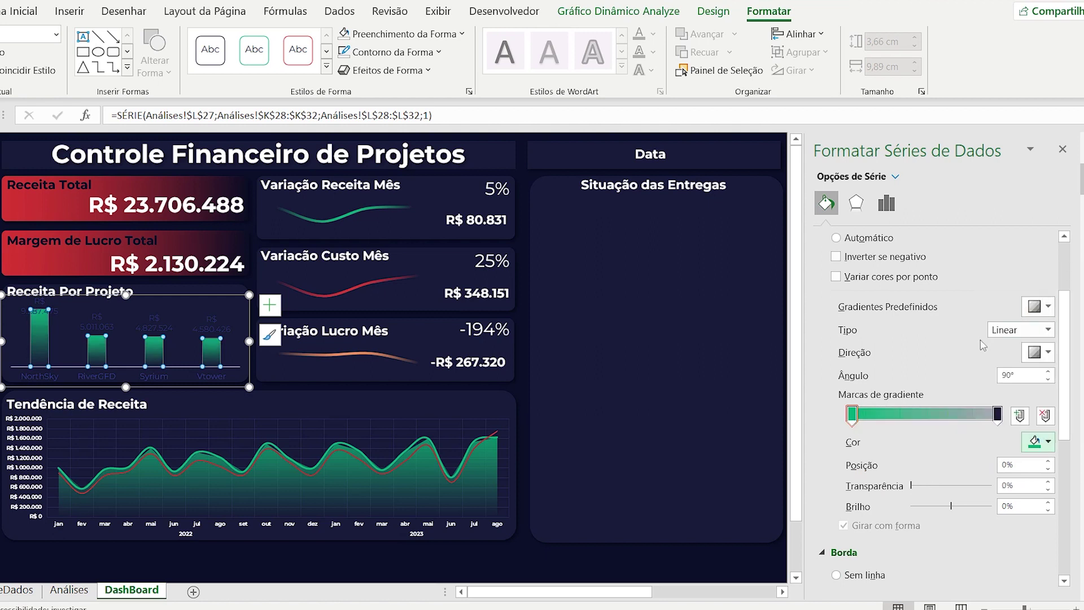
click(998, 416)
click(1047, 443)
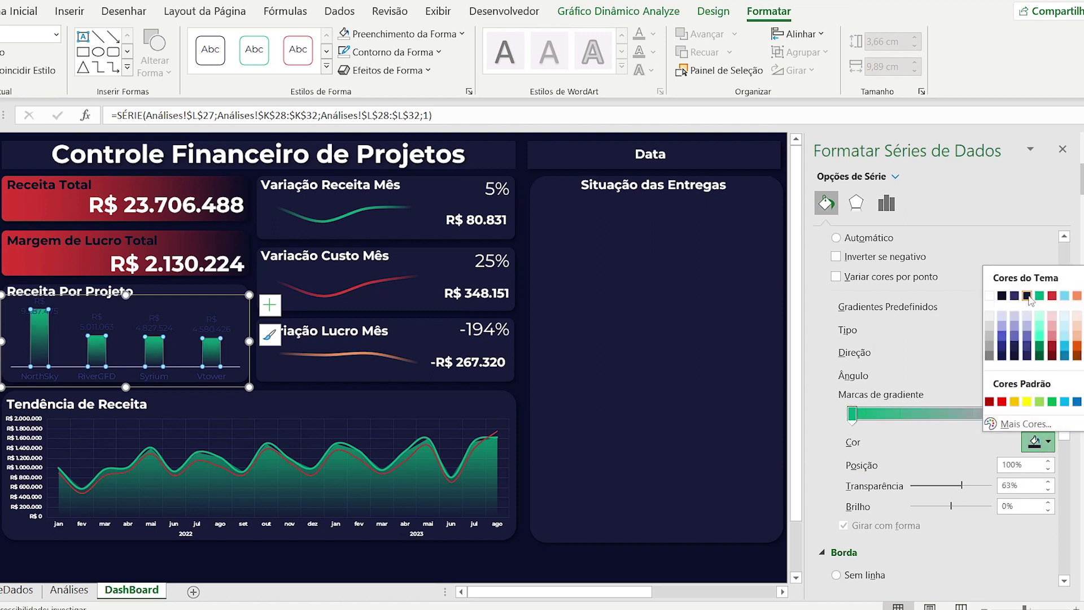
click(1030, 302)
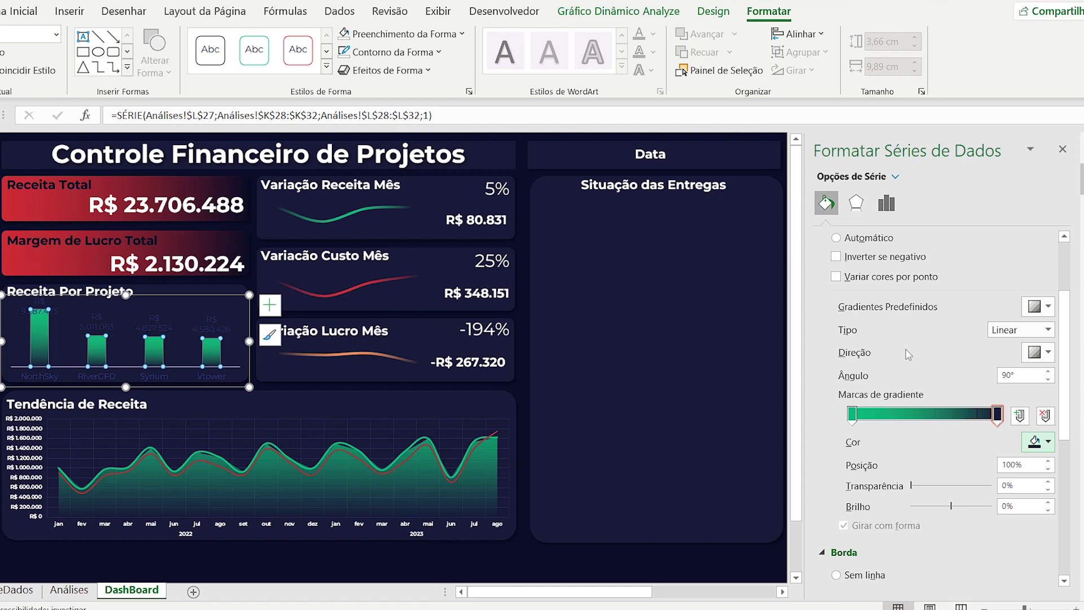
Keep the columns' navy gradient stop at the 100% position and set its transparency to 40%.
click(997, 415)
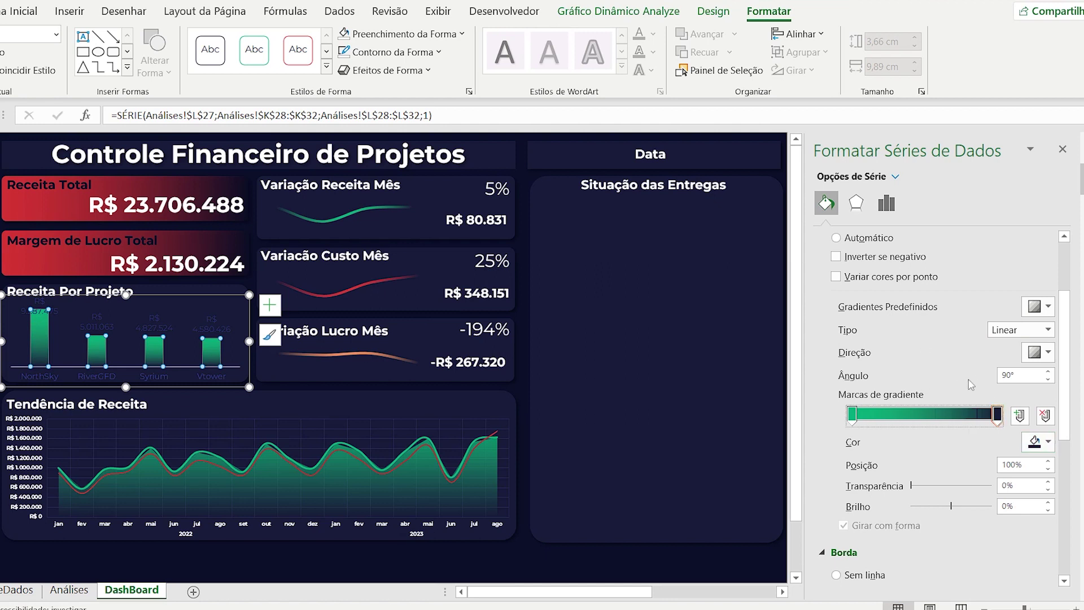
drag(994, 435, 989, 460)
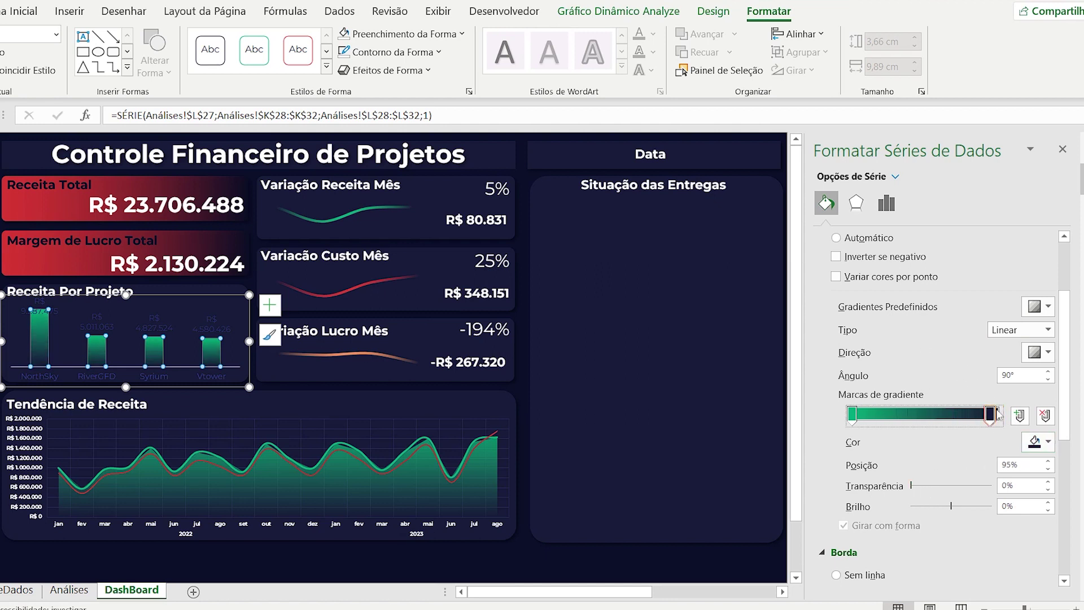
drag(998, 415, 1001, 415)
drag(911, 486, 942, 497)
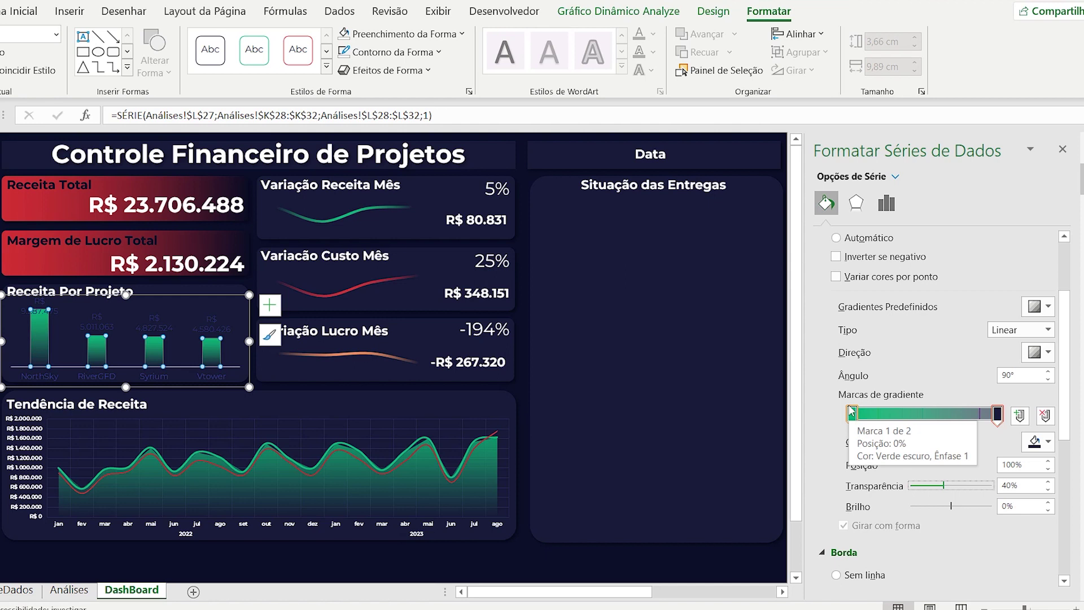
Format the data labels of the Receita Por Projeto chart in white, bold, size 7 text.
click(146, 318)
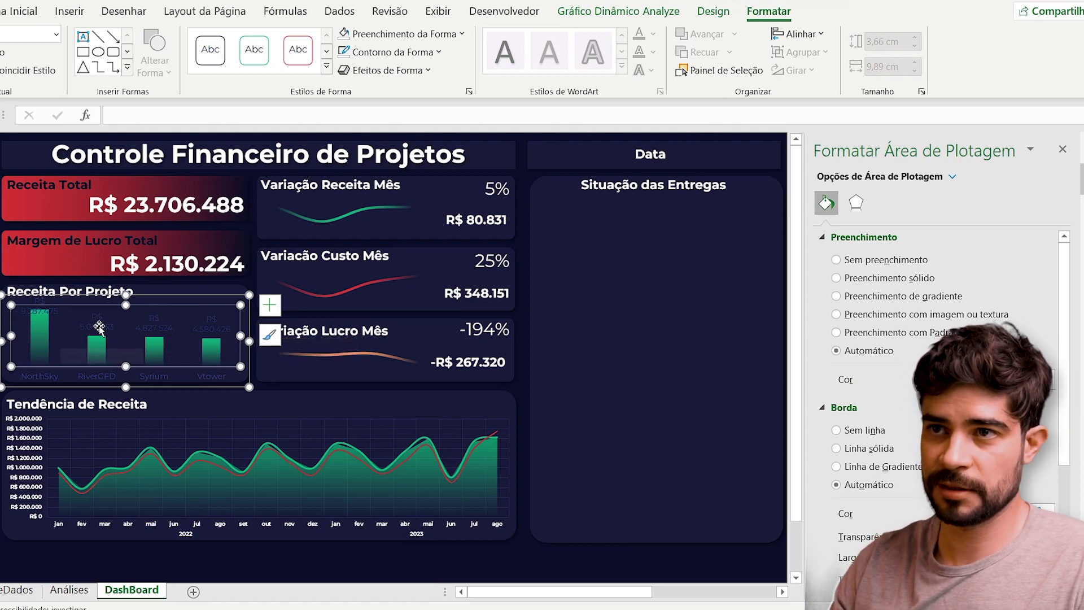
click(98, 328)
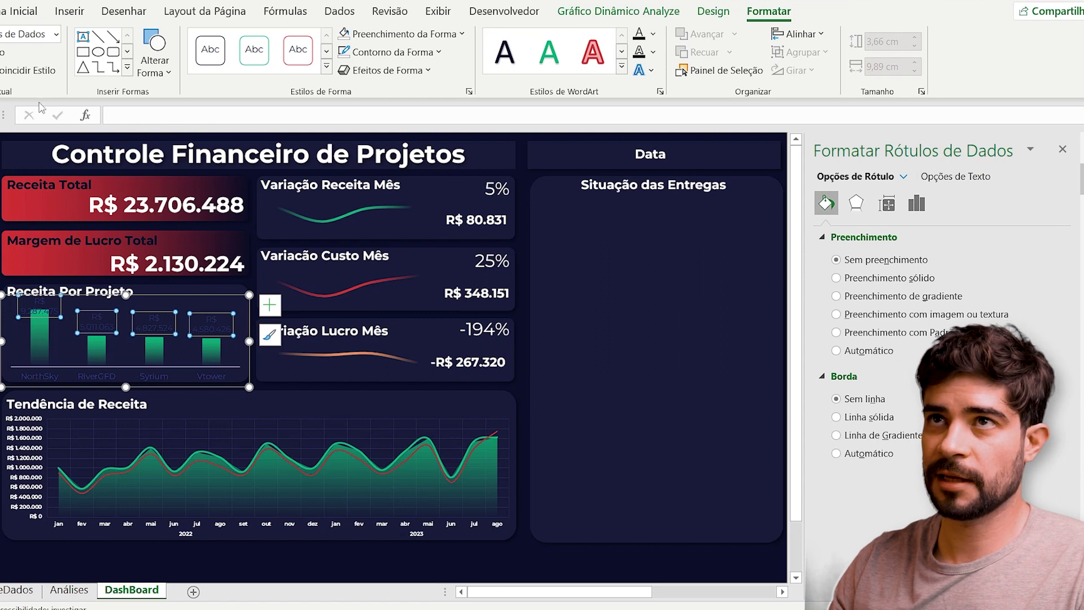
click(7, 11)
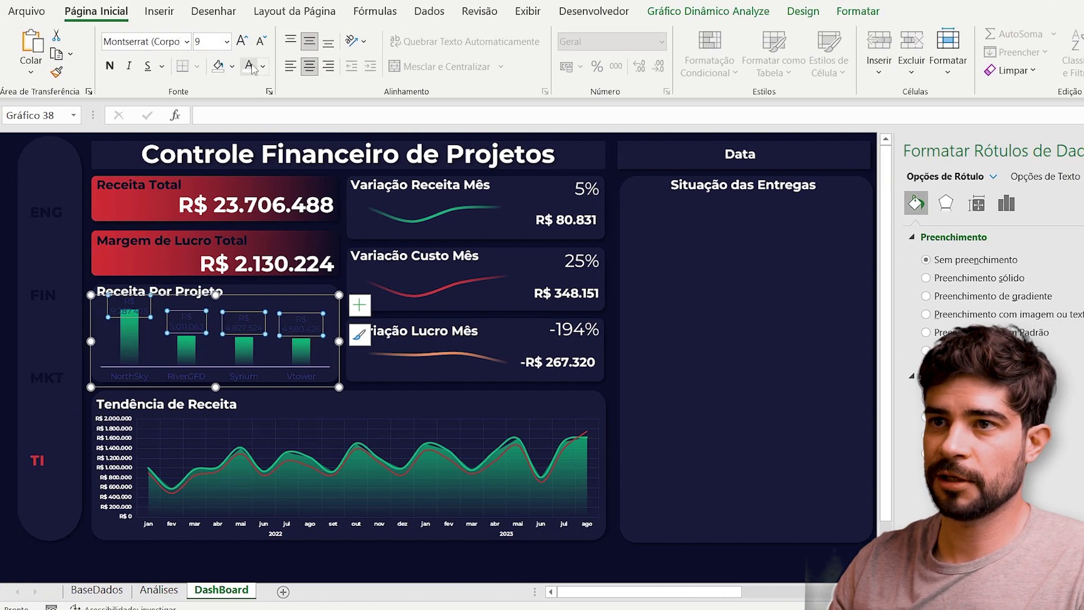
click(249, 66)
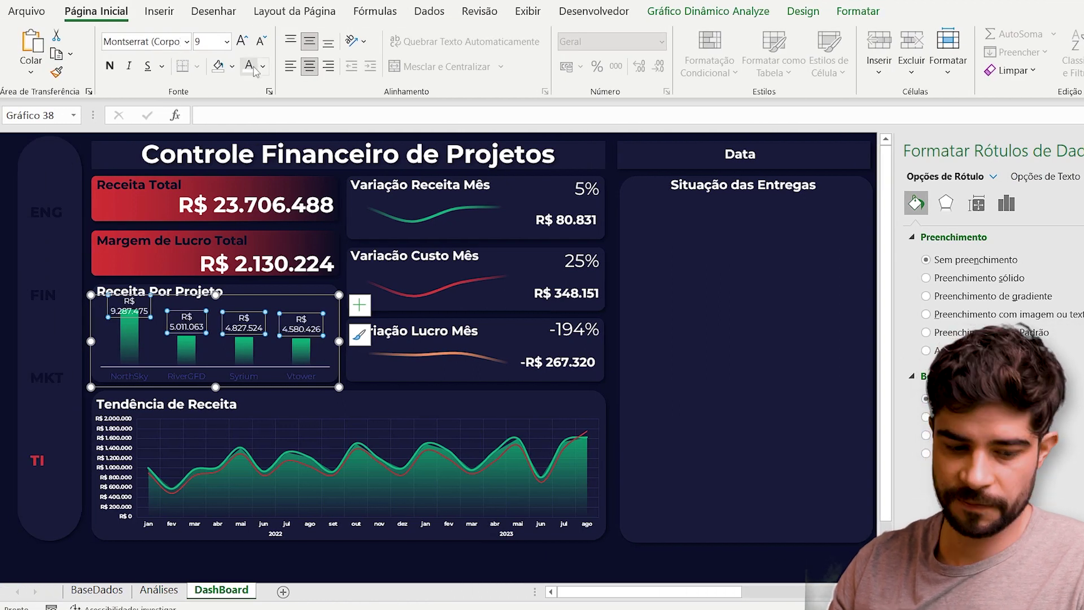
click(196, 42)
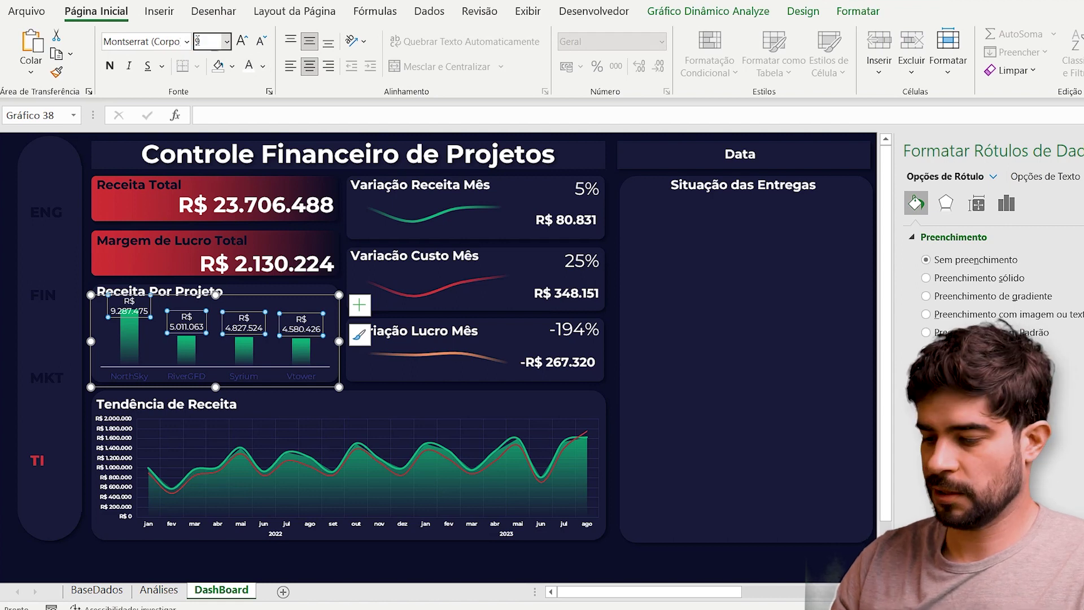
text(6)
key(Return)
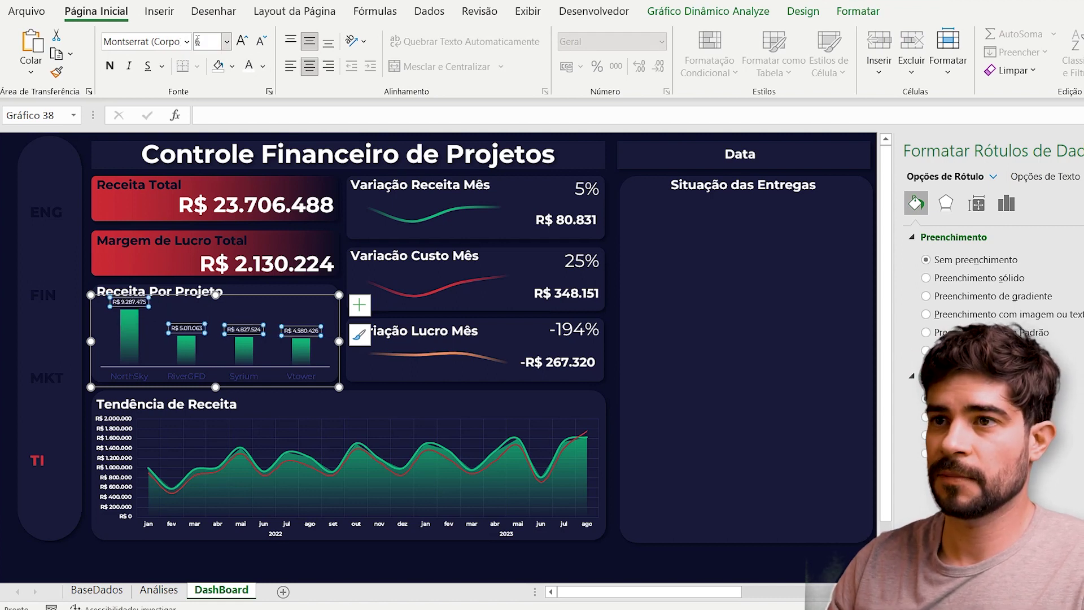
click(110, 65)
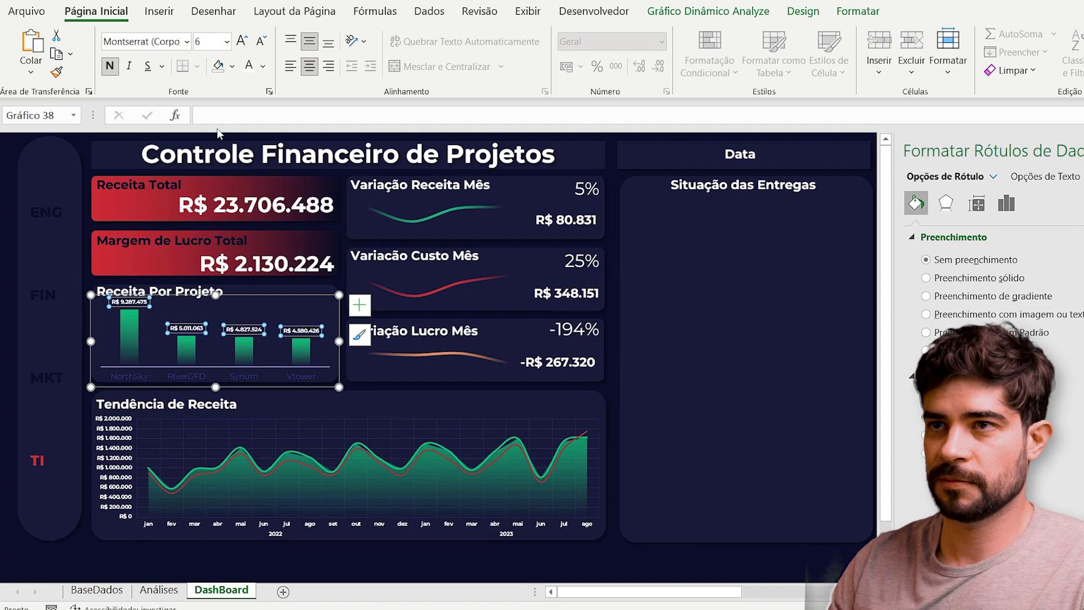
click(242, 41)
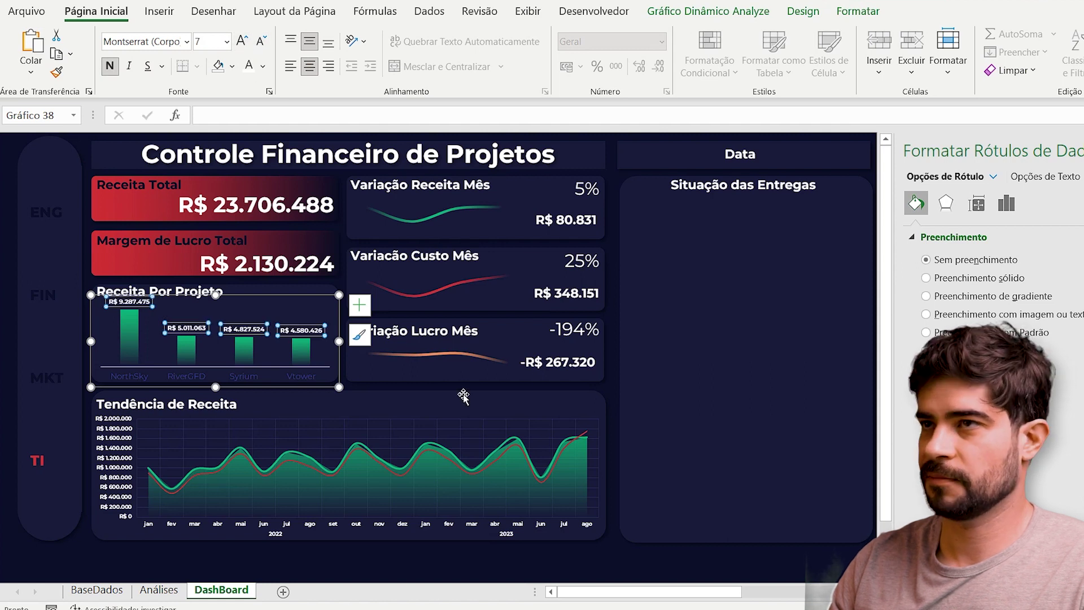
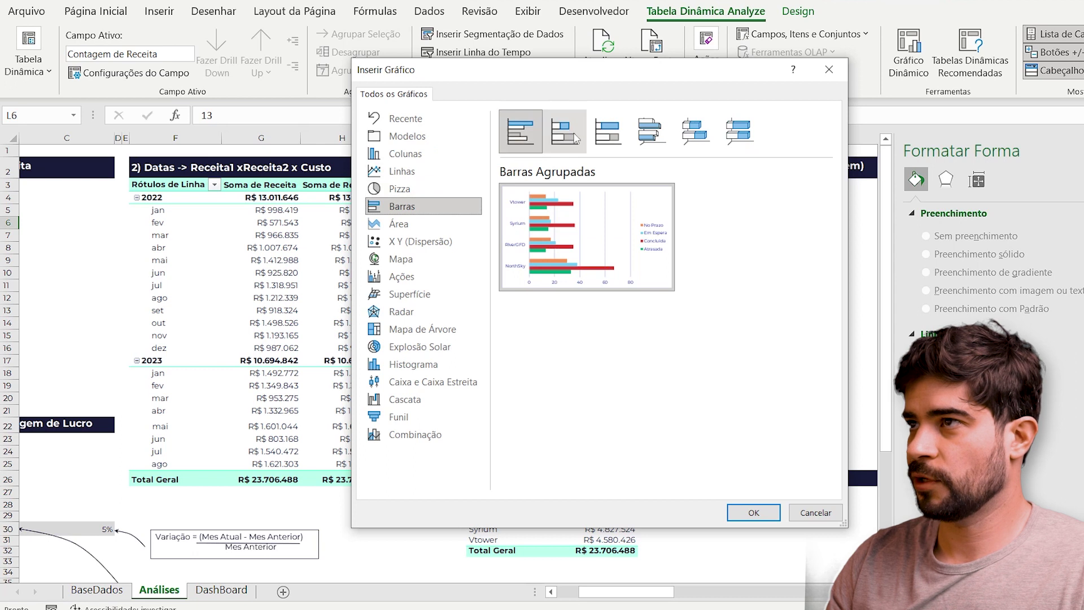
Insert a 100% stacked bar chart from the Situação de Entrega pivot table and move it to the DashBoard sheet.
click(610, 138)
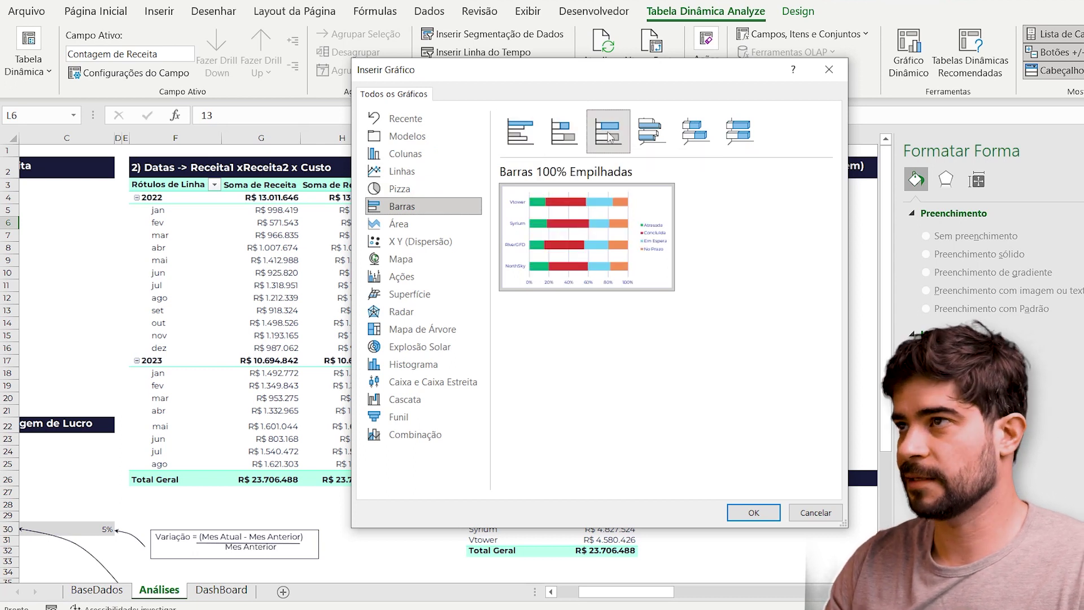
click(755, 513)
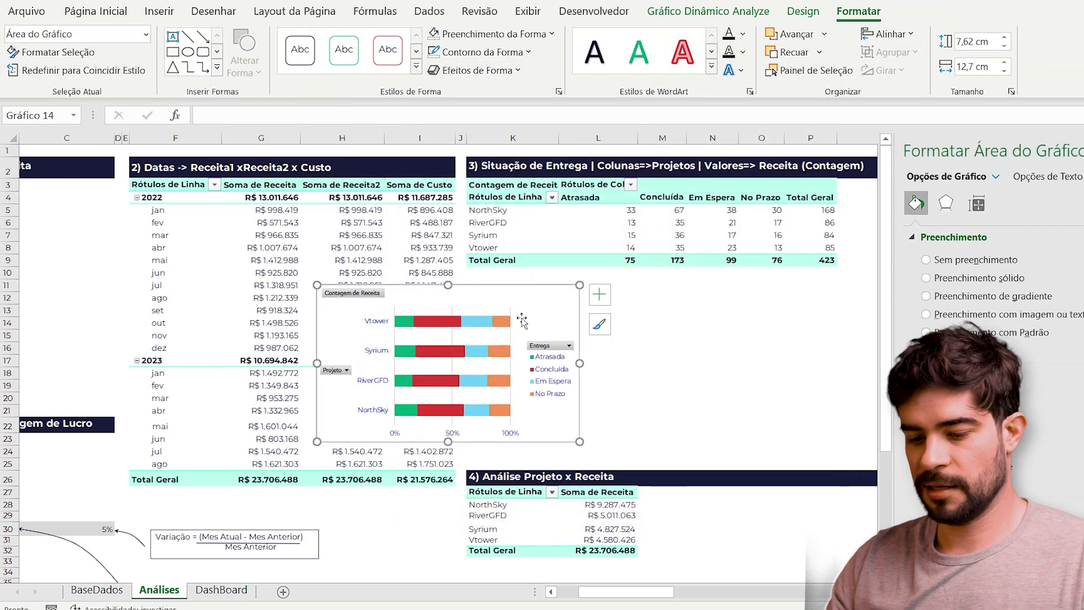
key(ctrl+x)
key(ctrl+Page_Down)
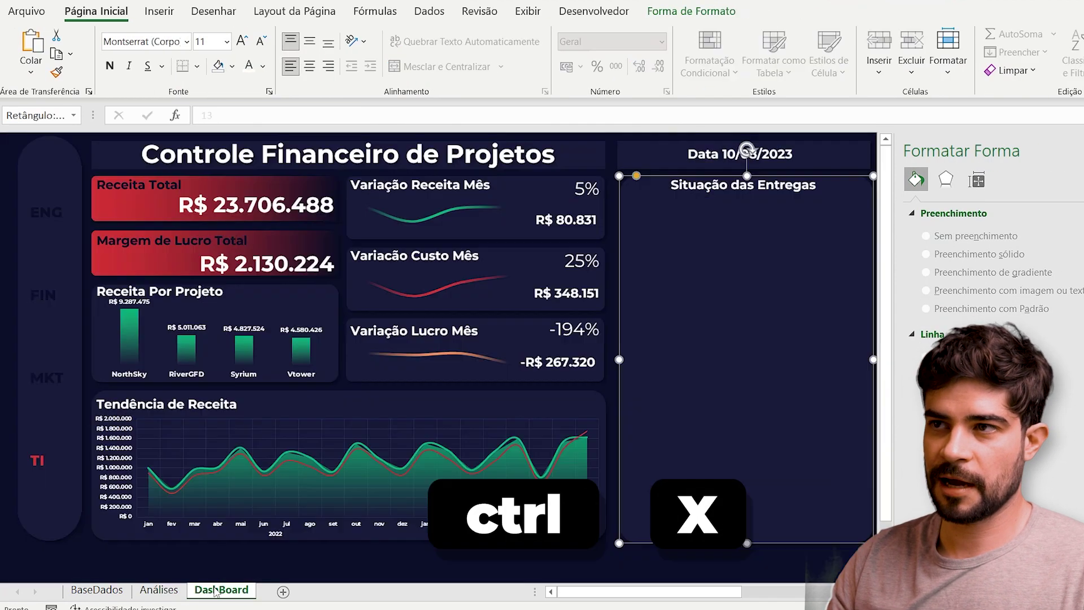
key(ctrl+v)
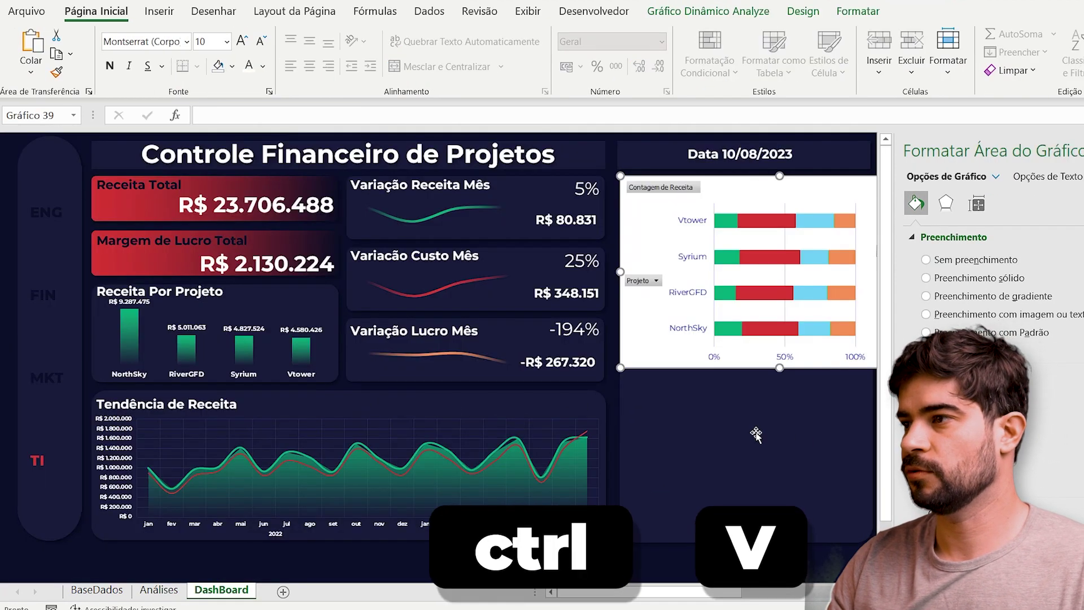
Resize the stacked bar chart to fit below the Situação das Entregas title, about 13.17 cm high by 10.09 cm wide.
drag(780, 370, 770, 528)
click(686, 593)
drag(687, 596, 712, 596)
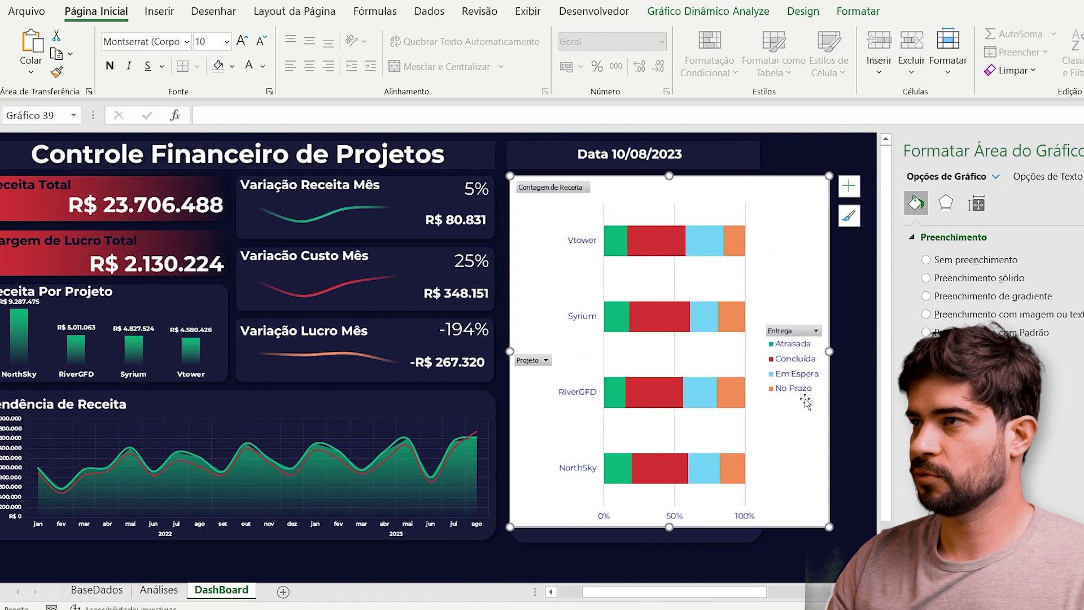
drag(773, 353, 762, 352)
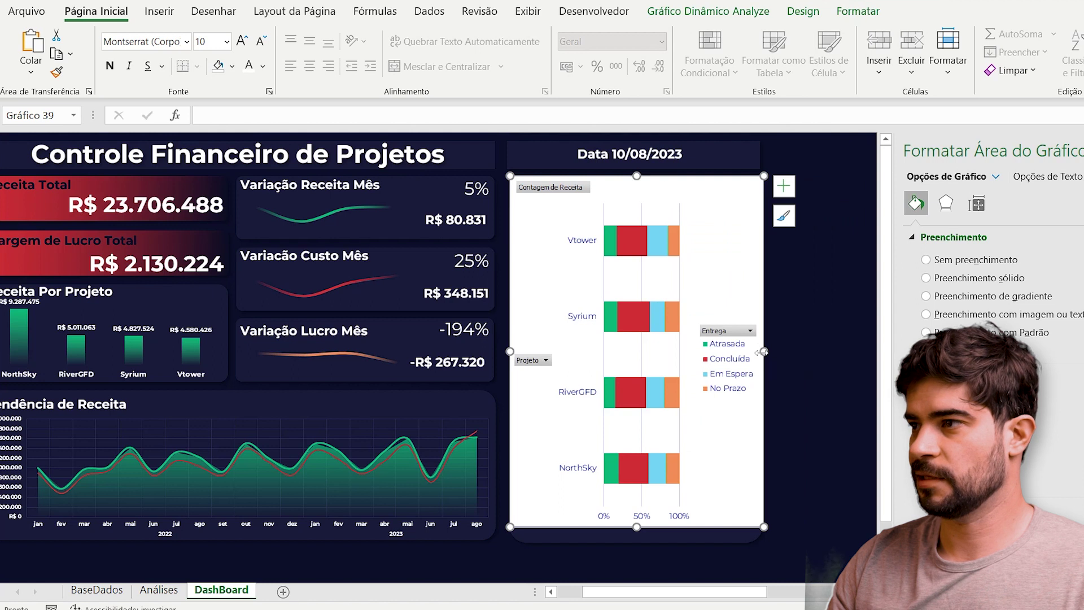
drag(637, 176, 637, 196)
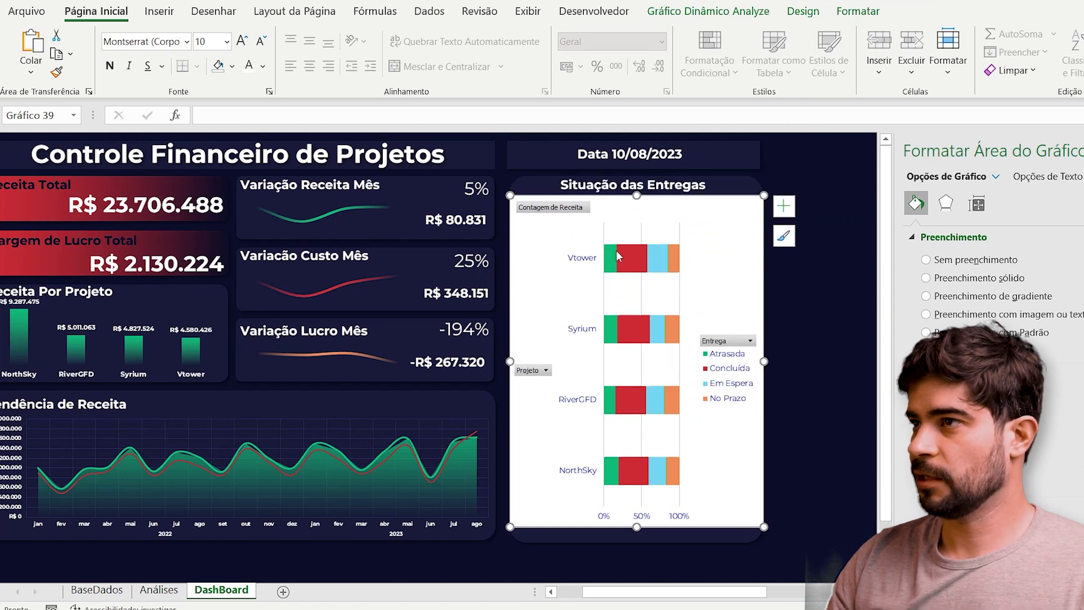
Remove the deliveries chart's background fill and outline, and hide all its field buttons.
click(859, 12)
click(439, 35)
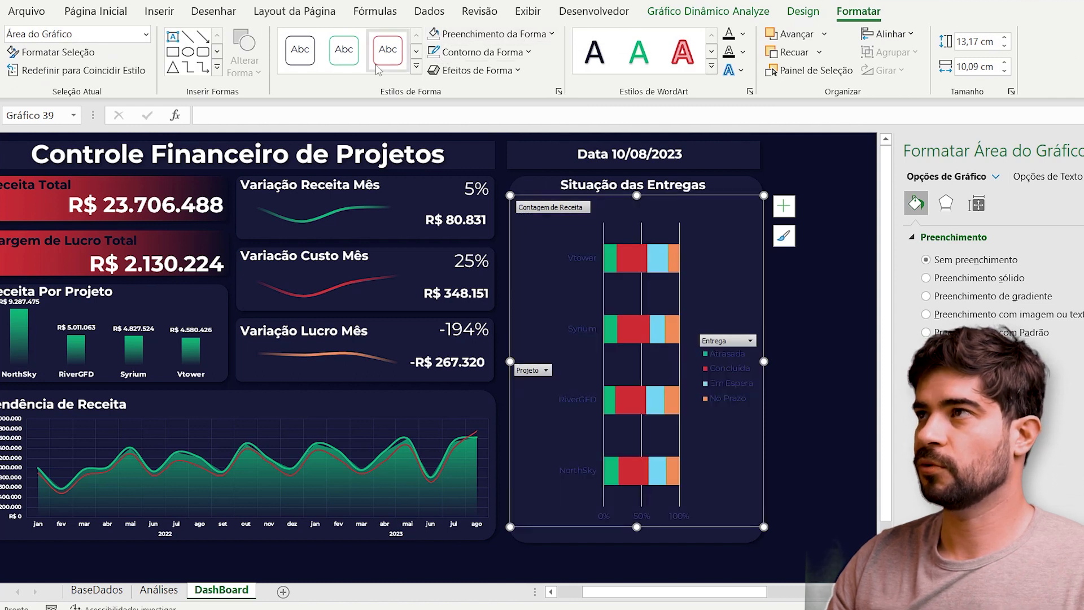
click(699, 15)
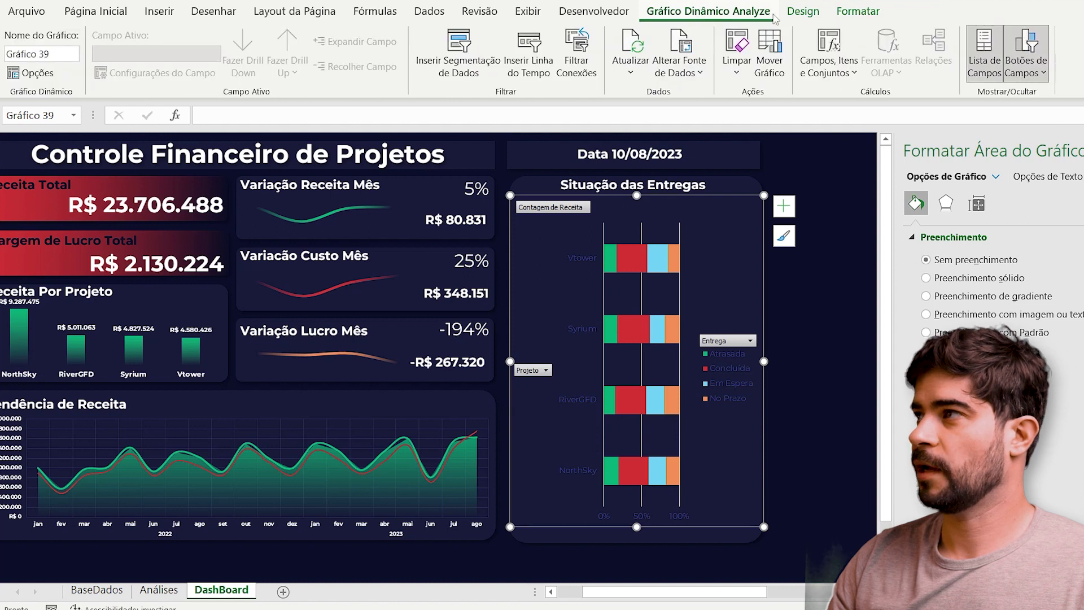
click(1032, 48)
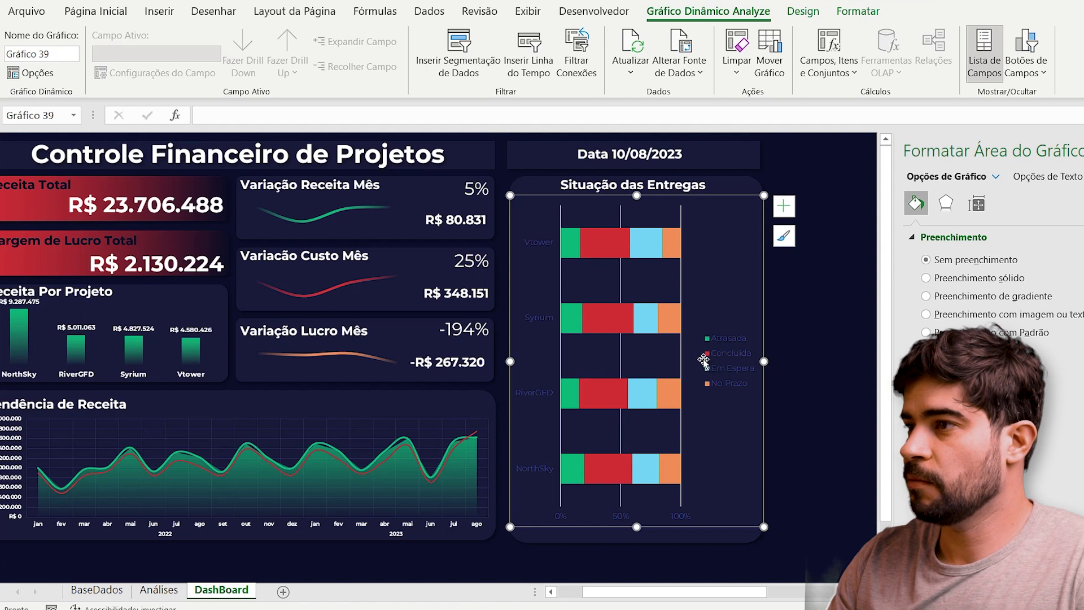
Place the legend of the Situação das Entregas chart above the bars.
click(790, 210)
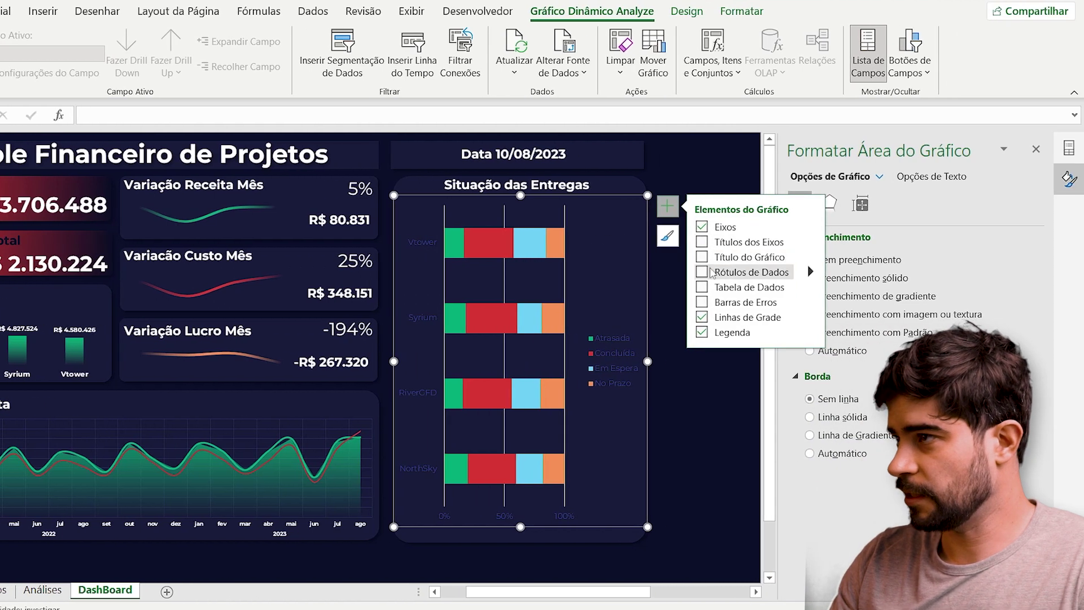
mouse_move(820, 337)
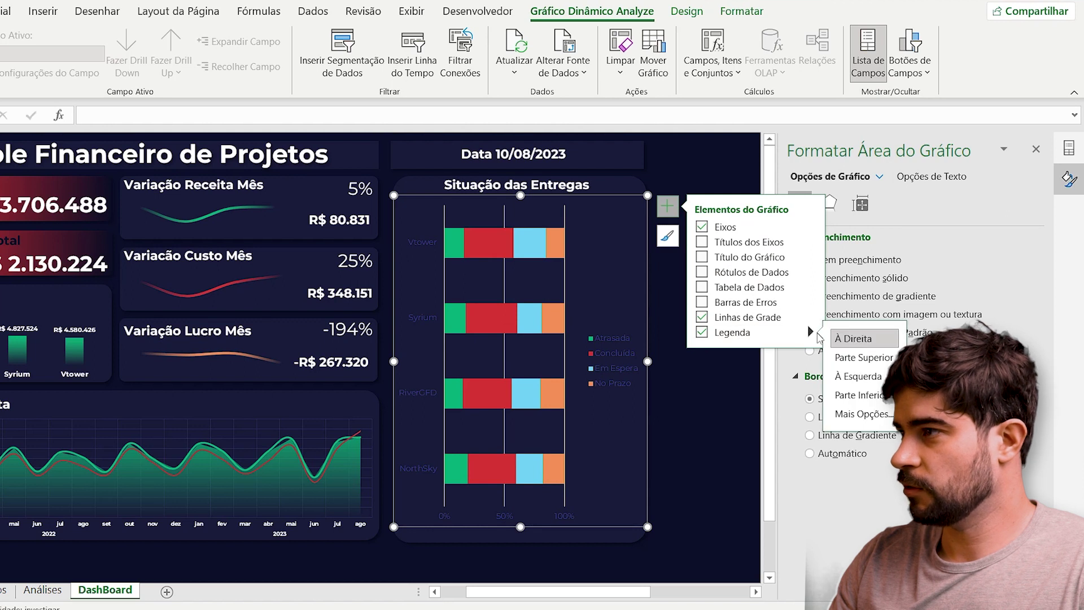
click(846, 359)
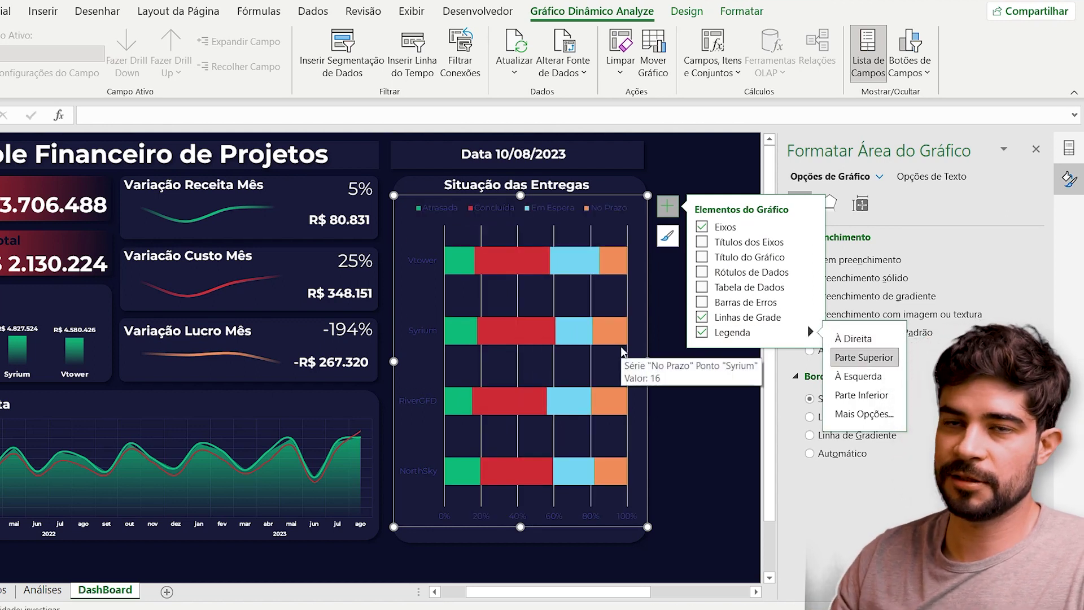
click(675, 174)
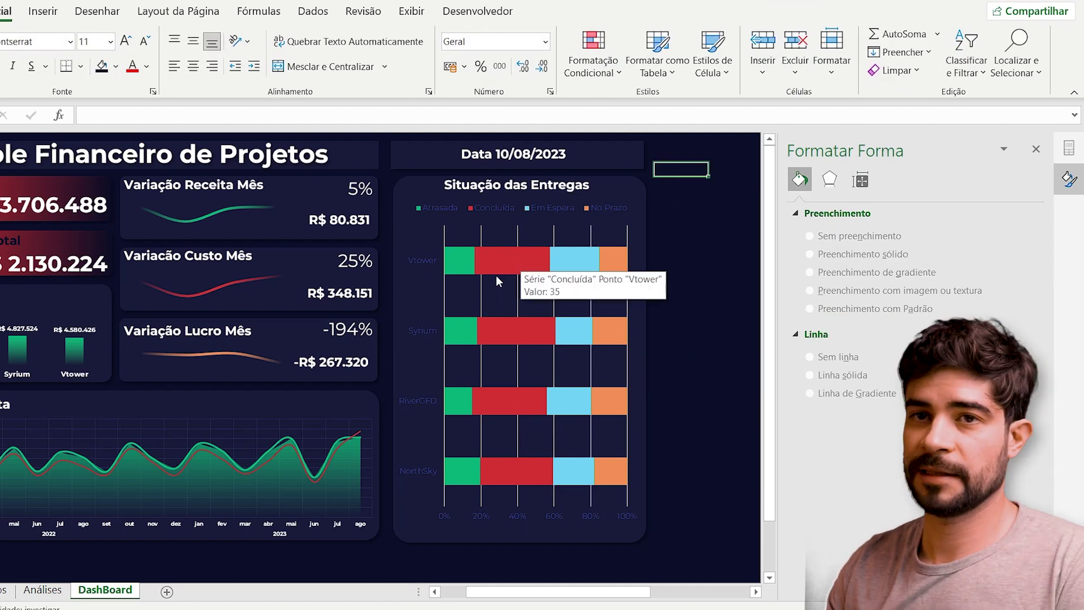
Format the project names on the deliveries chart's vertical axis in white, bold, size 8 text.
click(424, 258)
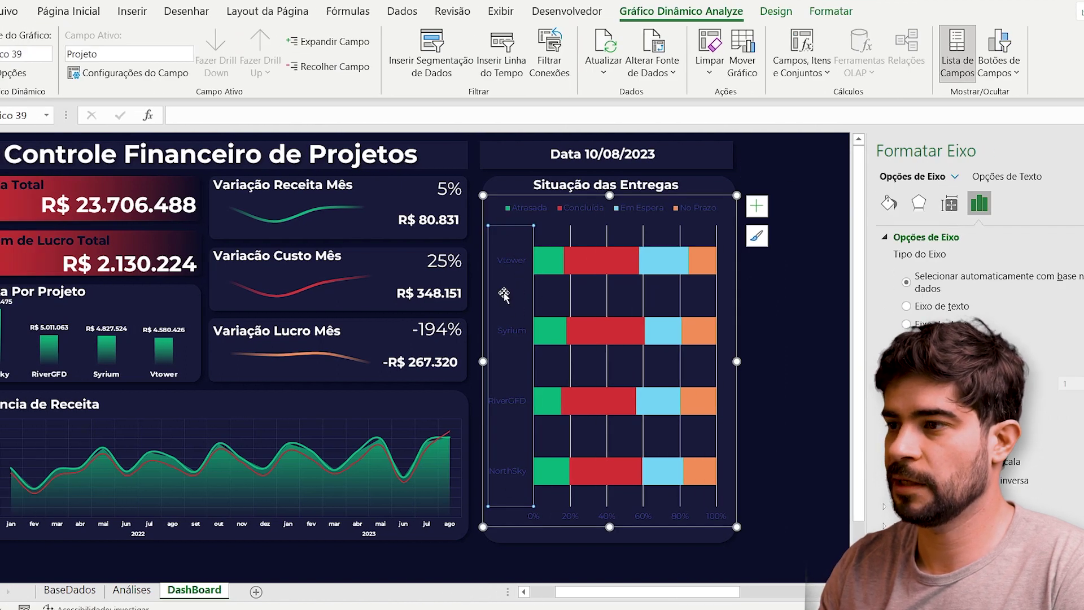
click(68, 11)
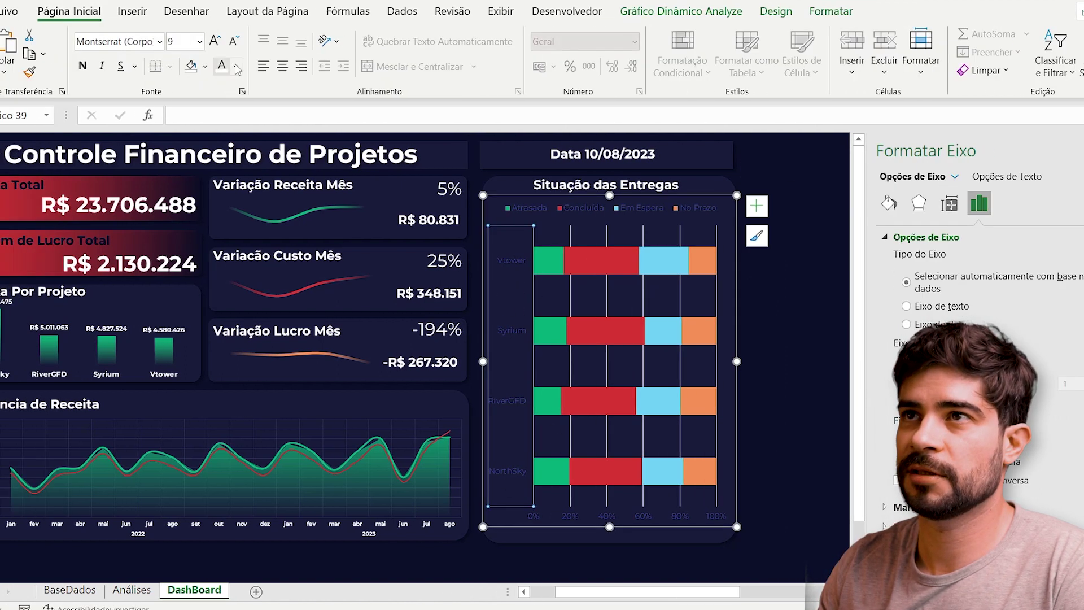
click(221, 69)
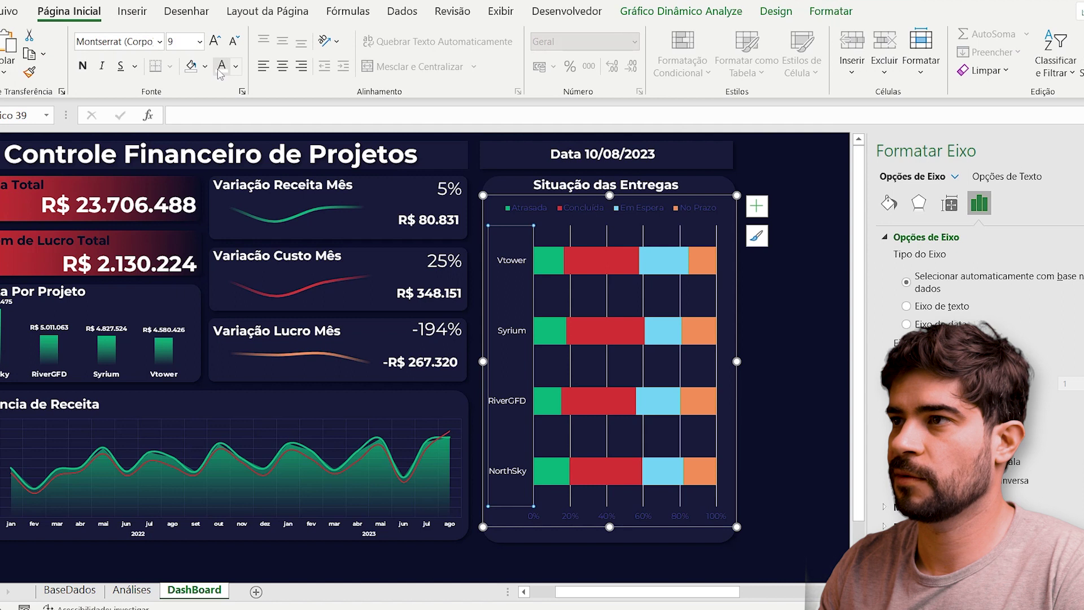
click(82, 66)
click(199, 41)
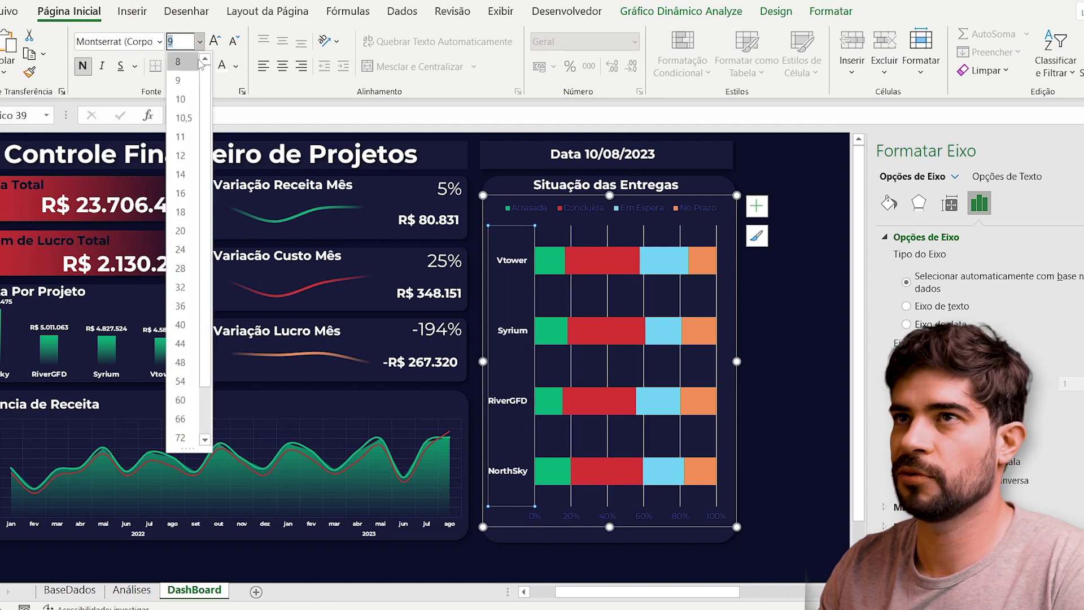
click(180, 63)
Format the percentage labels on the deliveries chart's horizontal axis in white, bold, size 10 text.
click(540, 516)
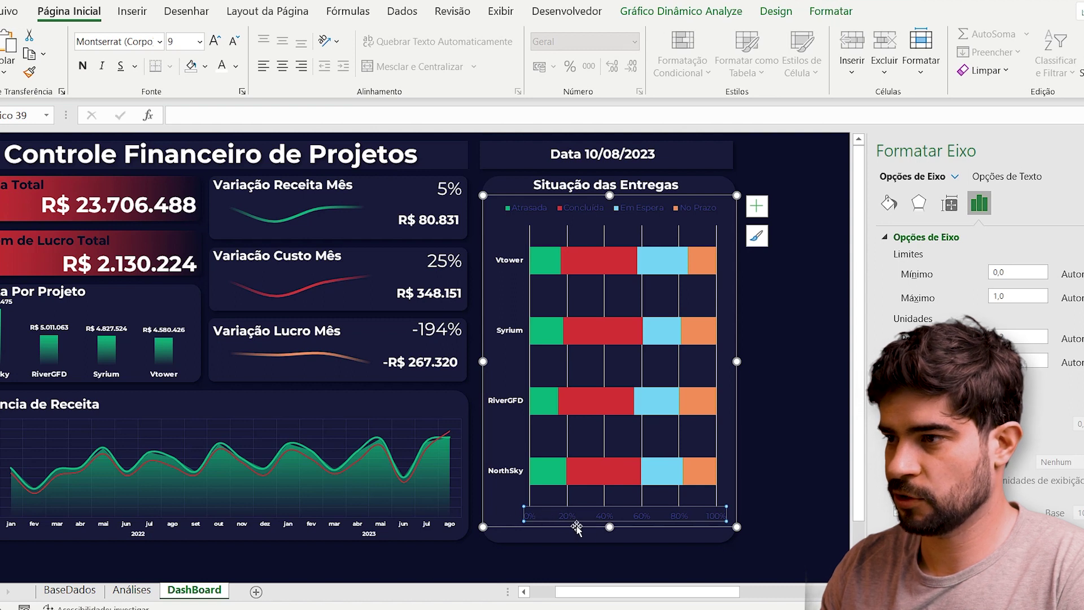
click(223, 68)
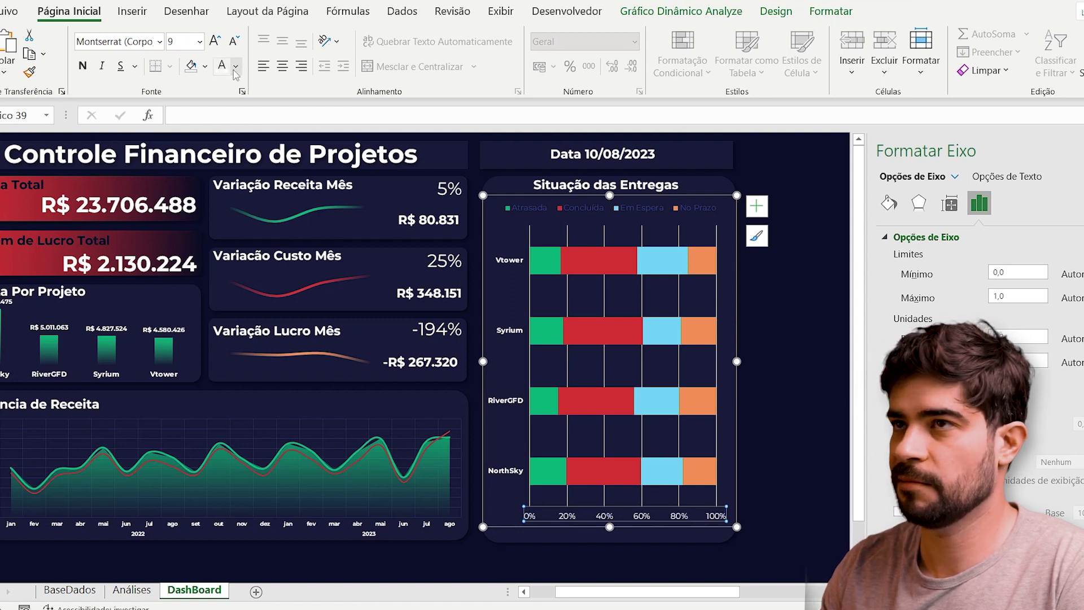
key(ctrl+n)
click(214, 41)
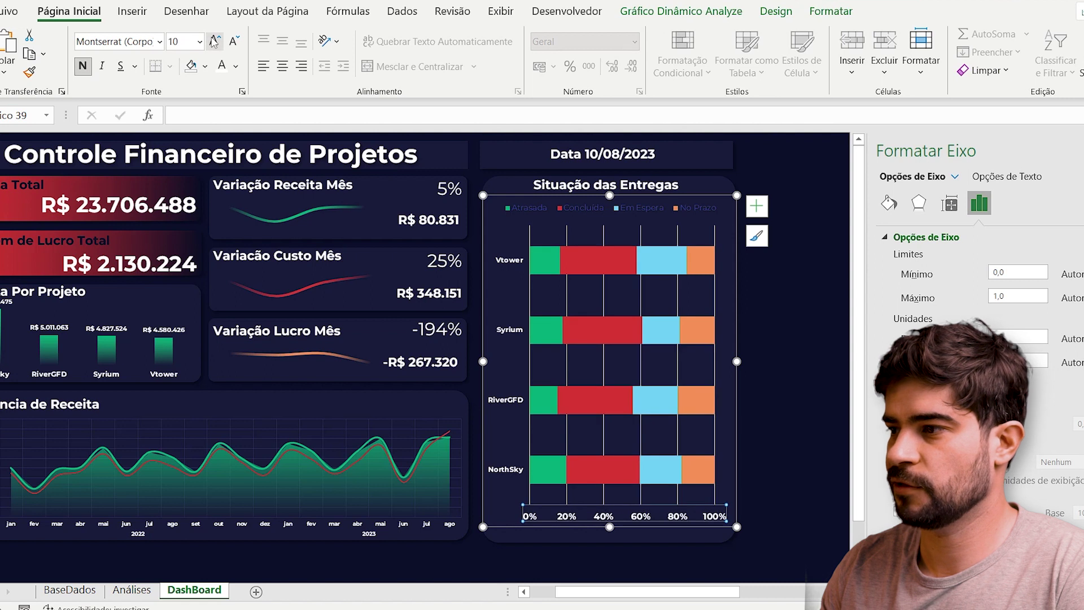
click(214, 41)
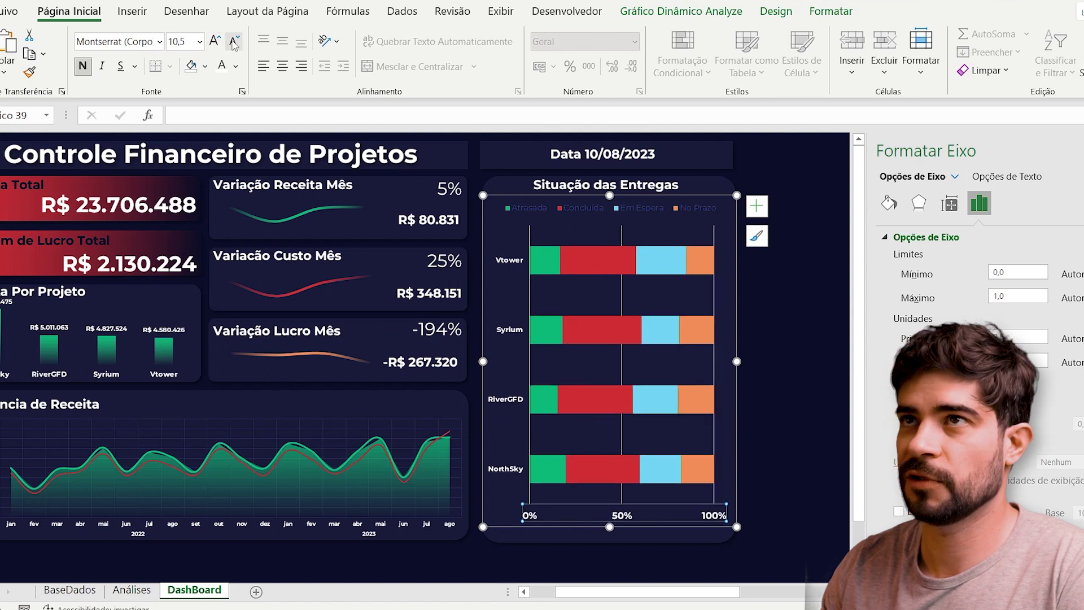
click(233, 42)
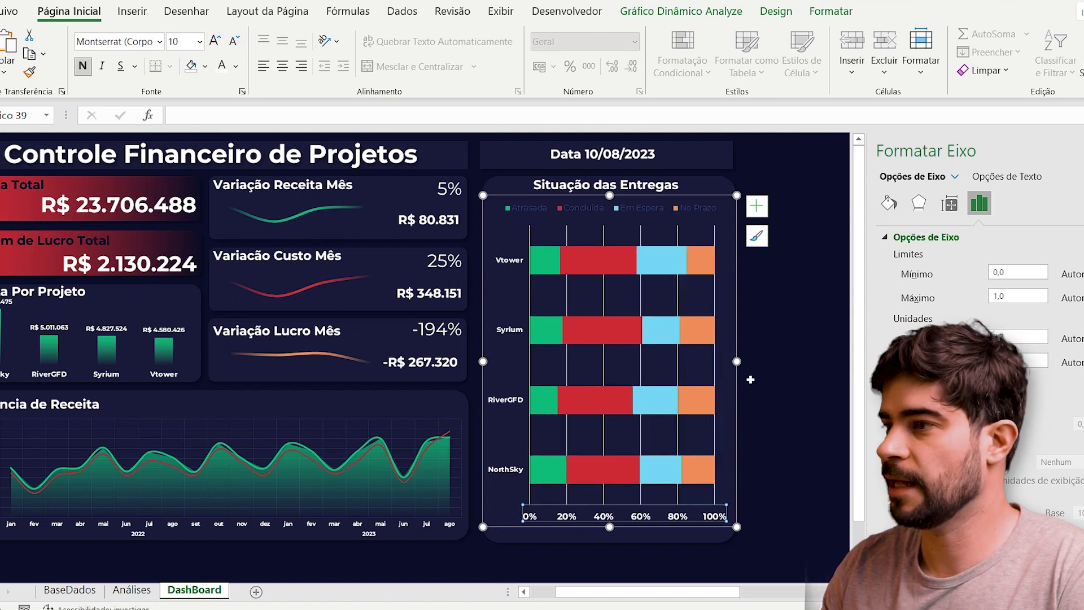
click(770, 395)
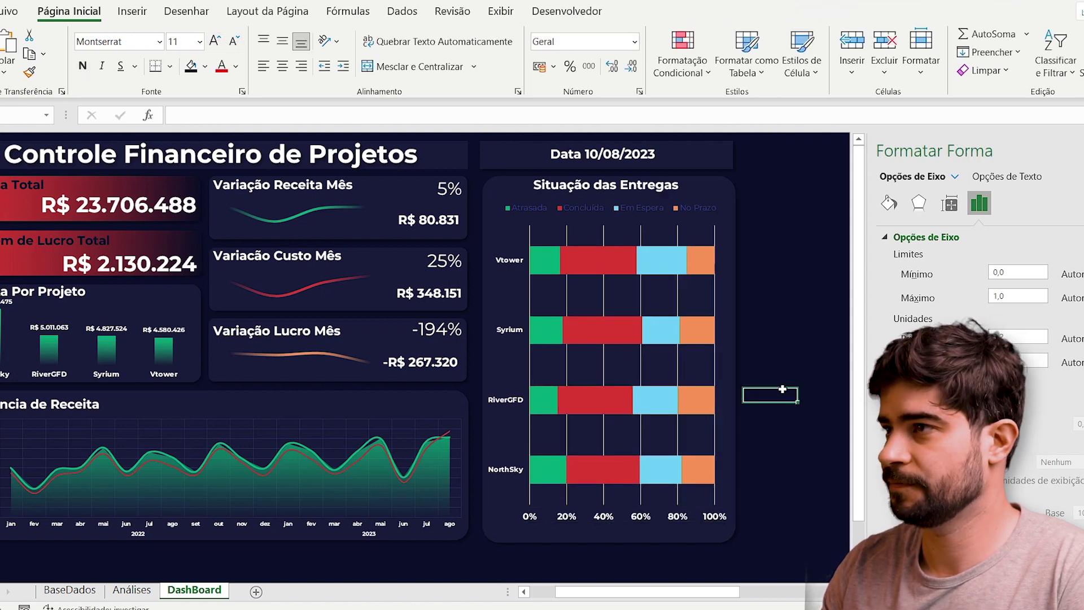
Give the deliveries chart's vertical gridlines a solid indigo theme-color line with 33% transparency.
click(528, 231)
click(567, 232)
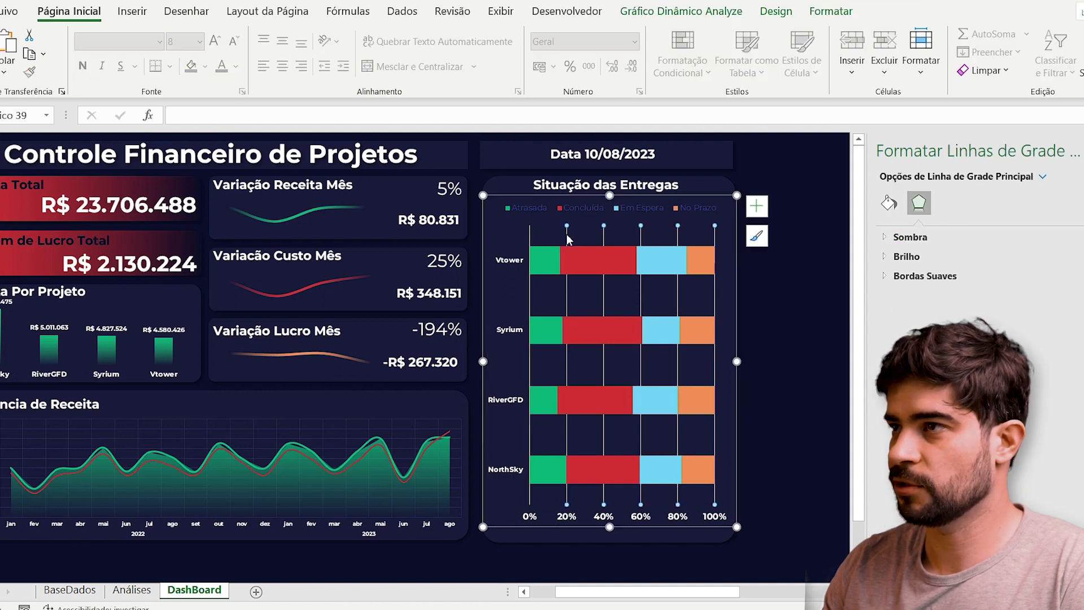
right_click(567, 234)
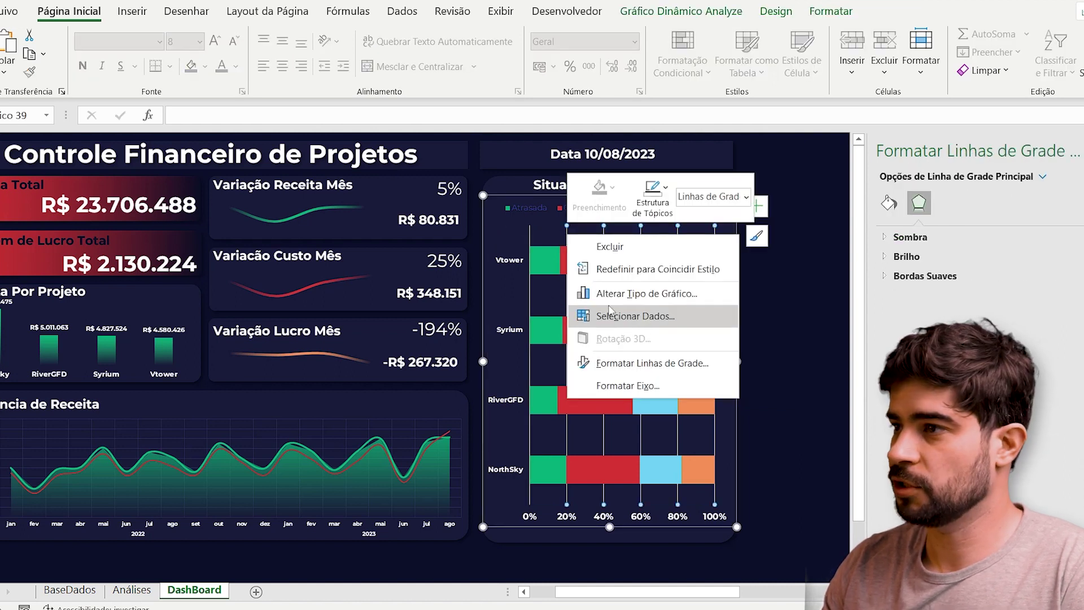
click(658, 365)
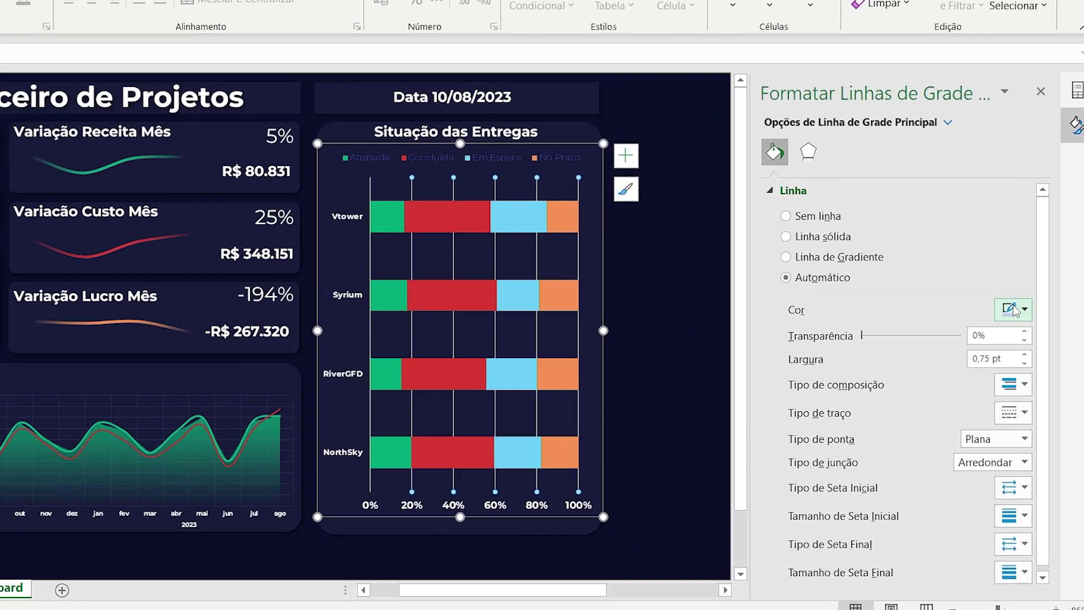
click(1012, 310)
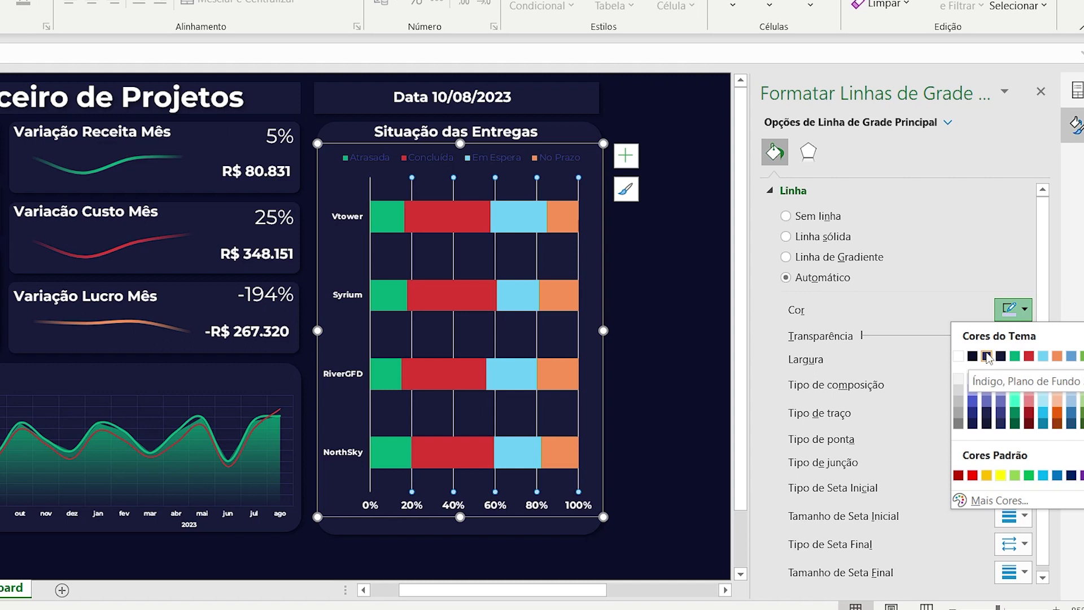
click(987, 356)
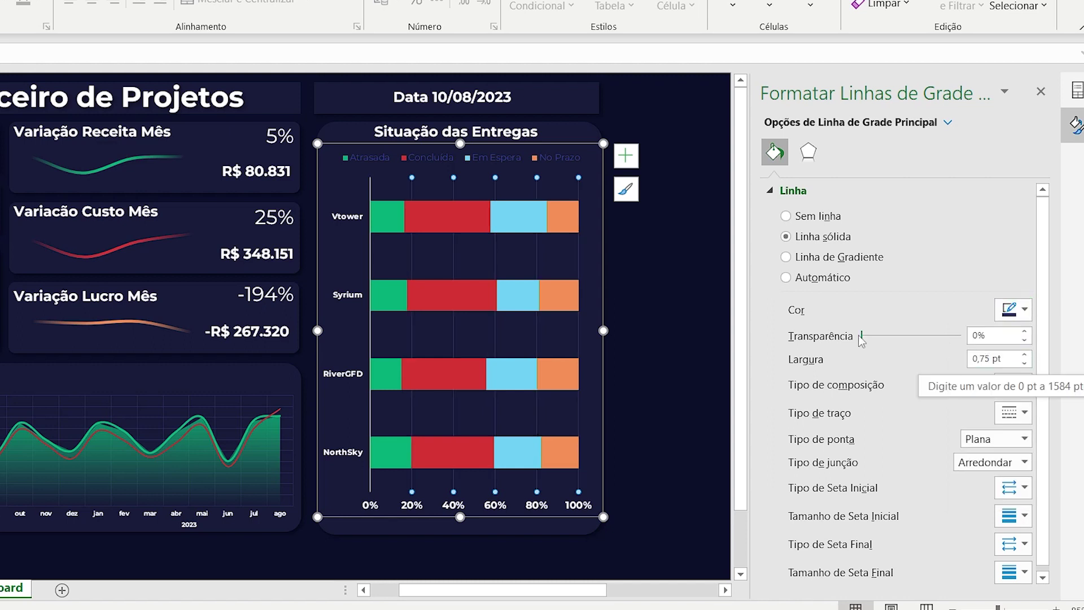
drag(874, 343, 892, 343)
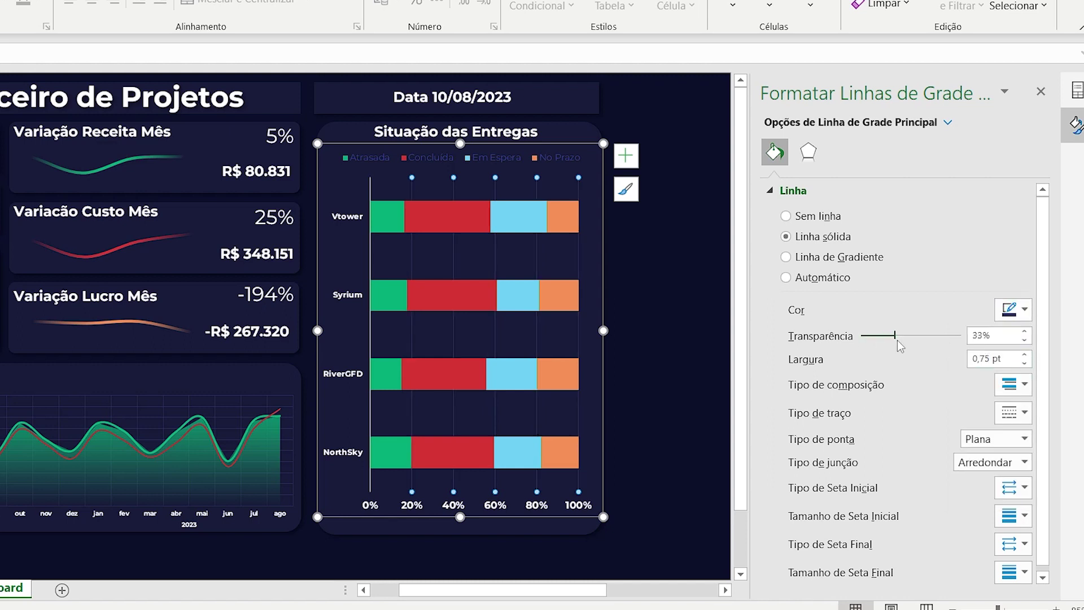
click(679, 318)
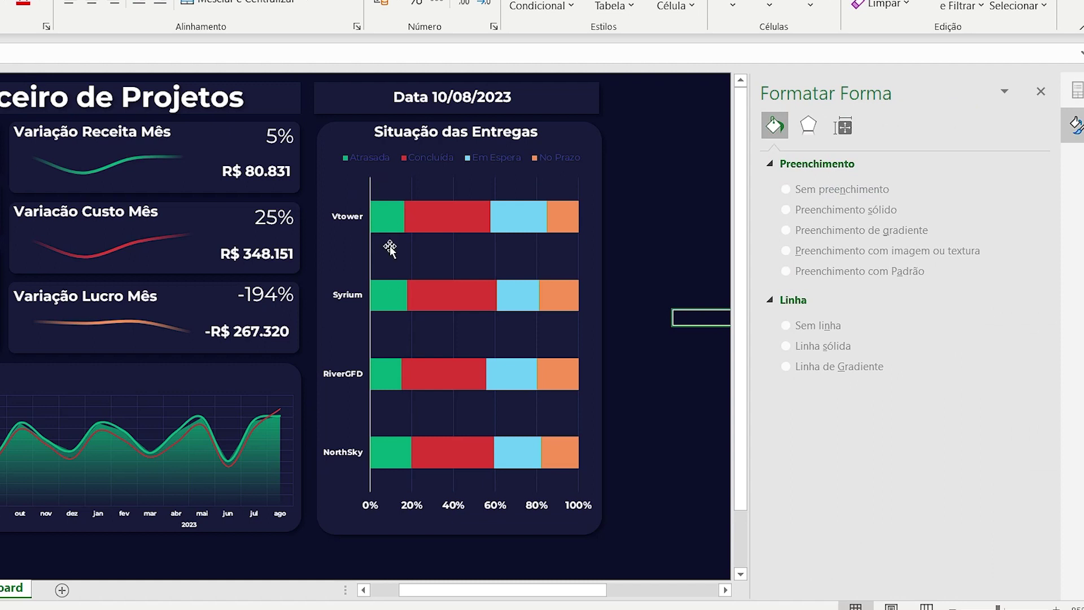
Tone down the white vertical axis line at 0% on the deliveries chart so it blends with the dark background.
click(372, 186)
click(373, 187)
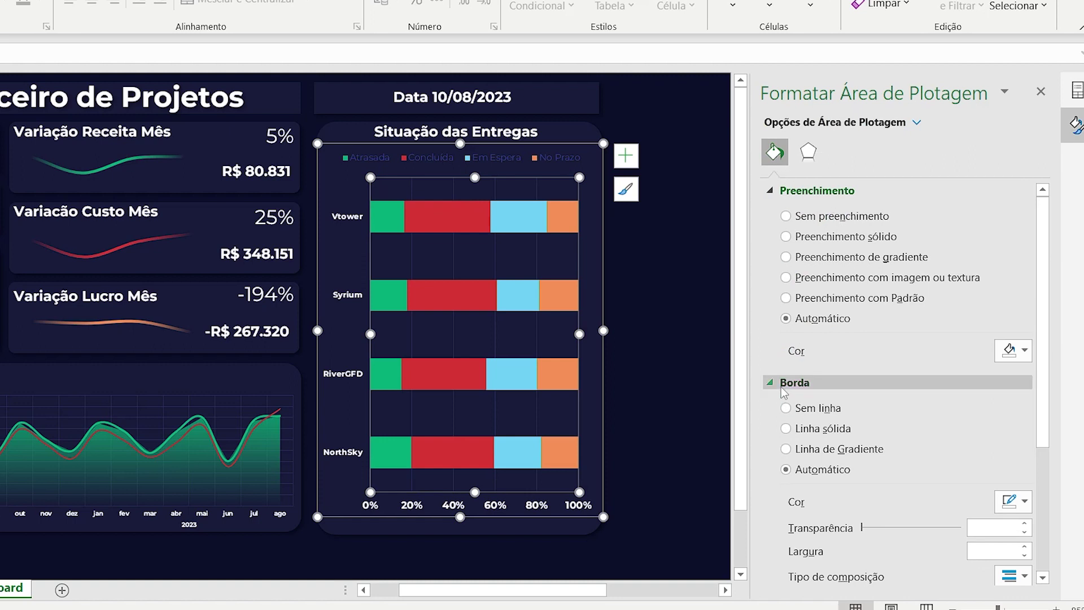
click(700, 385)
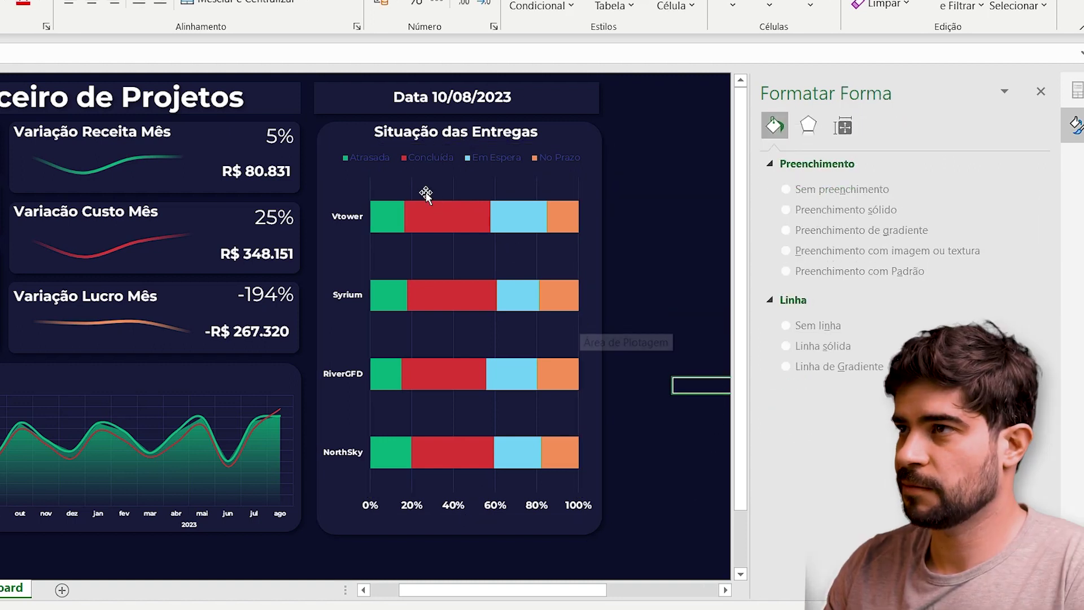
Format the legend text of the Situação das Entregas chart in white and bold.
click(370, 157)
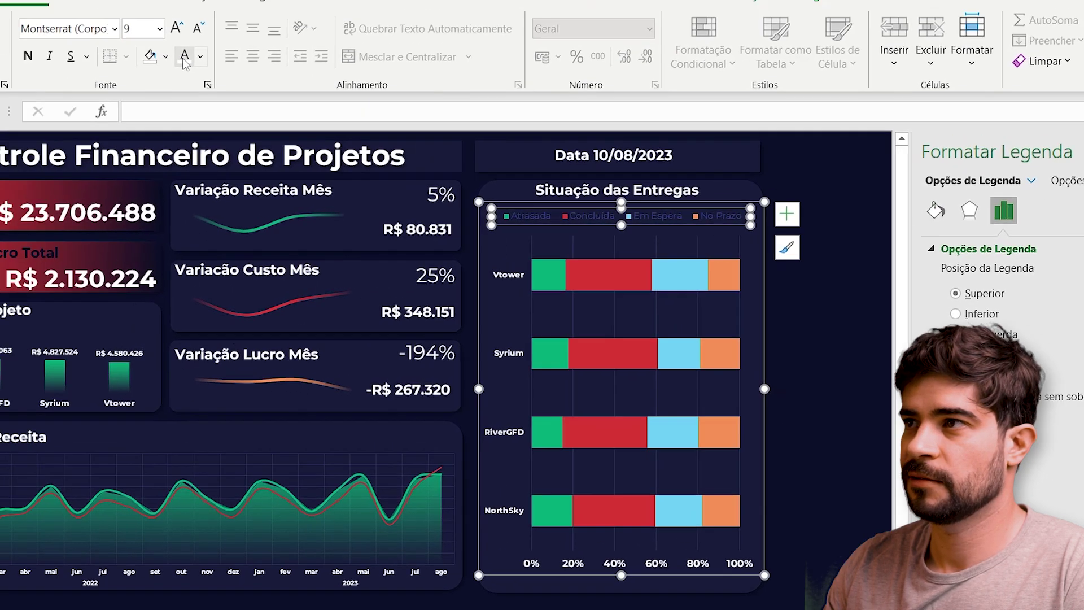
click(254, 83)
click(100, 83)
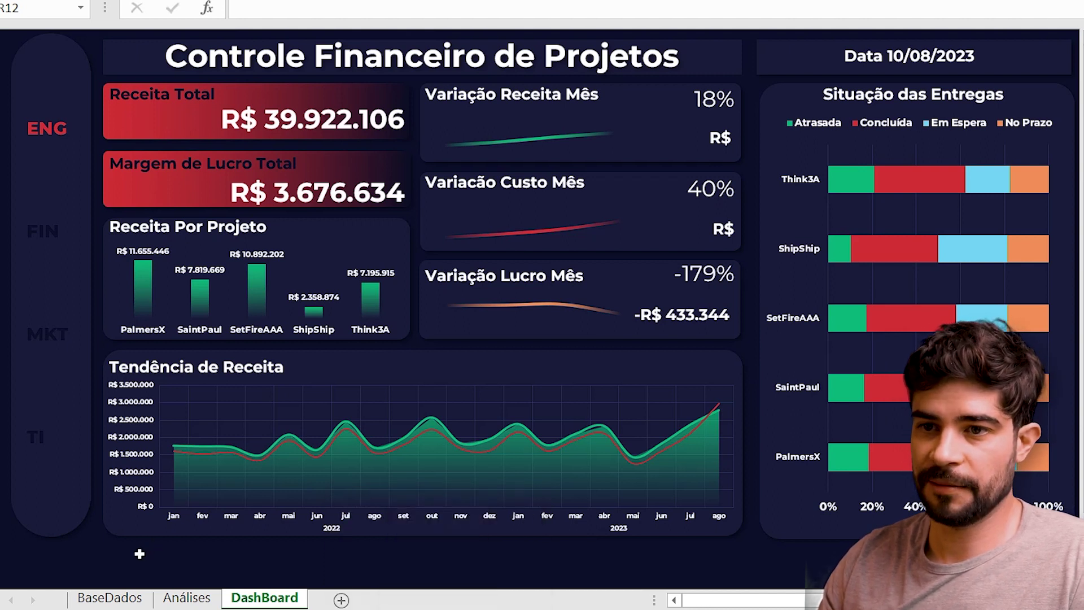
Filter the dashboard by the FIN department and by the MKT department to check how the charts respond.
click(52, 231)
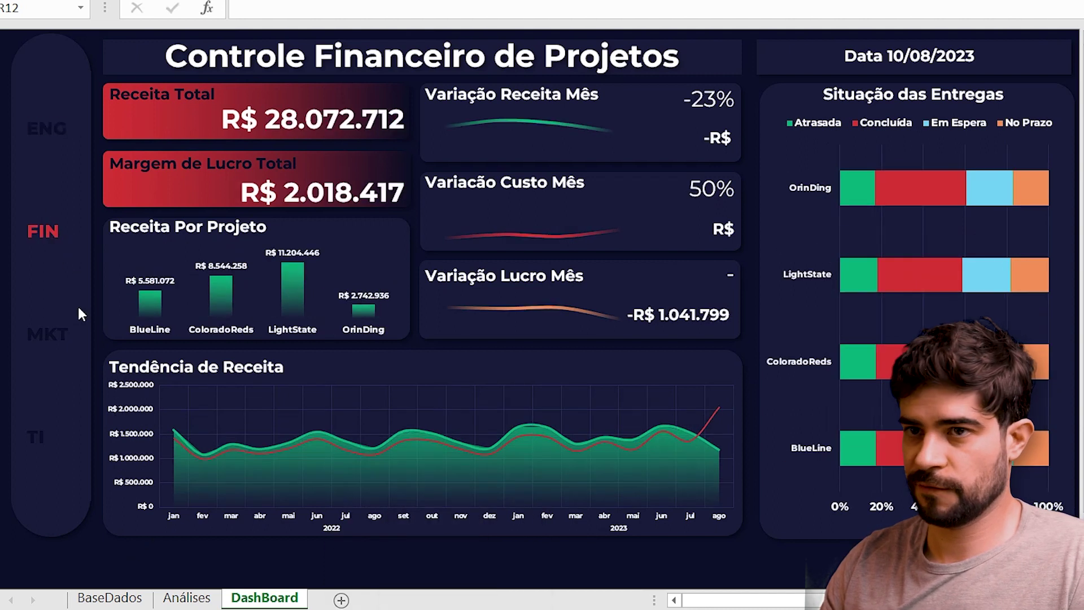
click(66, 335)
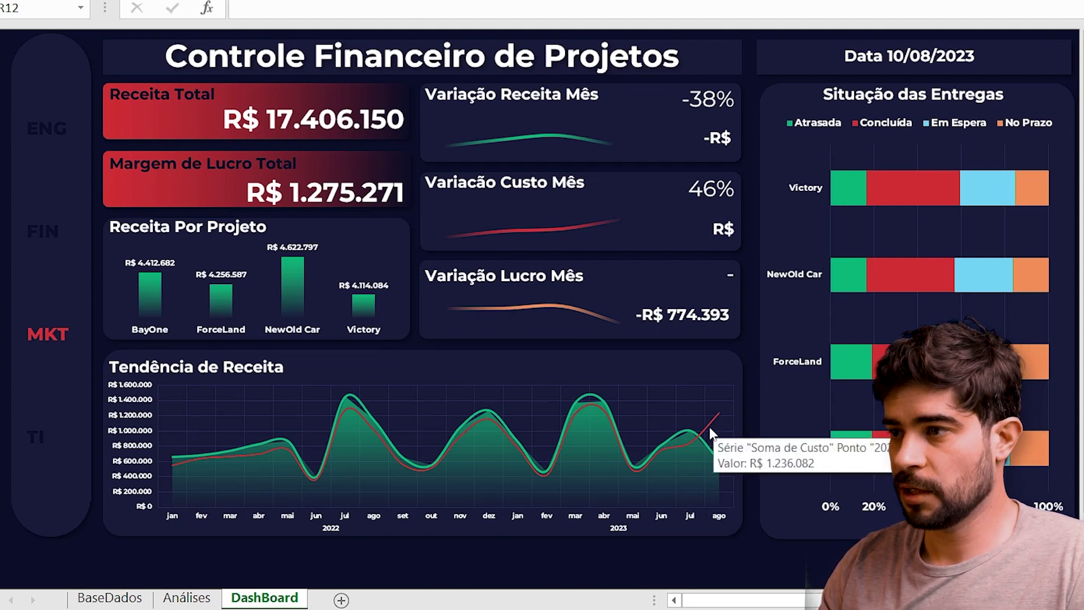
Go to the BaseDados sheet and find the first empty row, 2007, below the last record.
click(110, 598)
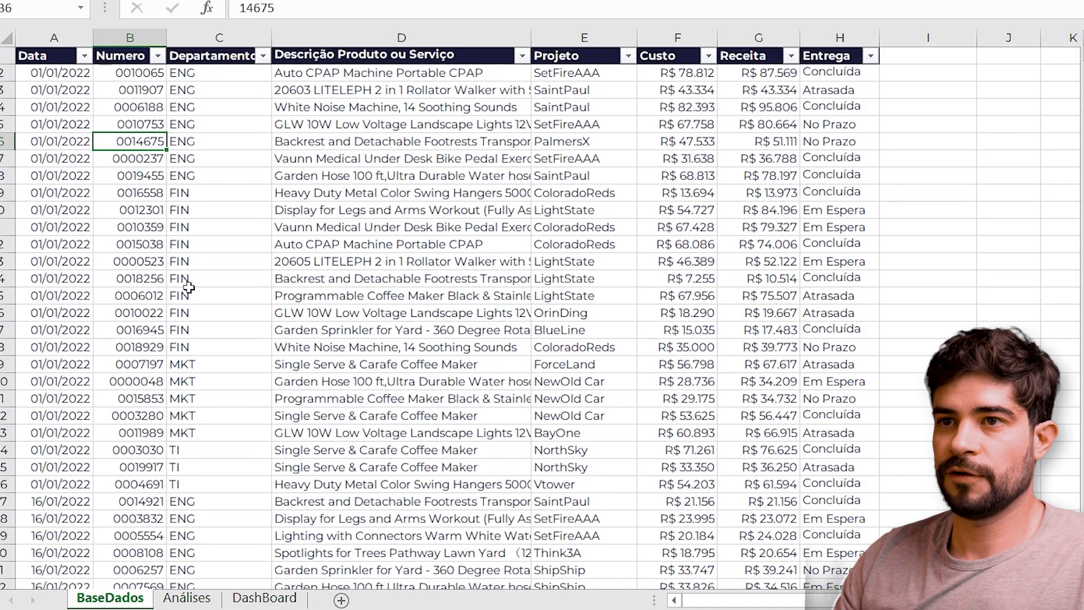
scroll(322, 261, down, 2)
click(336, 174)
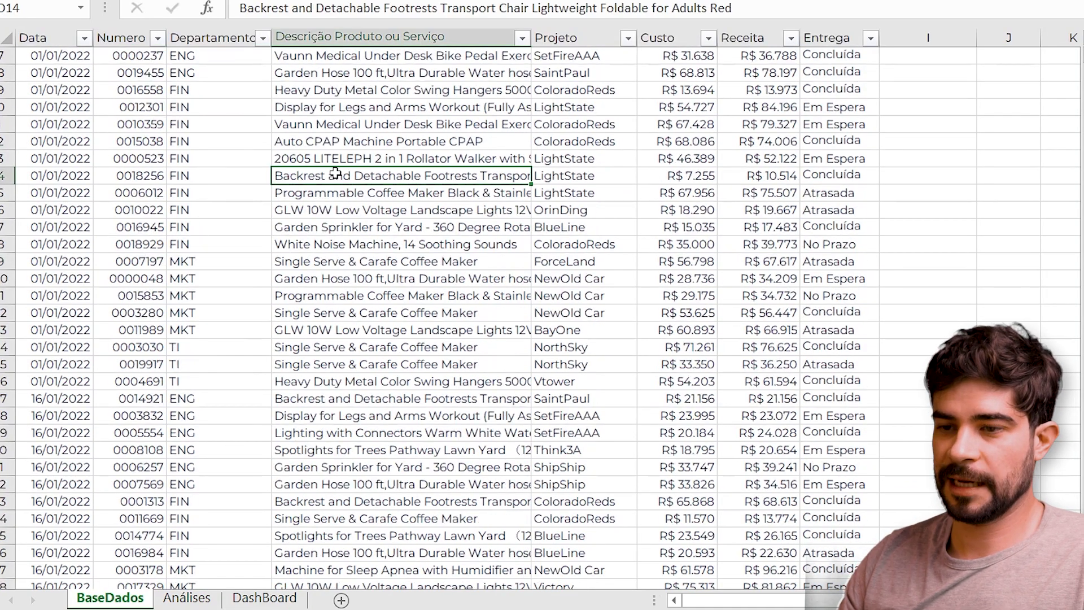
key(ctrl+Down)
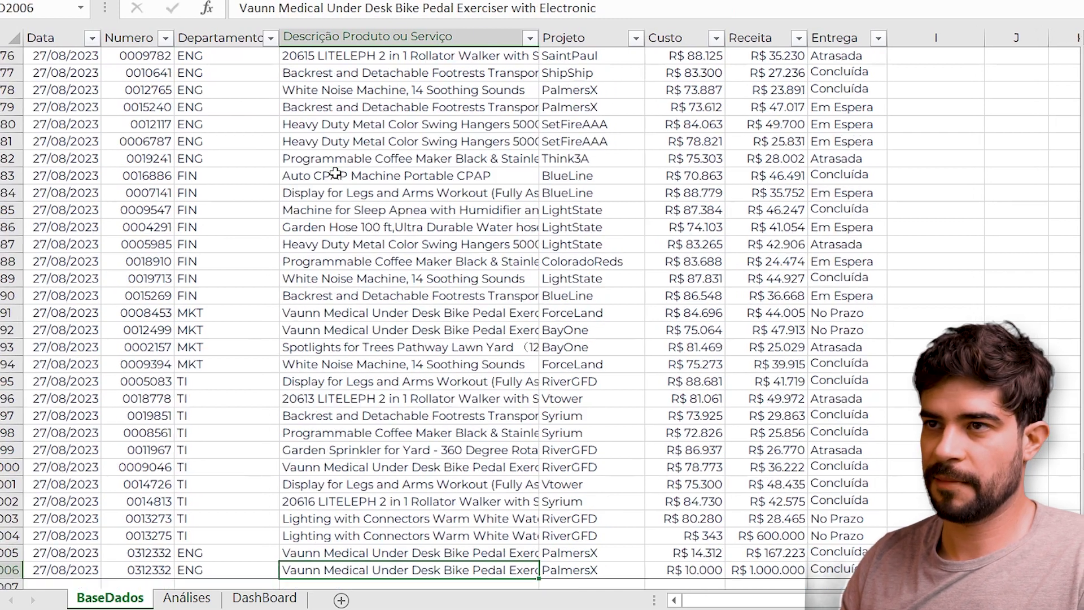
key(Down)
key(Up)
key(Tab)
key(Tab)
key(Tab)
key(Tab)
key(Tab)
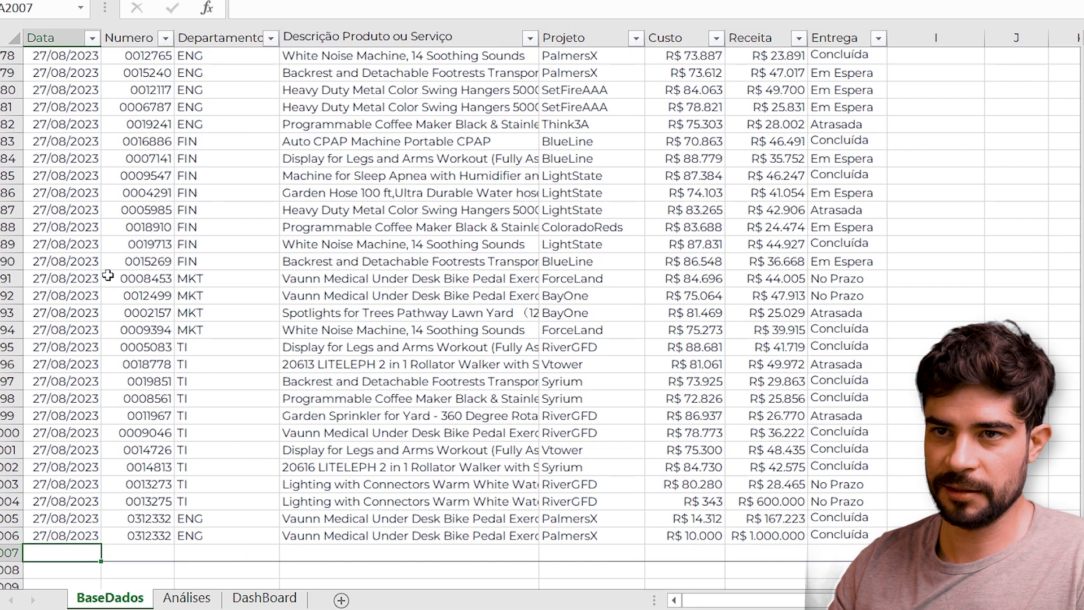
scroll(66, 234, down, 2)
Copy the date 27/08/2023 from the last record into the Data column of row 2007.
click(72, 434)
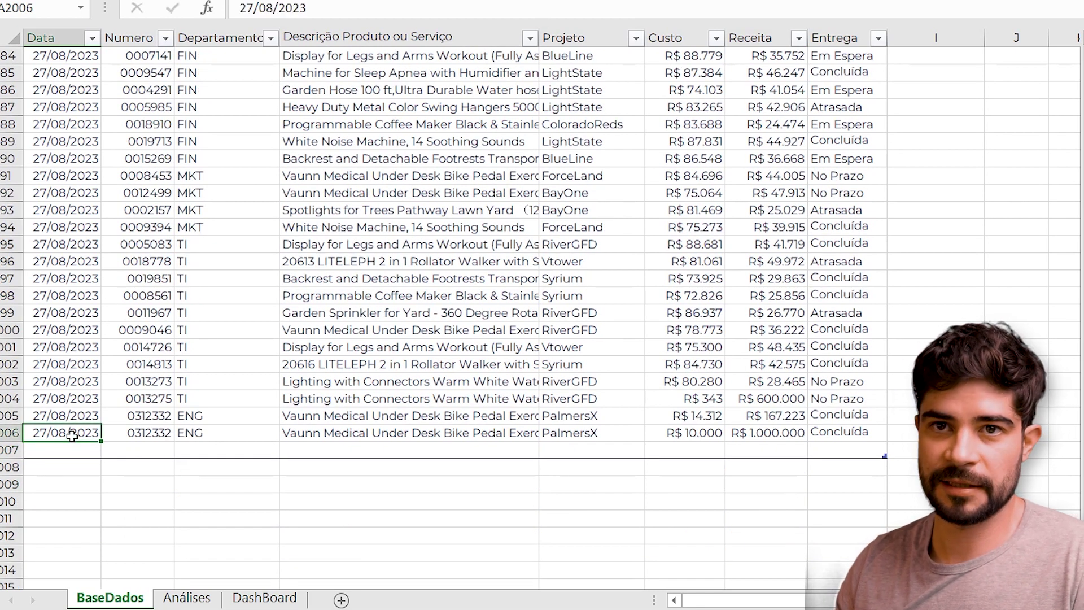
key(ctrl+c)
key(Down)
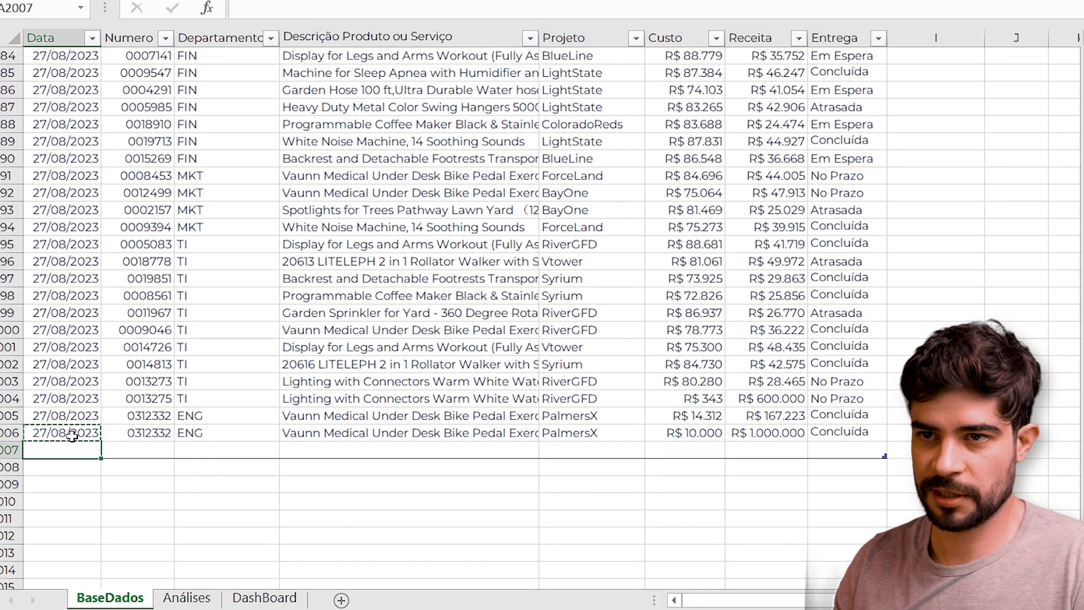
key(ctrl+v)
key(Tab)
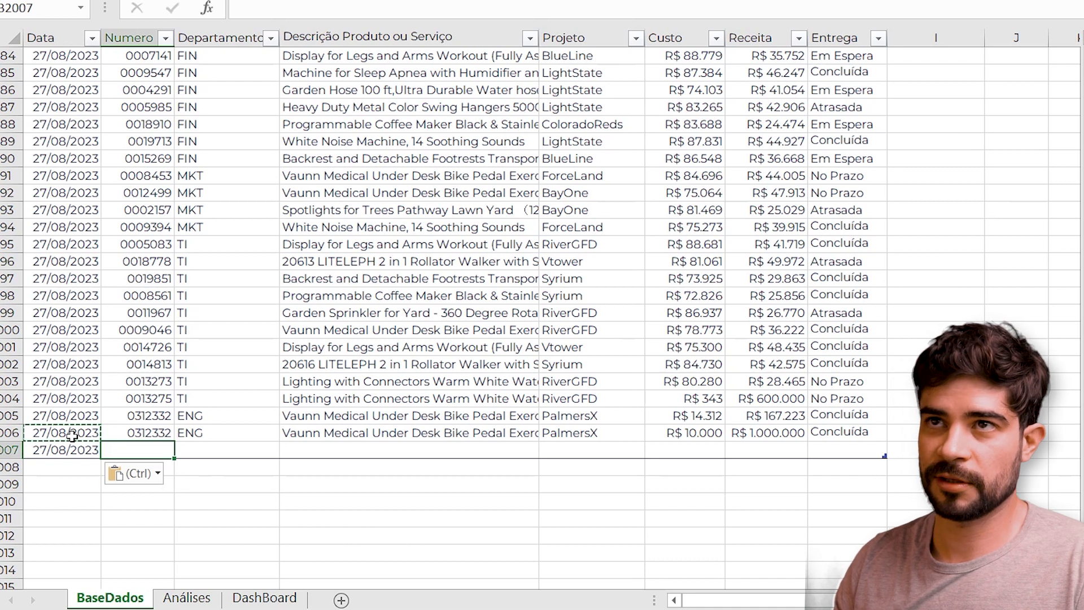
Enter 3234829 as the Numero and MKT as the Departamento of the new record in row 2007.
key(ctrl)
key(Escape)
key(Up)
key(Down)
text(3234829)
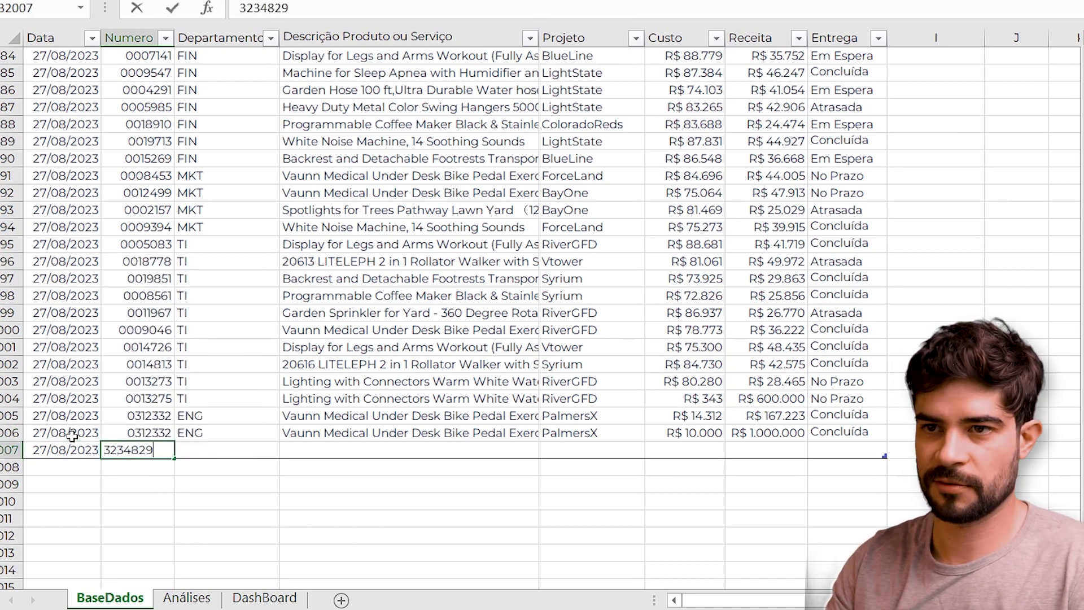
key(Tab)
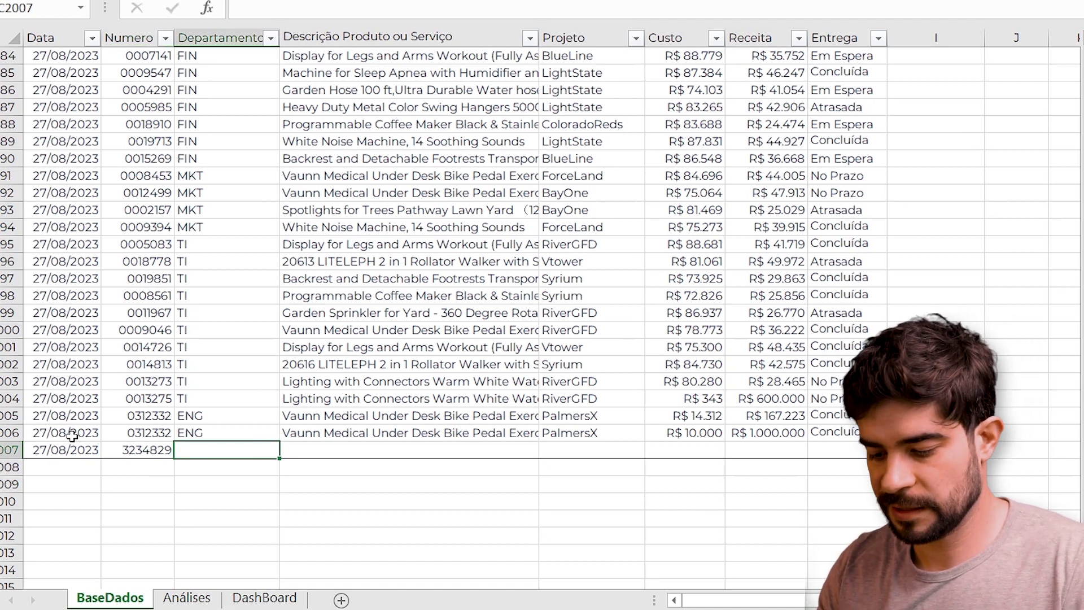
text(MKT)
key(Return)
Copy the "Lighting with Connectors Warm White Waterproof Outdoor" description from row 2004 into the new record in row 2007.
key(Right)
key(Up)
key(Right)
click(362, 434)
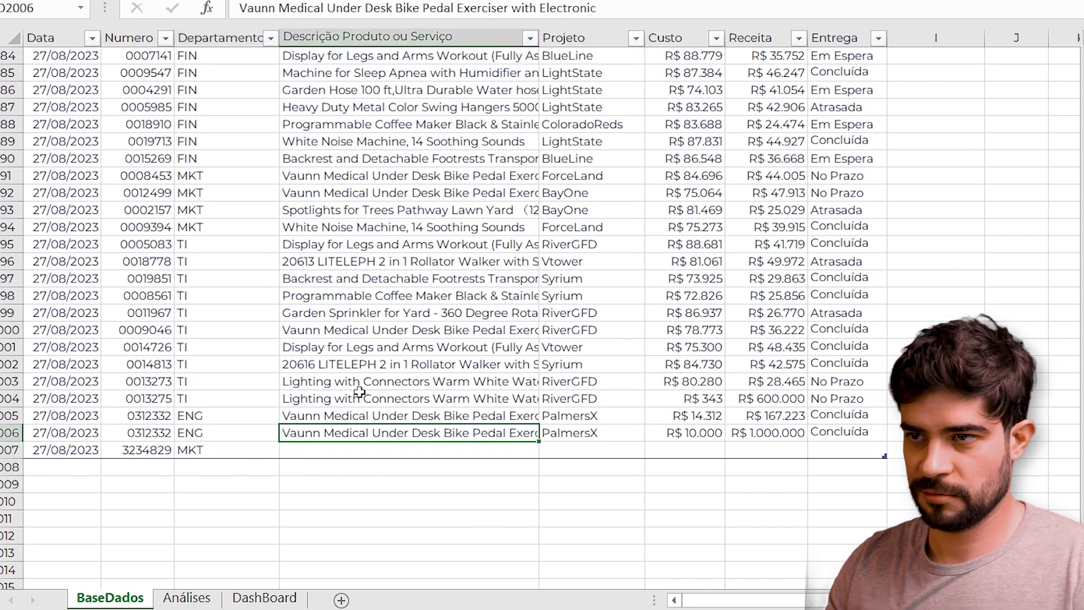
click(358, 400)
key(ctrl+c)
key(Down)
key(Down)
key(Down)
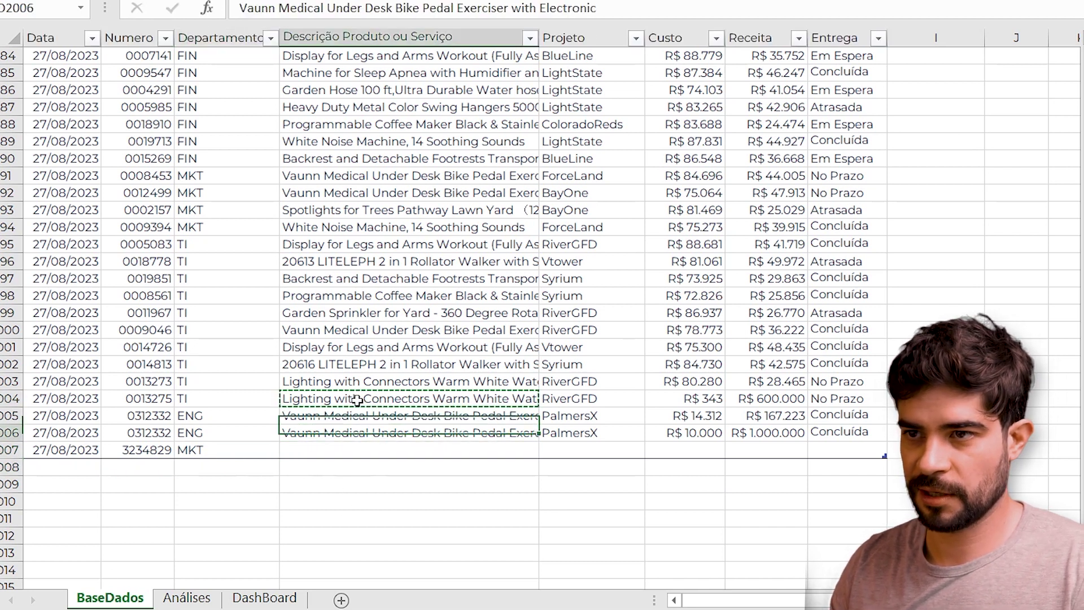
key(ctrl+v)
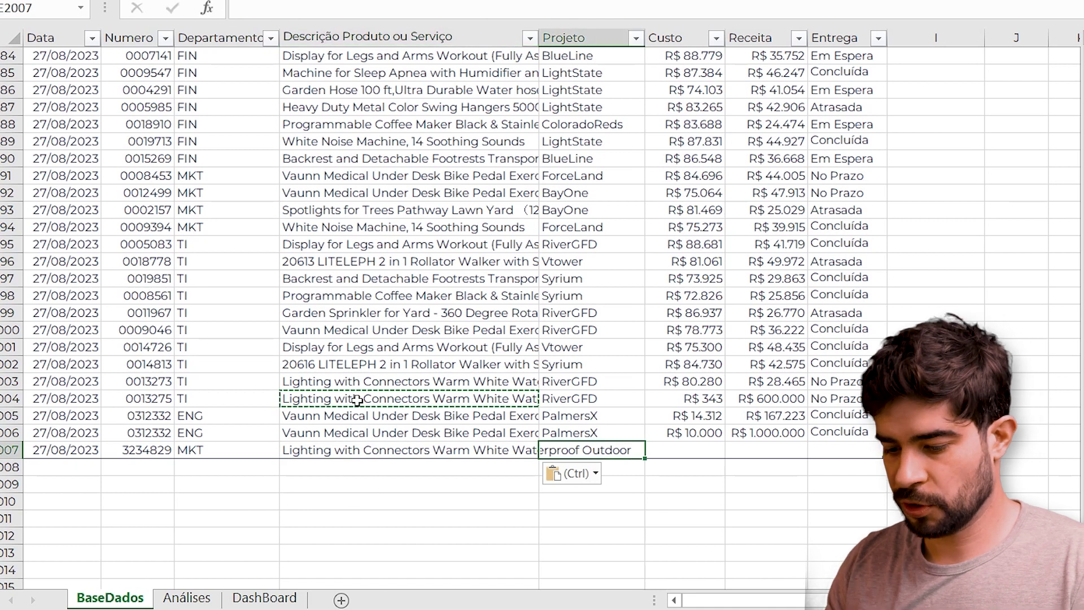
Enter ForceLand as the Projeto of the new record in row 2007.
key(Right)
text(Forcel)
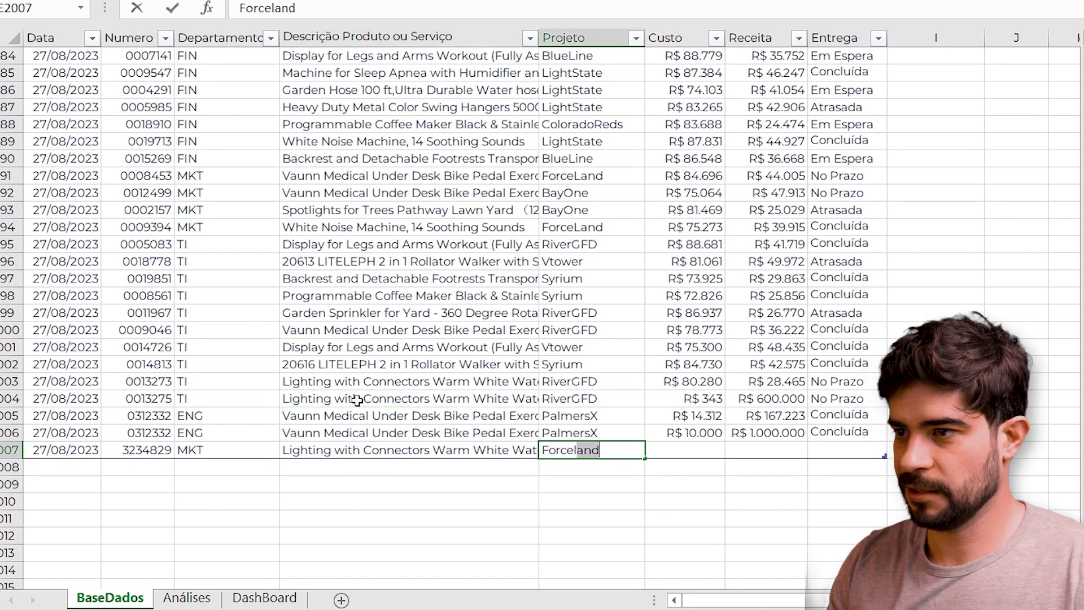
key(Return)
key(Up)
Enter R$ 10.000 as the Custo and R$ 1.000.000 as the Receita of the new record in row 2007.
key(Right)
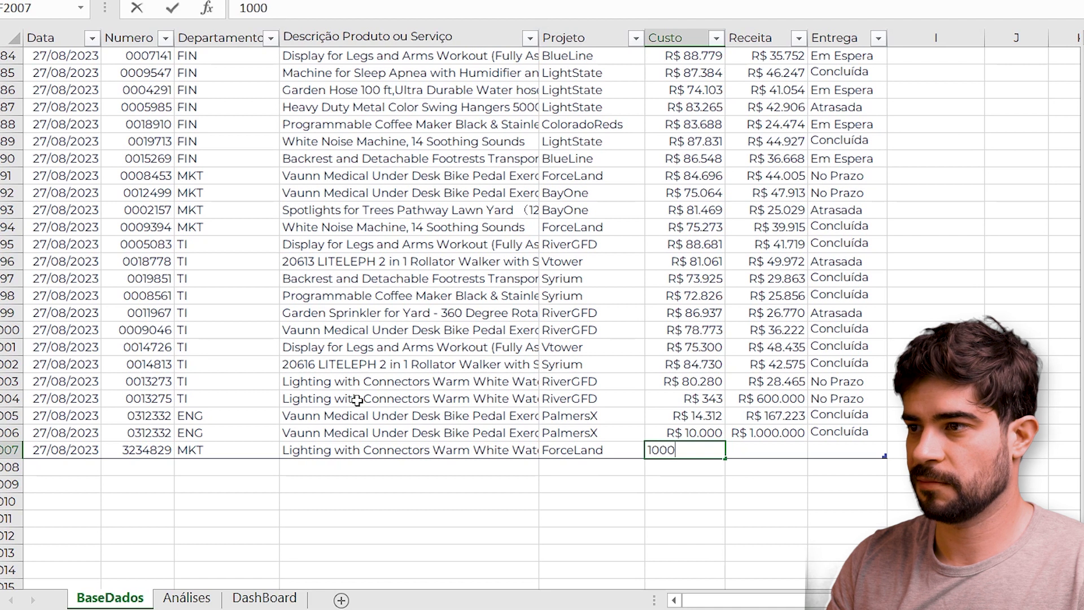
key(Return)
key(Right)
key(Up)
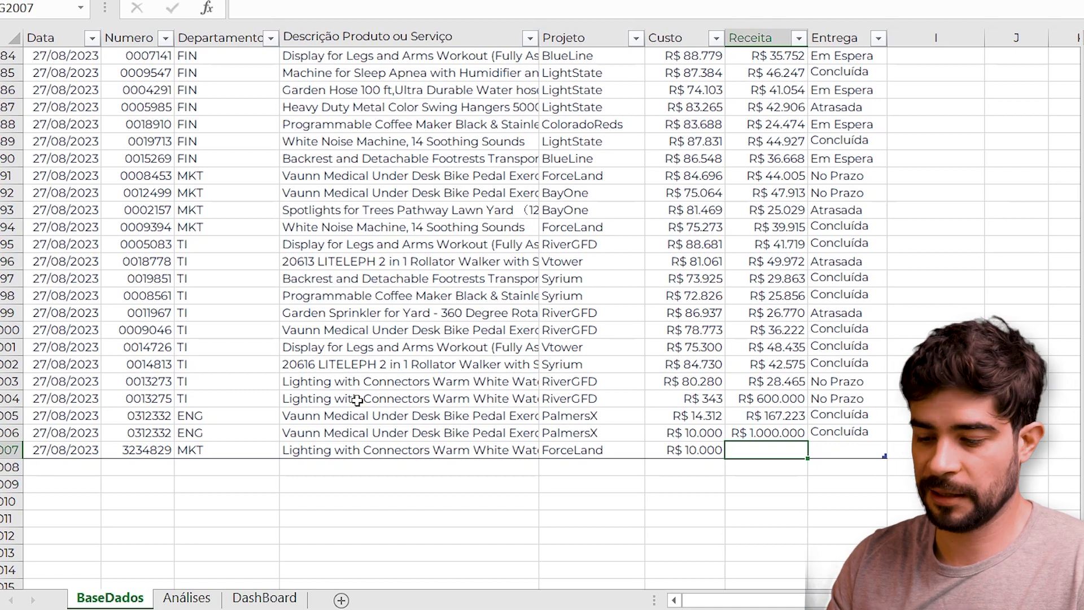
text(1.000.000)
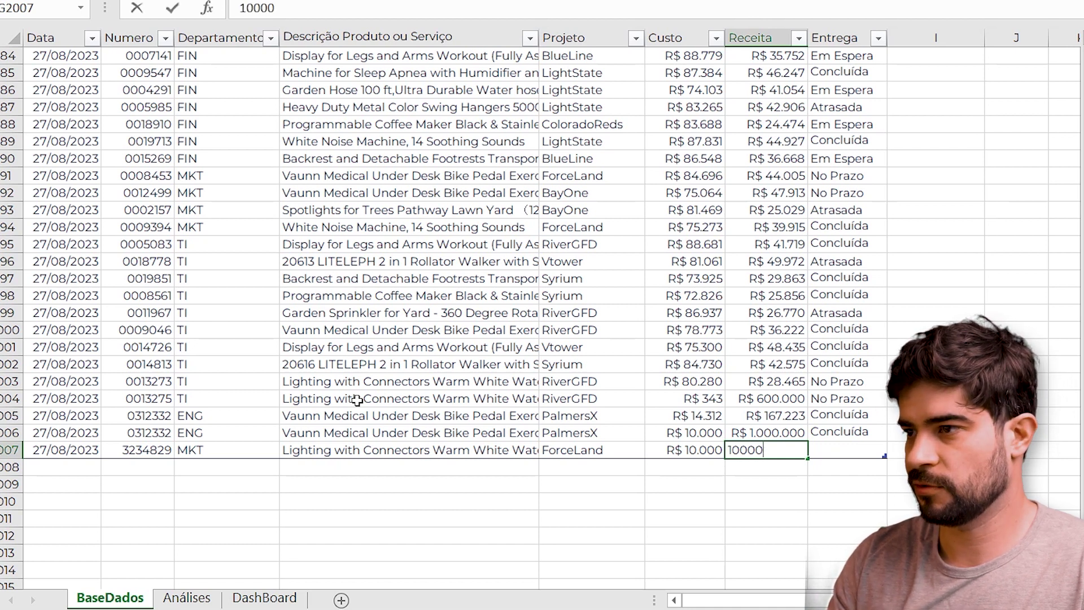
key(Return)
key(Up)
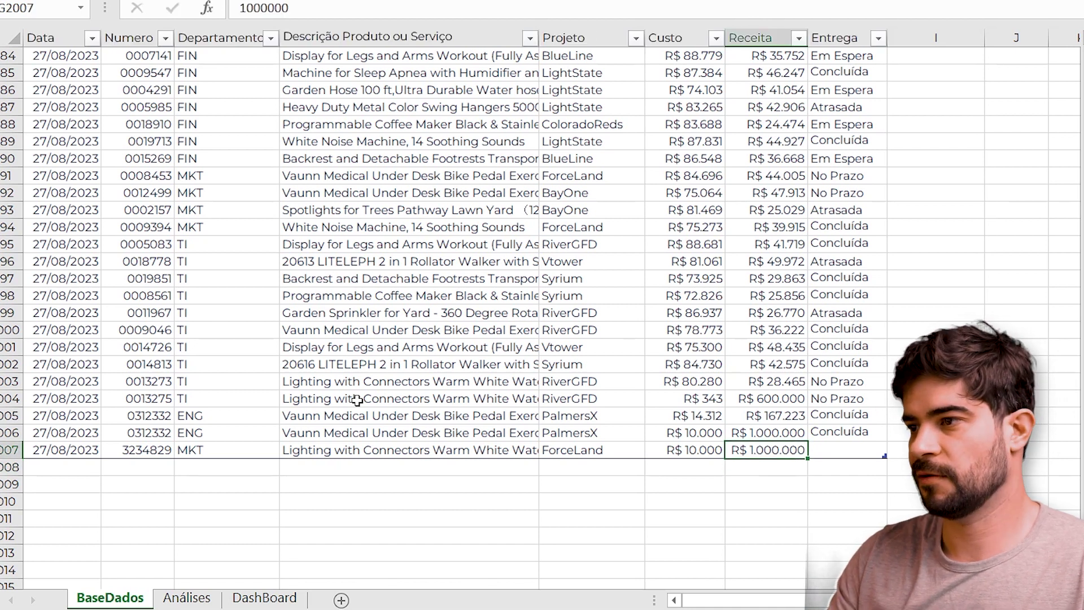
Copy the Entrega status Concluída from row 2006 into the new record in row 2007.
key(Right)
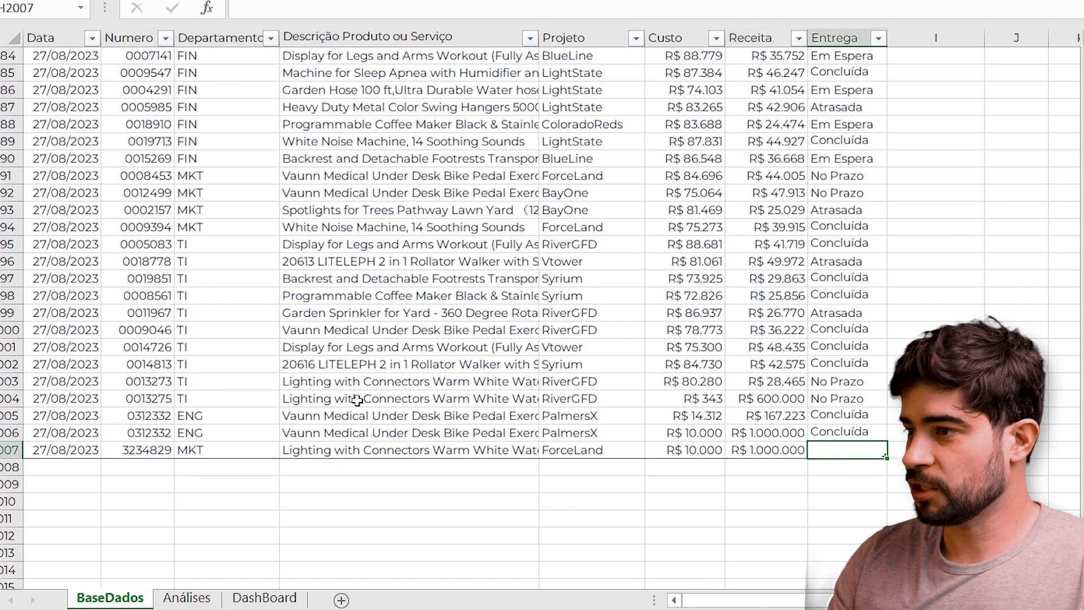
key(Up)
key(ctrl+c)
key(Down)
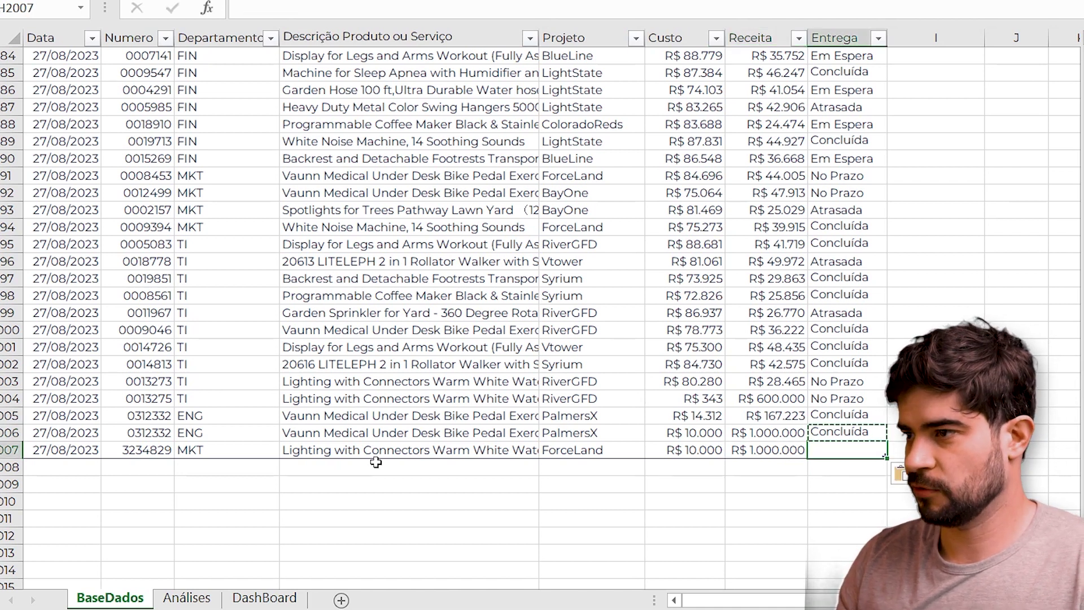
key(ctrl+v)
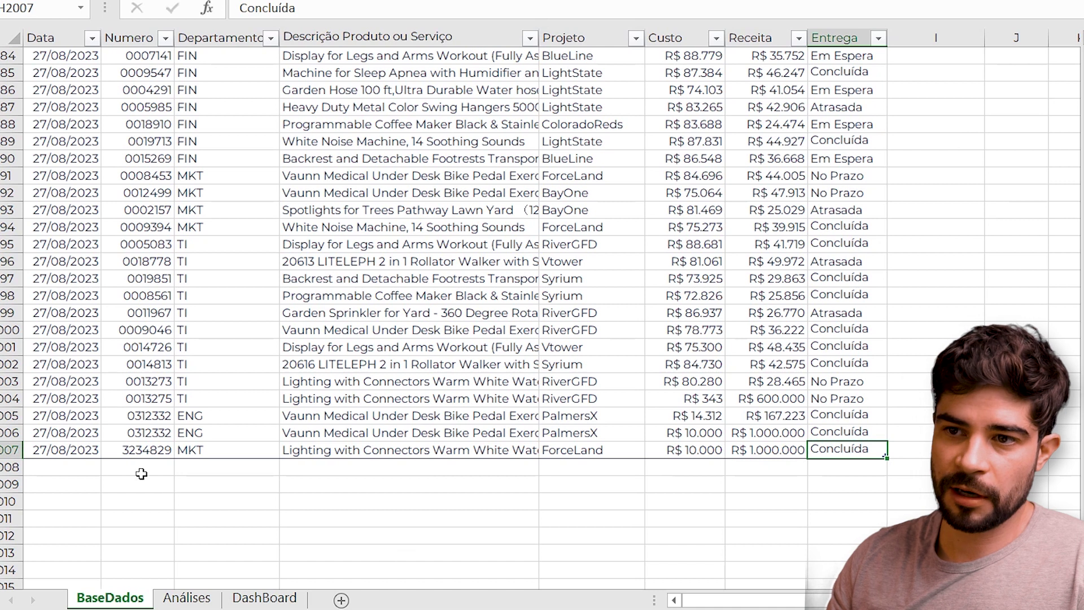
Refresh the Datas pivot table on the Análises sheet and check the Tendência de Receita chart on the DashBoard sheet.
click(172, 602)
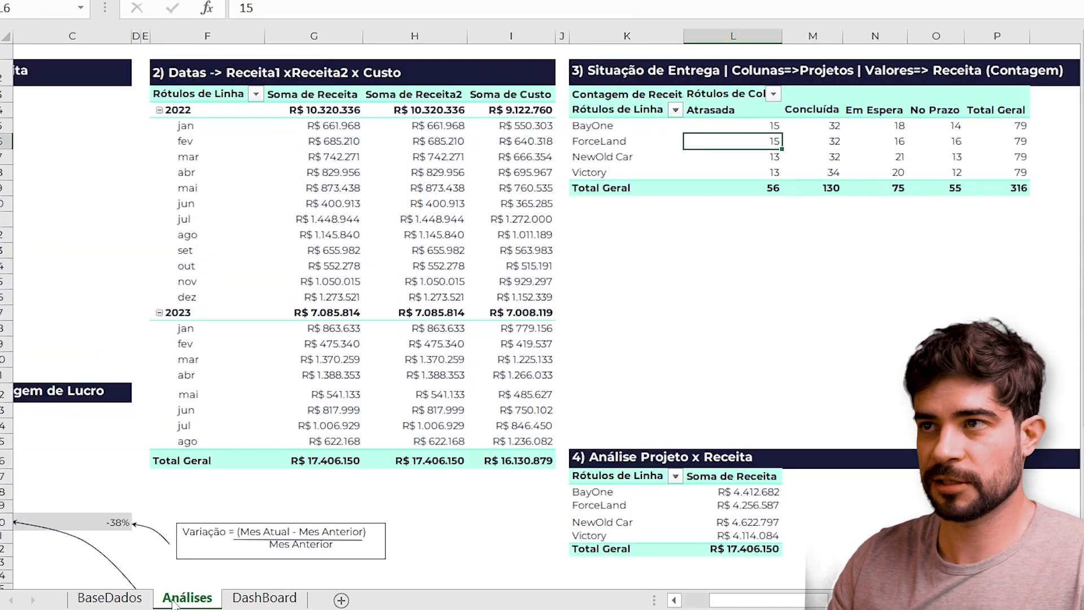
scroll(505, 212, left, 3)
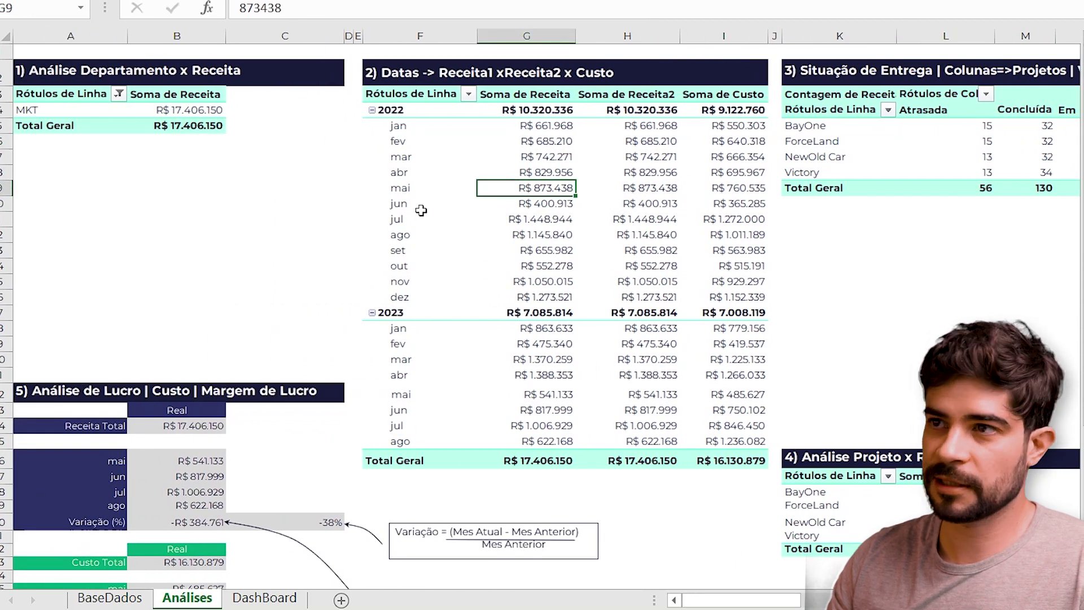
right_click(517, 209)
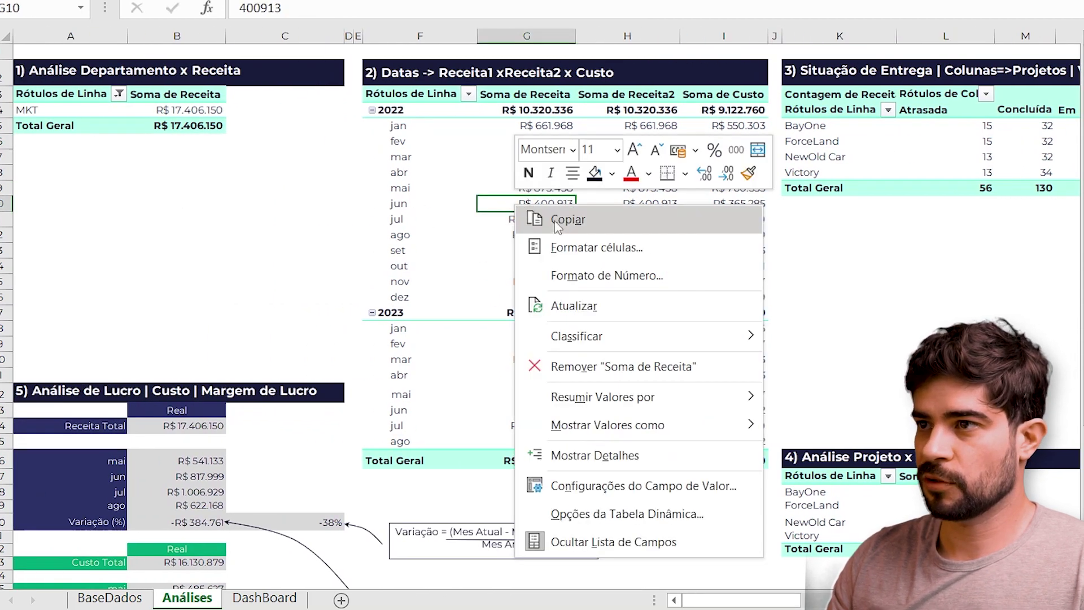
click(608, 305)
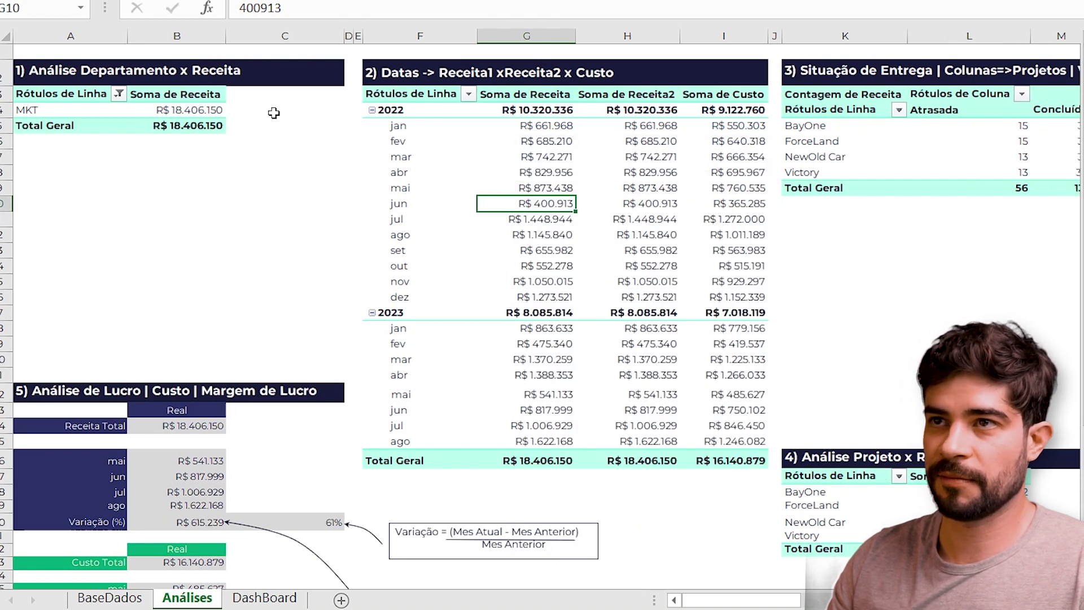
click(278, 602)
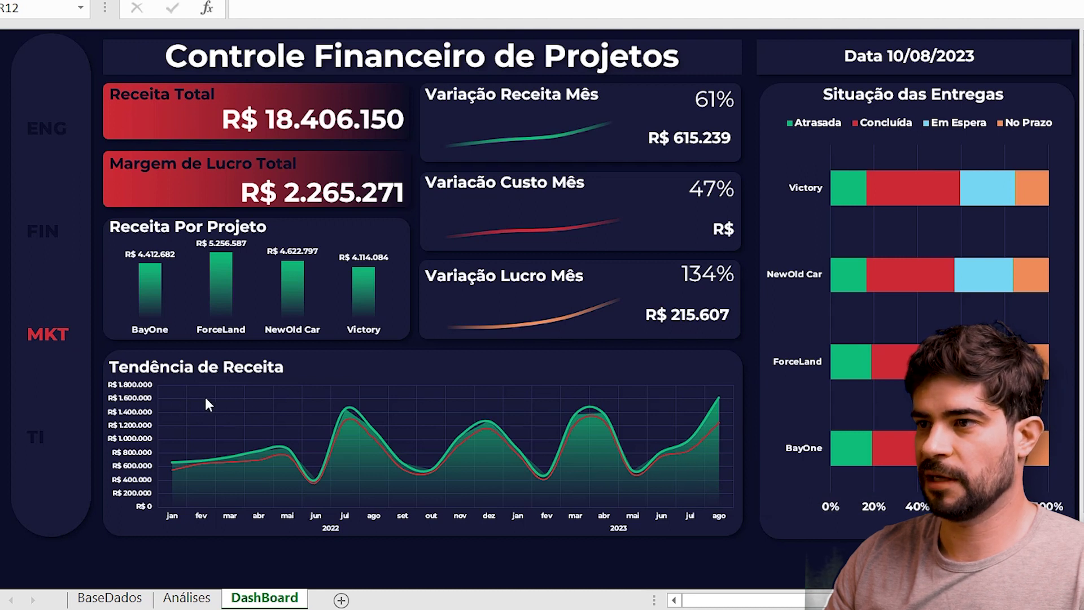
mouse_move(712, 428)
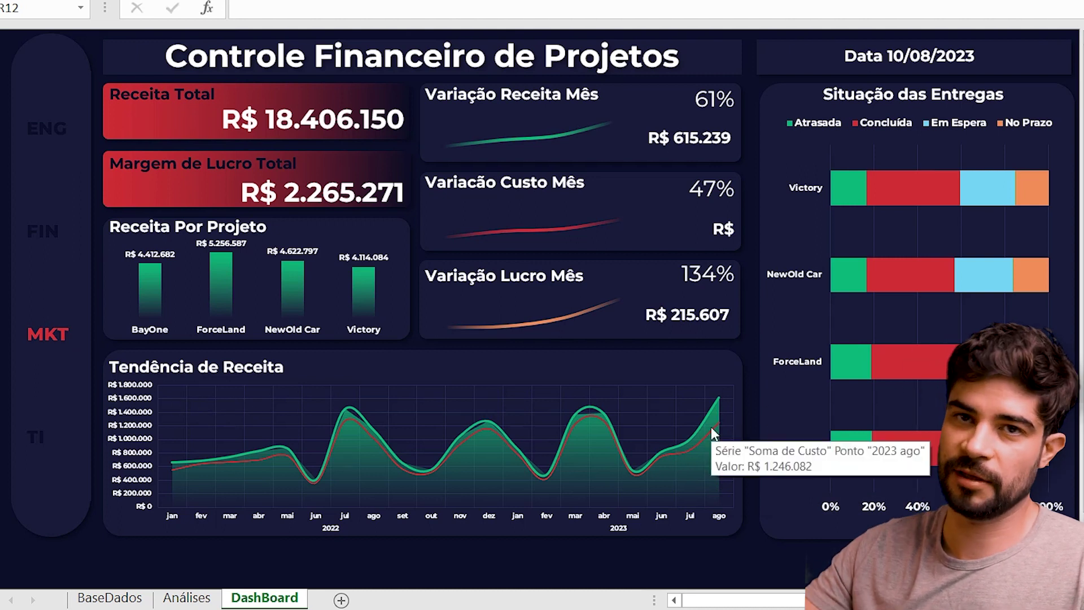